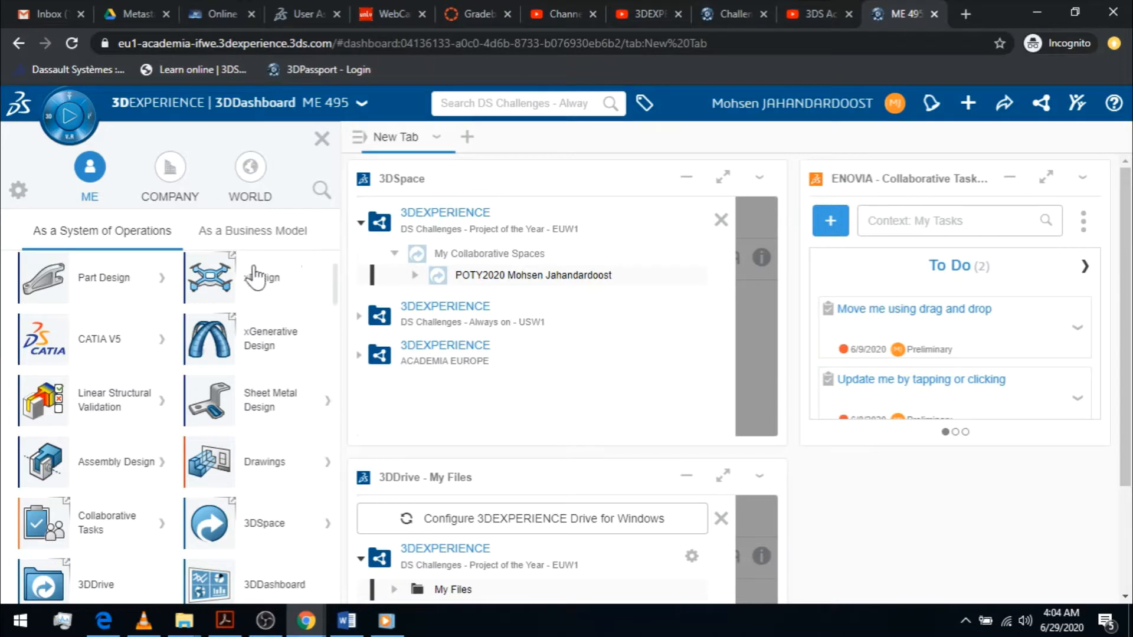
Step: Launch the Assembly Design app from the favorite apps
click(322, 139)
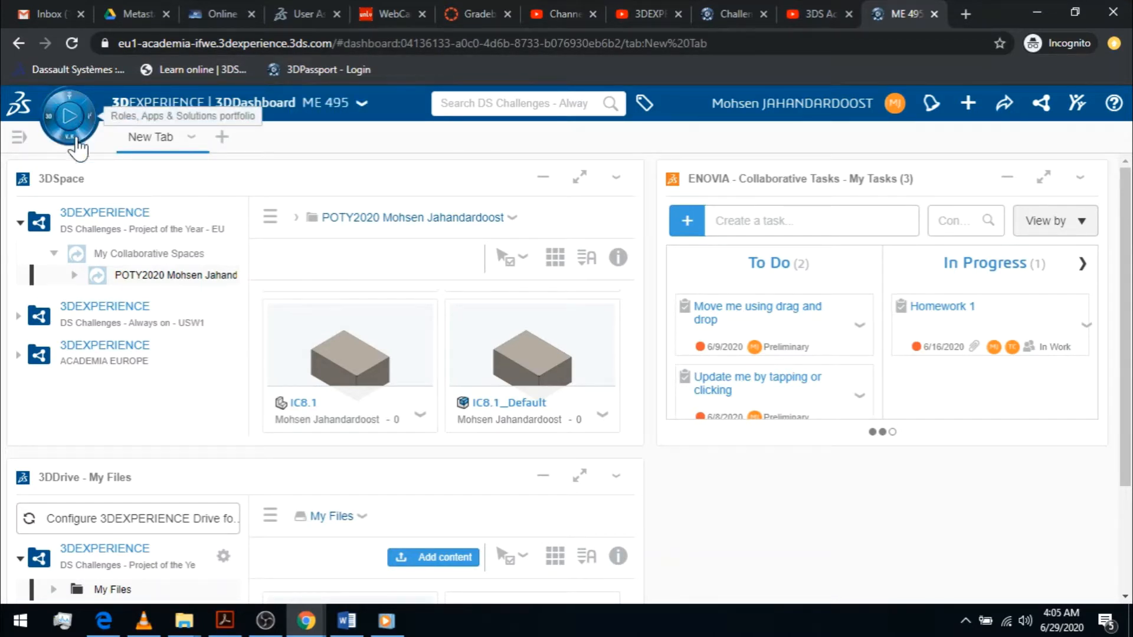
click(50, 131)
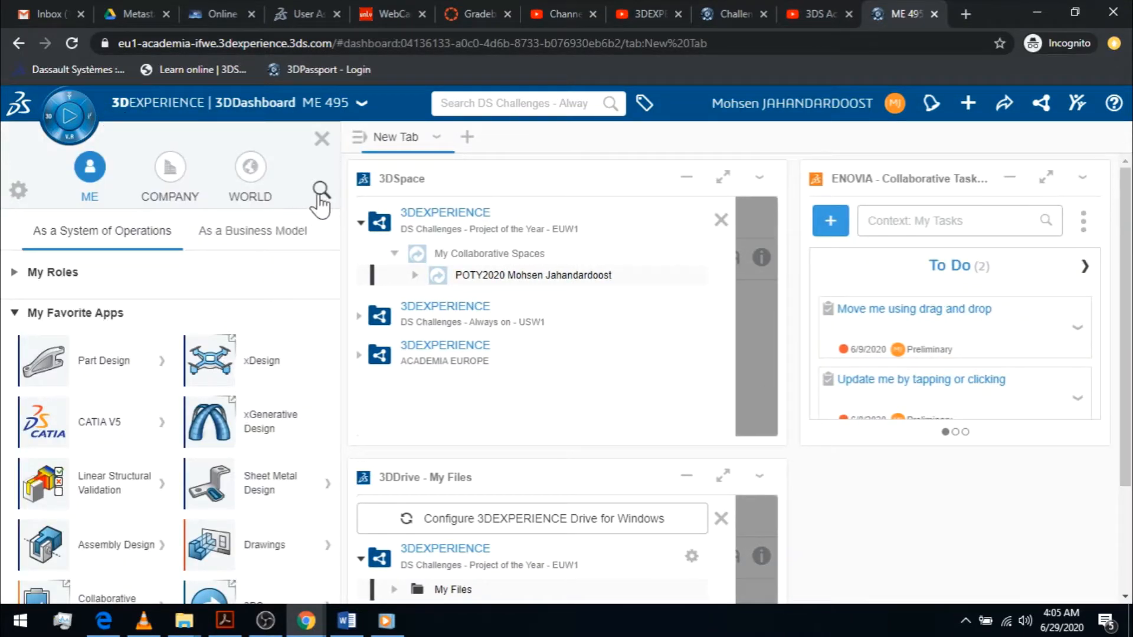
scroll(302, 369, down, 2)
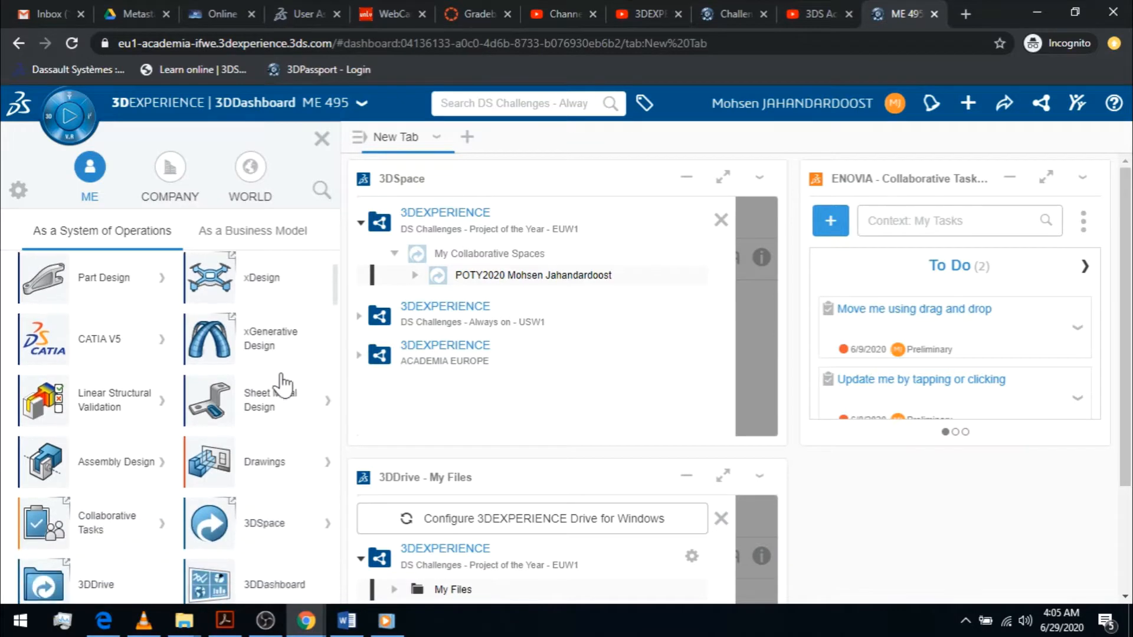
click(98, 467)
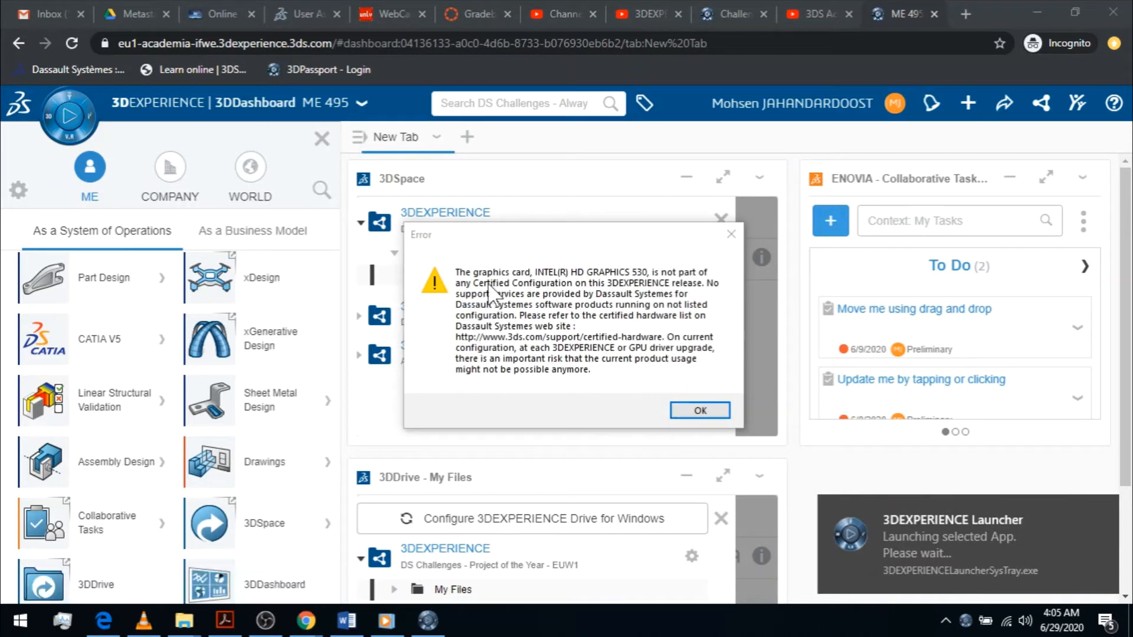
Step: Dismiss the graphics card warnings and start a new session instead of restoring the previous one
key(Return)
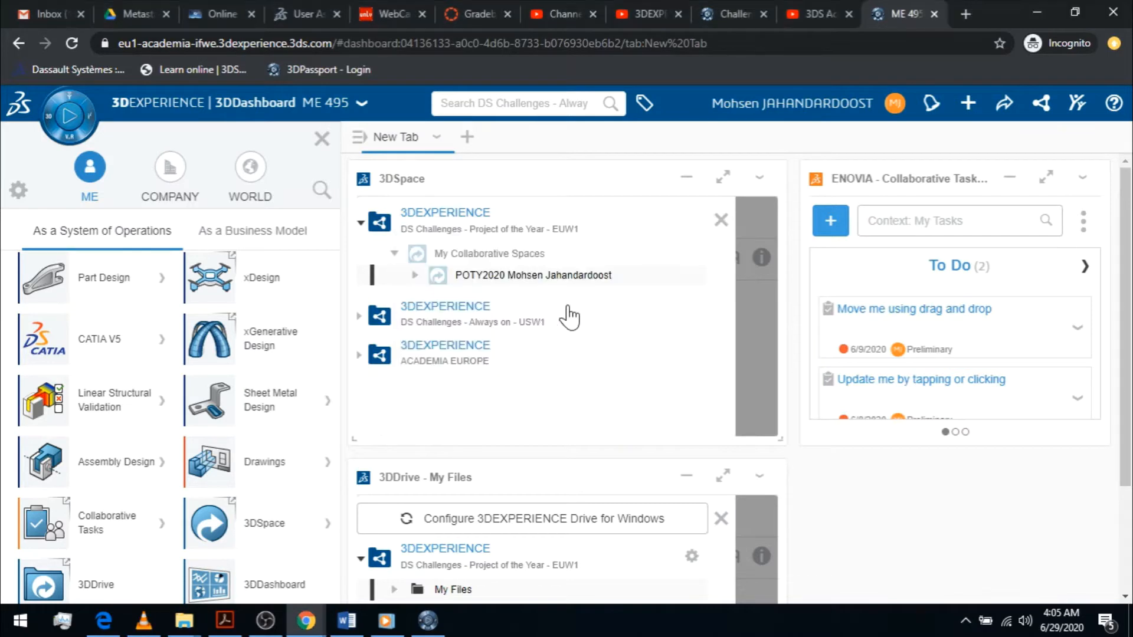
click(442, 620)
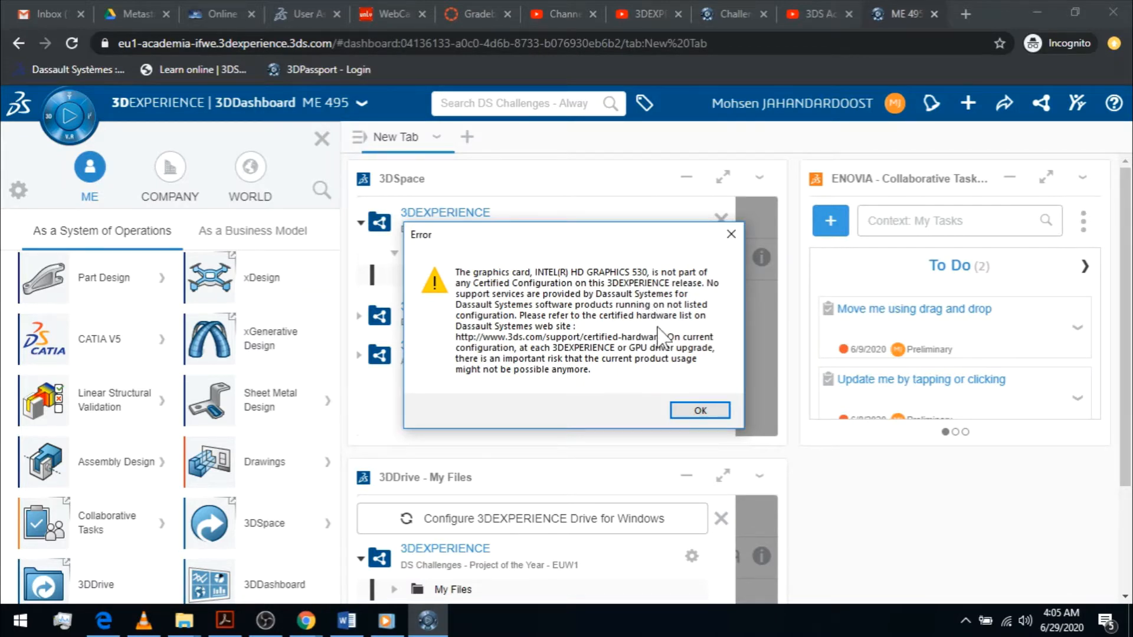
click(697, 410)
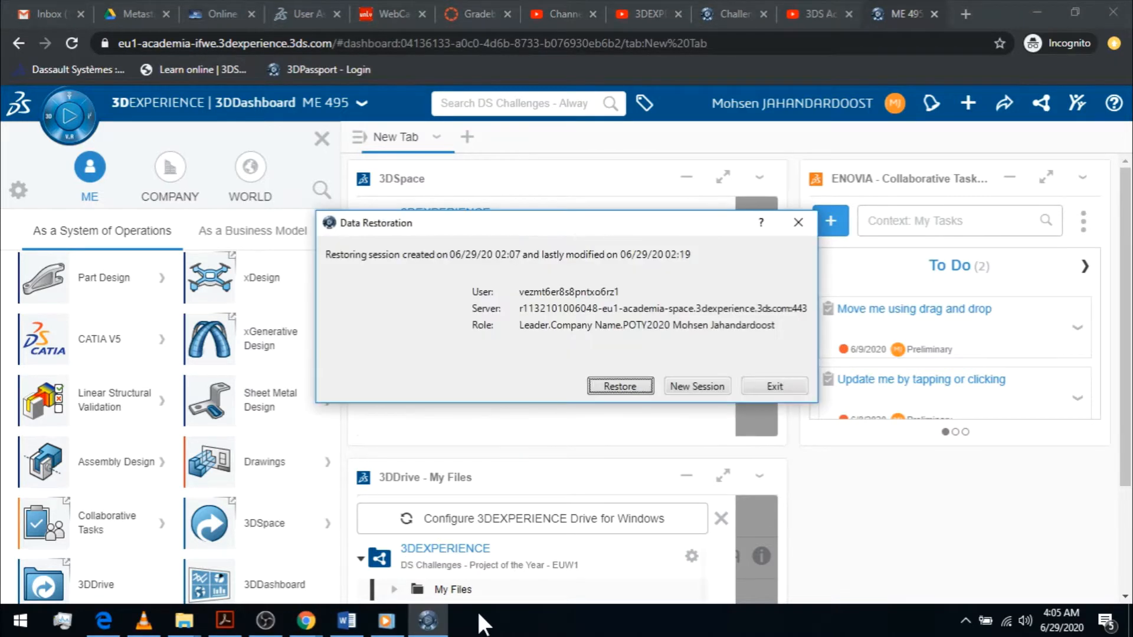
click(702, 390)
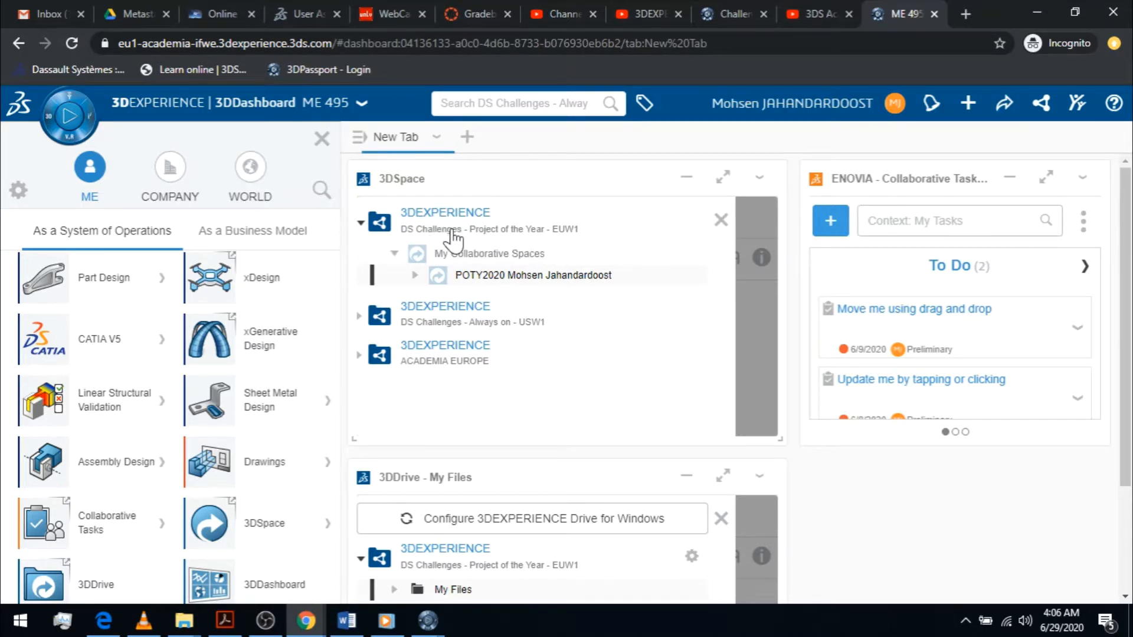
click(321, 140)
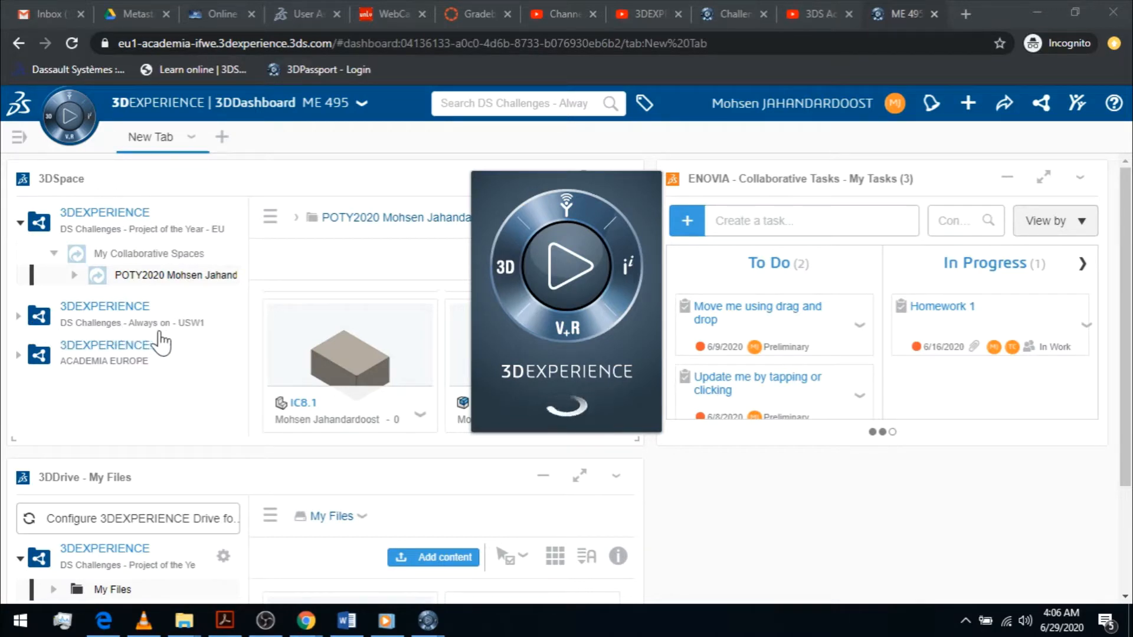
click(69, 115)
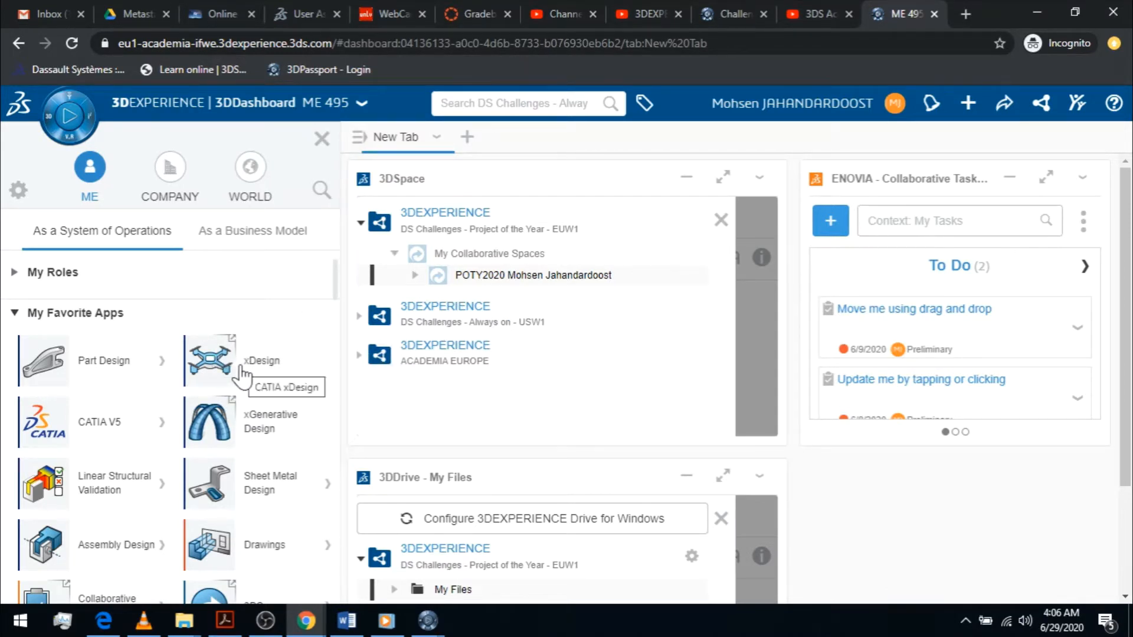
click(242, 371)
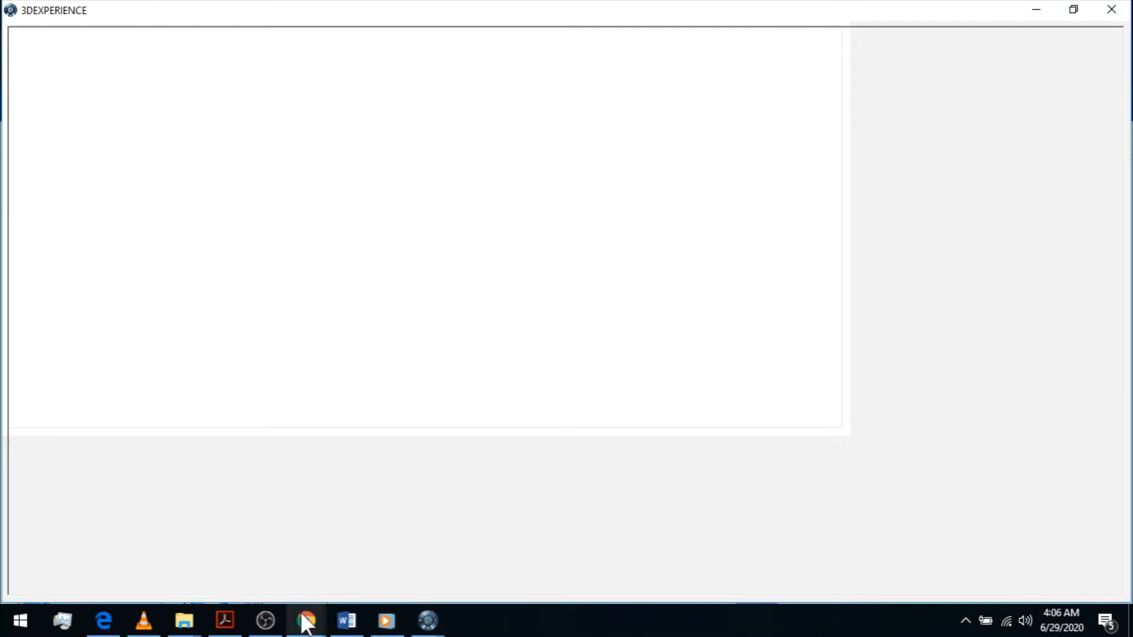
Step: Return to the dashboard in Chrome and examine the parts stored in 3DSpace and in the 3DDrive My Files folder
click(318, 622)
click(263, 576)
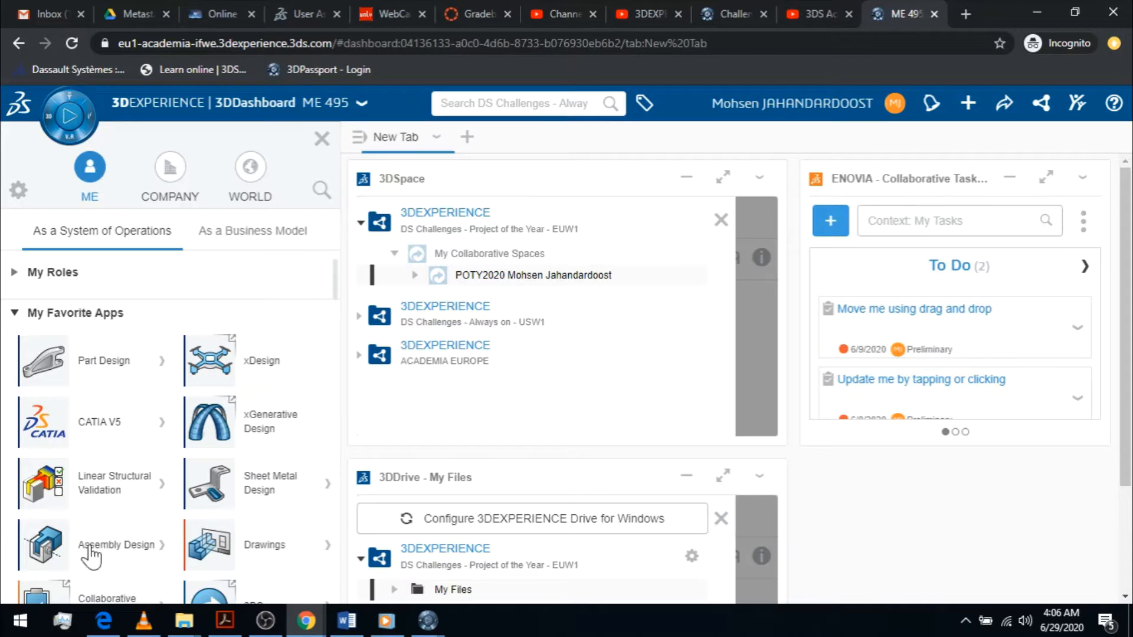
click(322, 139)
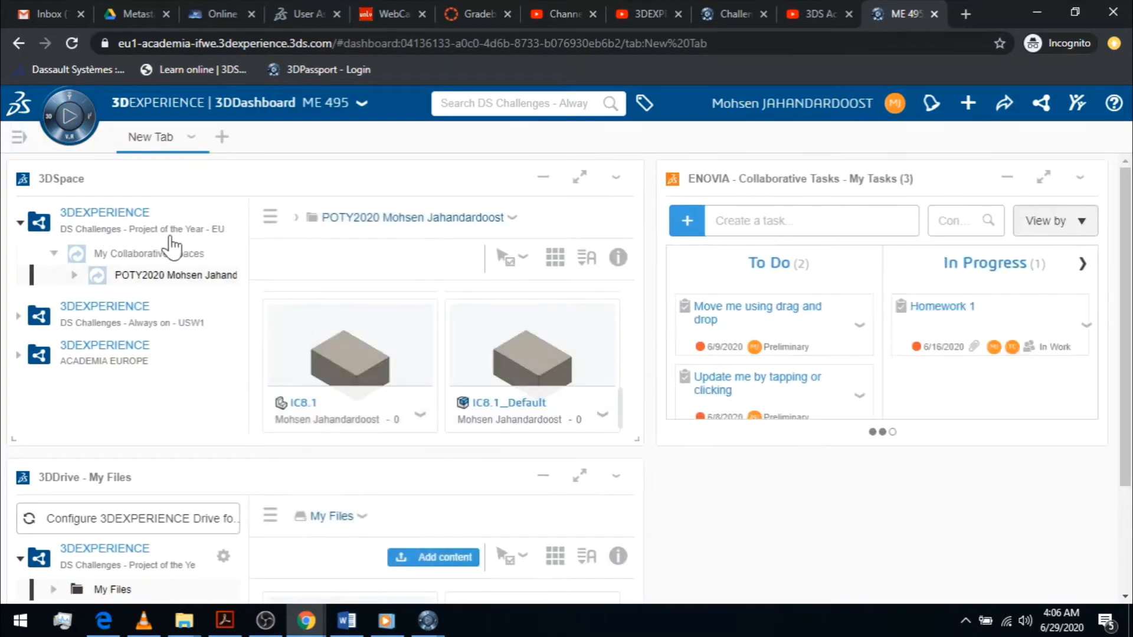
scroll(539, 379, down, 5)
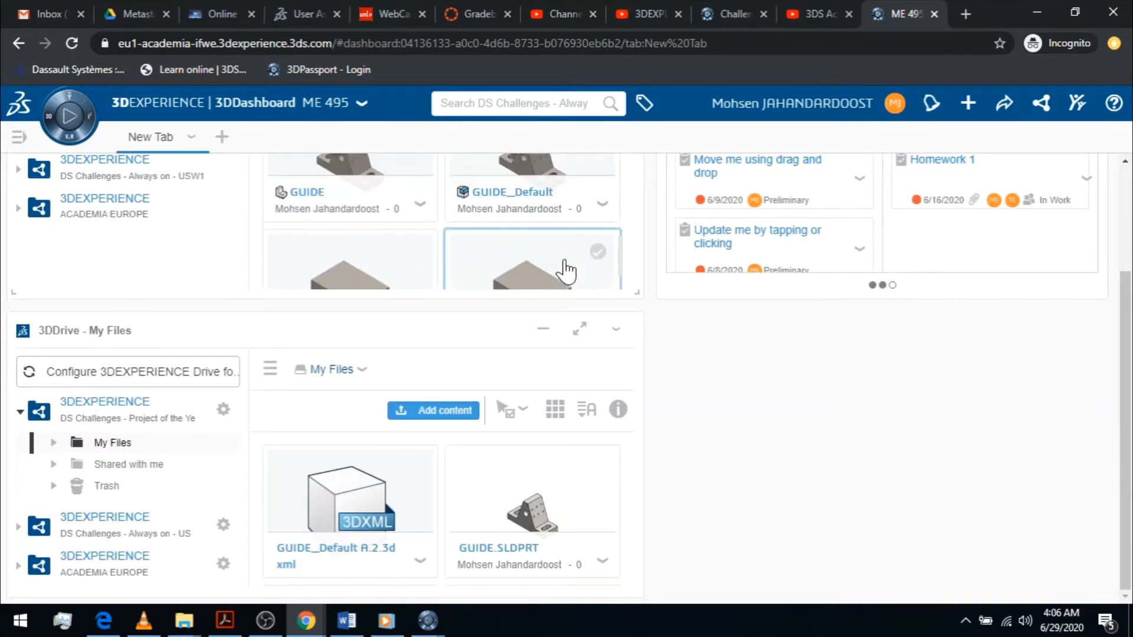
scroll(597, 220, up, 1)
scroll(682, 331, up, 3)
scroll(513, 345, up, 4)
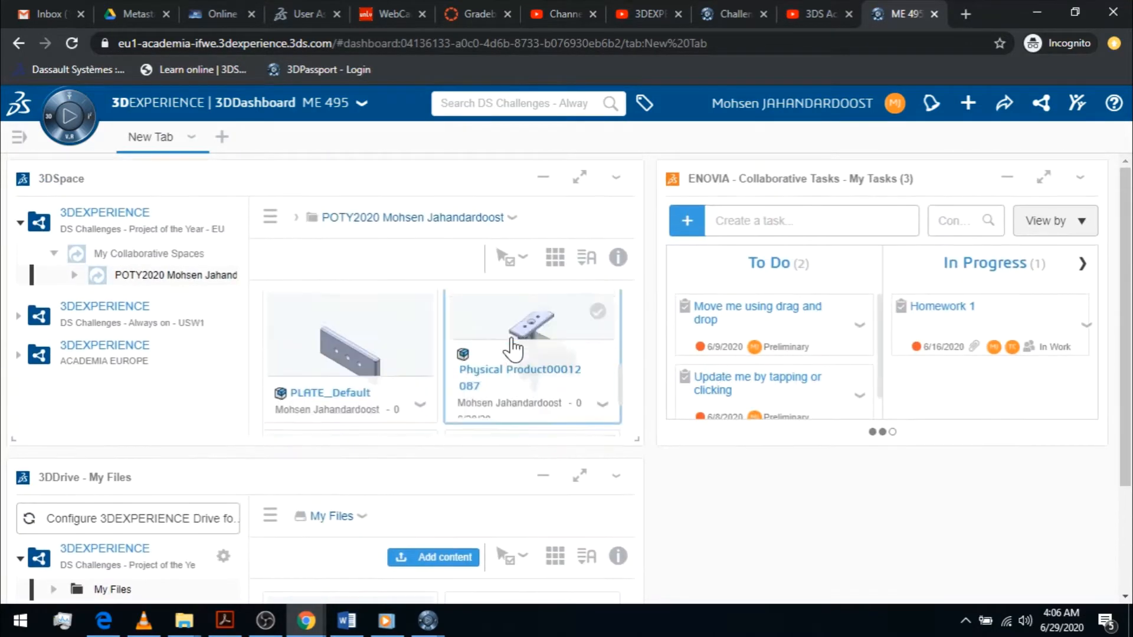
scroll(548, 367, down, 5)
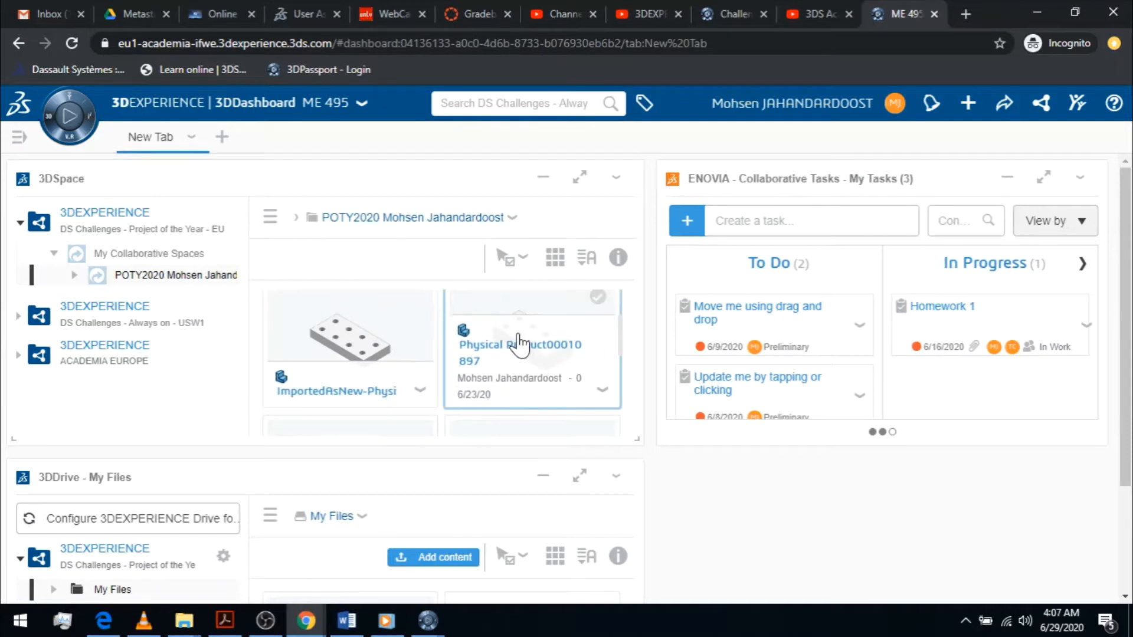
scroll(726, 470, down, 3)
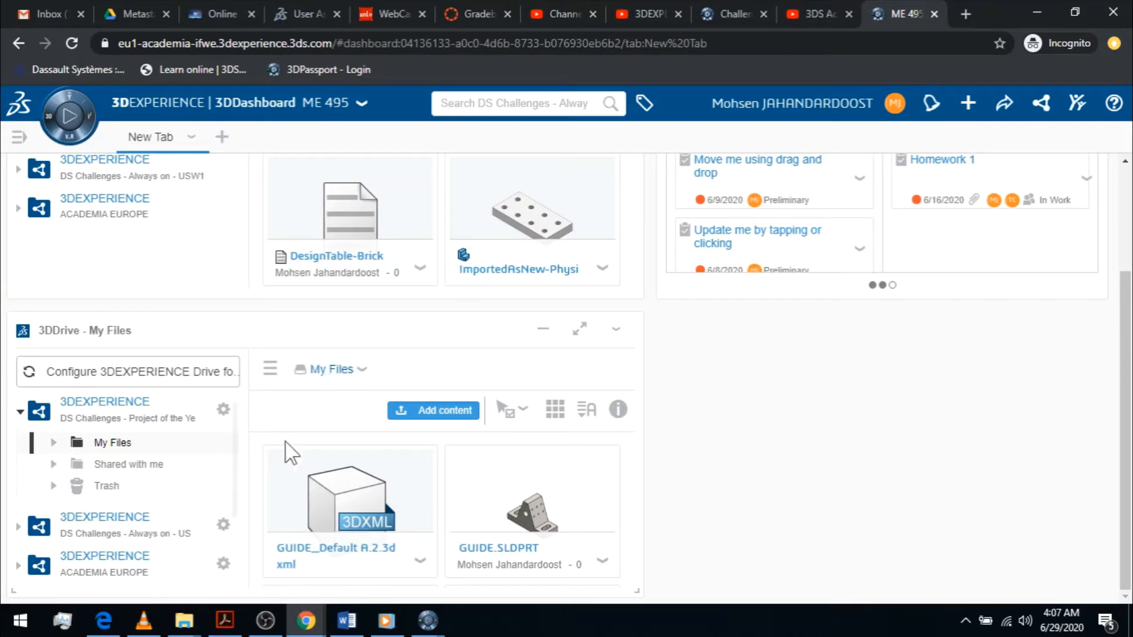
scroll(434, 467, down, 3)
scroll(503, 495, down, 3)
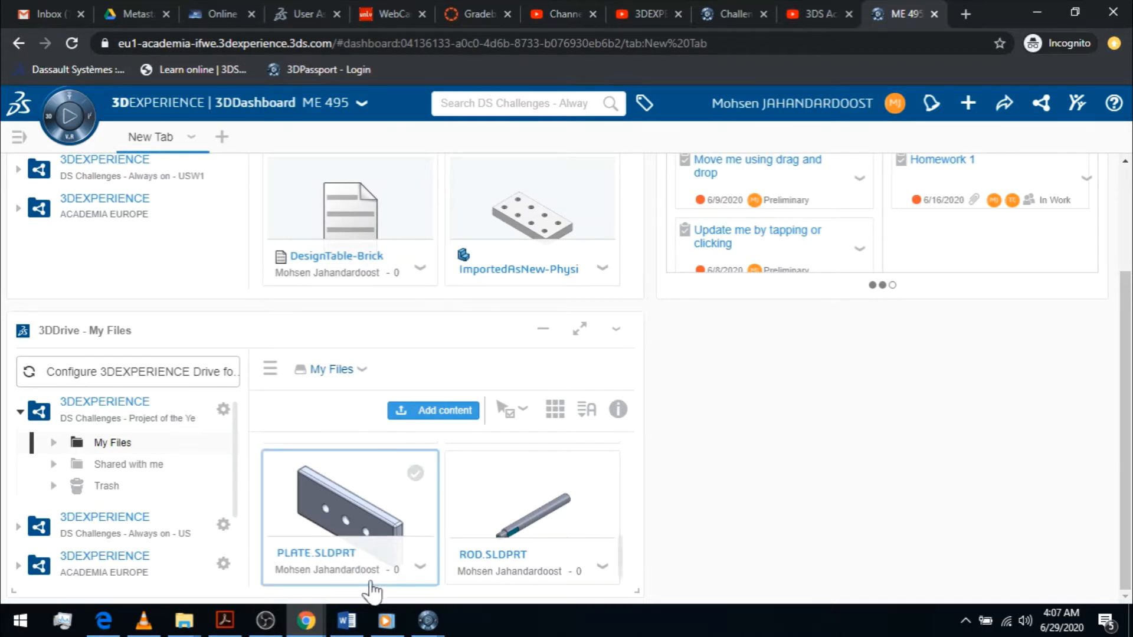
Step: Dismiss all the License Manager warnings one after another
mouse_move(432, 616)
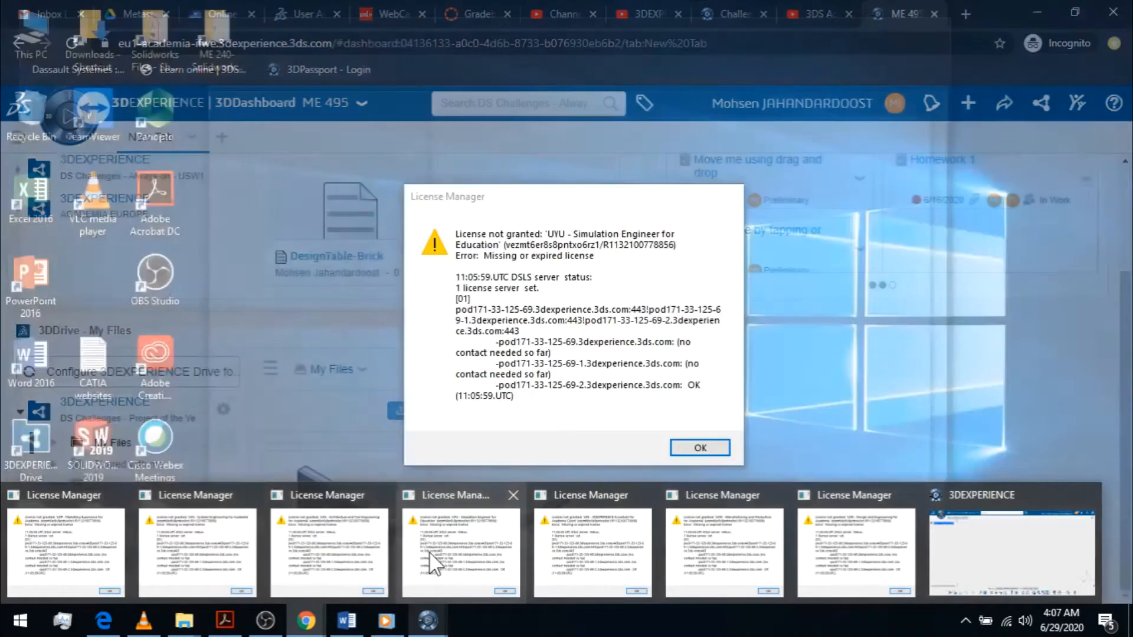
click(434, 554)
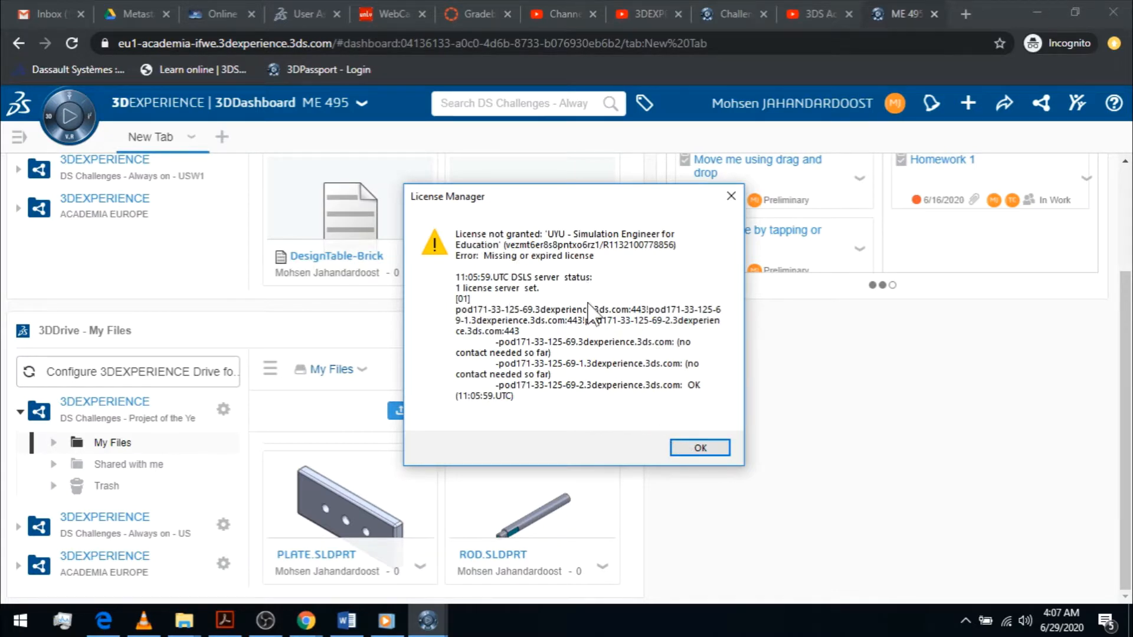
click(699, 442)
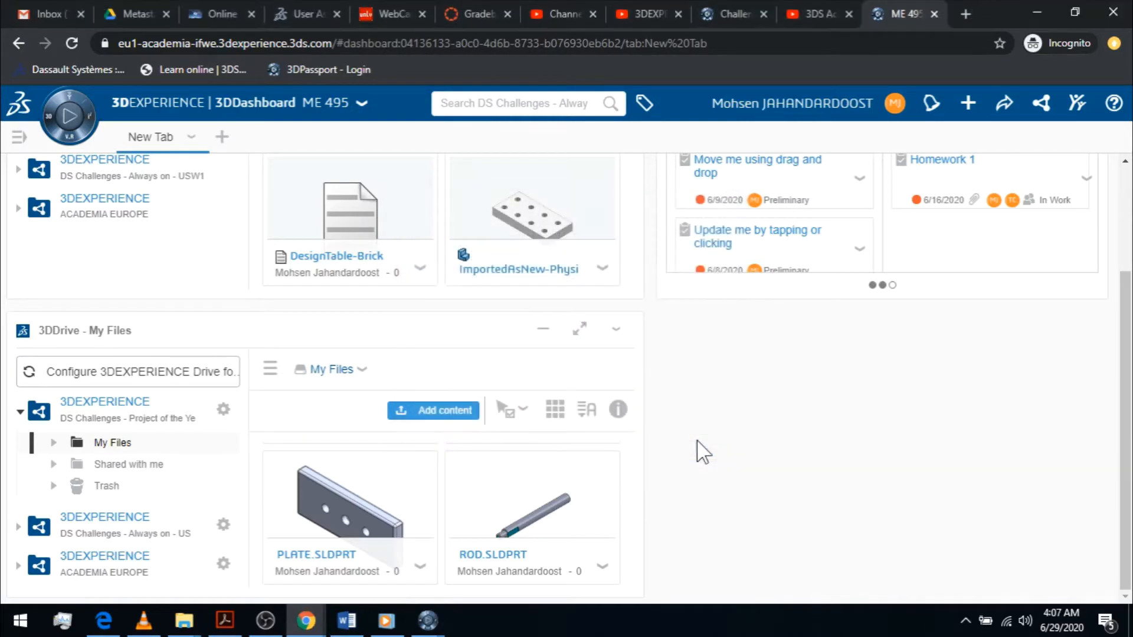
mouse_move(442, 621)
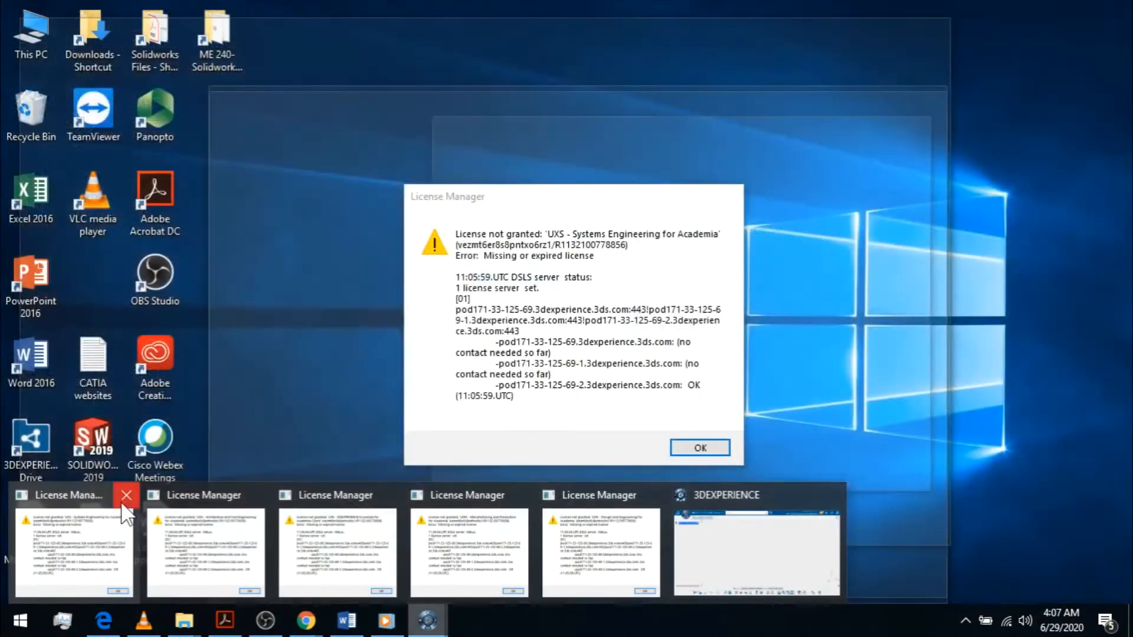
click(126, 496)
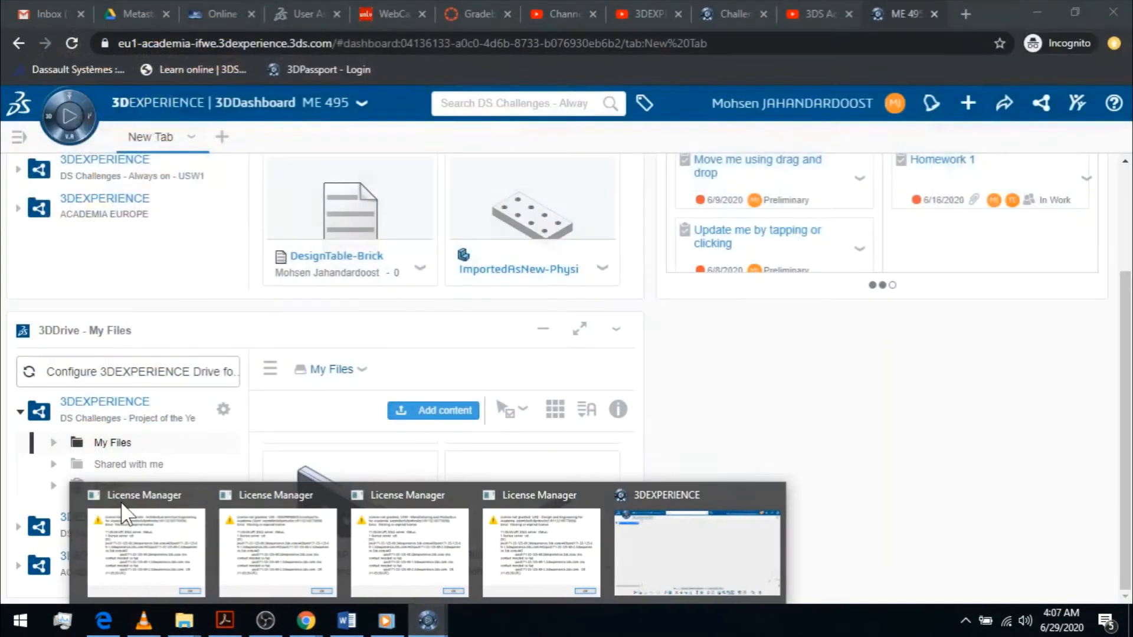
click(189, 495)
click(288, 495)
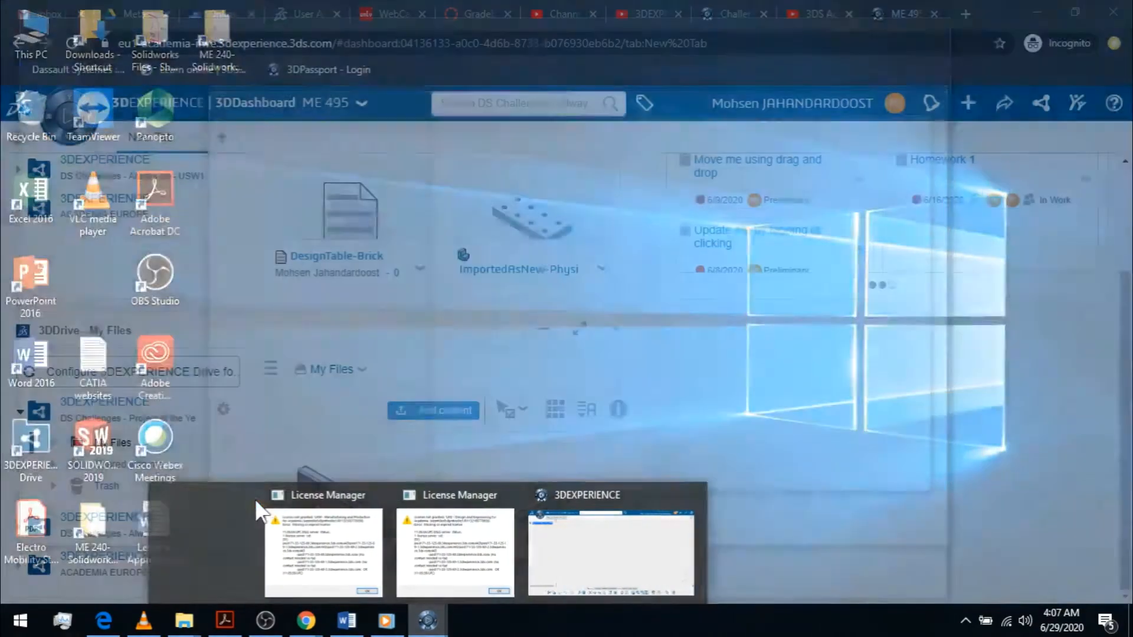
click(318, 497)
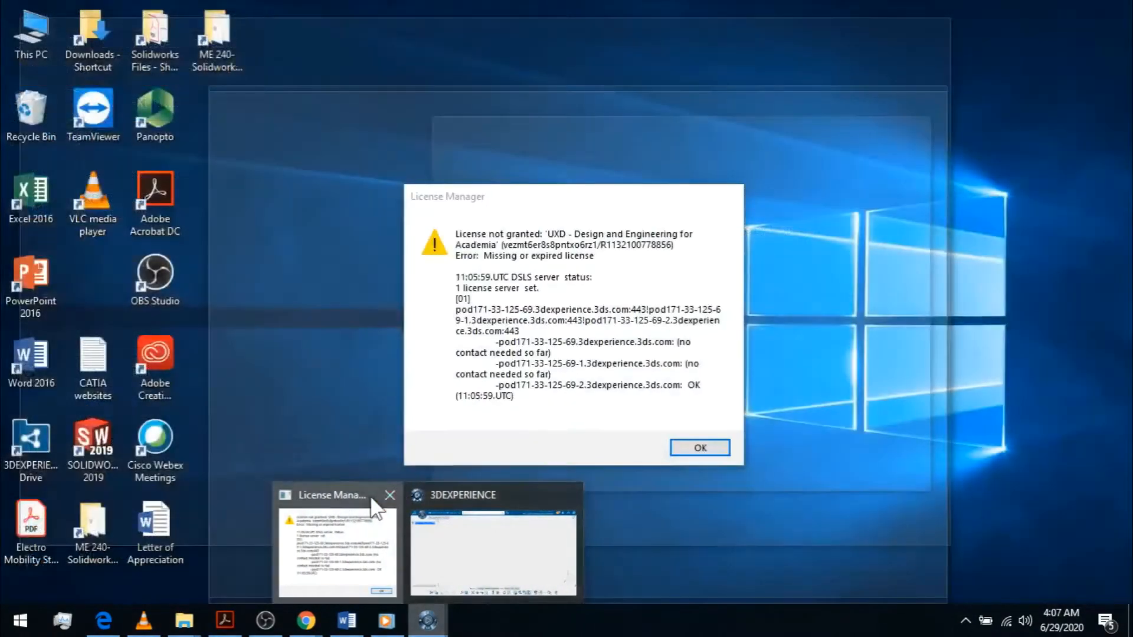
click(374, 504)
click(699, 447)
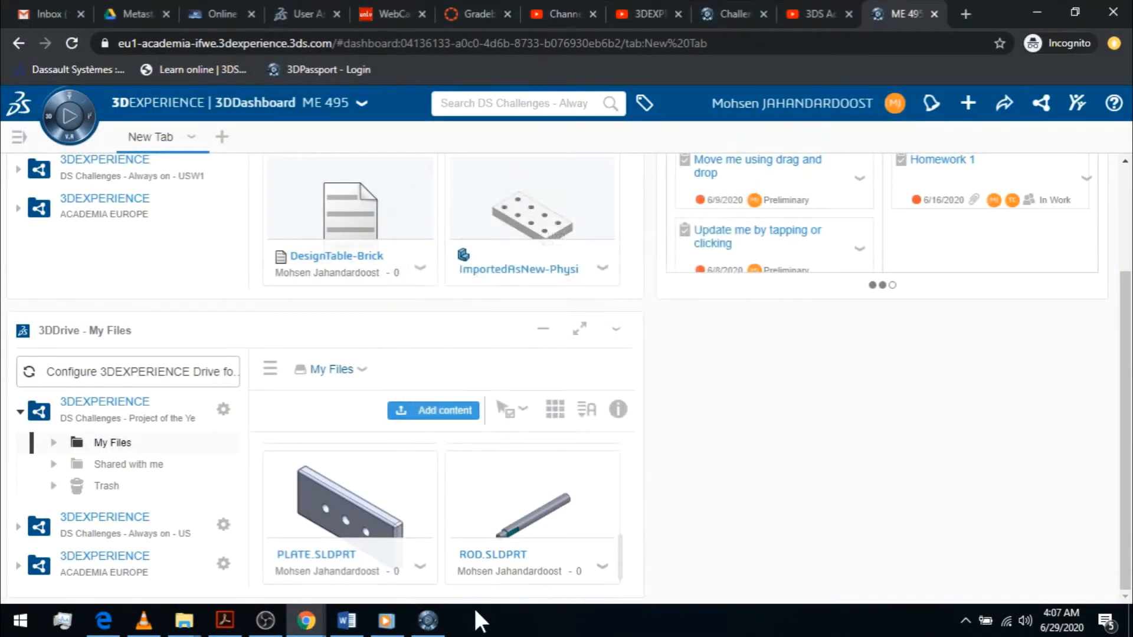
Step: Switch to the 3DEXPERIENCE desktop window with the new assembly, checking the Assembly Design app on the web dashboard in between
click(428, 620)
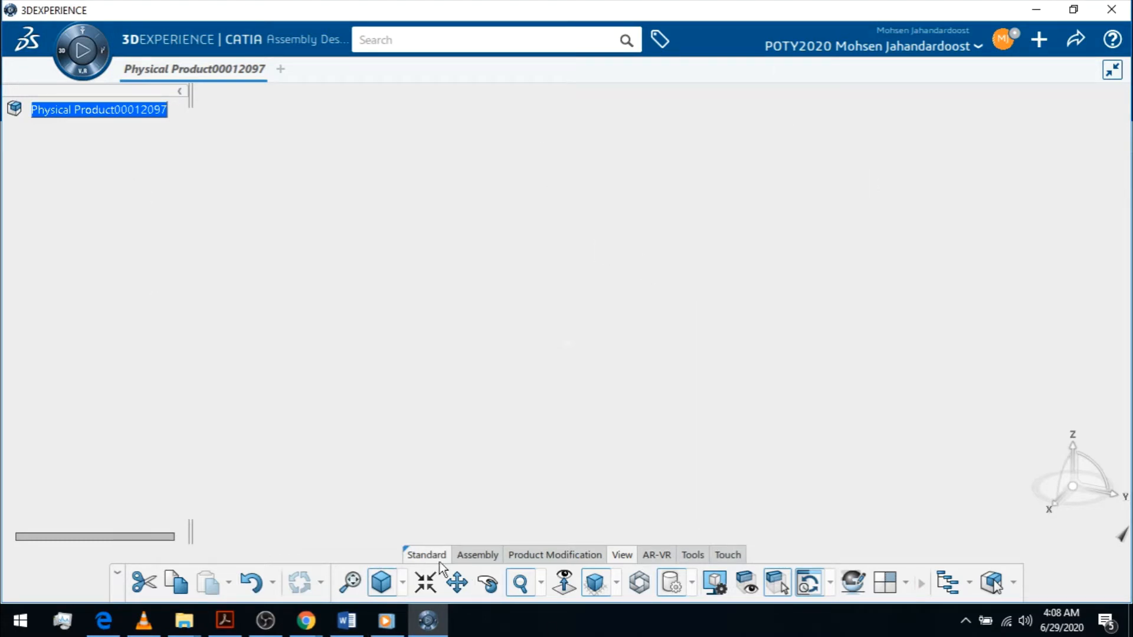
click(253, 534)
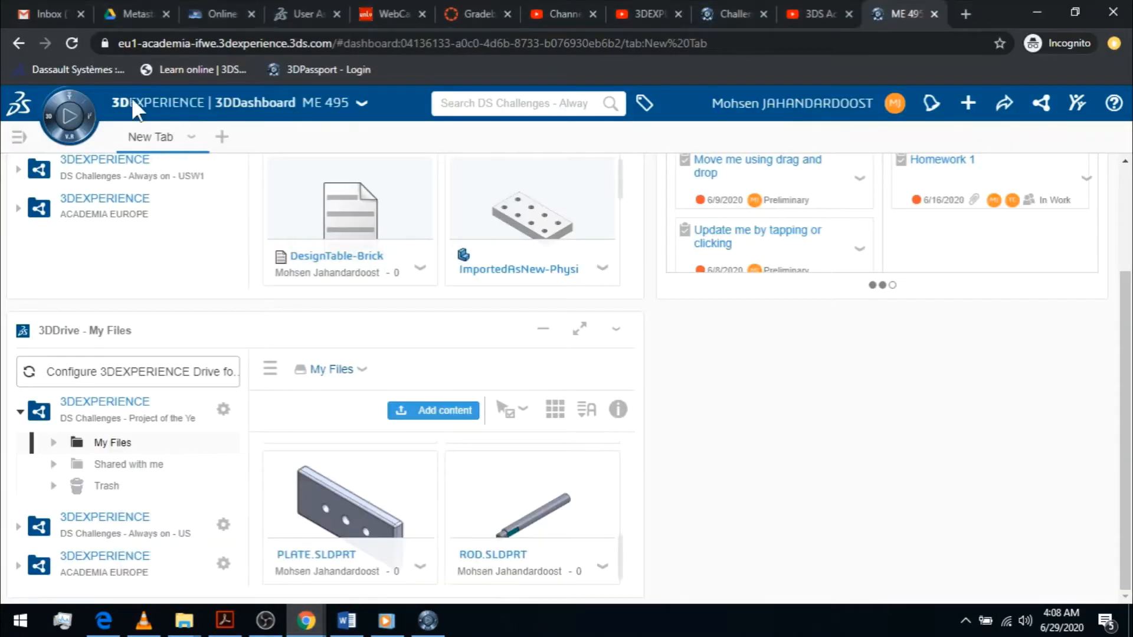
click(69, 116)
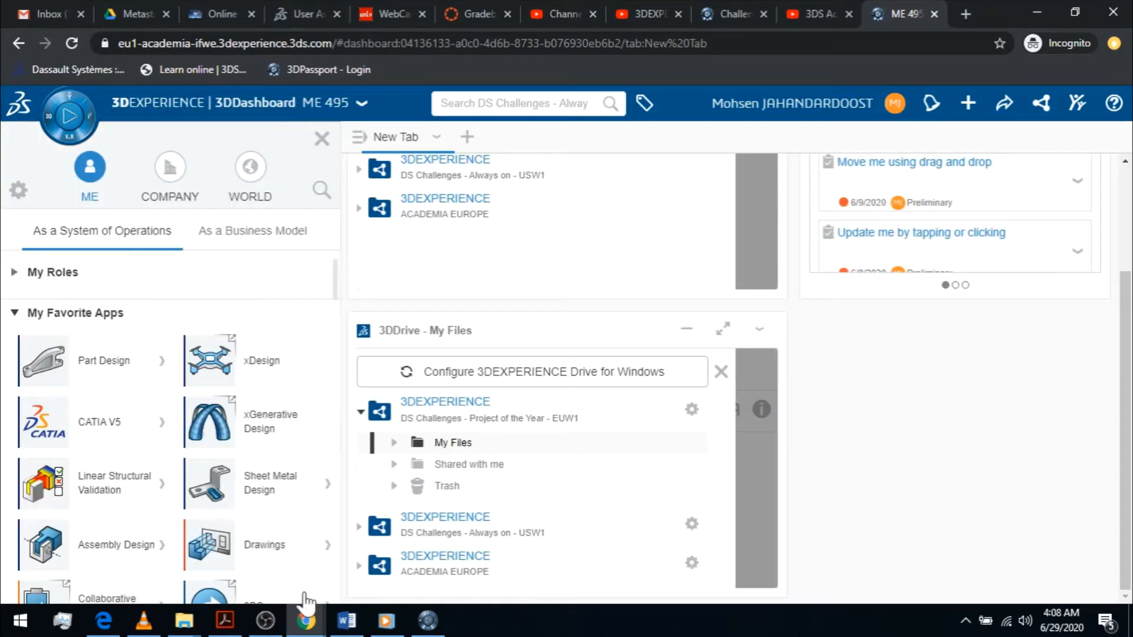
click(428, 625)
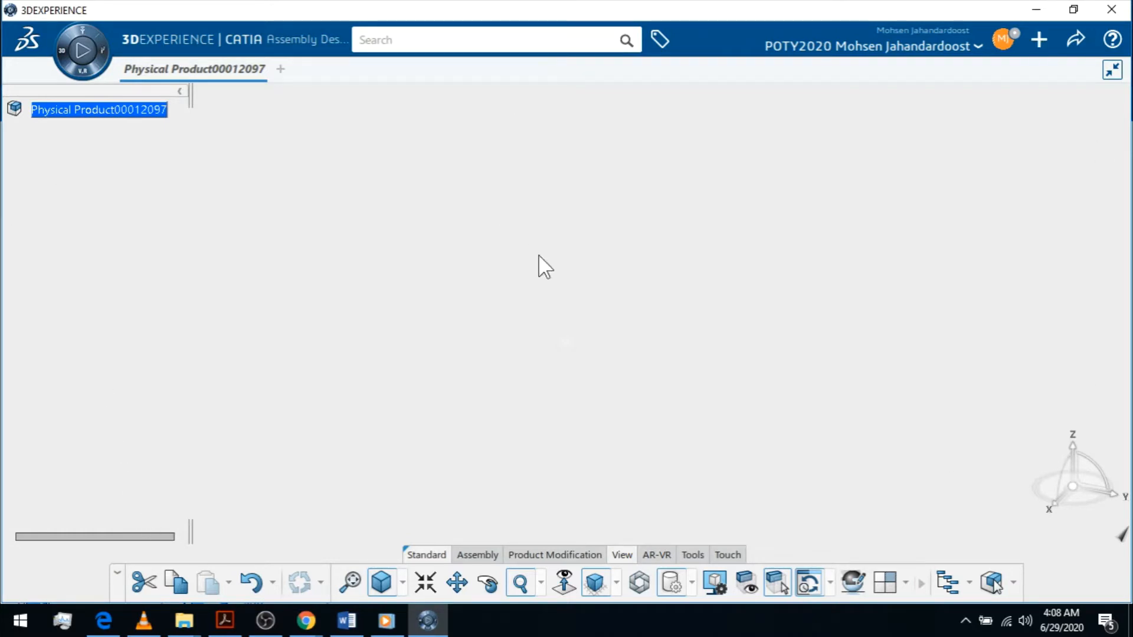
Step: Examine the standard, assembly and product modification commands, including the options for inserting existing products, 3D parts and 3D shapes
click(409, 555)
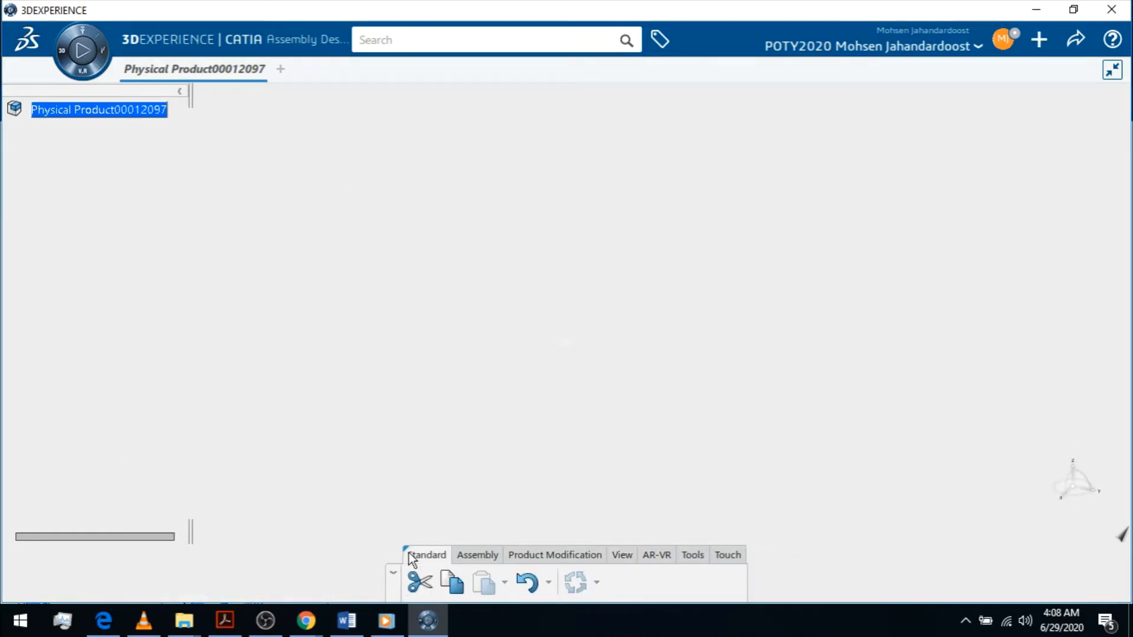
click(475, 556)
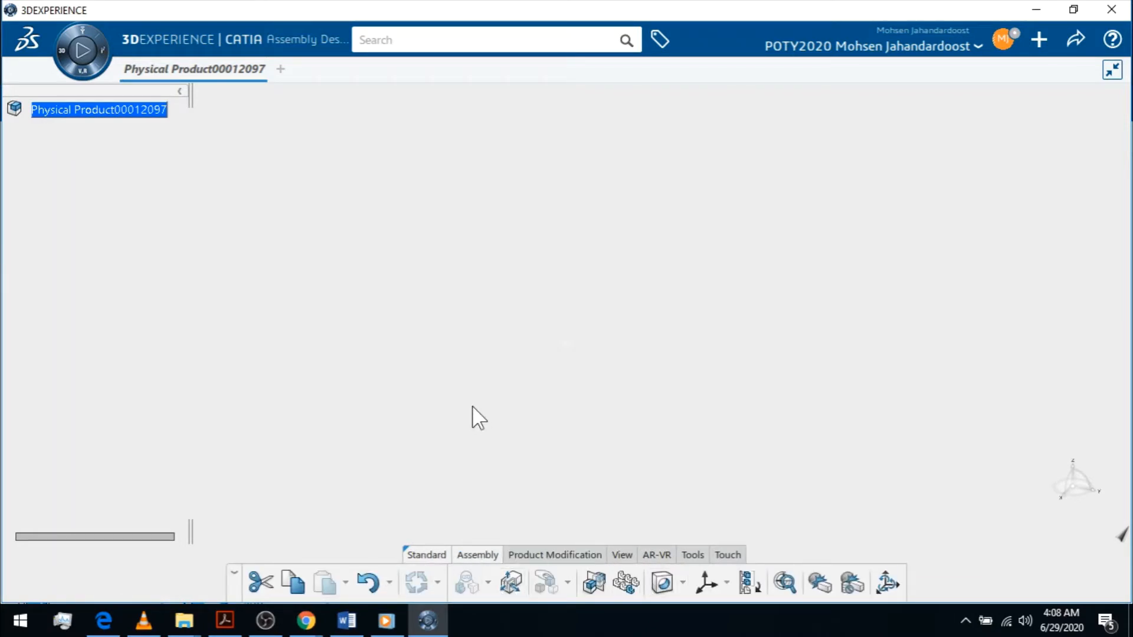
click(488, 586)
click(426, 552)
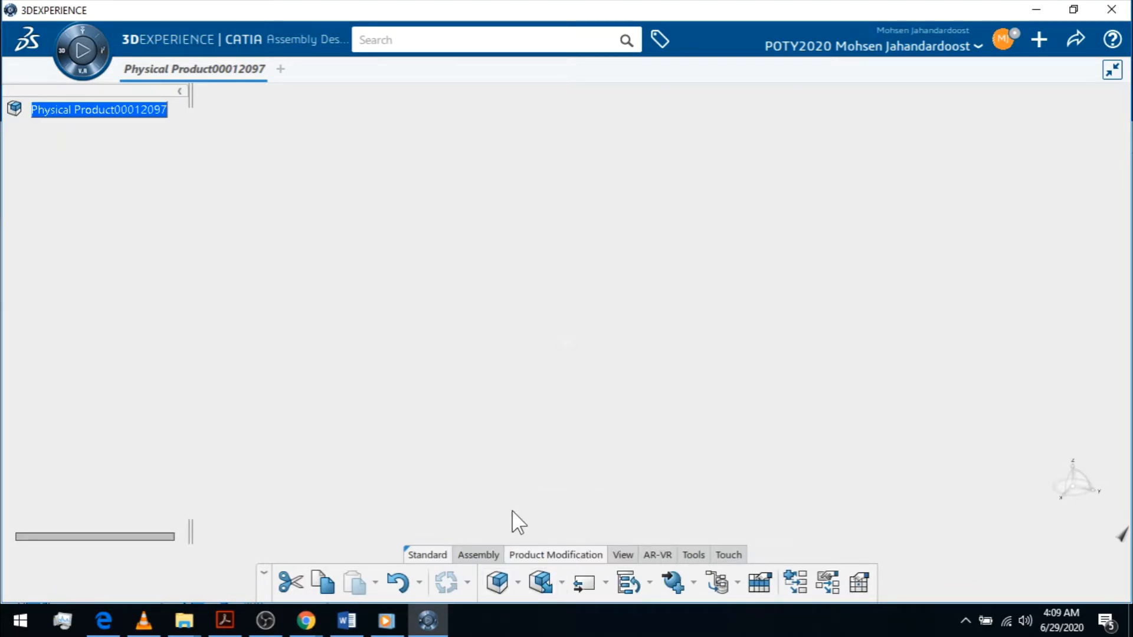
click(561, 583)
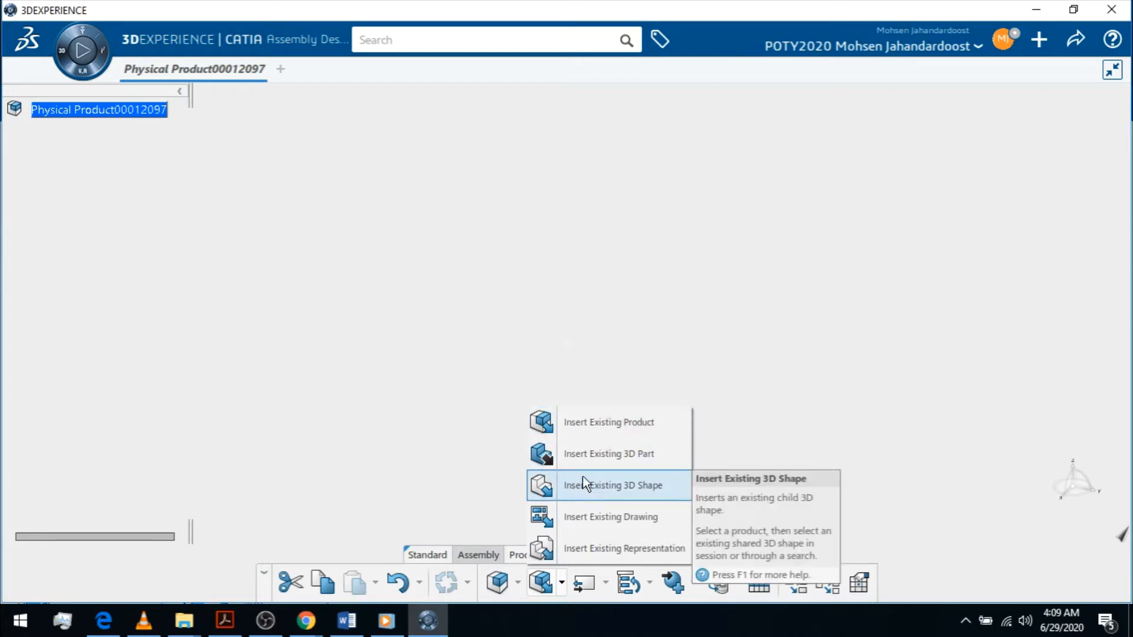
click(423, 280)
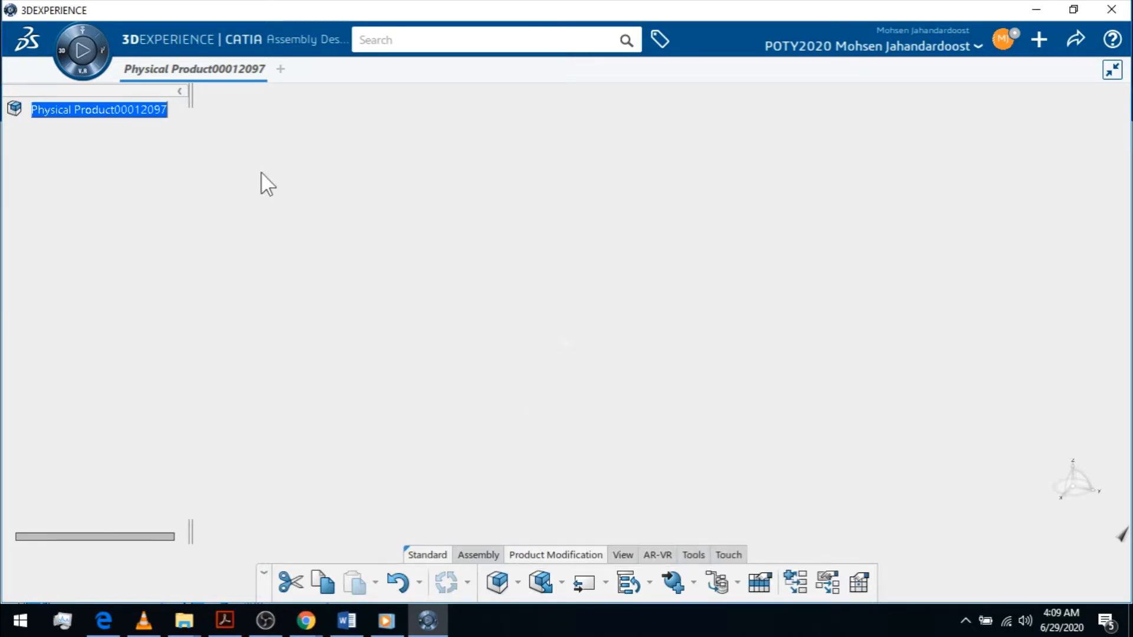
Step: Examine the insert options offered for the root product, including Existing Product and Existing 3D Part
right_click(105, 111)
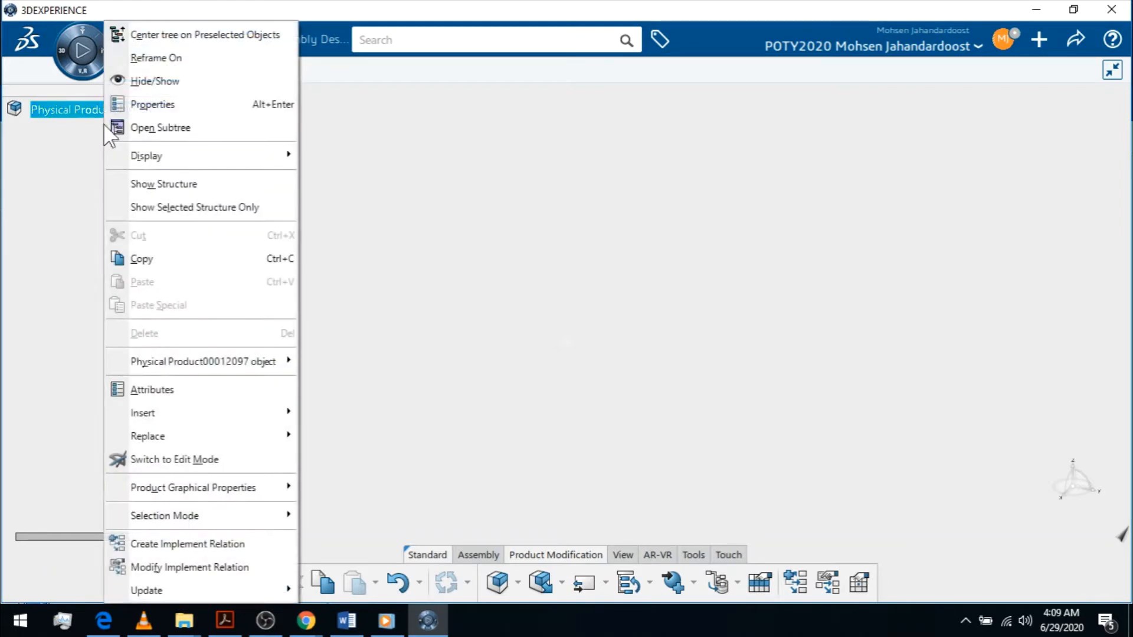
mouse_move(219, 420)
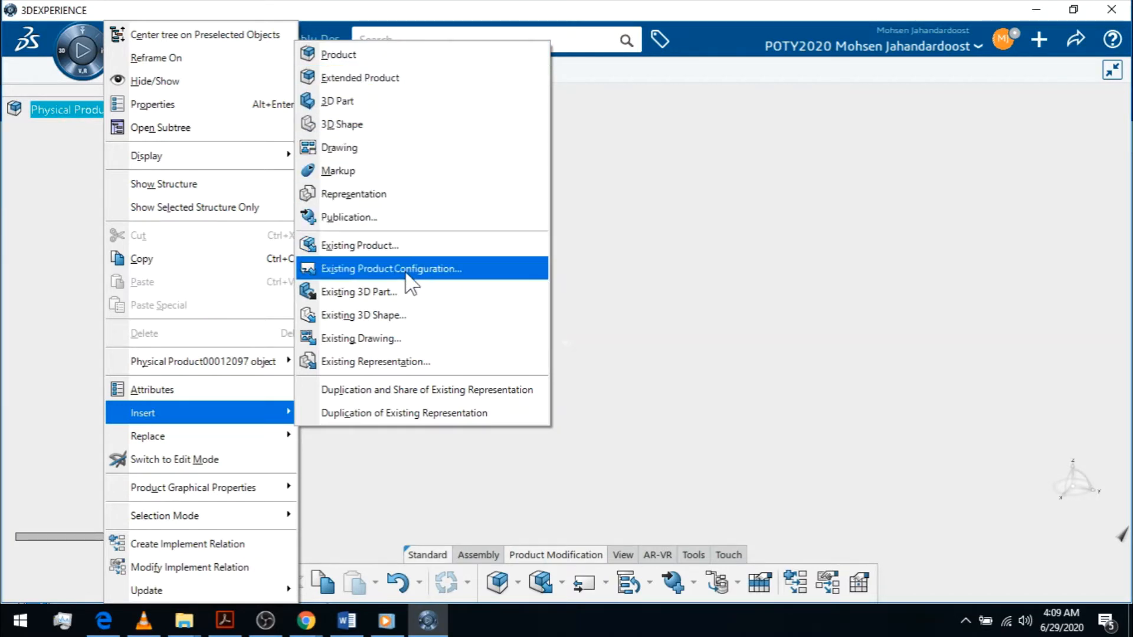
click(659, 190)
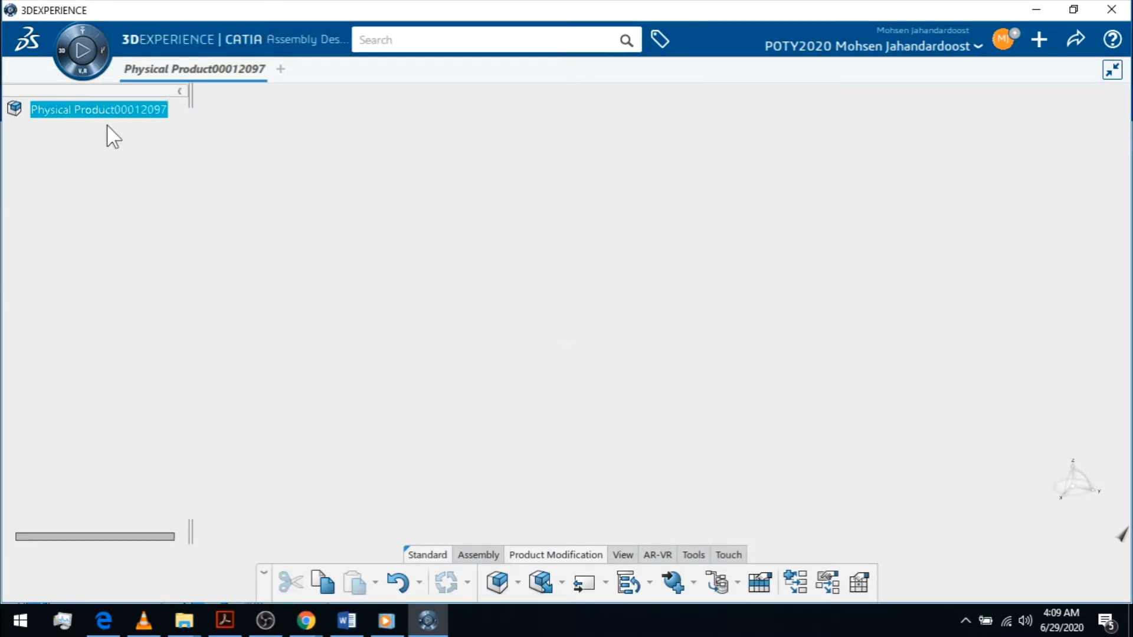
click(421, 245)
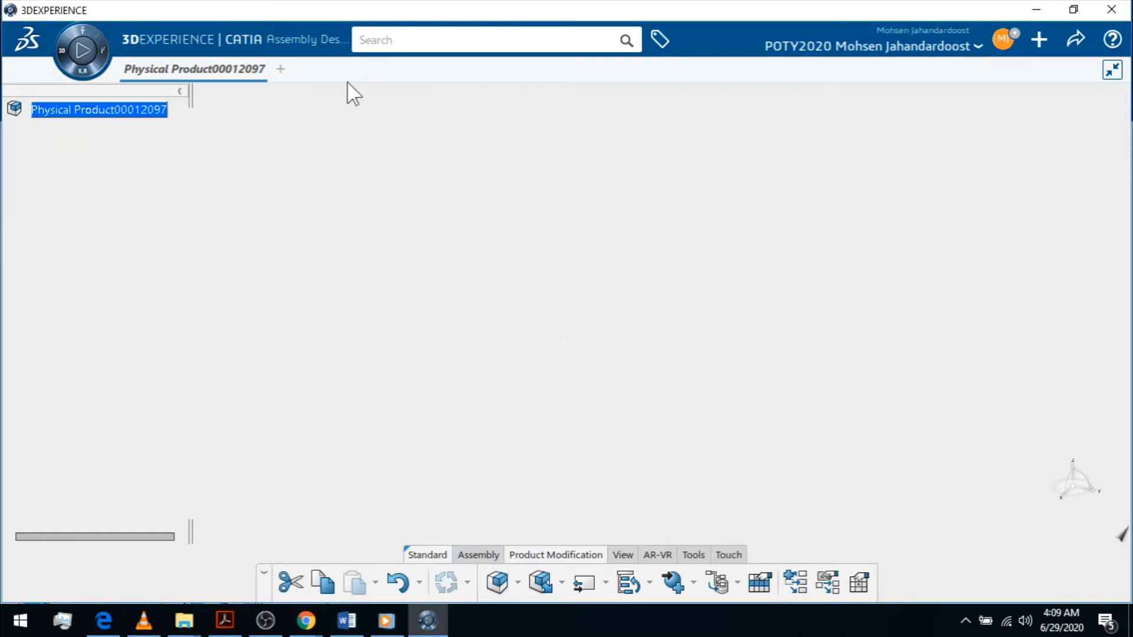
Step: Create a new 3D Part and dismiss the Make Service information
click(1040, 39)
click(1074, 40)
click(1048, 37)
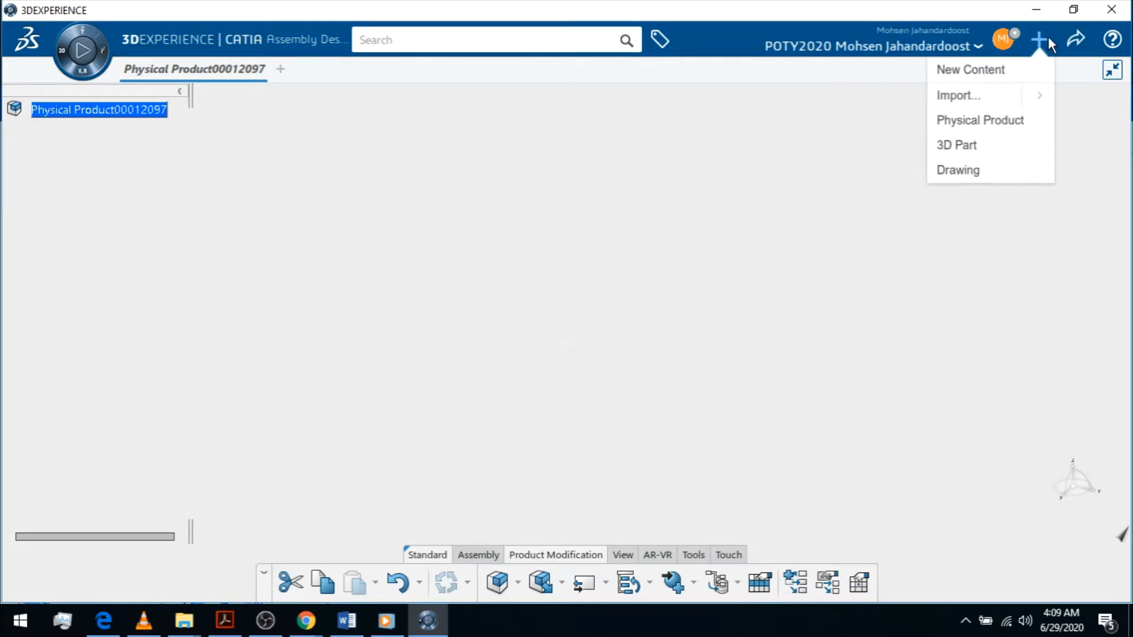
click(977, 74)
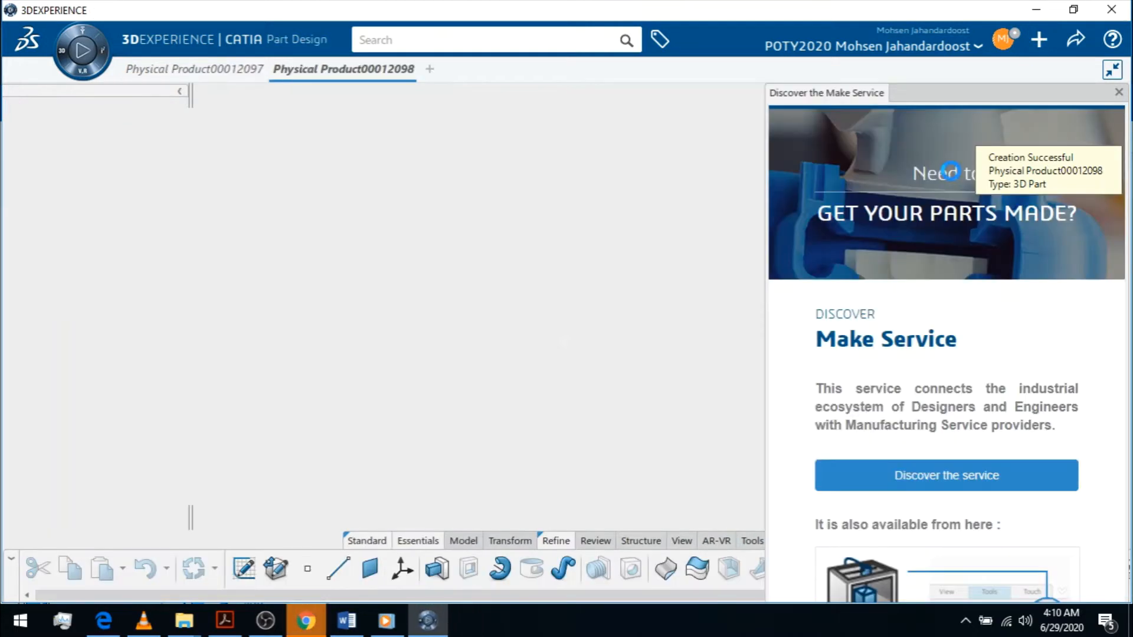
click(1118, 93)
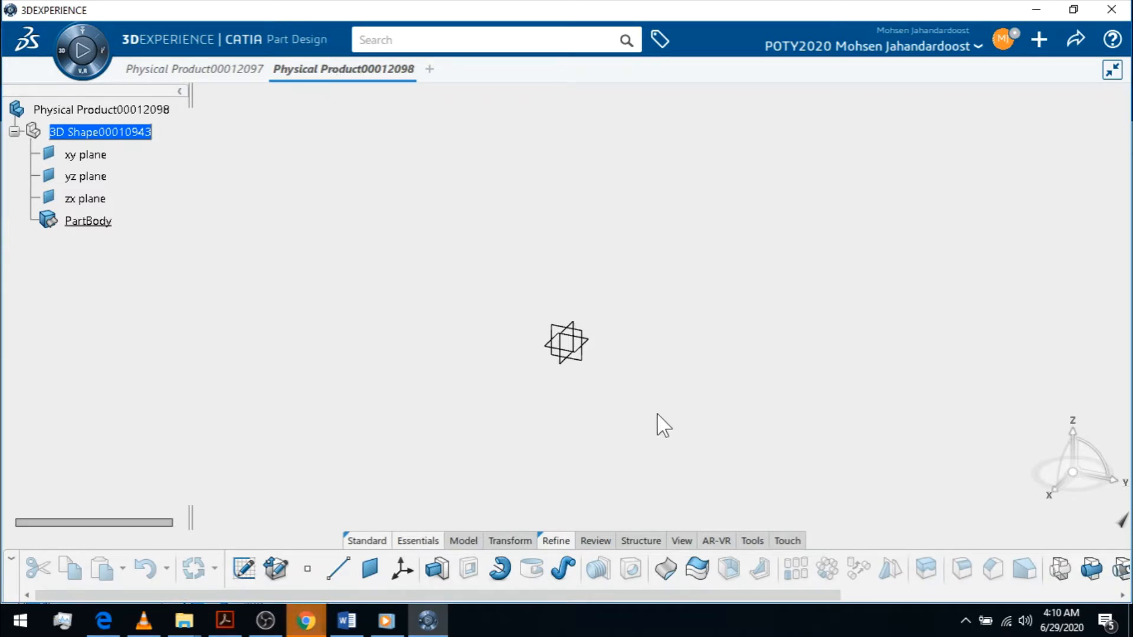
Step: Create a second new 3D Part and check the commands available for its 3D shape
click(1039, 41)
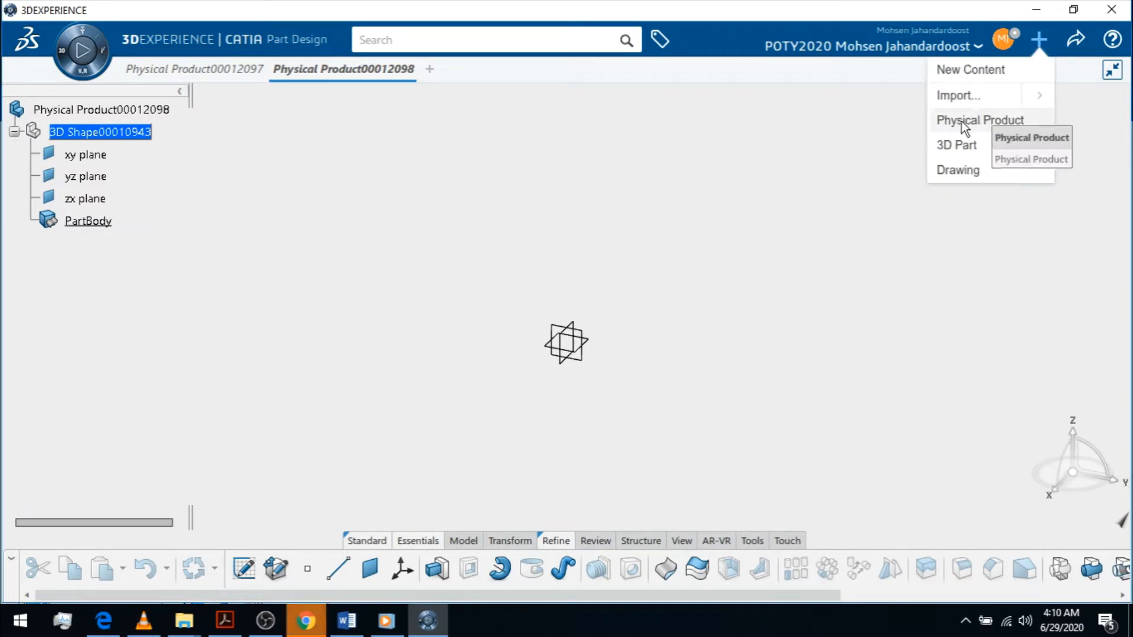
click(961, 143)
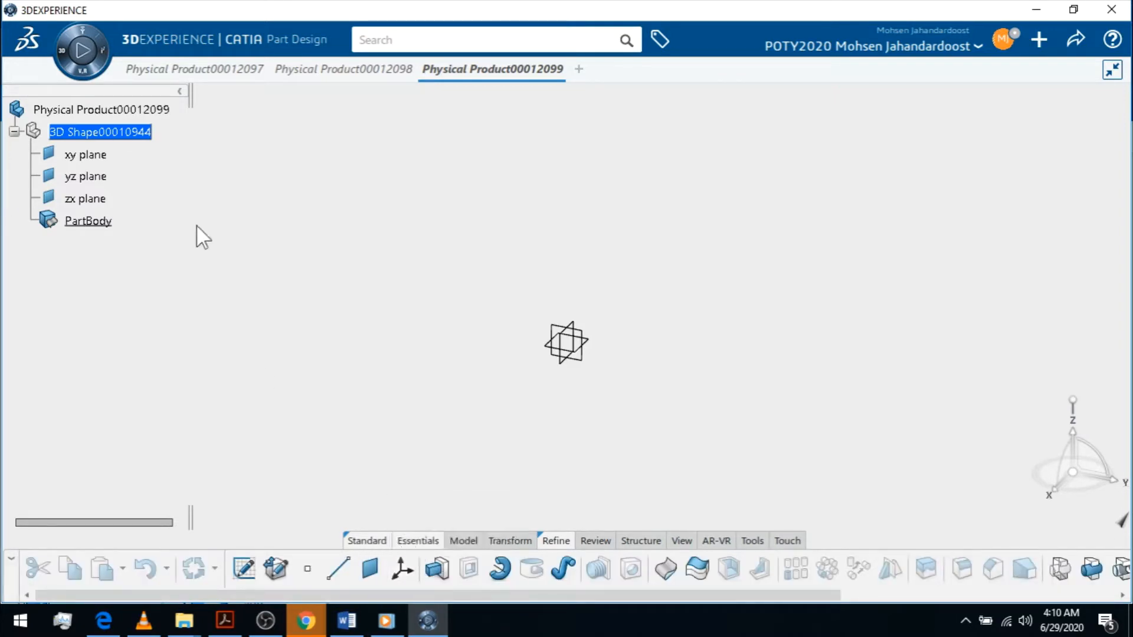
right_click(112, 135)
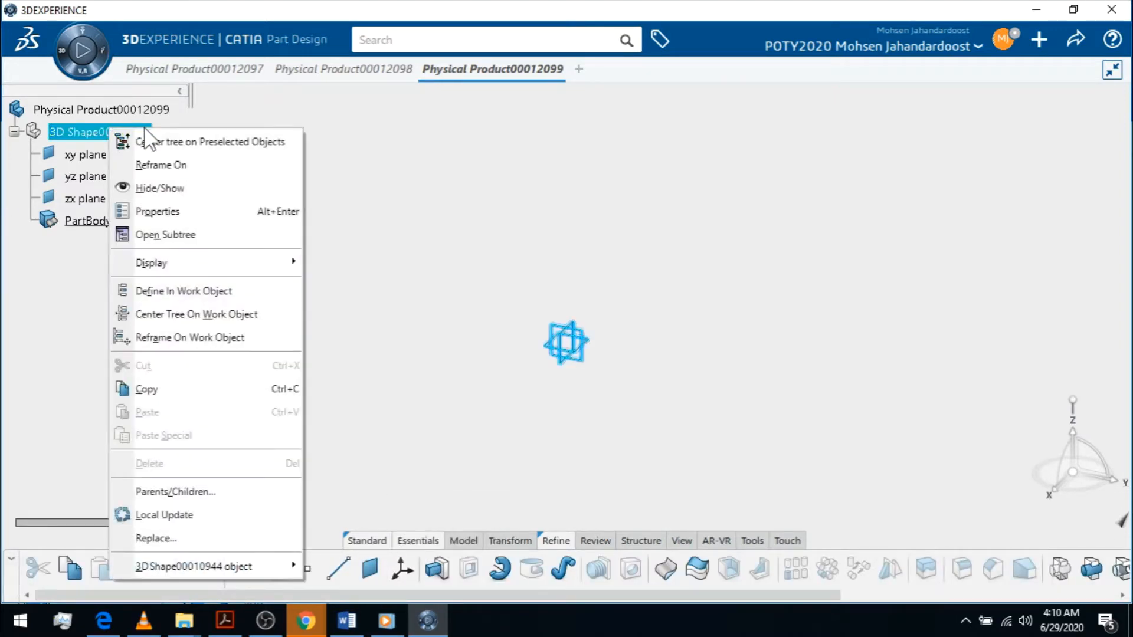
click(435, 146)
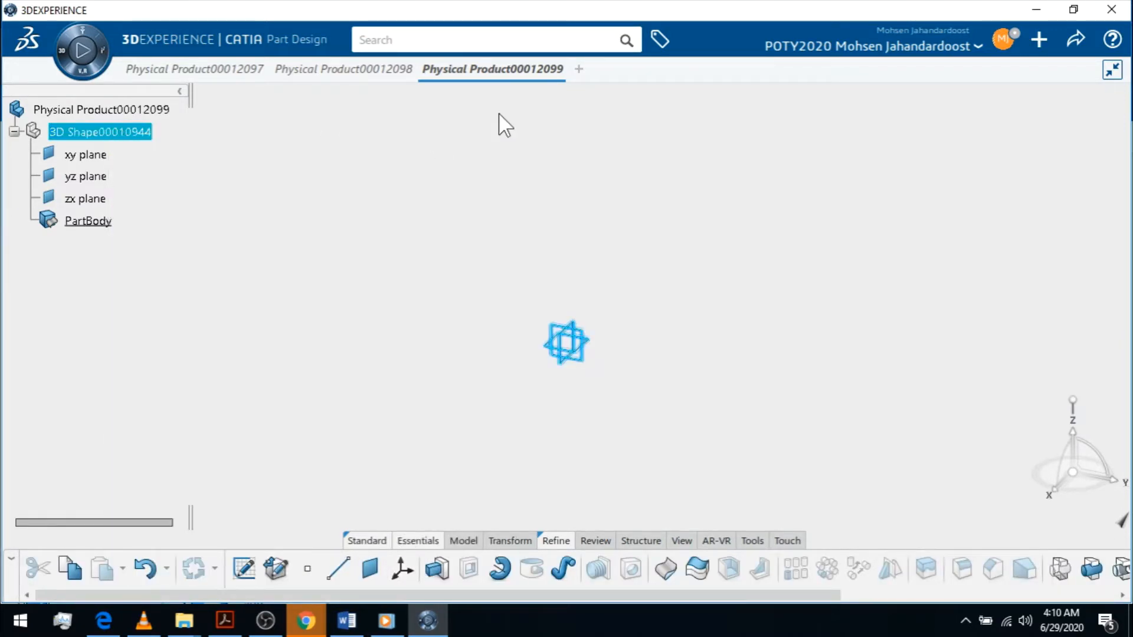
Step: Close both newly created 3D parts and return to the empty assembly product
click(557, 69)
click(621, 371)
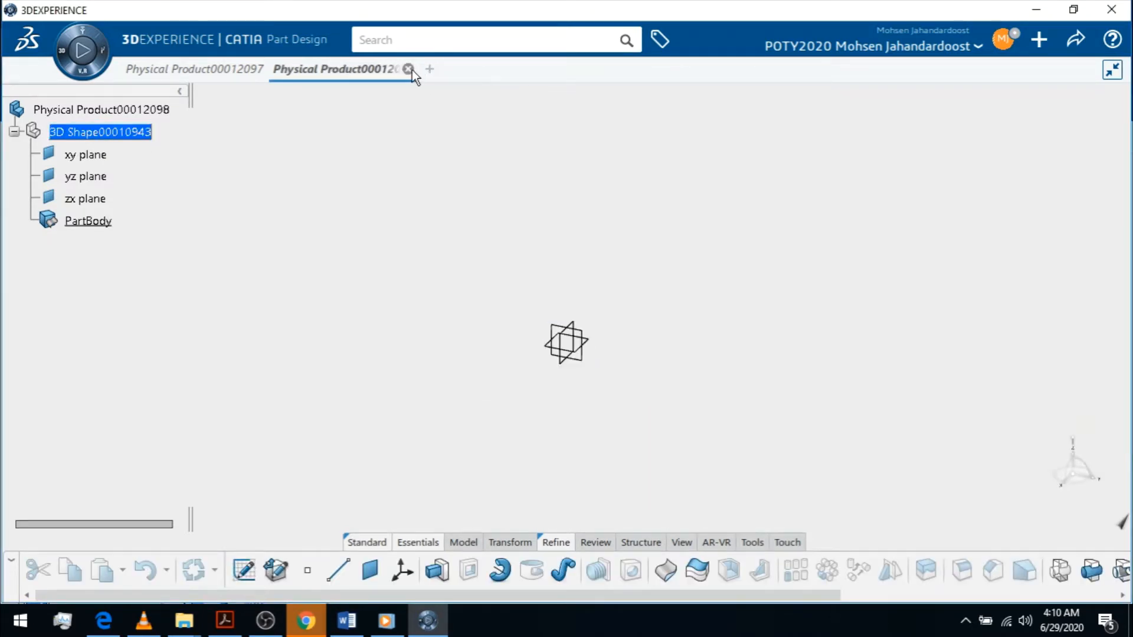
click(408, 69)
click(611, 370)
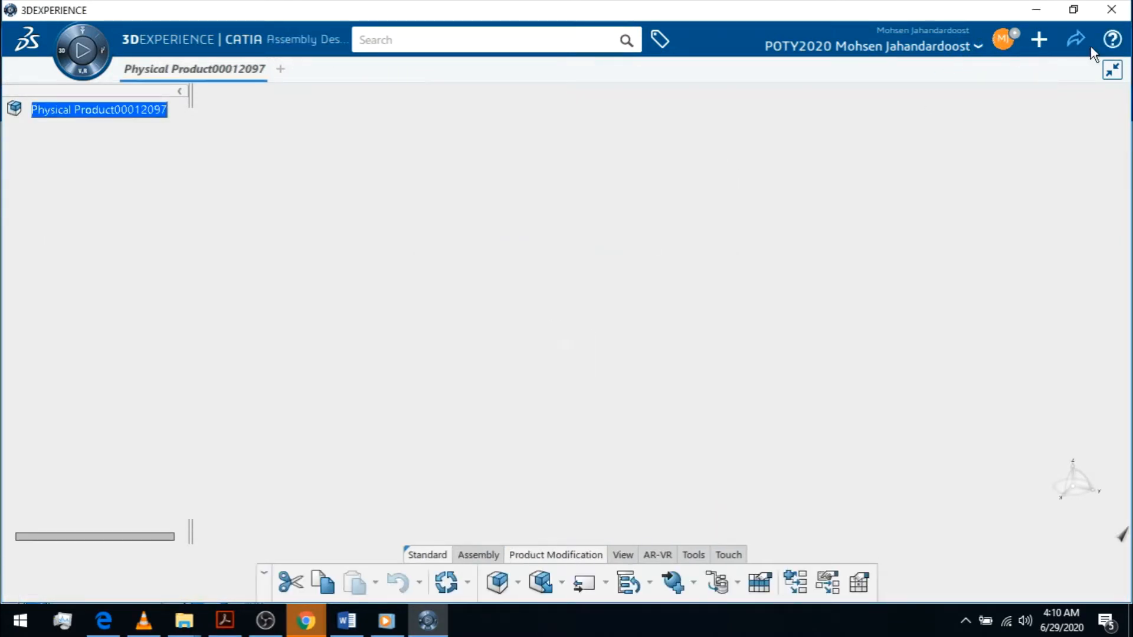
Step: Start importing a SolidWorks (*.sldprt) part with Collaborative Space as the source
click(1039, 47)
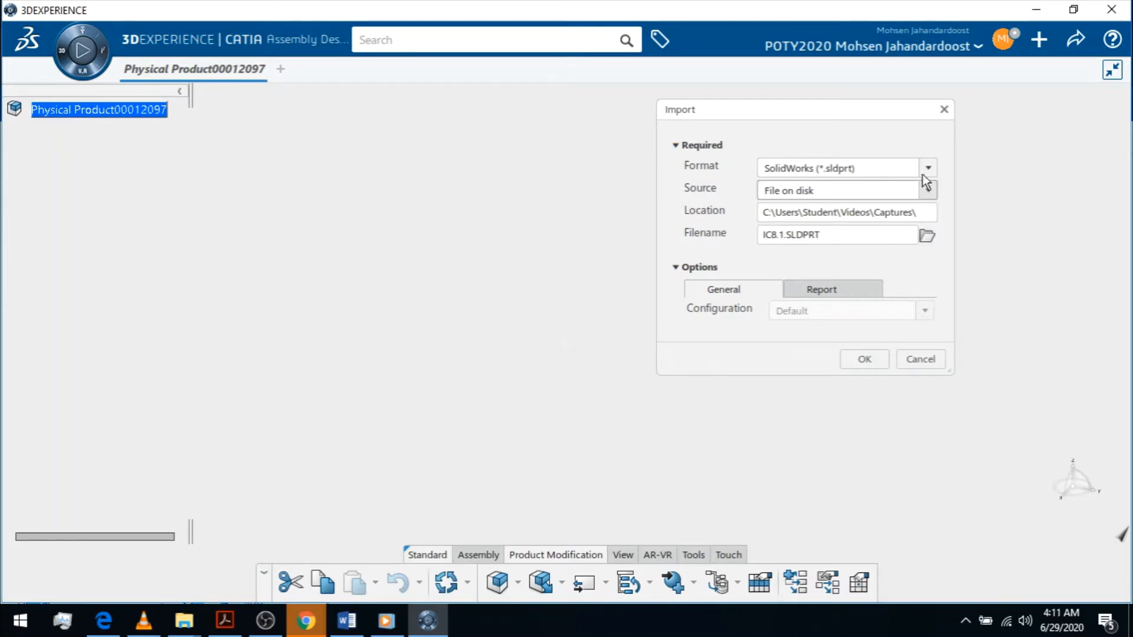
click(927, 191)
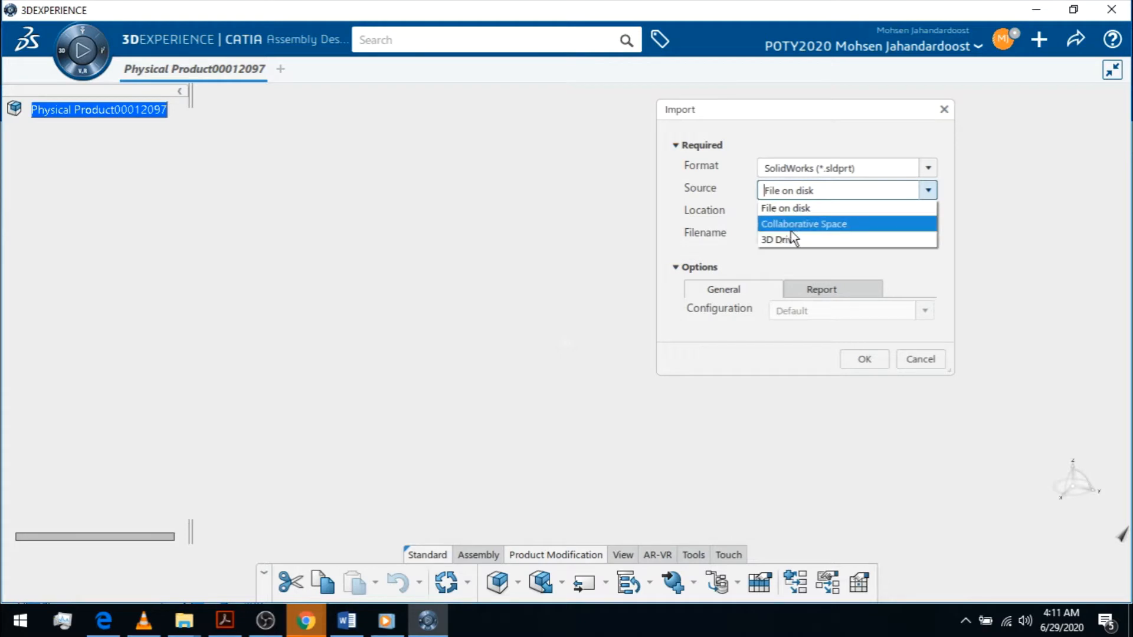
click(828, 230)
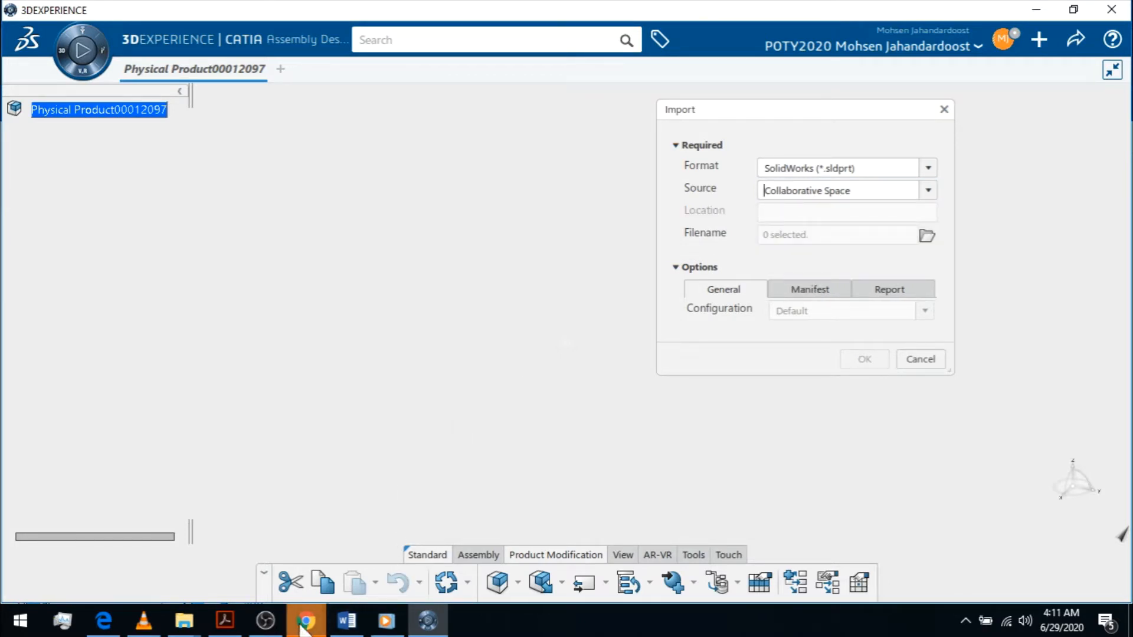
Step: Switch to the Chrome dashboard, check which files 3DSpace and 3DDrive hold, and return to the import in 3DEXPERIENCE
mouse_move(303, 629)
click(260, 582)
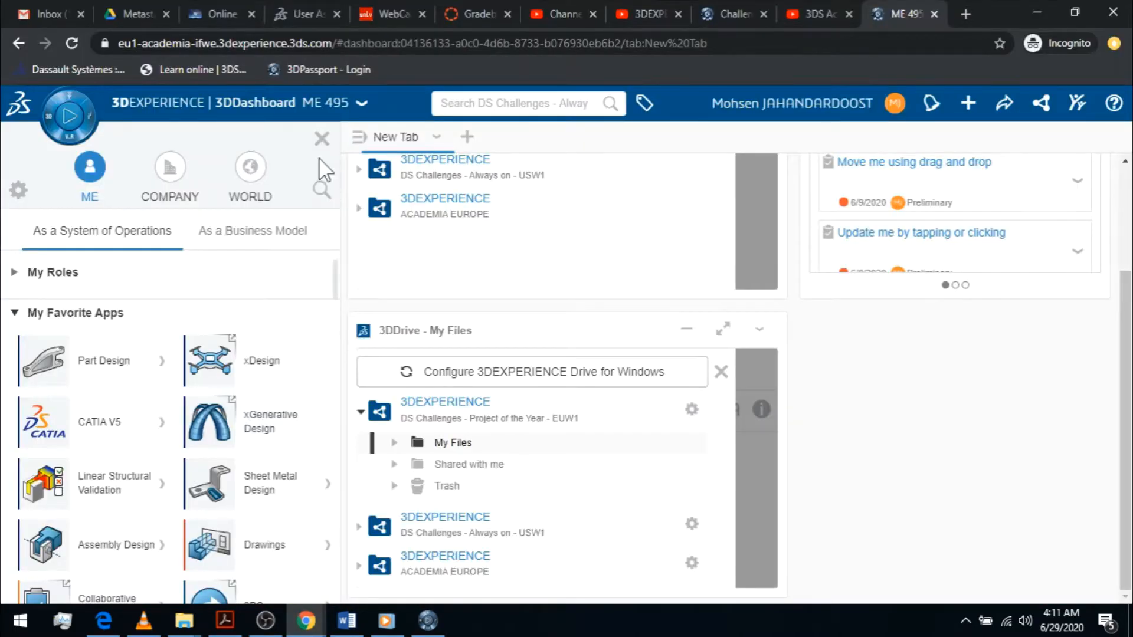
click(322, 140)
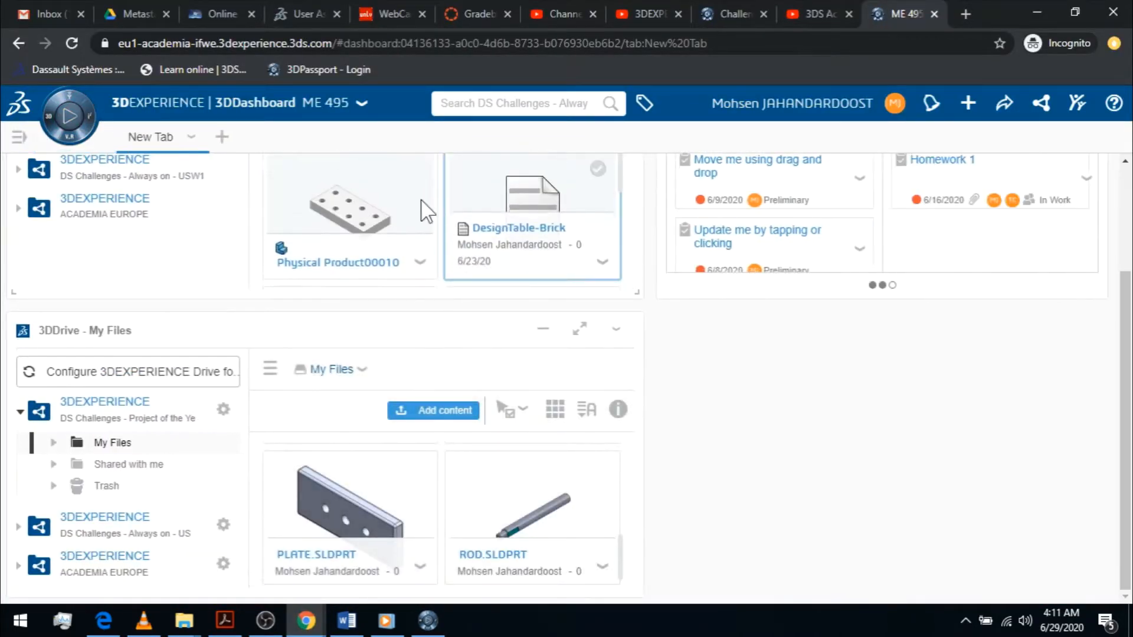
scroll(518, 272, up, 3)
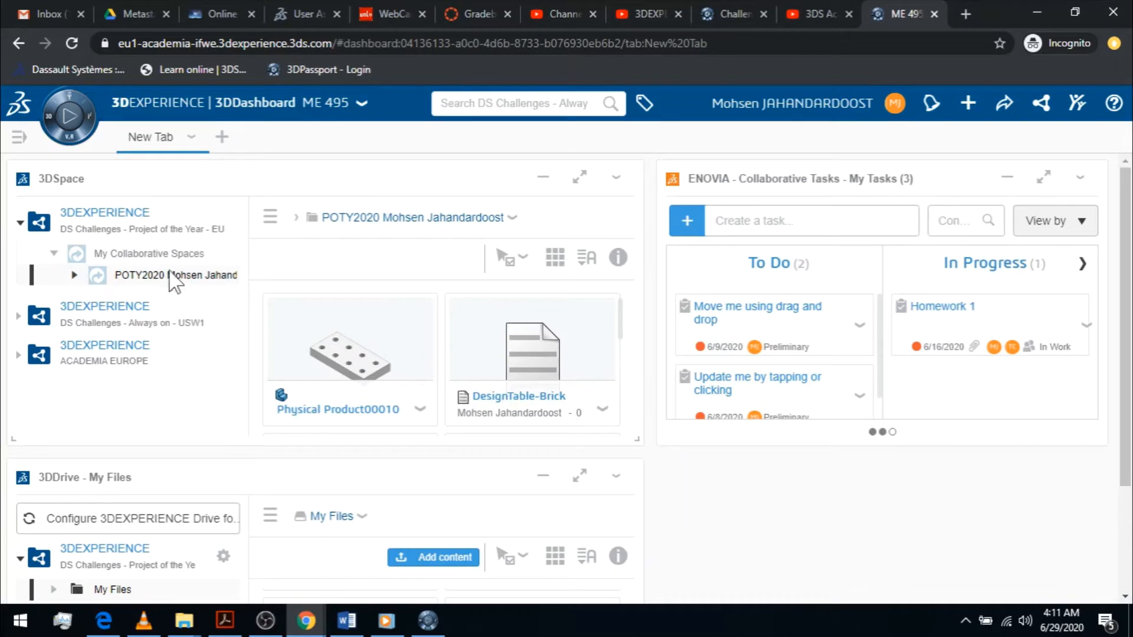
scroll(466, 312, down, 3)
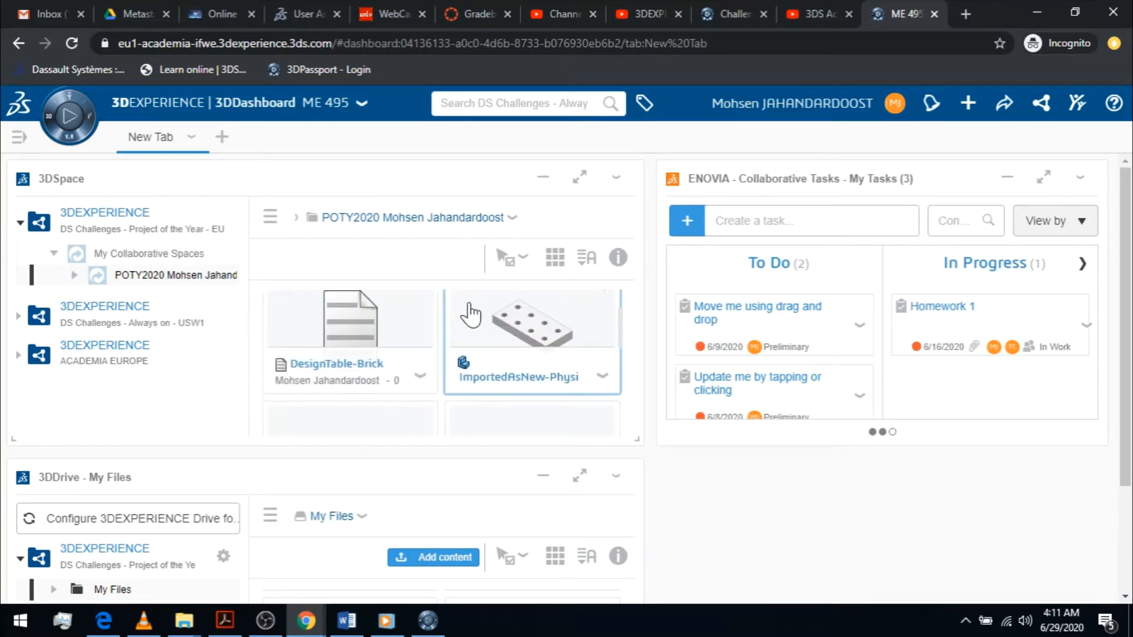
click(444, 618)
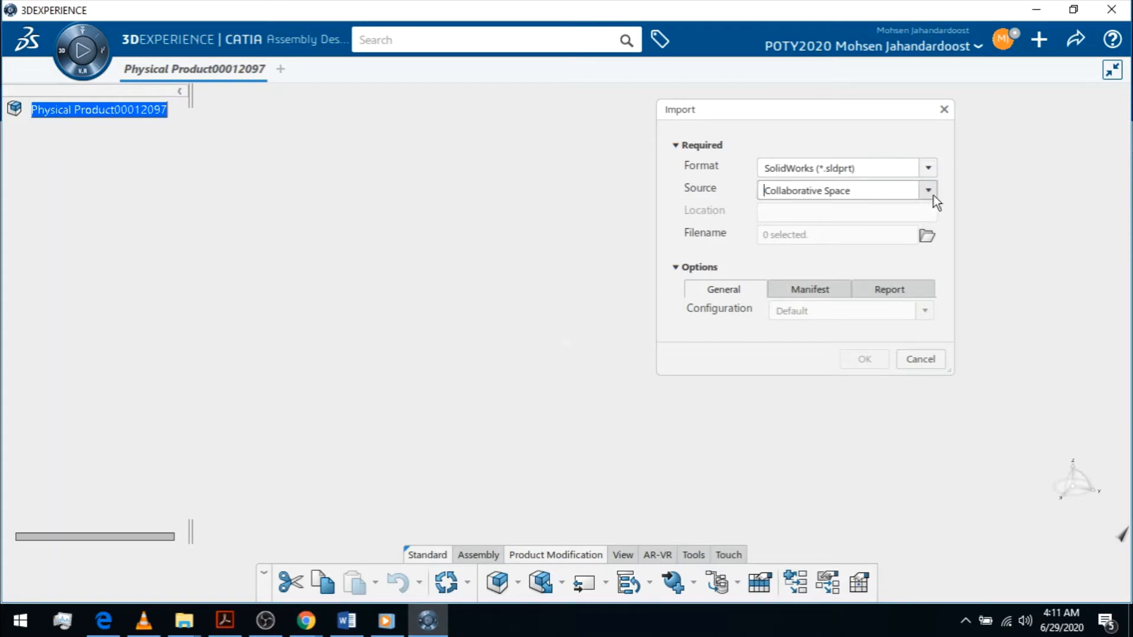
Step: Try to pick the import file from the collaborative space by searching My Content, and close the search
click(927, 235)
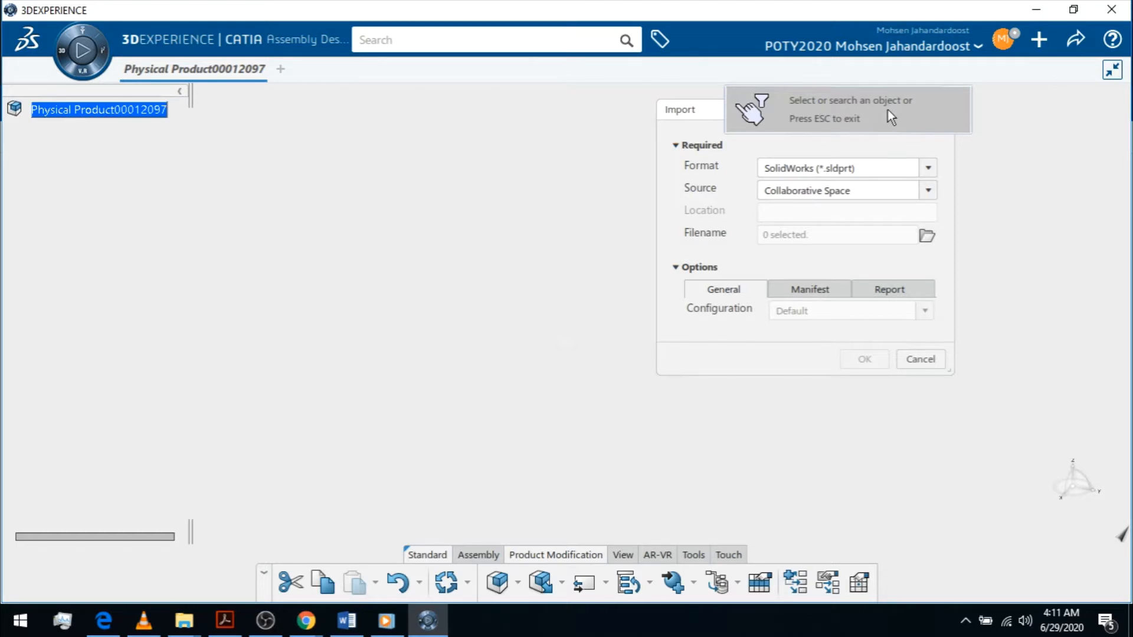
click(536, 42)
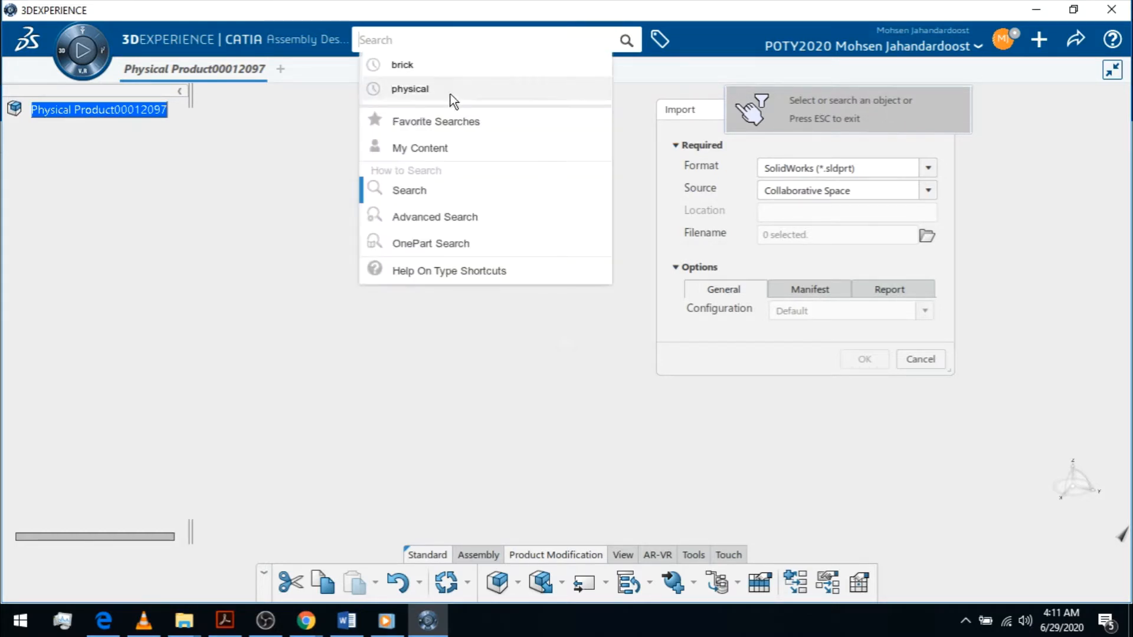
click(416, 147)
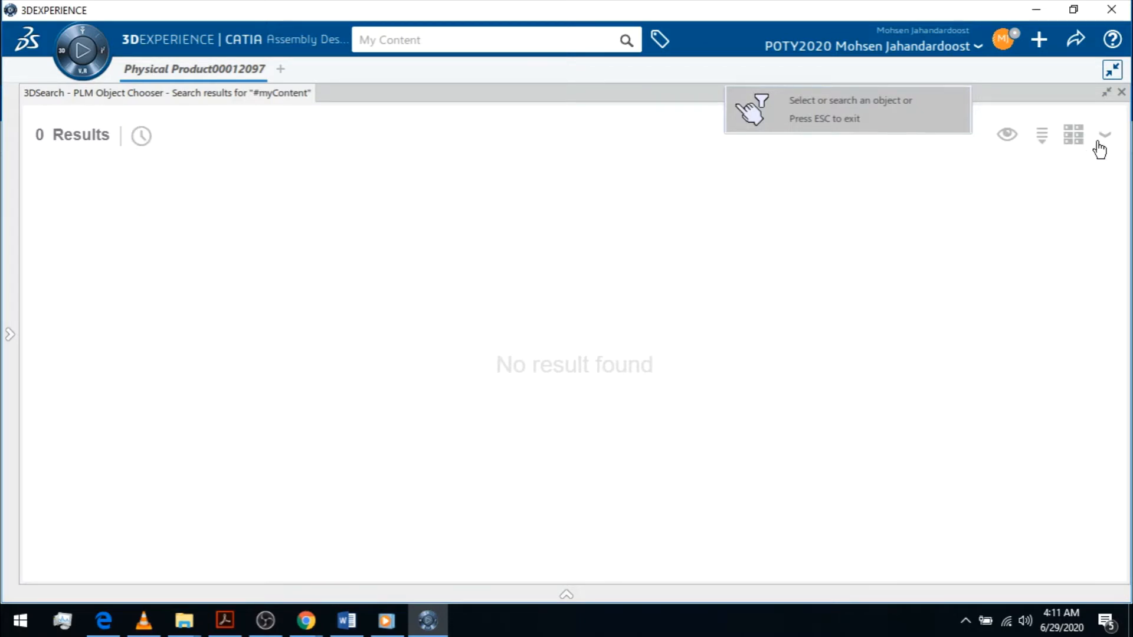
click(606, 43)
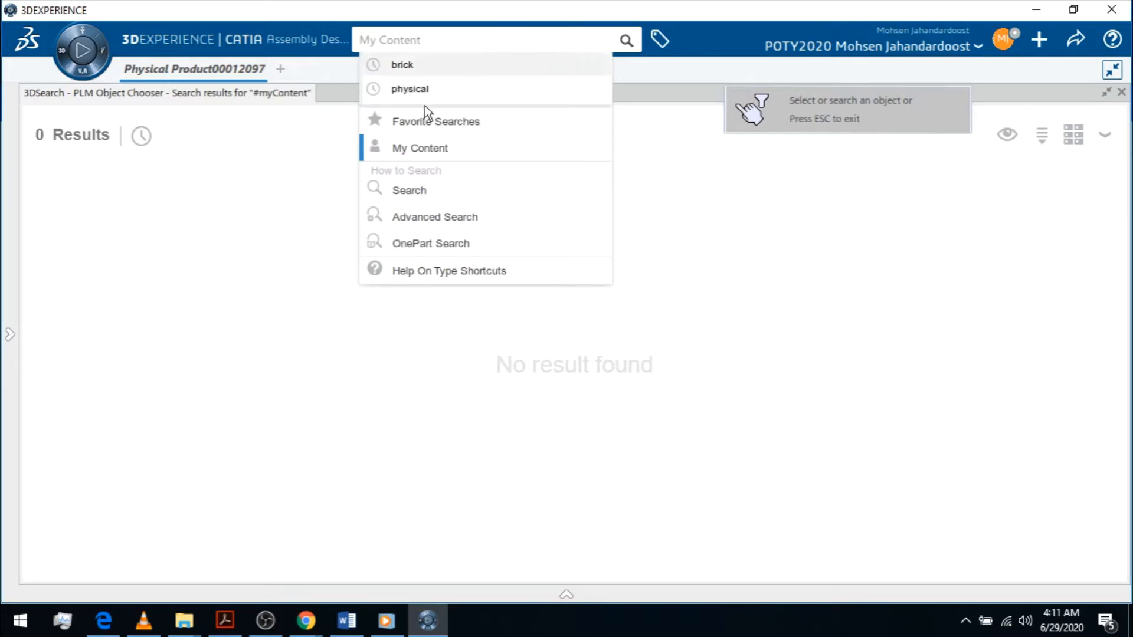
click(418, 149)
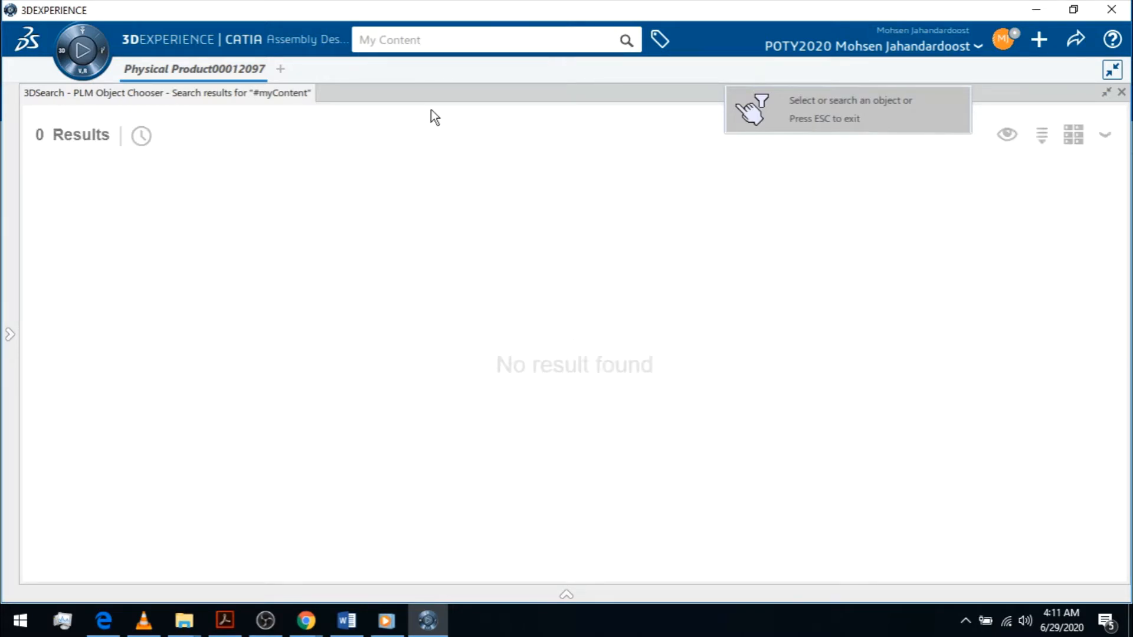
click(1122, 92)
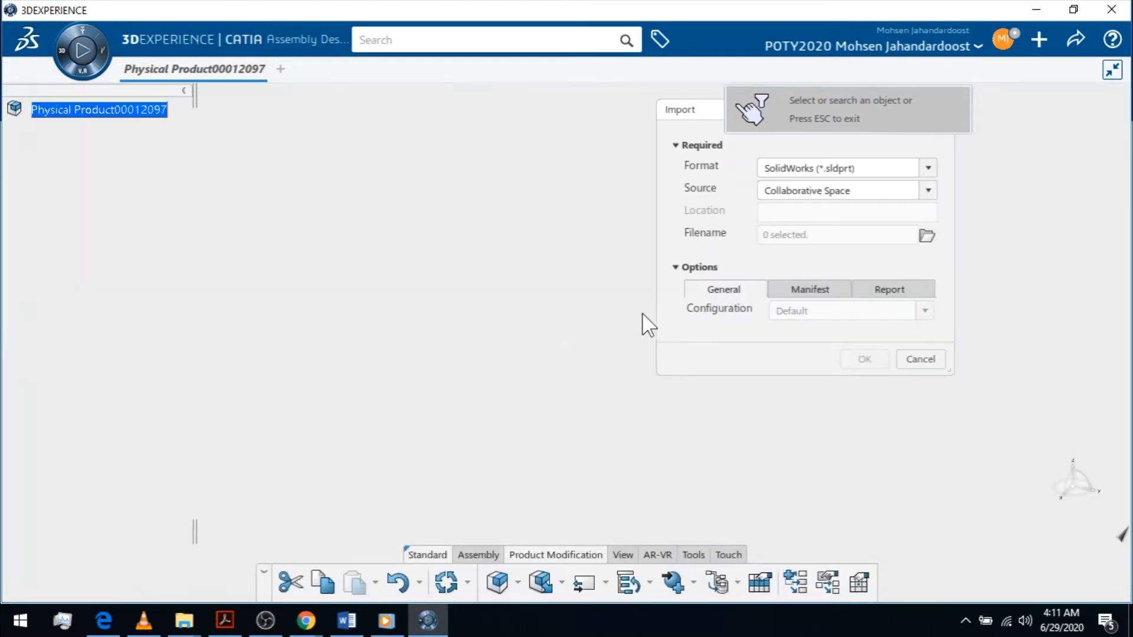
Step: Set the import source to File on disk, import GUIDE.SLDPRT from the Captures folder, and dismiss the operation report
click(927, 191)
click(802, 208)
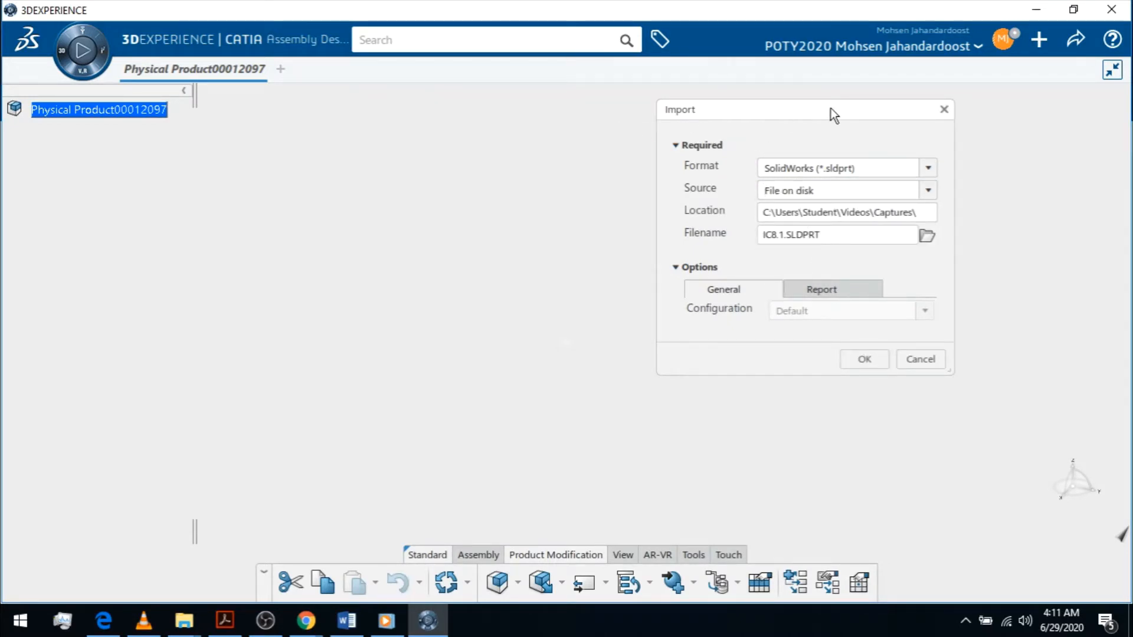
drag(832, 112, 685, 114)
click(782, 237)
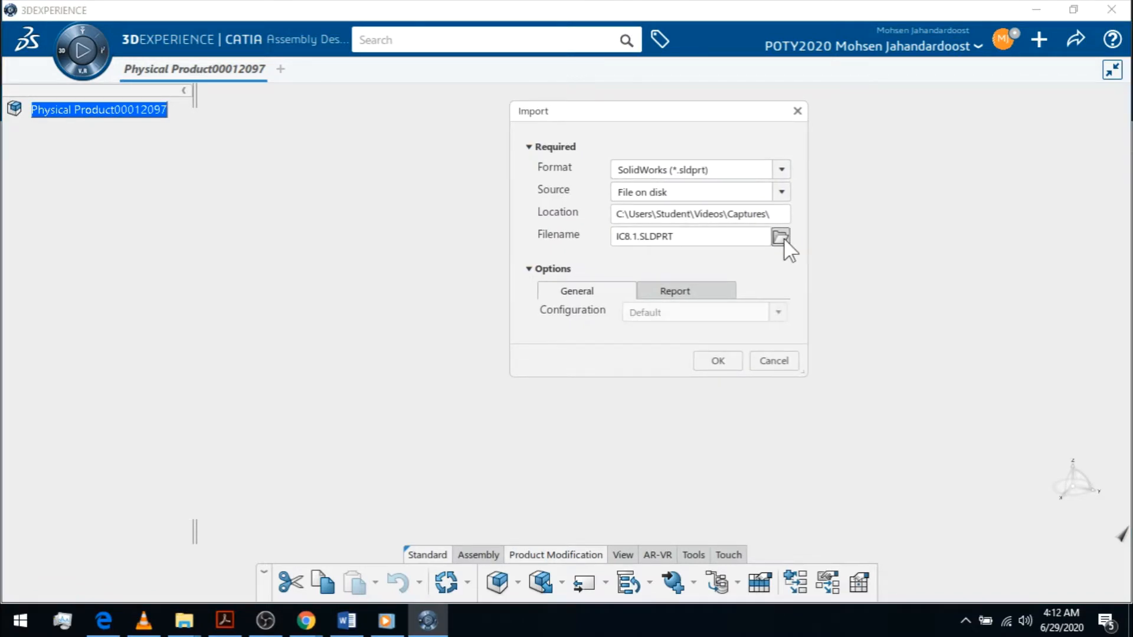
click(208, 162)
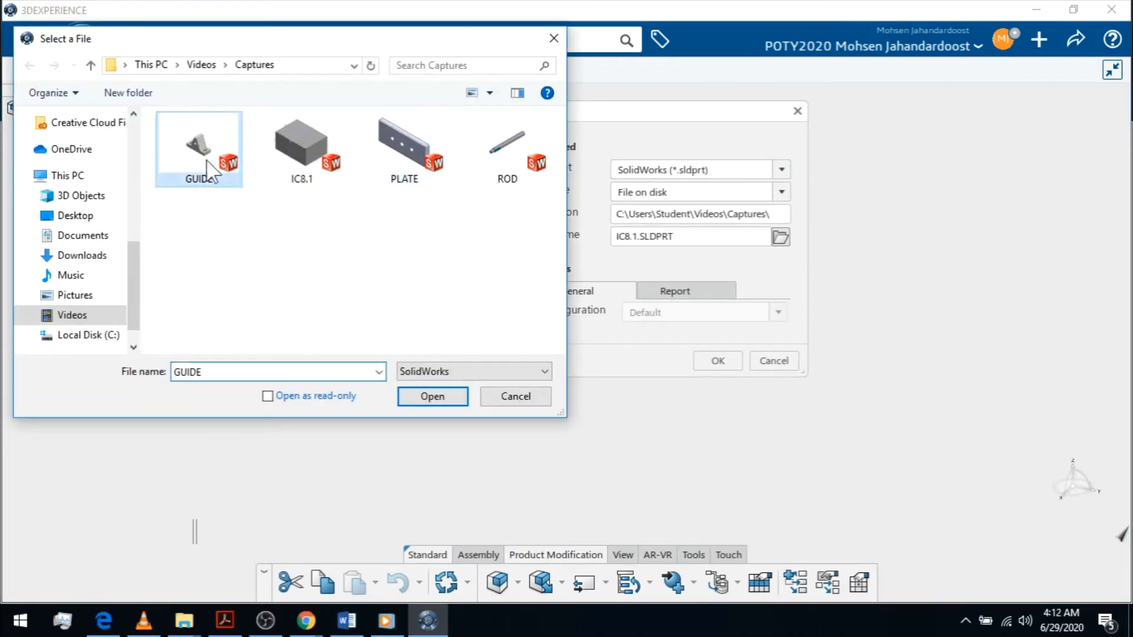
click(430, 395)
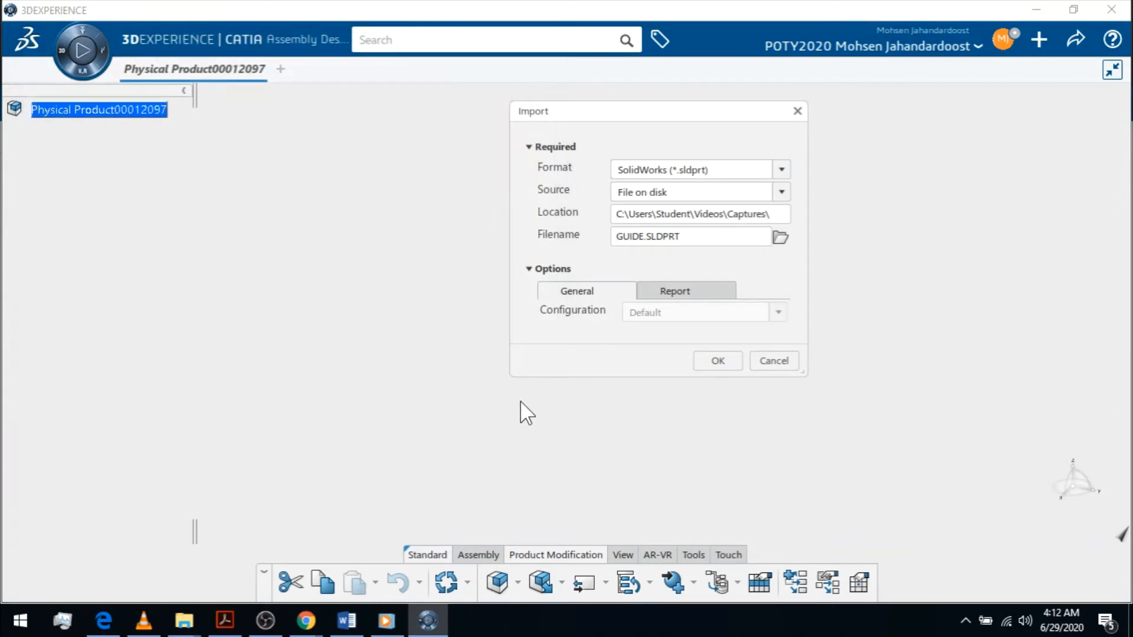
click(717, 361)
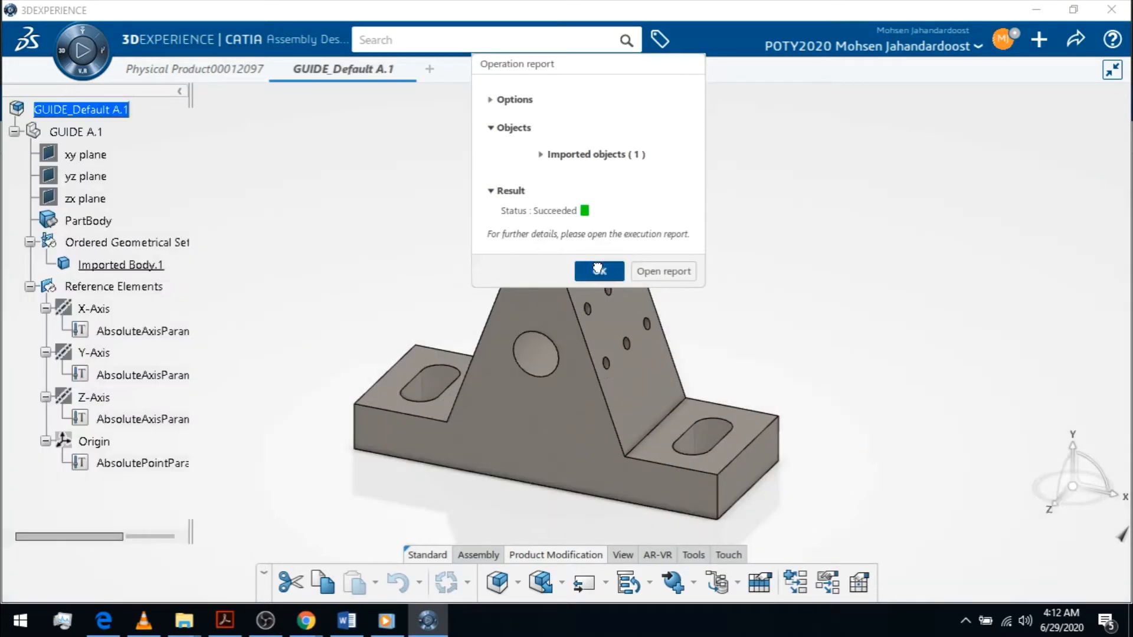
click(597, 269)
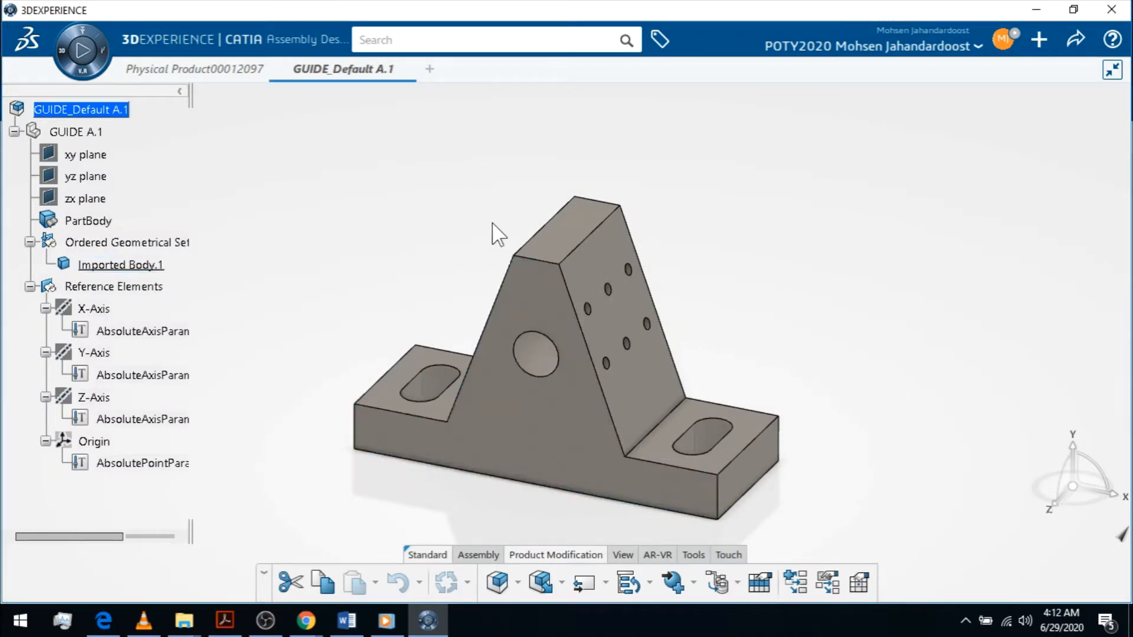
Step: Import PLATE.SLDPRT from the Captures folder as a SolidWorks part from disk, and dismiss the operation report
middle_drag(487, 229, 485, 219)
mouse_move(686, 306)
ctrl+middle_down()
mouse_move(672, 264)
mouse_move(673, 305)
ctrl+middle_up()
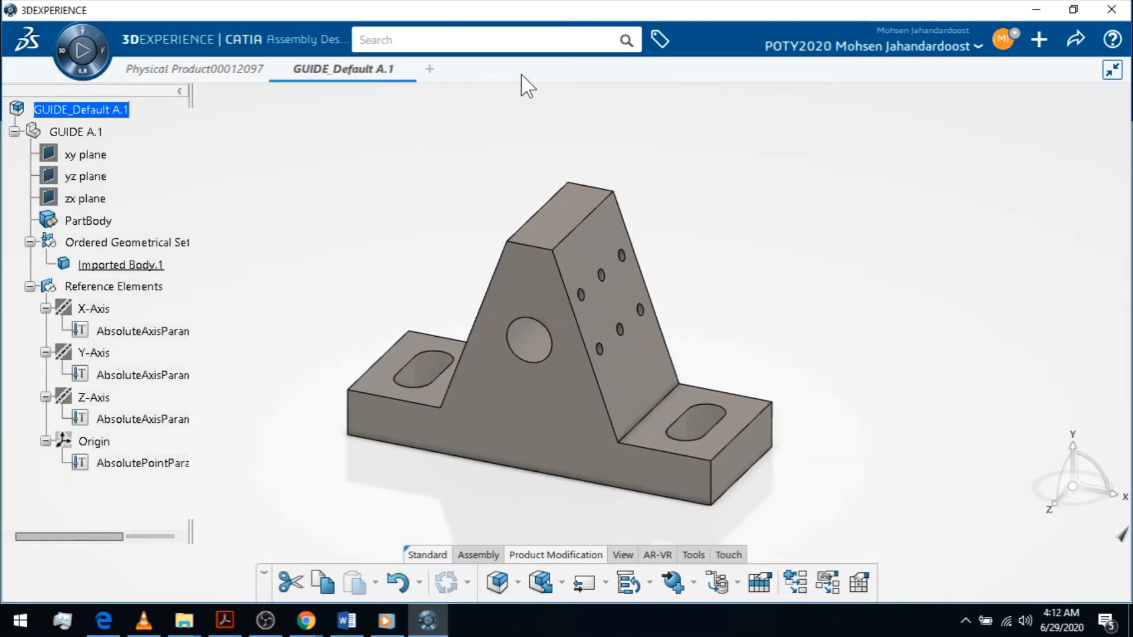
click(1032, 42)
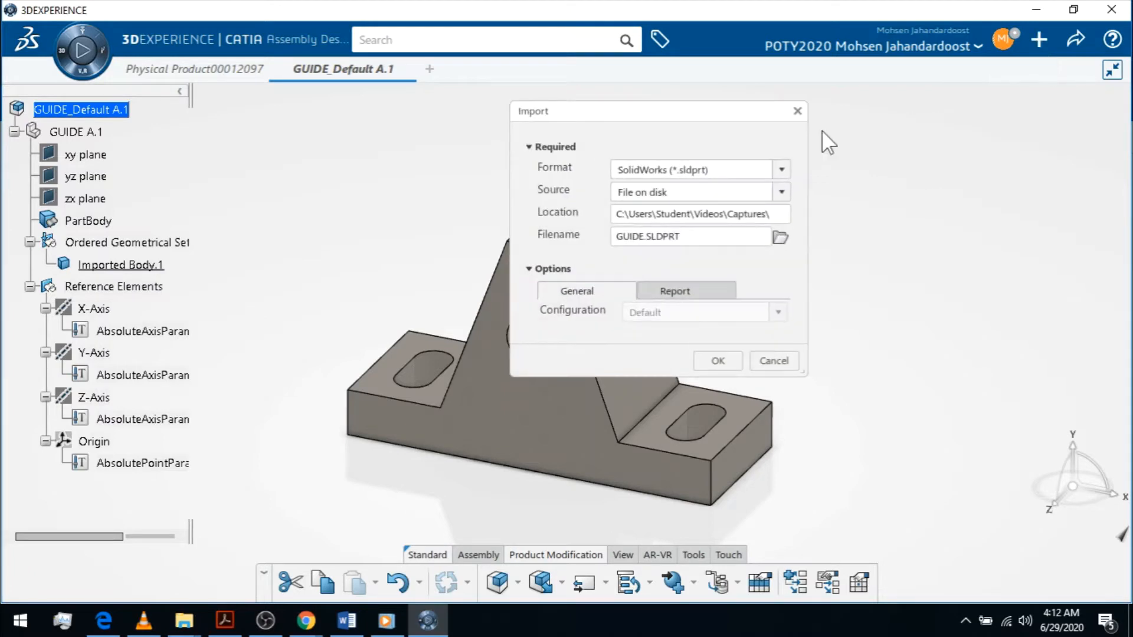
click(780, 237)
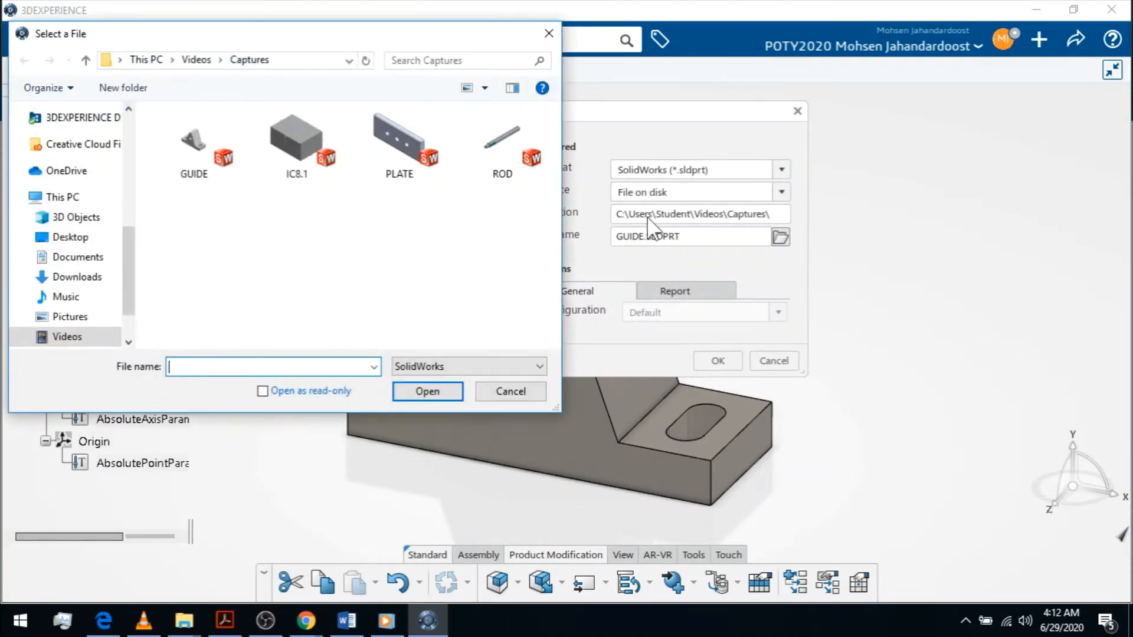
click(399, 141)
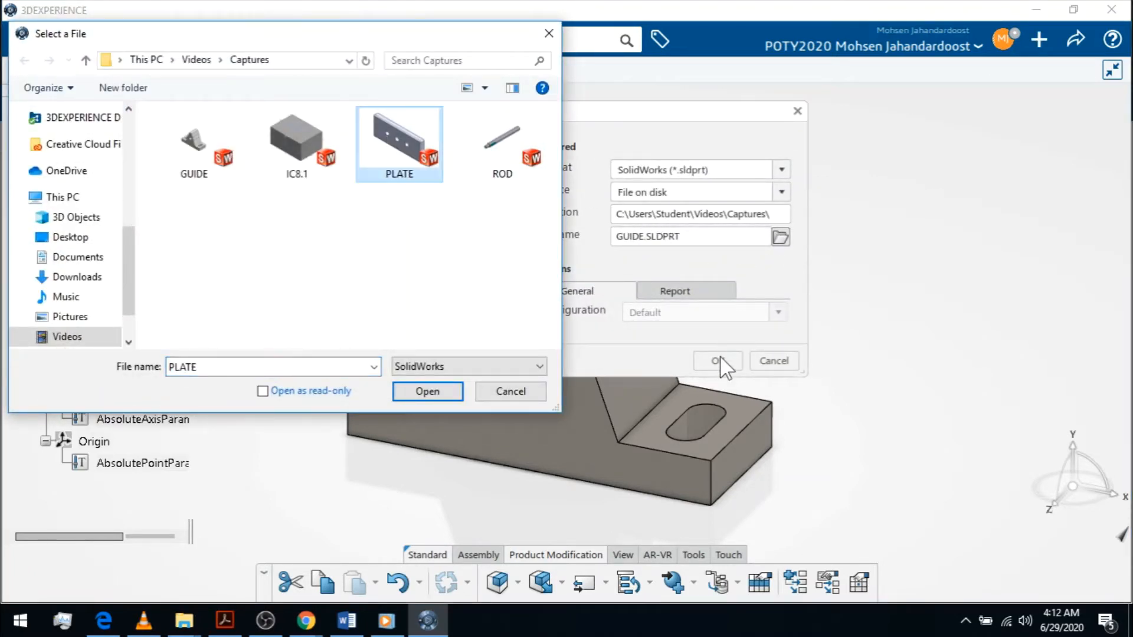
click(457, 390)
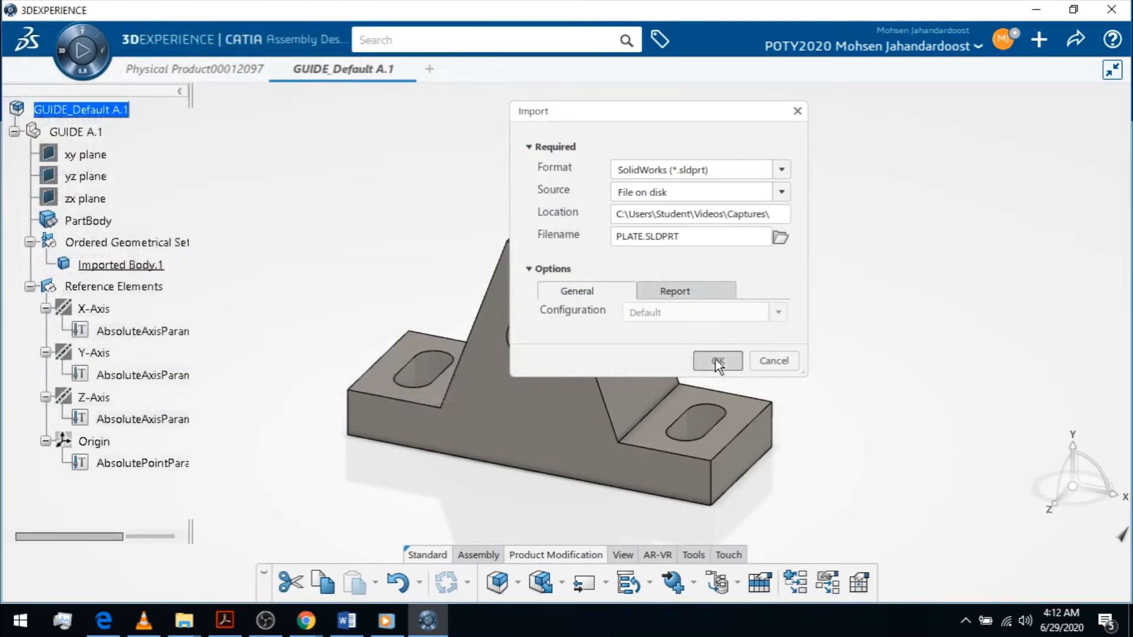
click(716, 360)
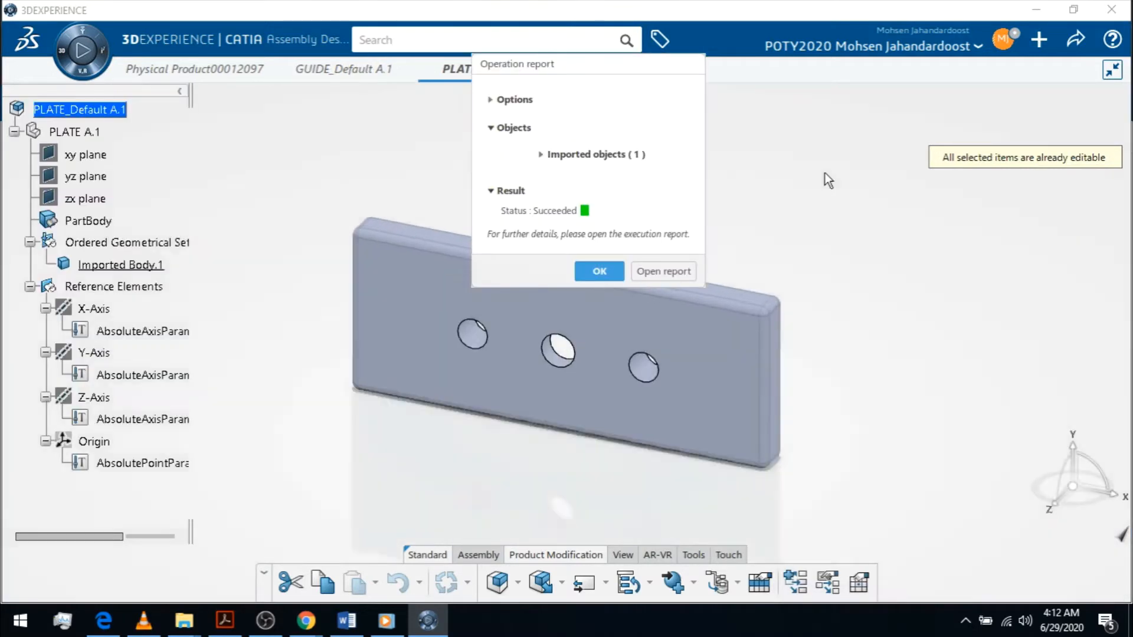
click(599, 271)
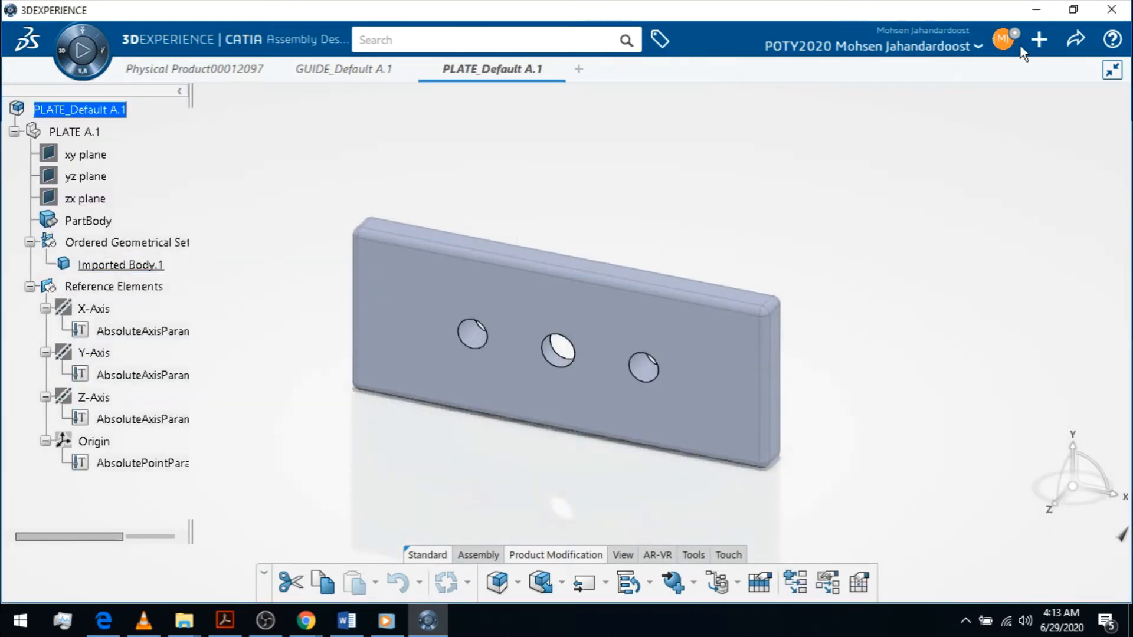
Step: Import ROD.SLDPRT from the Captures folder with the same import settings, and dismiss the operation report
click(1040, 40)
click(972, 94)
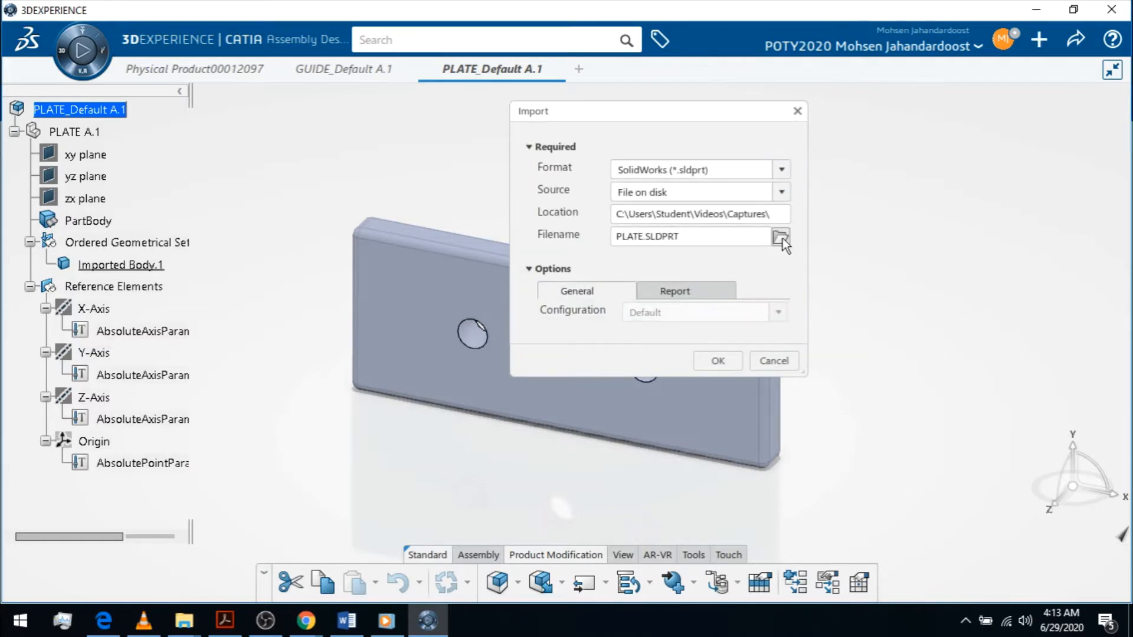
click(781, 237)
click(502, 141)
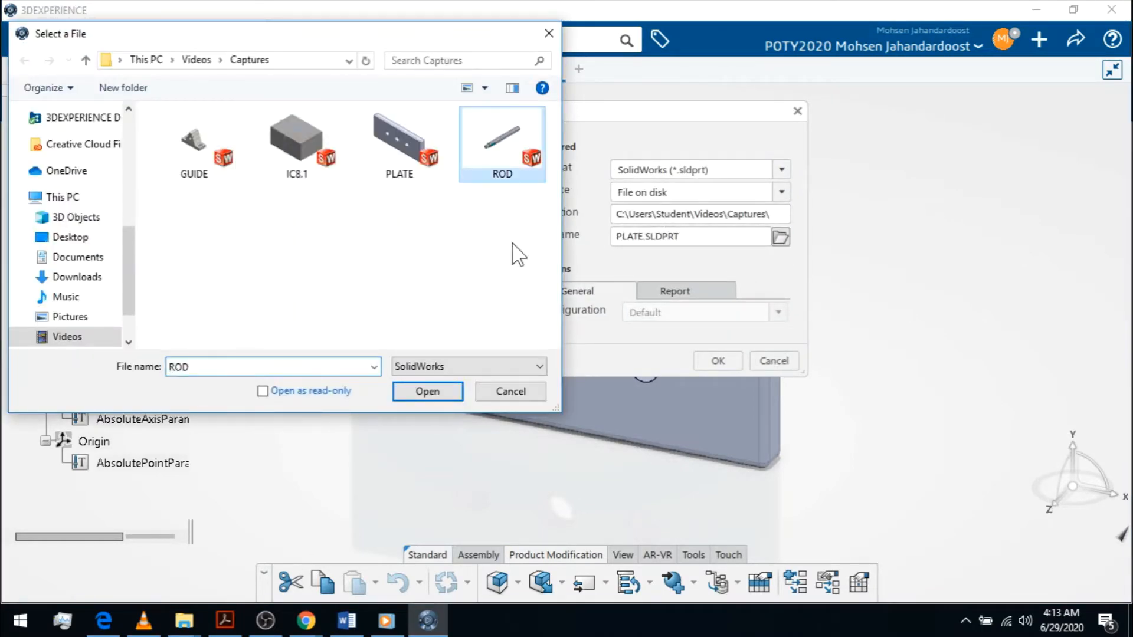
click(441, 392)
click(718, 360)
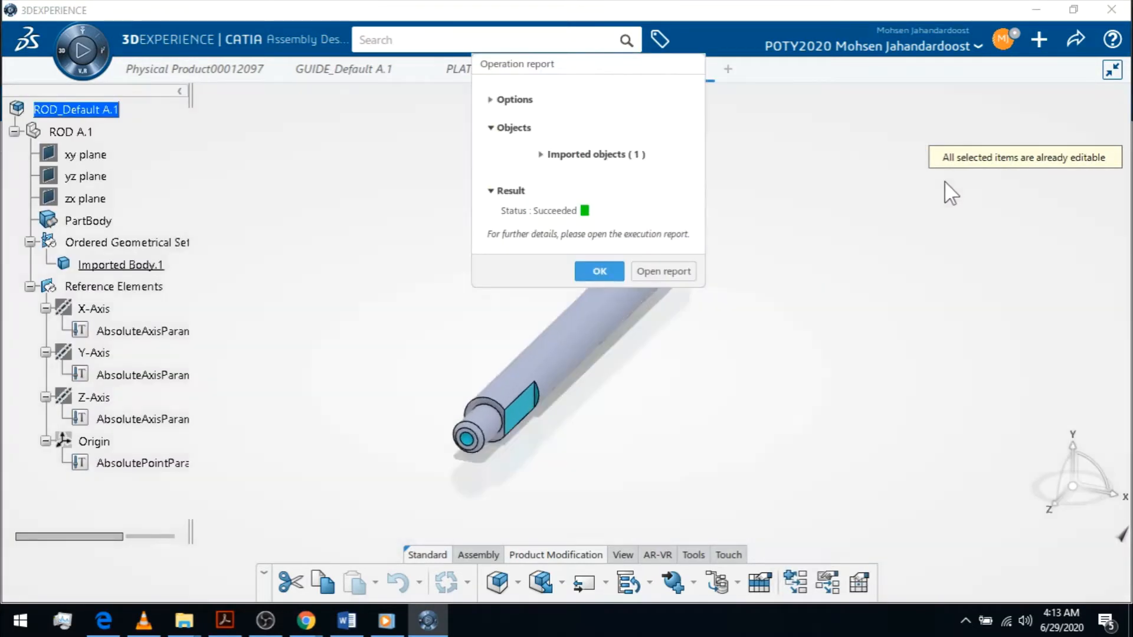
click(599, 272)
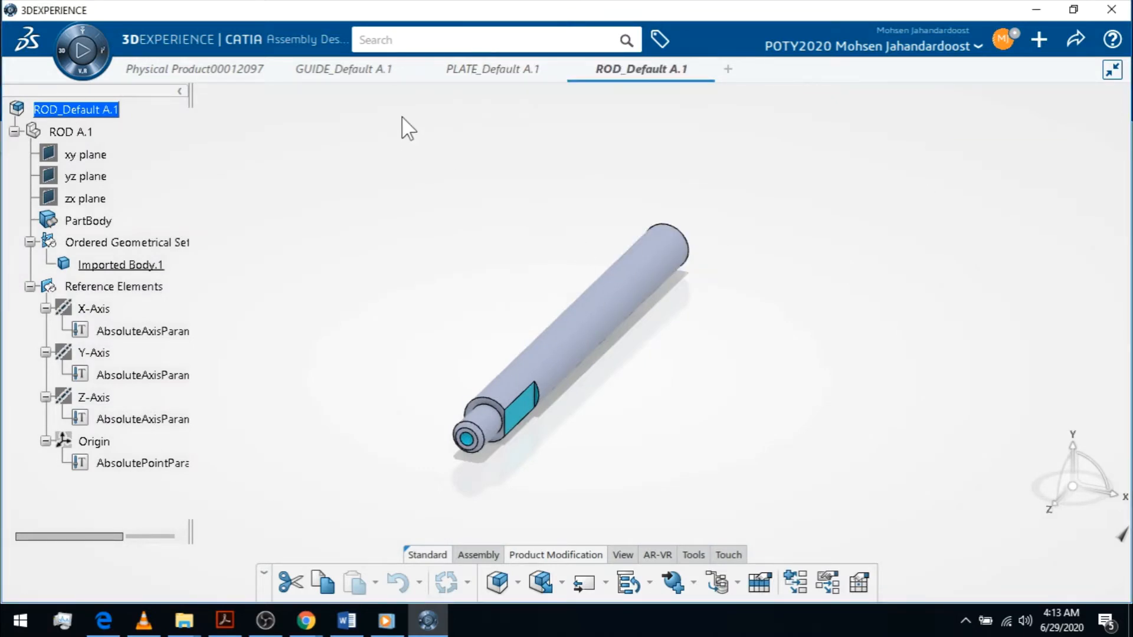
Step: Return to Physical Product00012097 and start inserting existing products under its root
click(187, 65)
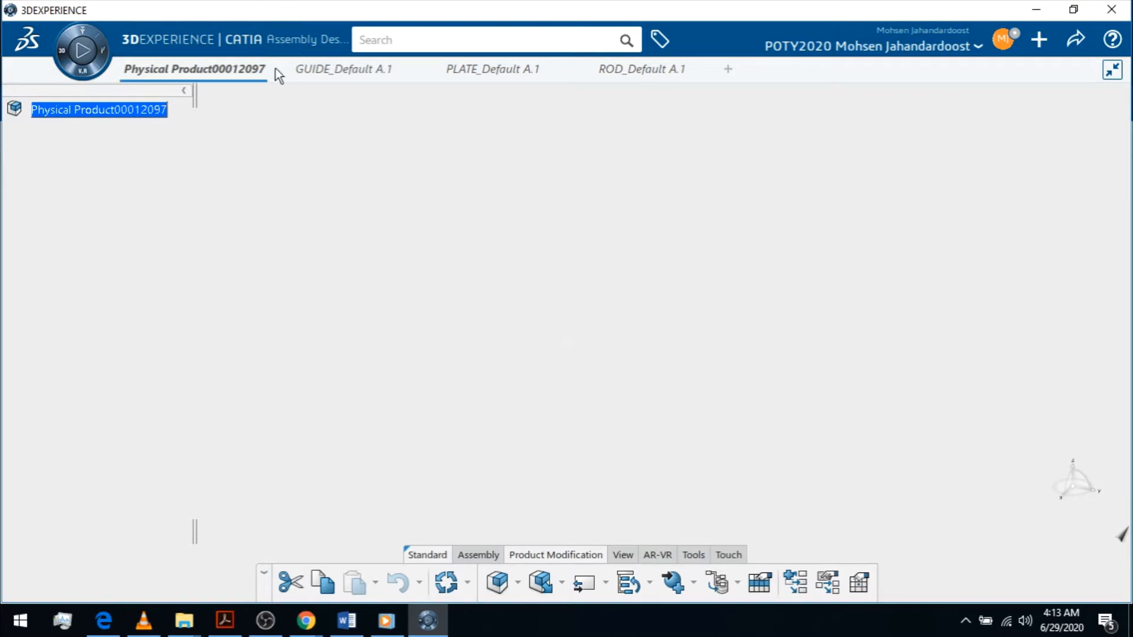
right_click(75, 117)
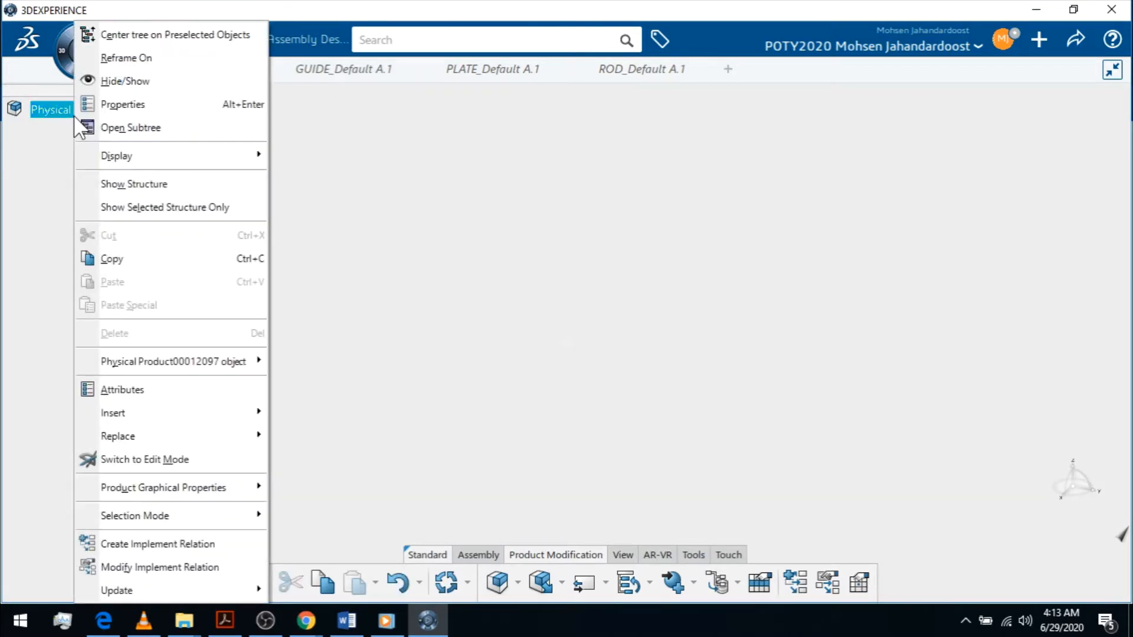
mouse_move(178, 414)
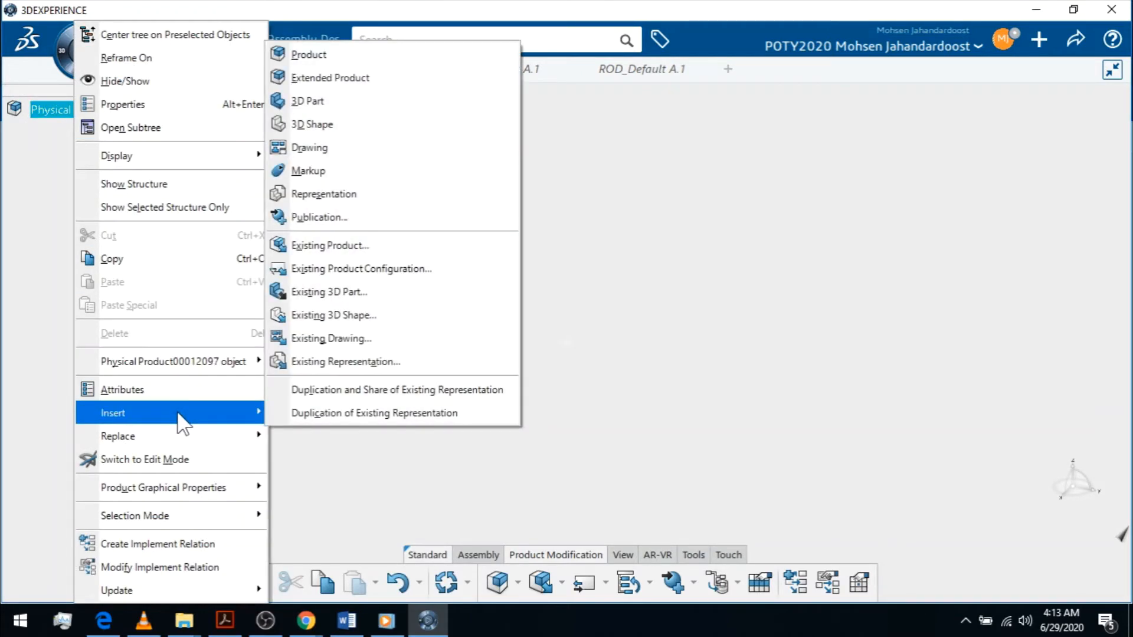
click(312, 252)
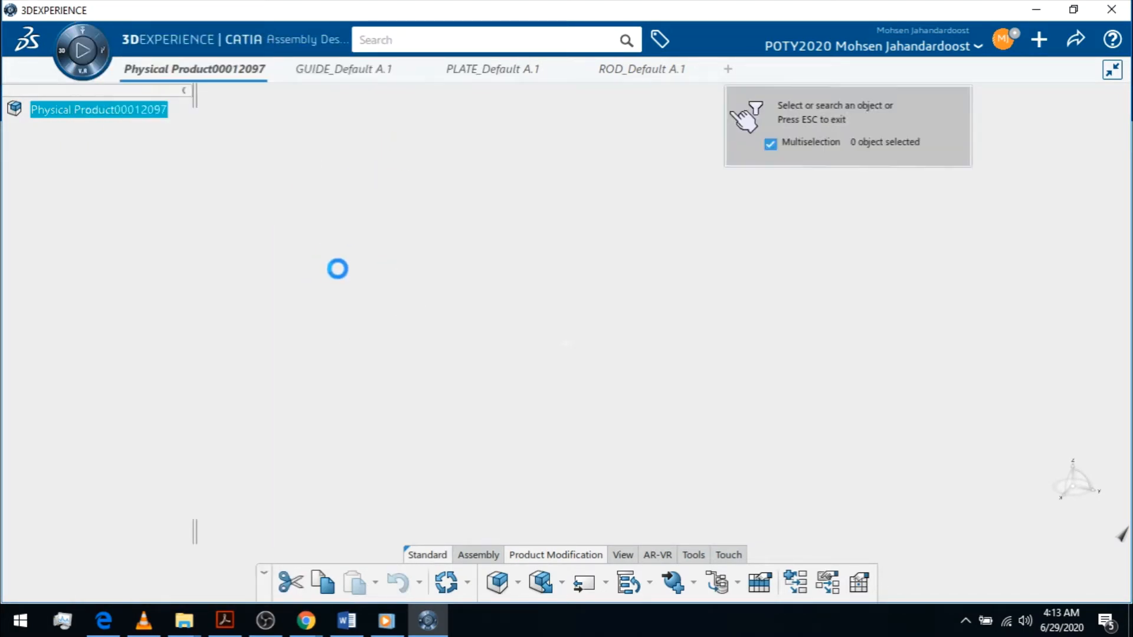
drag(813, 119, 901, 115)
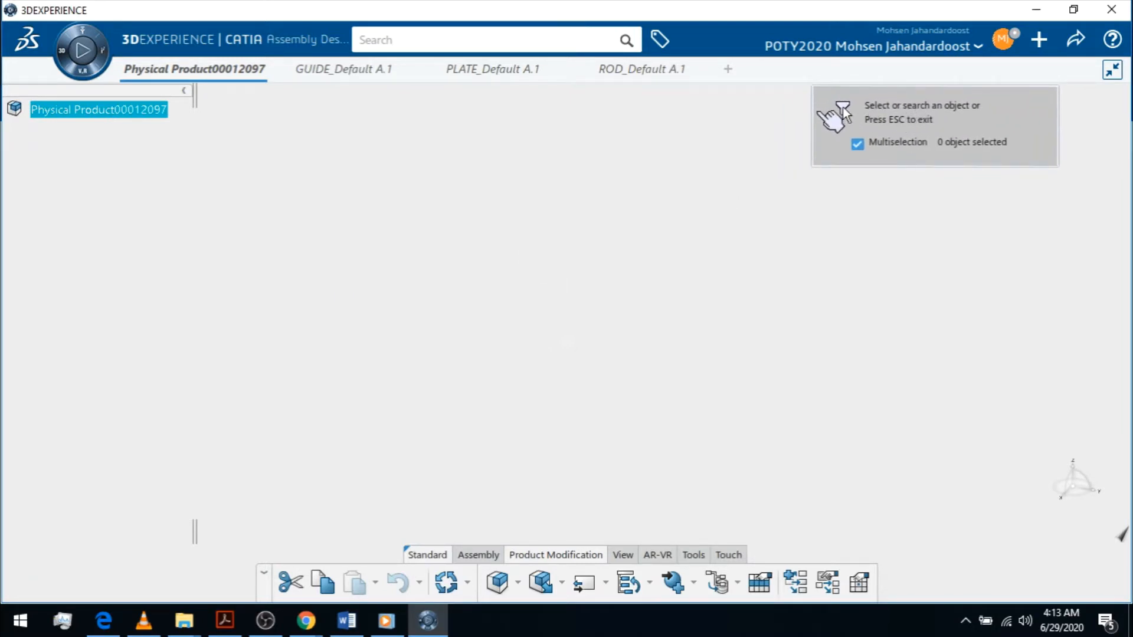
click(534, 39)
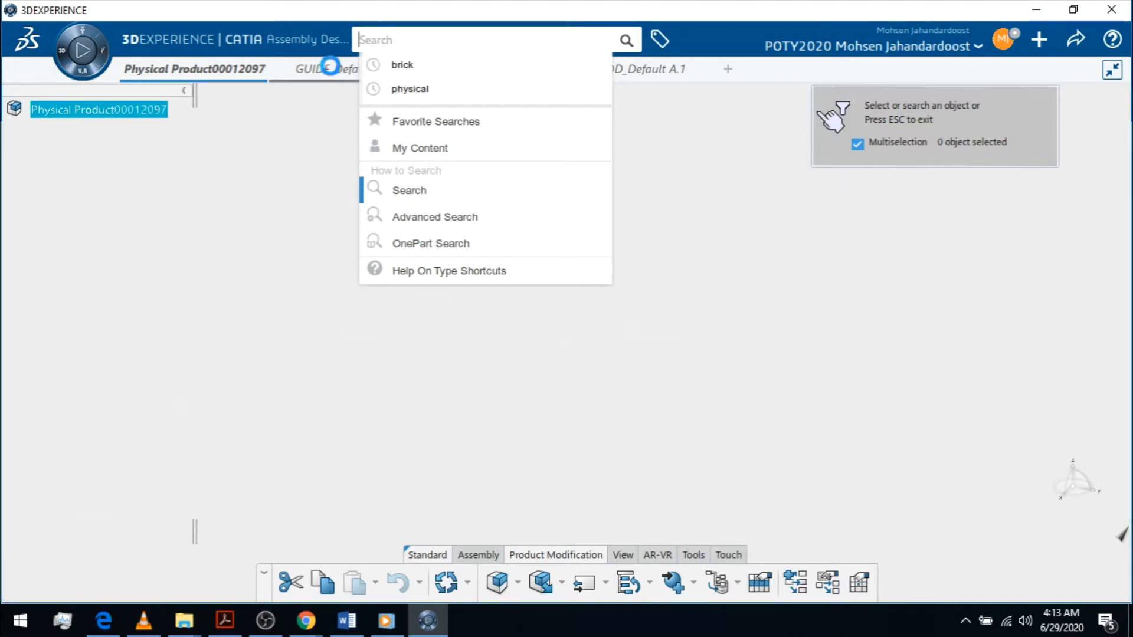
Step: Select the root products GUIDE_Default, PLATE_Default and ROD_Default from their open windows, and confirm their insertion into the assembly
click(331, 66)
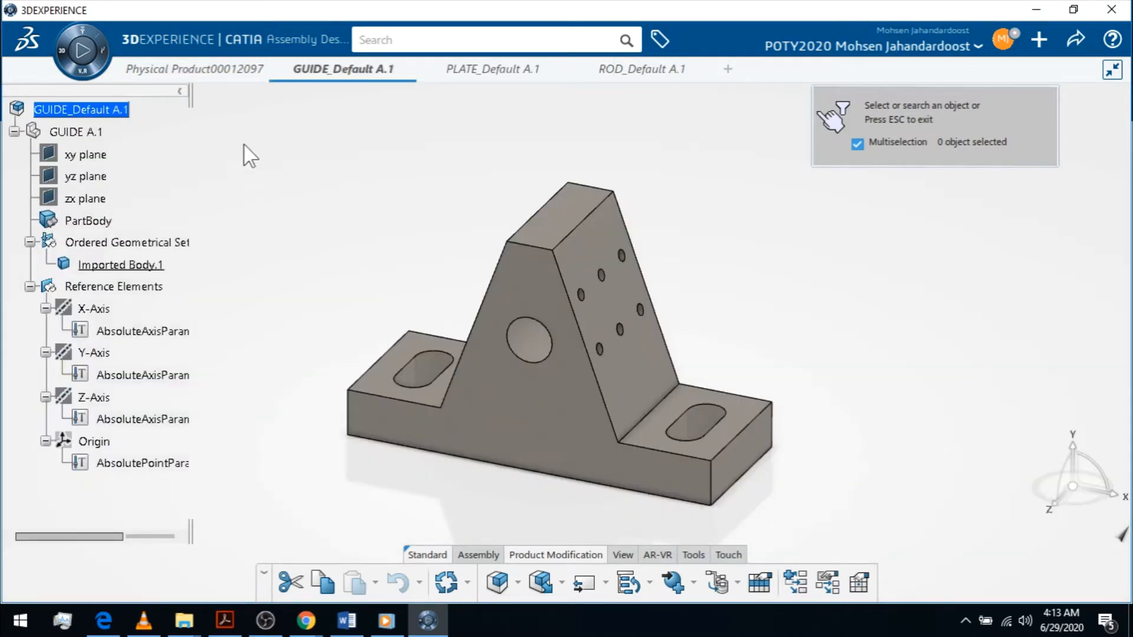
click(94, 110)
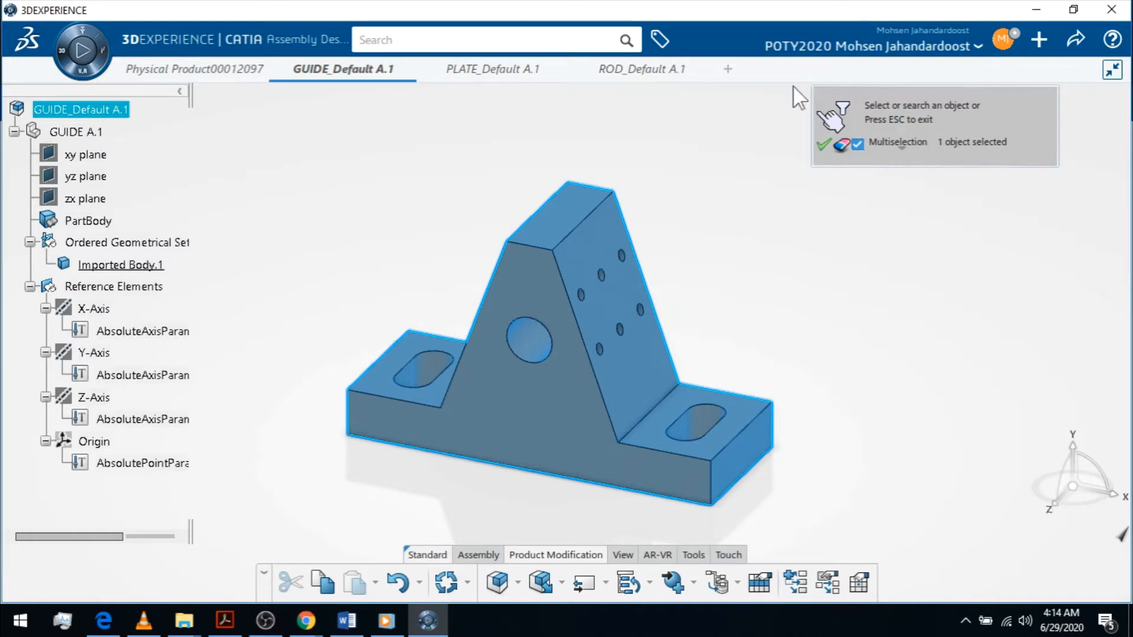
click(492, 76)
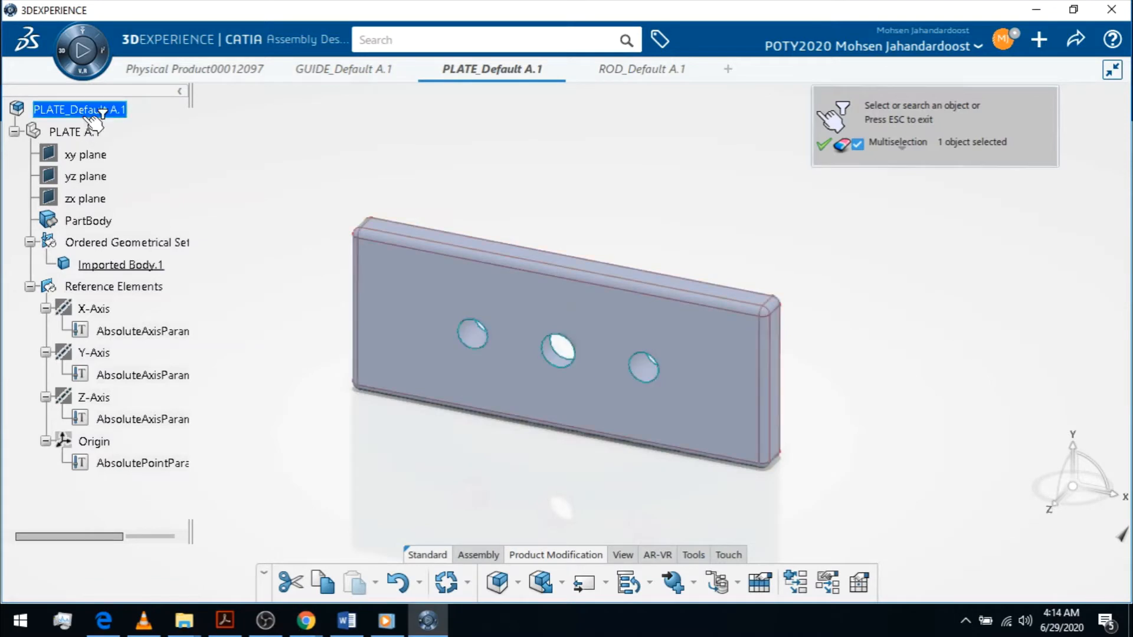
click(90, 129)
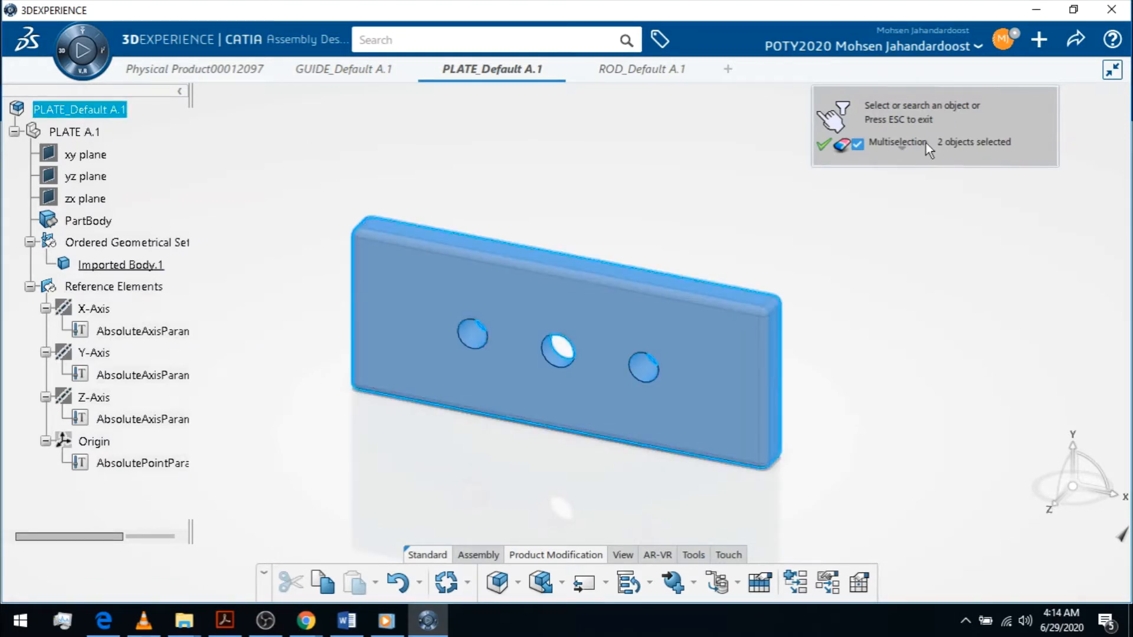
click(903, 150)
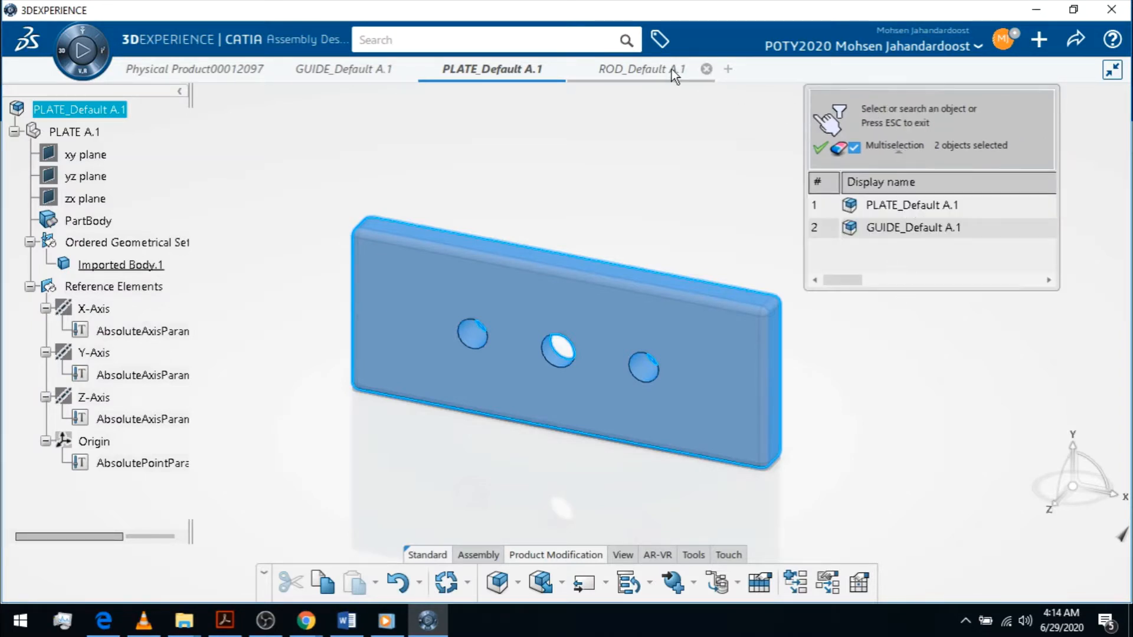
click(640, 70)
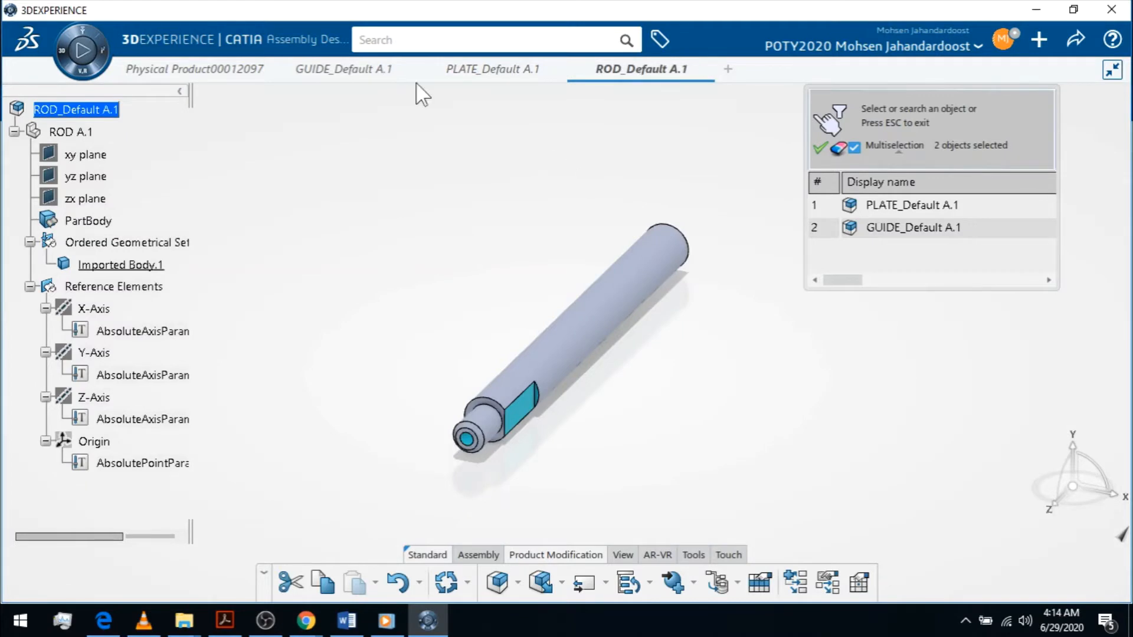
click(105, 111)
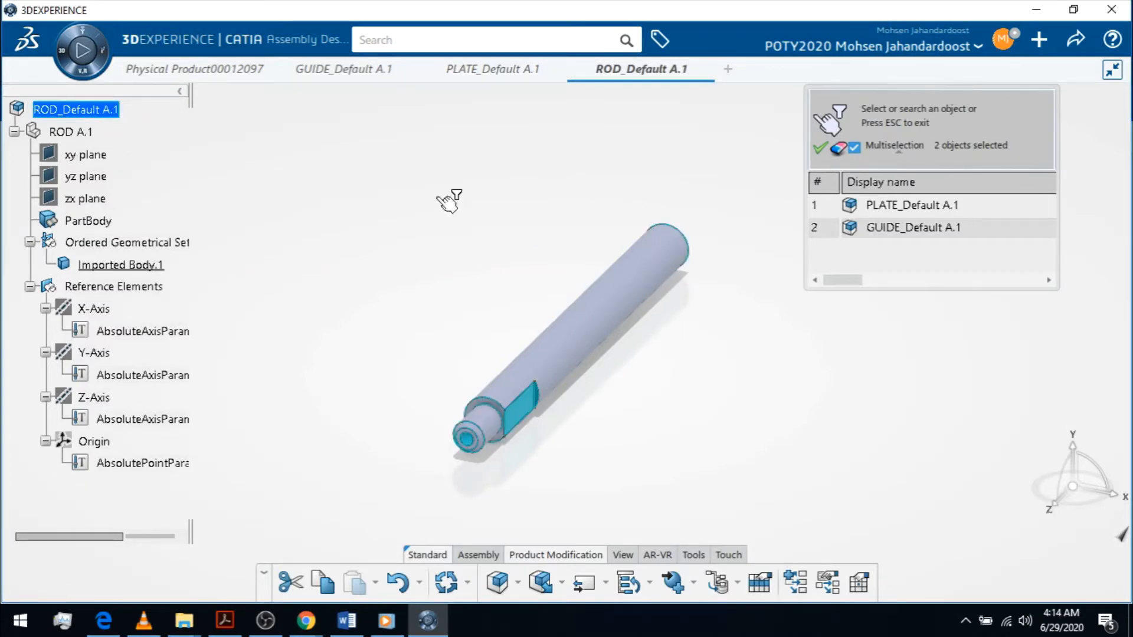
click(817, 153)
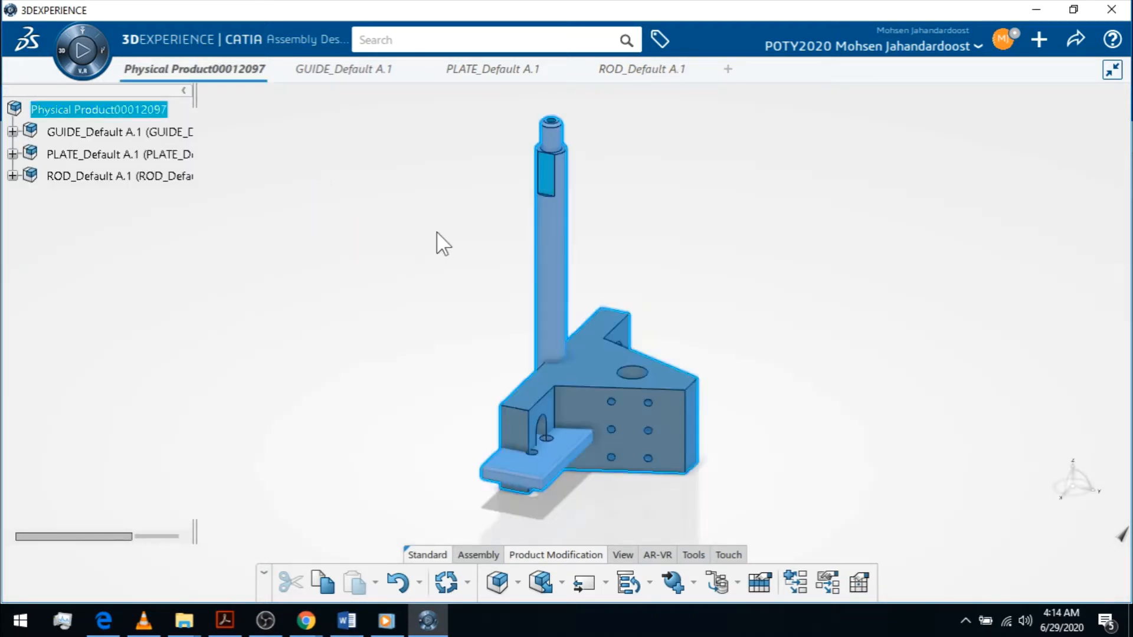
click(759, 299)
middle_drag(785, 319, 726, 296)
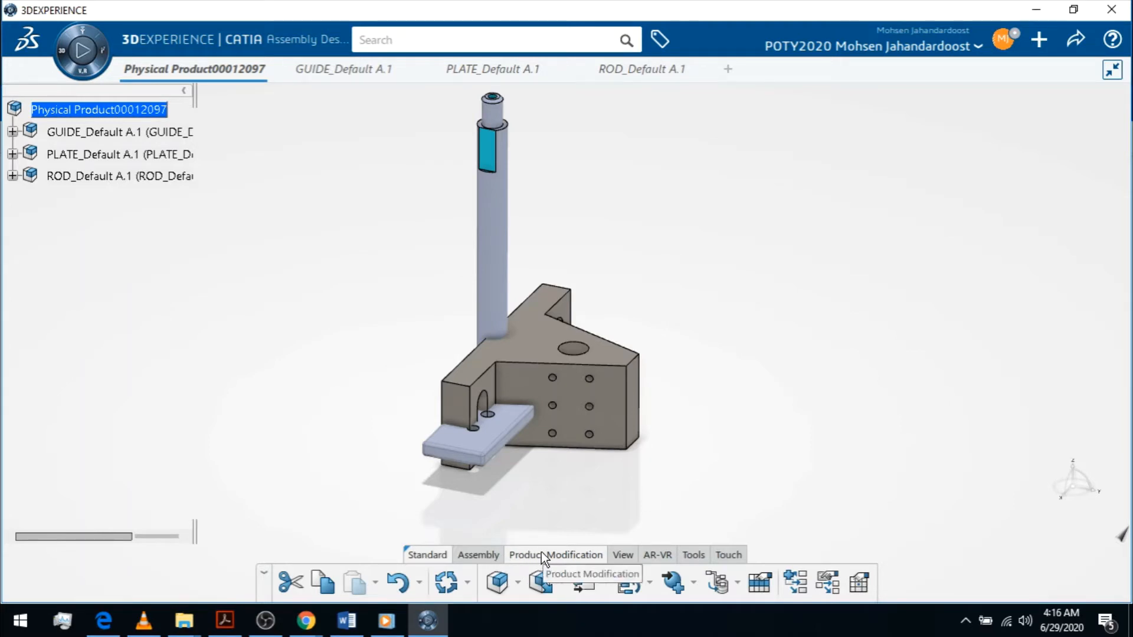
Step: Display the assembly commands, look over the Manipulation options, and close them without moving a part
click(481, 554)
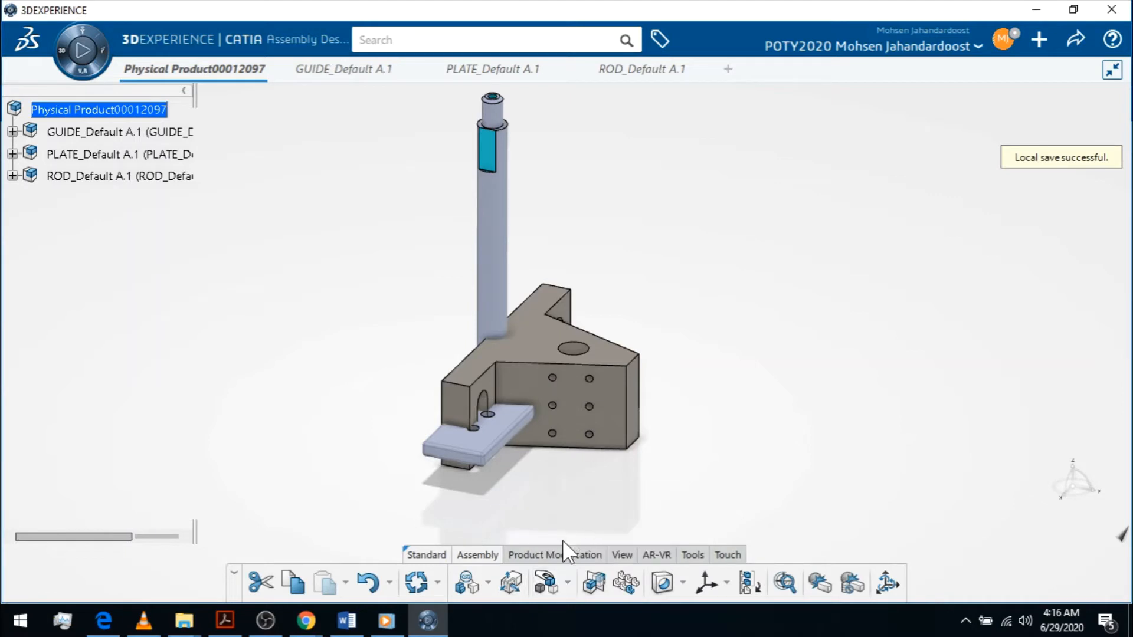
click(546, 585)
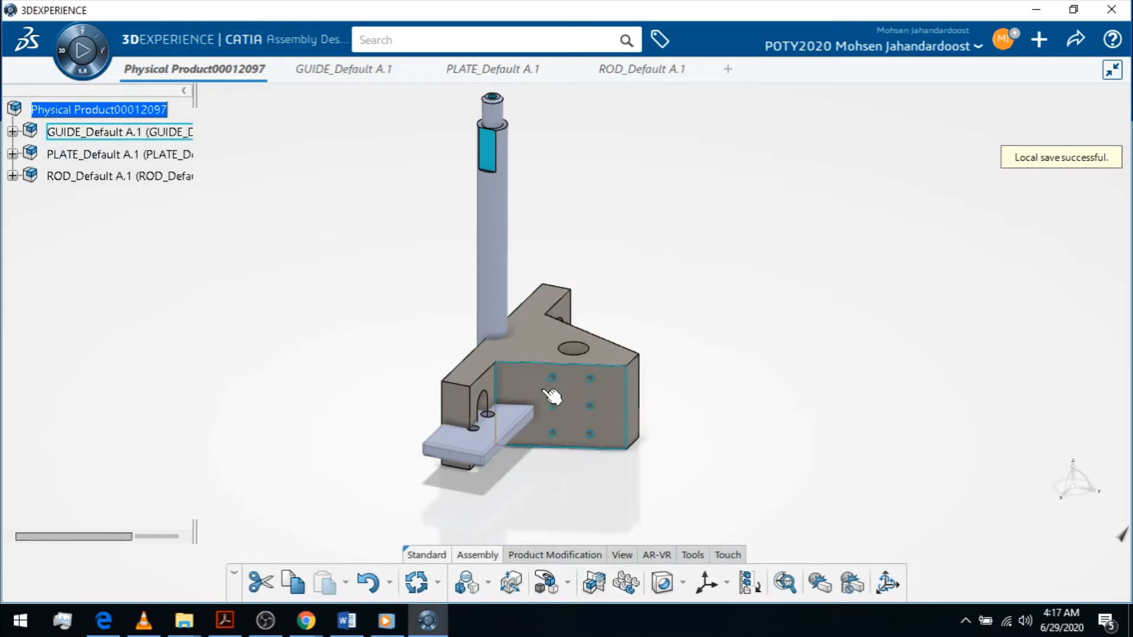
click(664, 583)
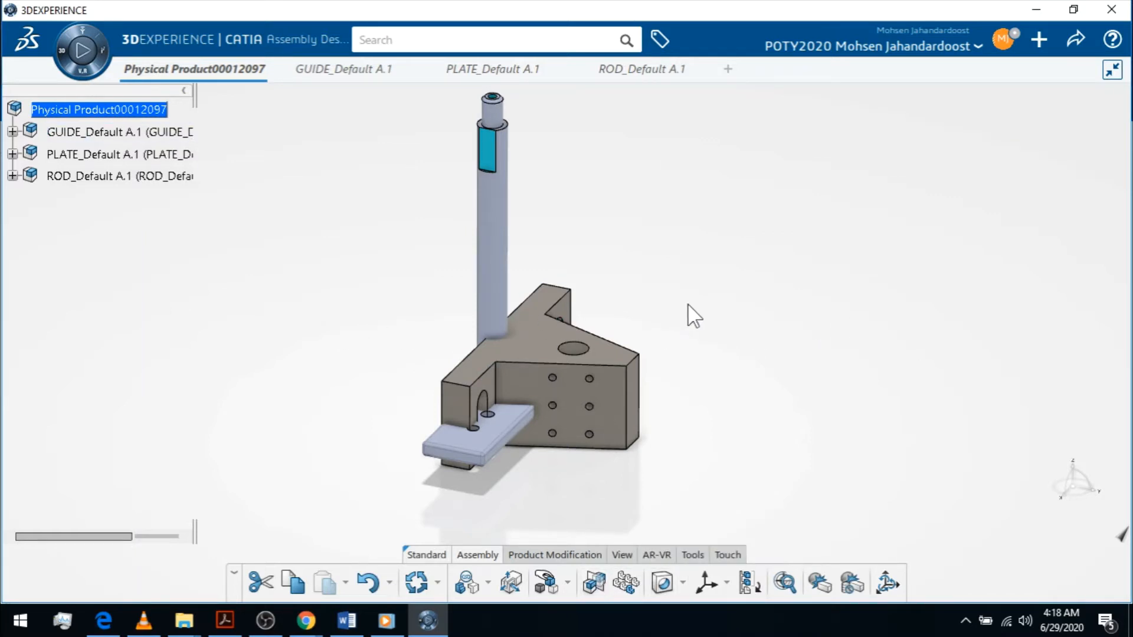
click(554, 589)
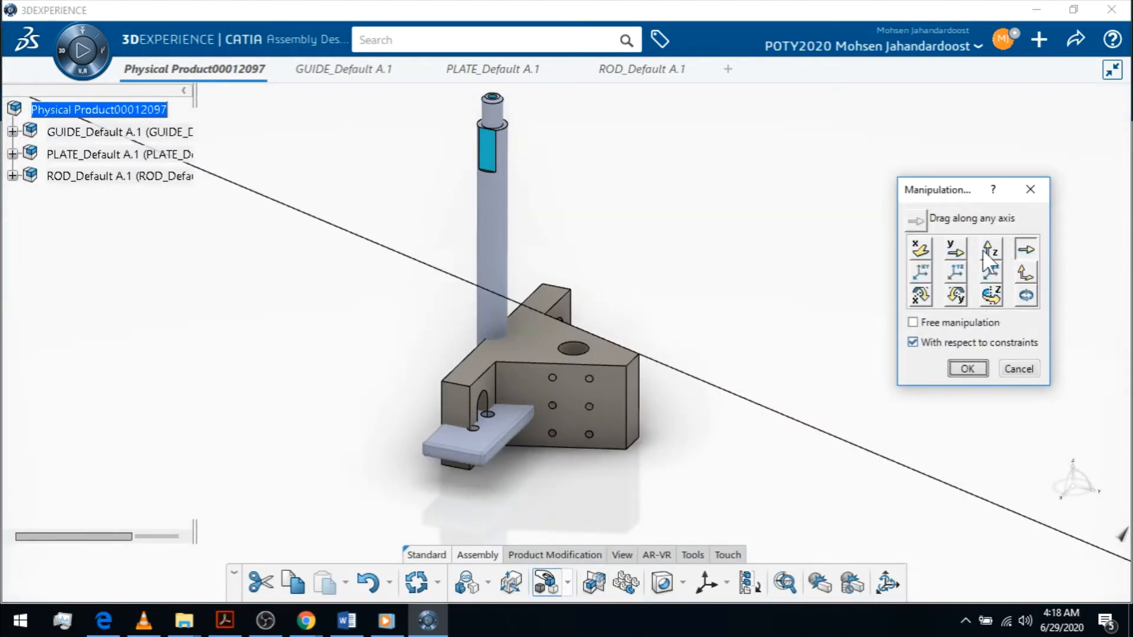
click(1030, 189)
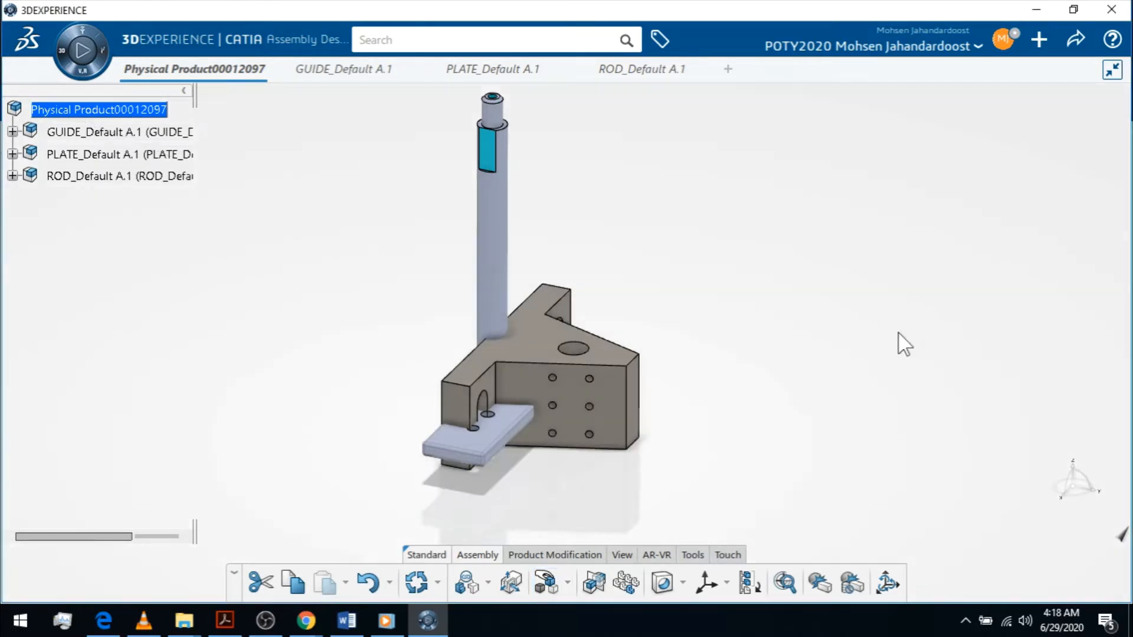
Step: Start manipulating components and move the GUIDE part along the X axis, clear of the rod and plate
click(548, 585)
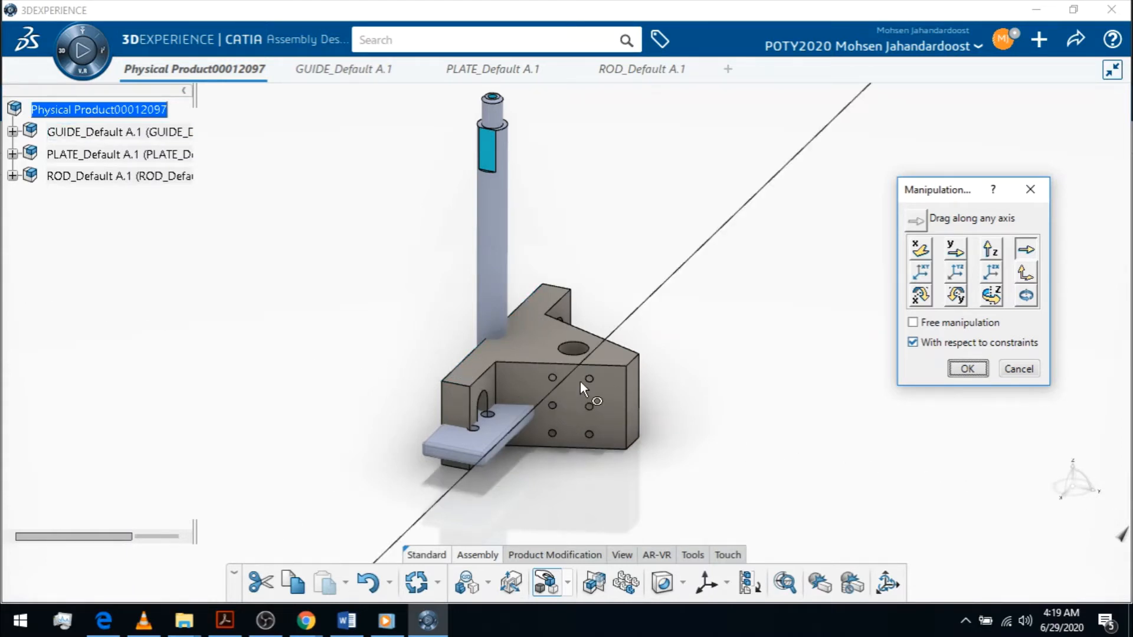
click(544, 364)
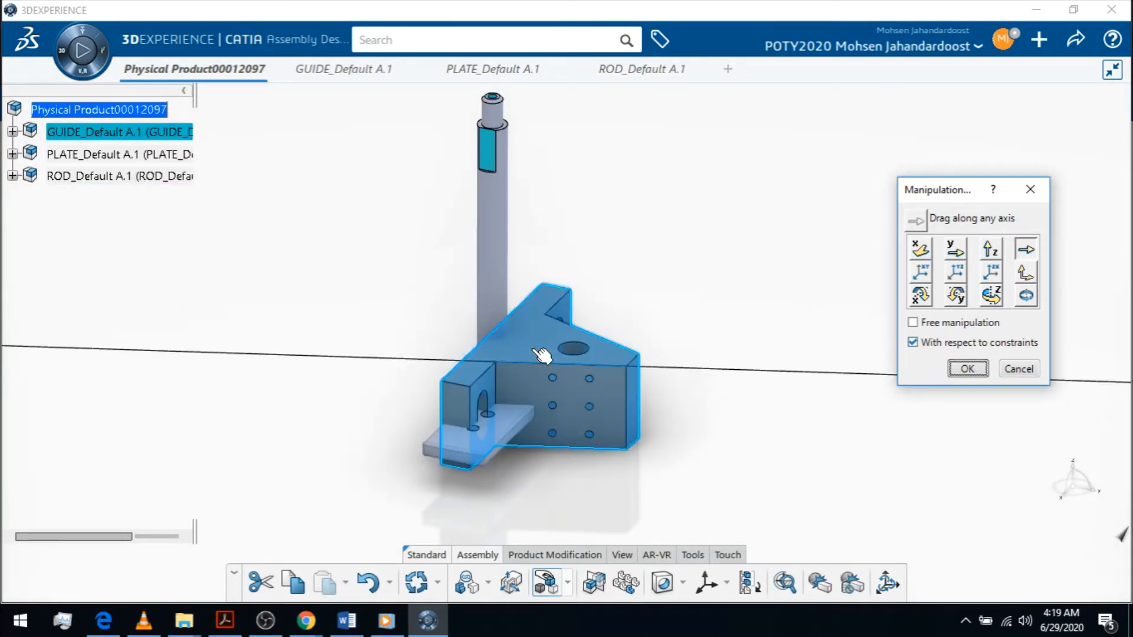
mouse_move(542, 355)
mouse_down()
mouse_move(679, 380)
mouse_move(573, 354)
mouse_move(640, 354)
mouse_move(649, 359)
mouse_move(539, 321)
mouse_move(519, 326)
mouse_move(540, 342)
mouse_up()
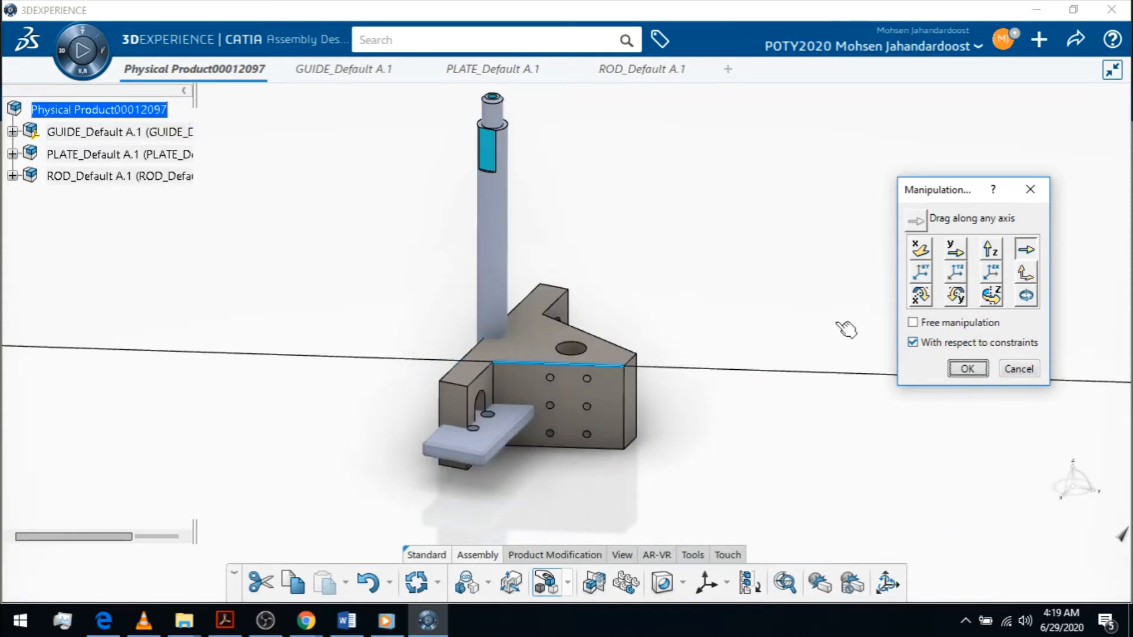
click(916, 246)
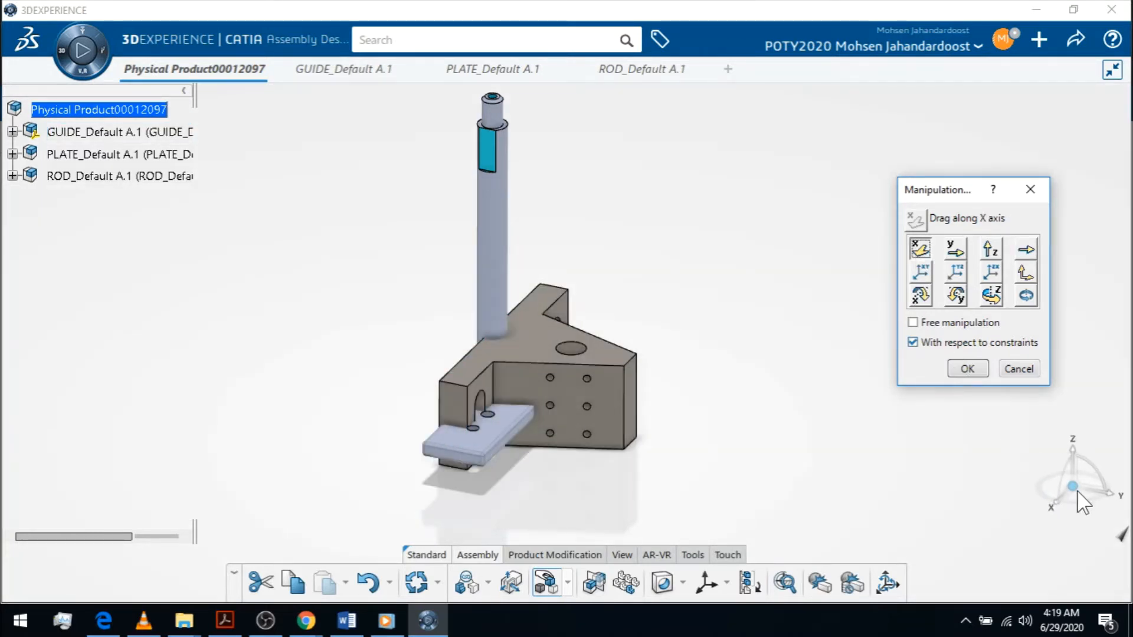
drag(587, 399, 773, 353)
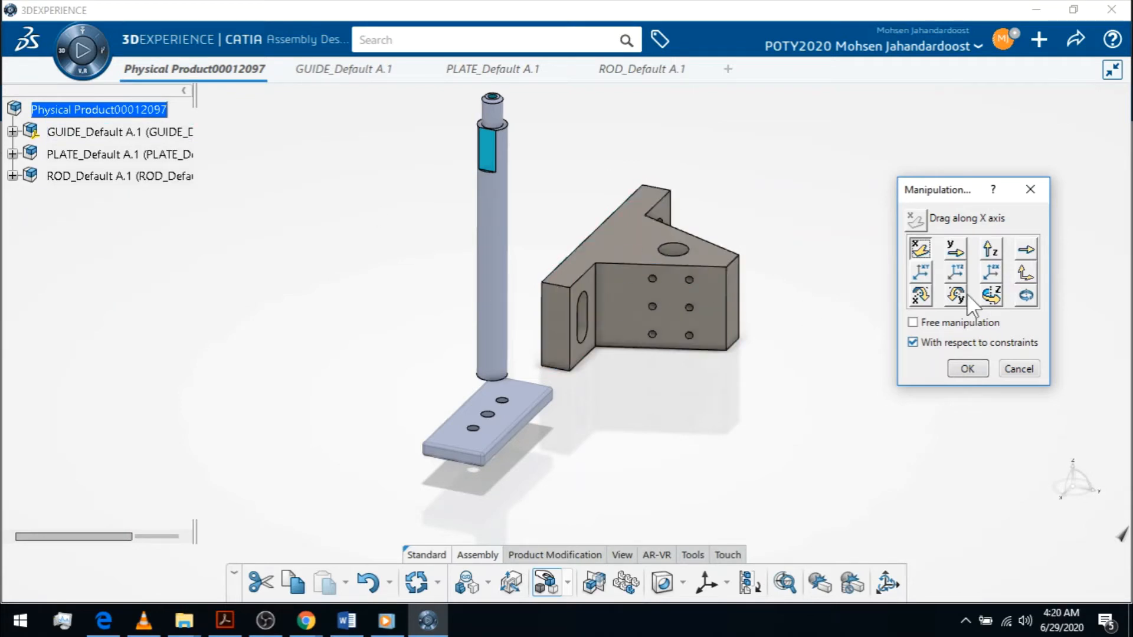
Step: Rotate the GUIDE part about the X axis until its slotted base lies flat, and shift it along Y away from the rod
click(919, 295)
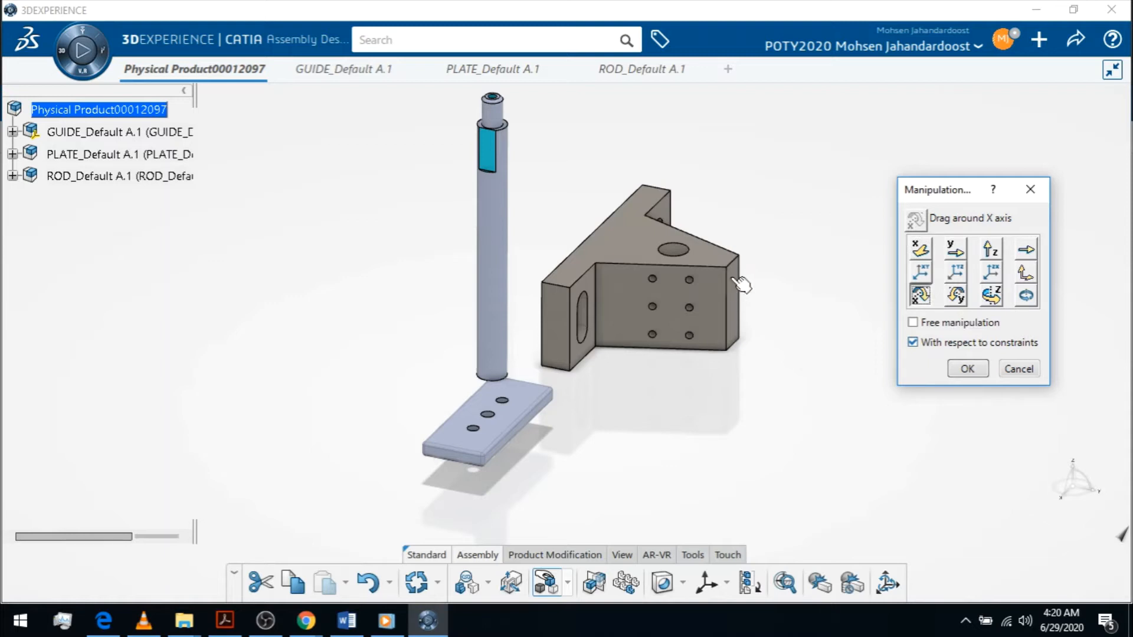
drag(721, 271, 567, 188)
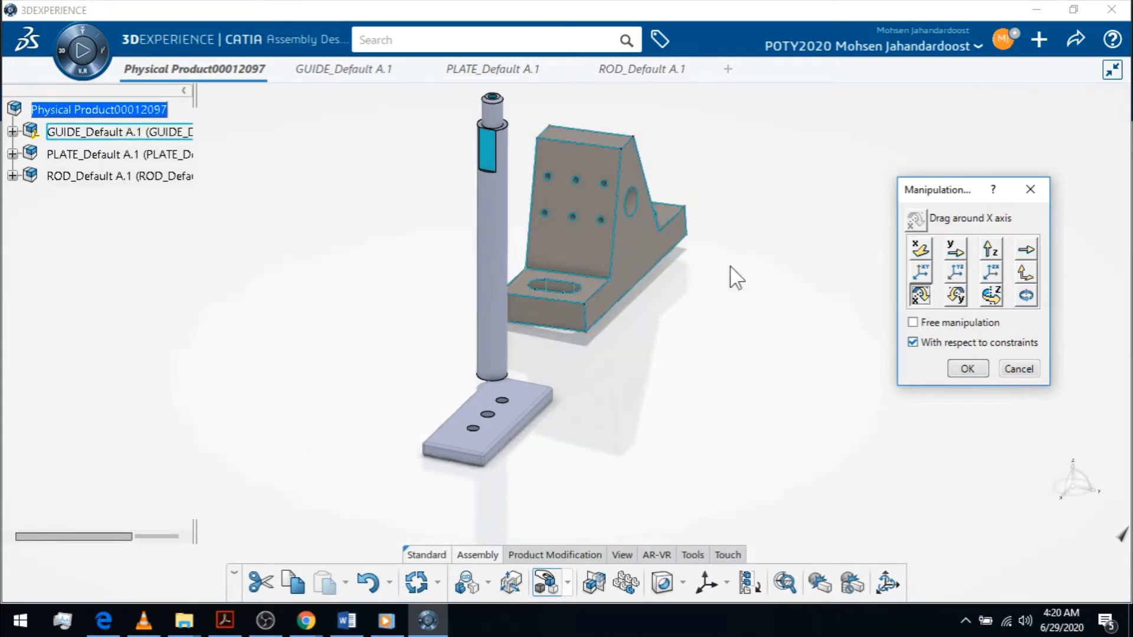
click(956, 250)
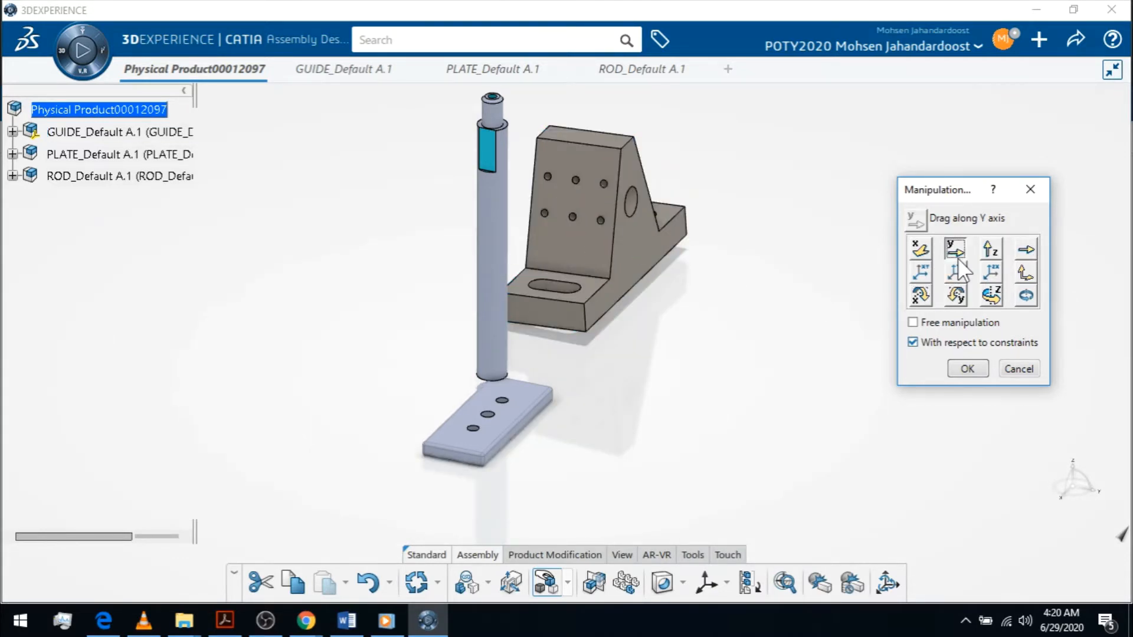
drag(582, 231, 661, 261)
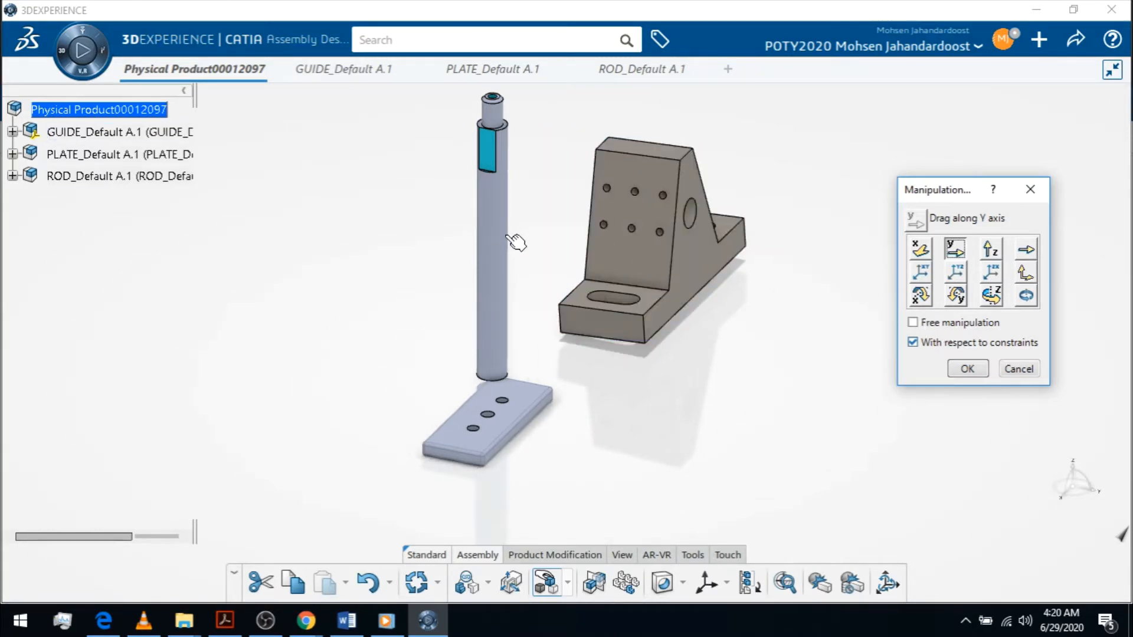
Step: Rotate the ROD part about the X axis until it lies nearly horizontal, and raise it along Z well above the plate
drag(506, 240, 499, 238)
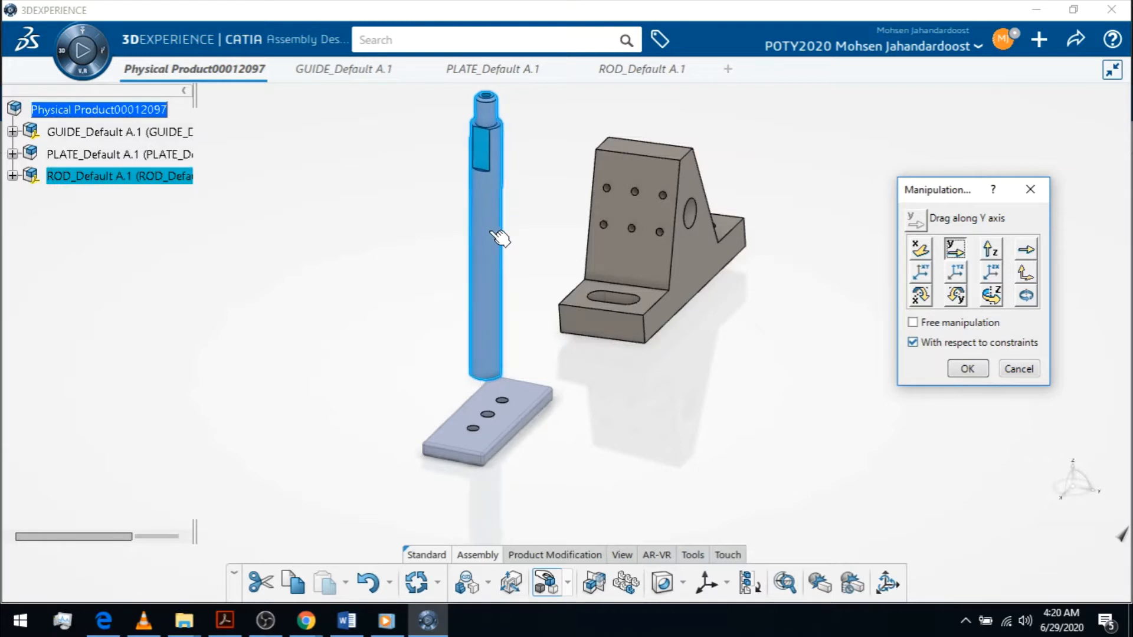
click(921, 295)
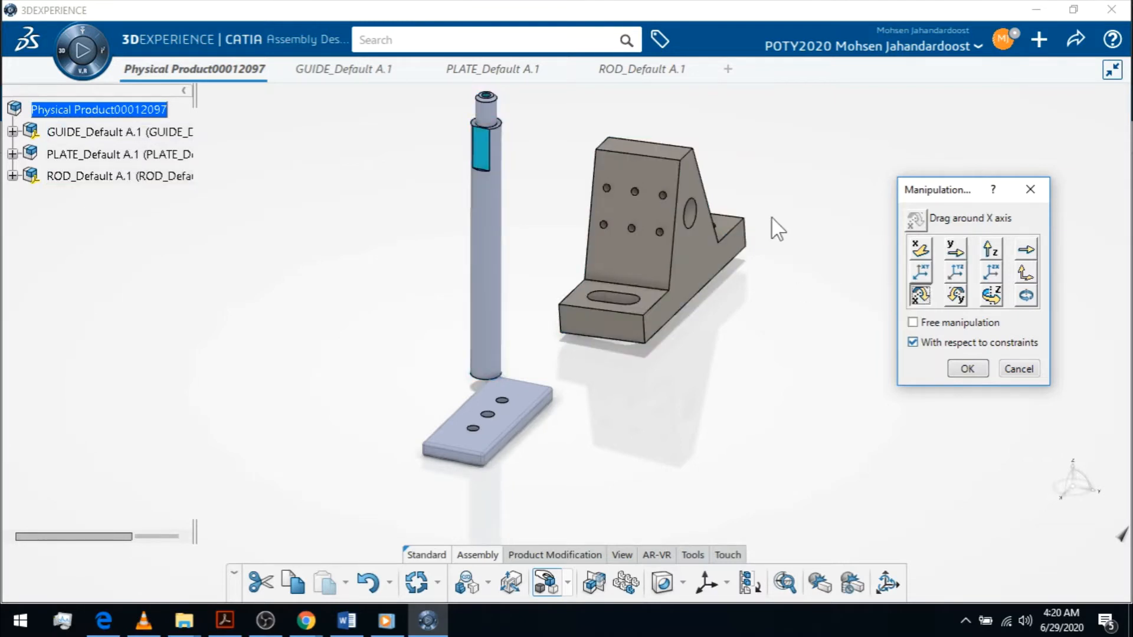
drag(502, 177, 170, 321)
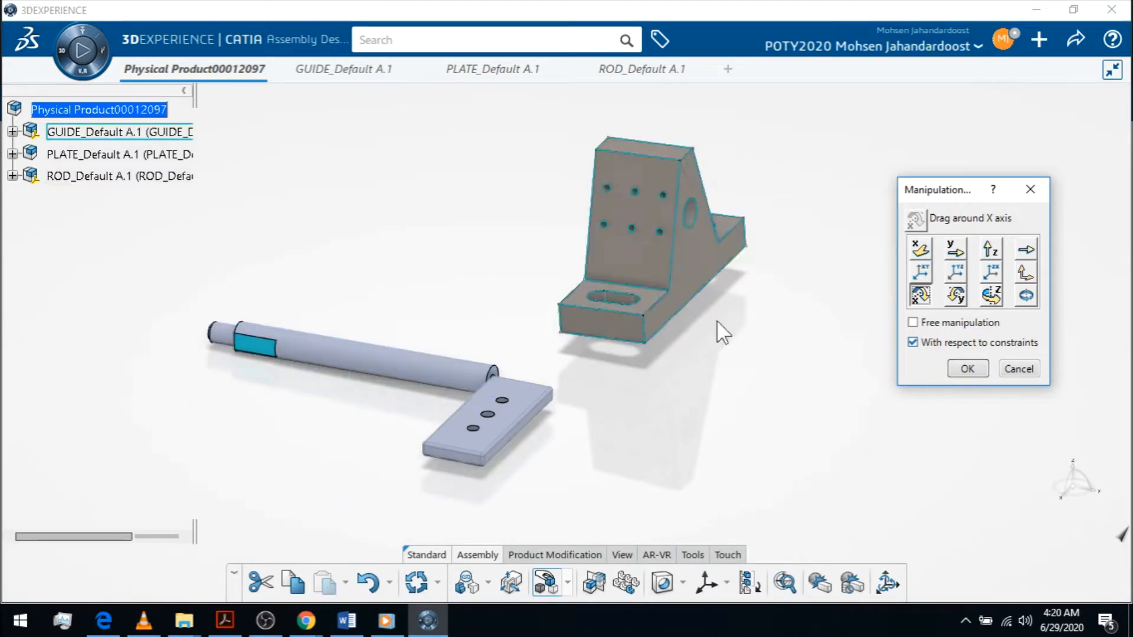
click(994, 253)
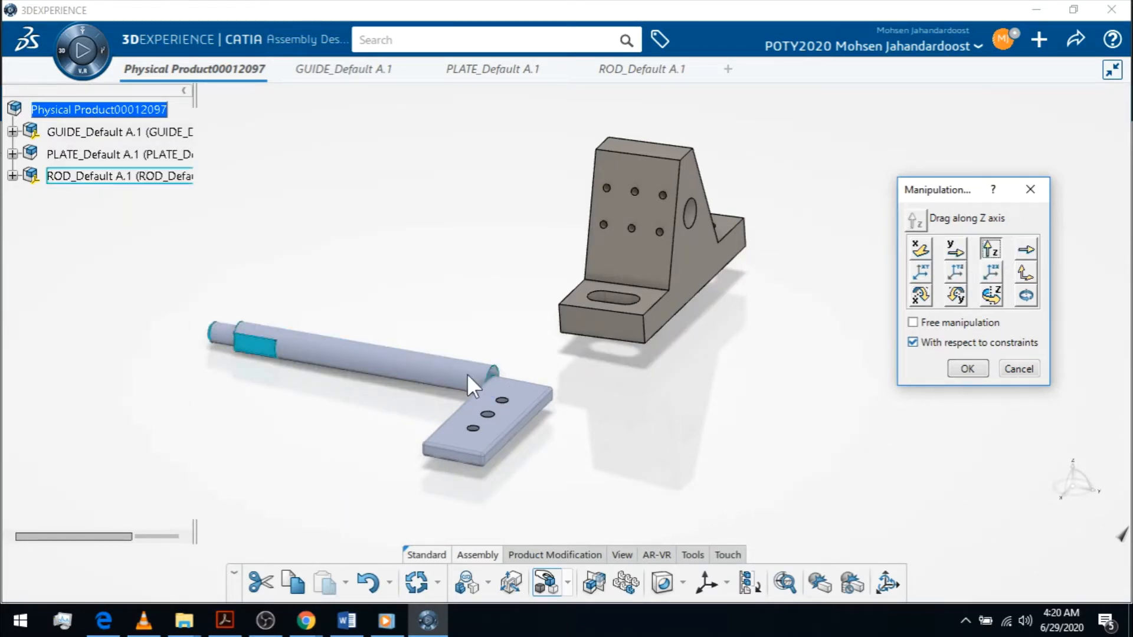
drag(466, 373, 517, 204)
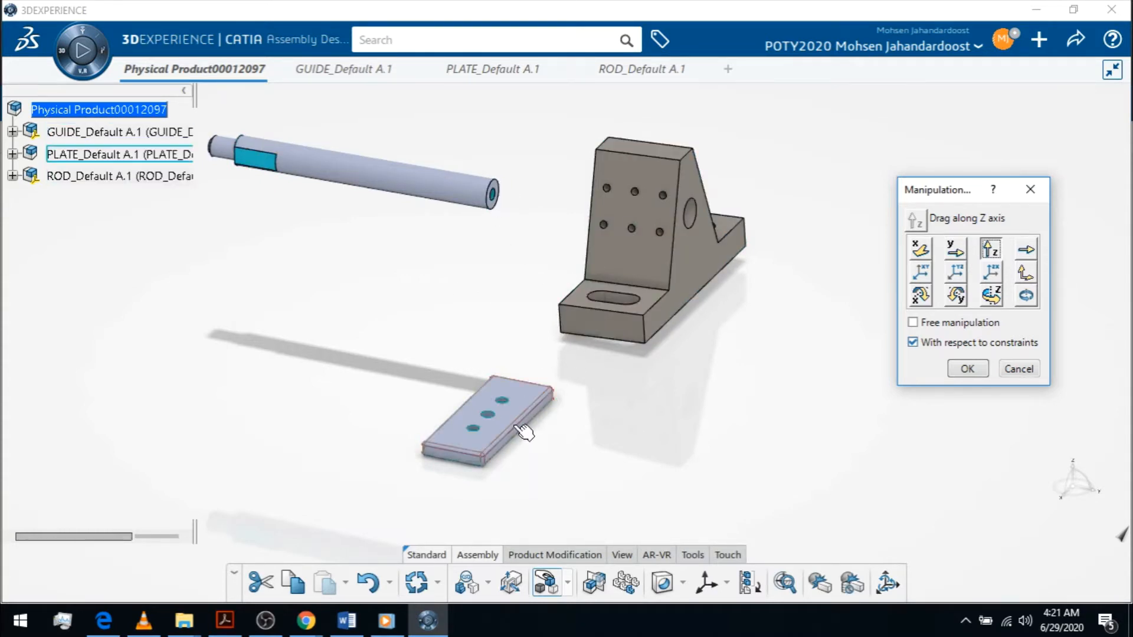
Step: Move the PLATE part along Y in front of the guide, and rotate it about the X axis to stand on its long edge
middle_drag(709, 309, 601, 301)
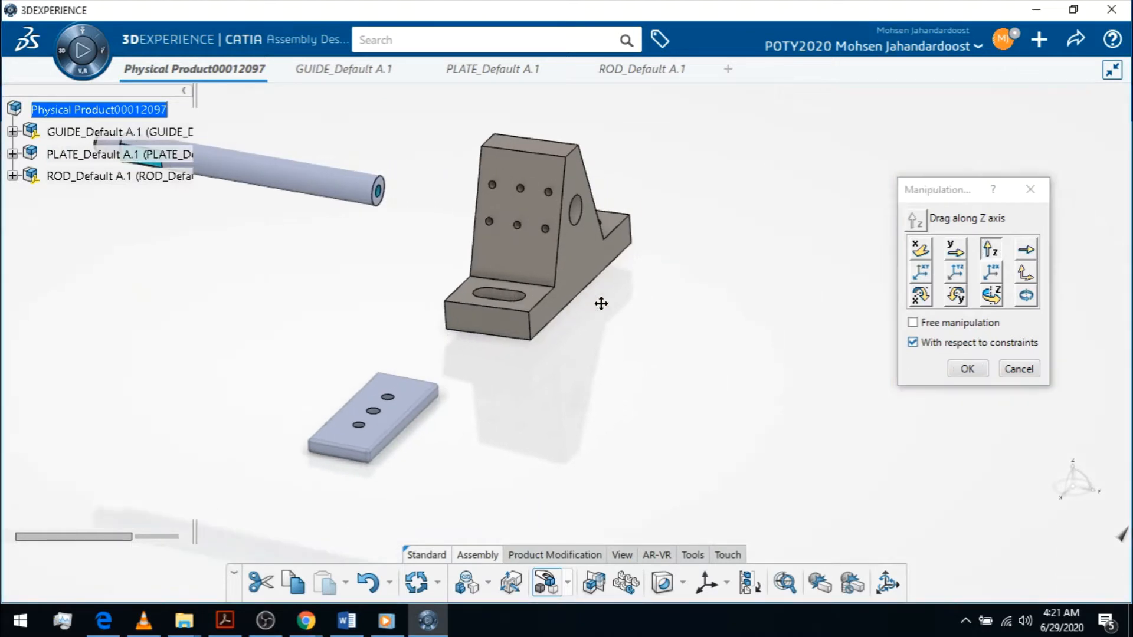
click(425, 407)
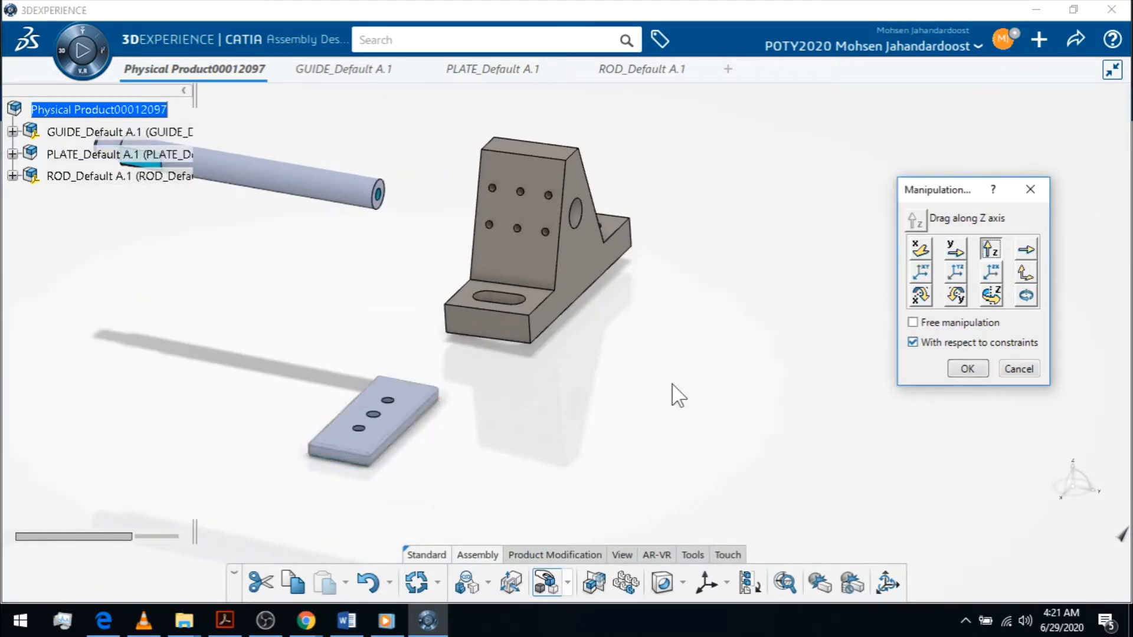
click(955, 248)
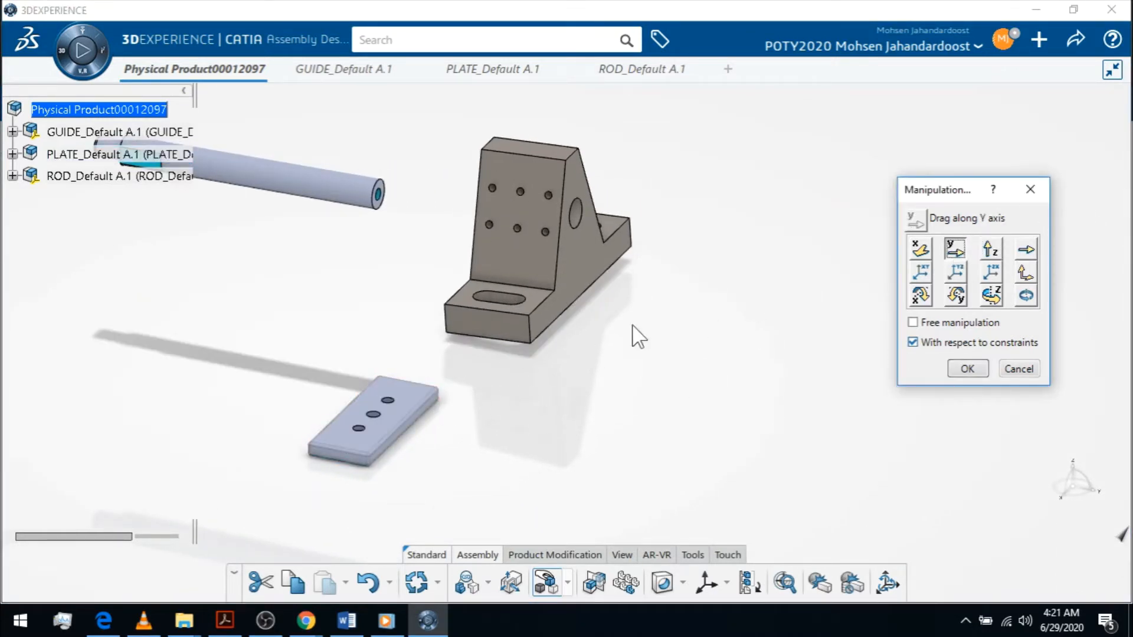
drag(401, 413, 713, 397)
click(920, 295)
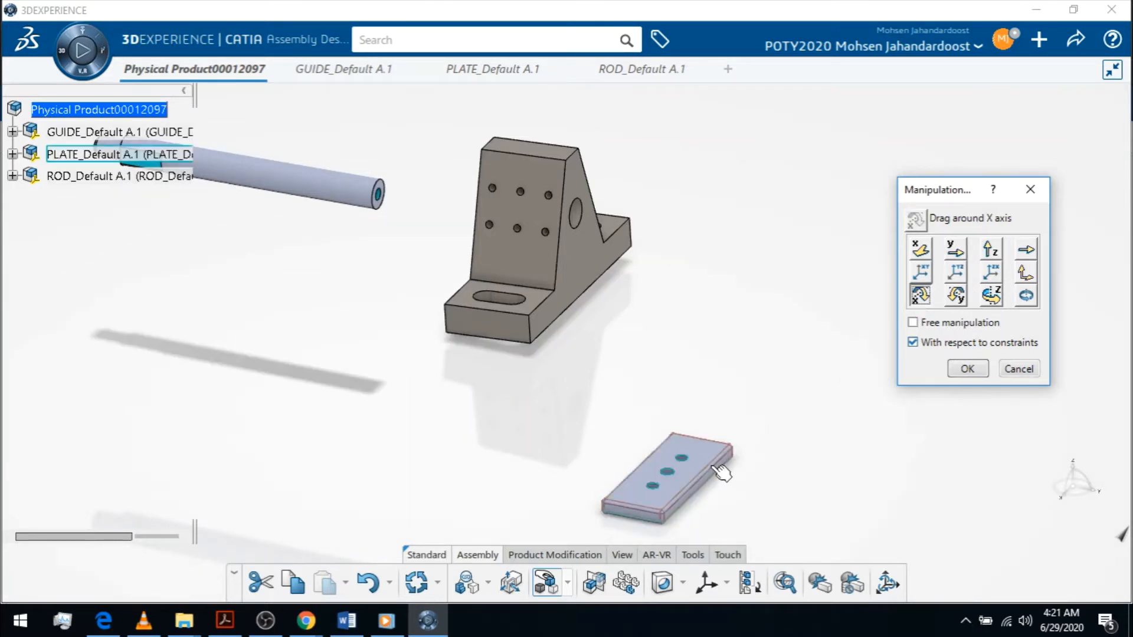
drag(721, 470, 350, 44)
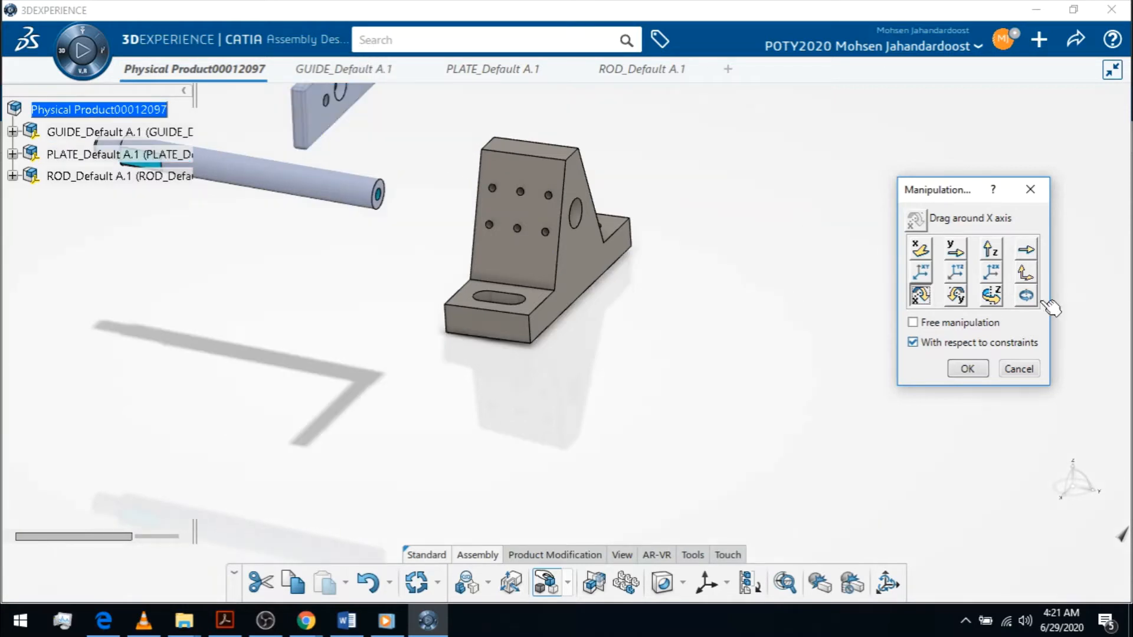
Step: Move the plate along Y to the guide's side opposite the rod, and rotate it about the Y axis until its long side stands upright
click(955, 247)
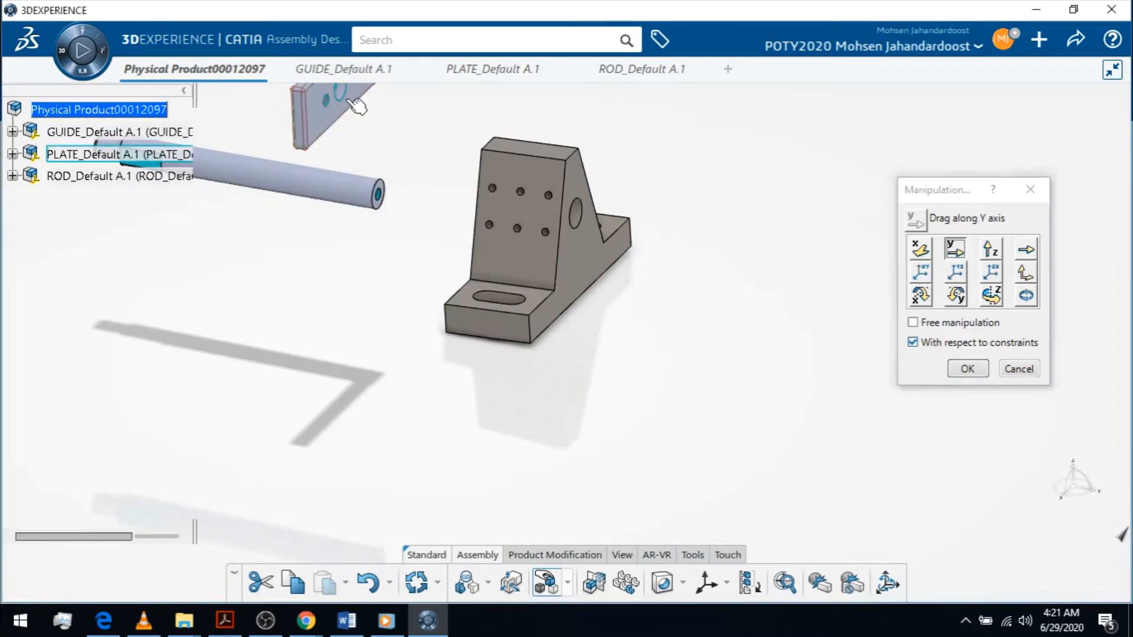
drag(363, 109, 759, 242)
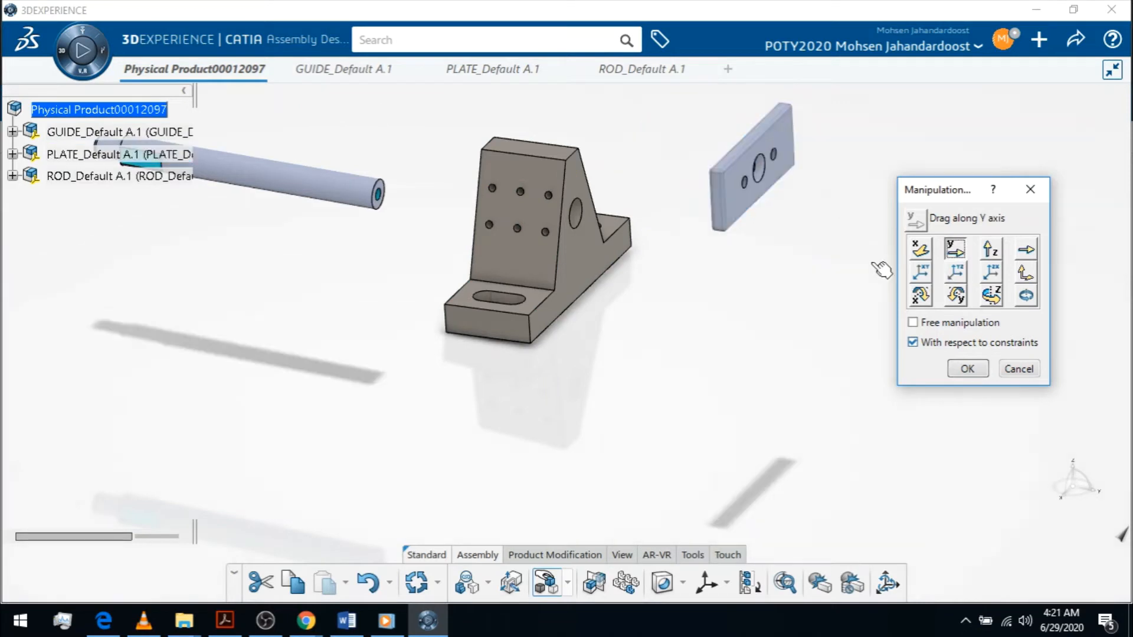
click(956, 295)
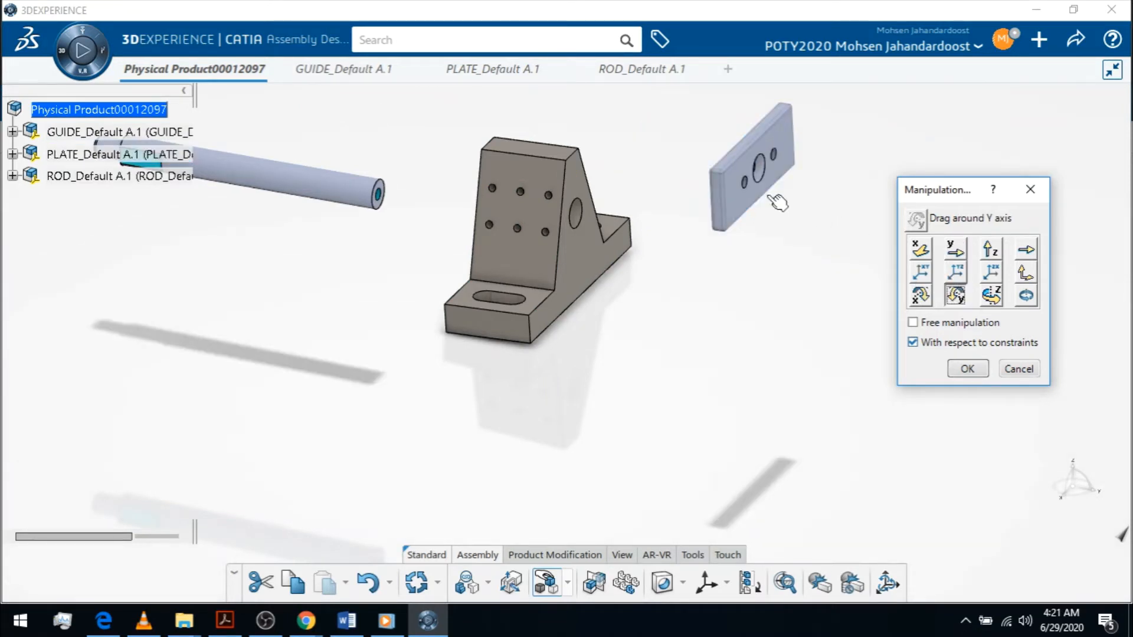
drag(727, 186, 720, 521)
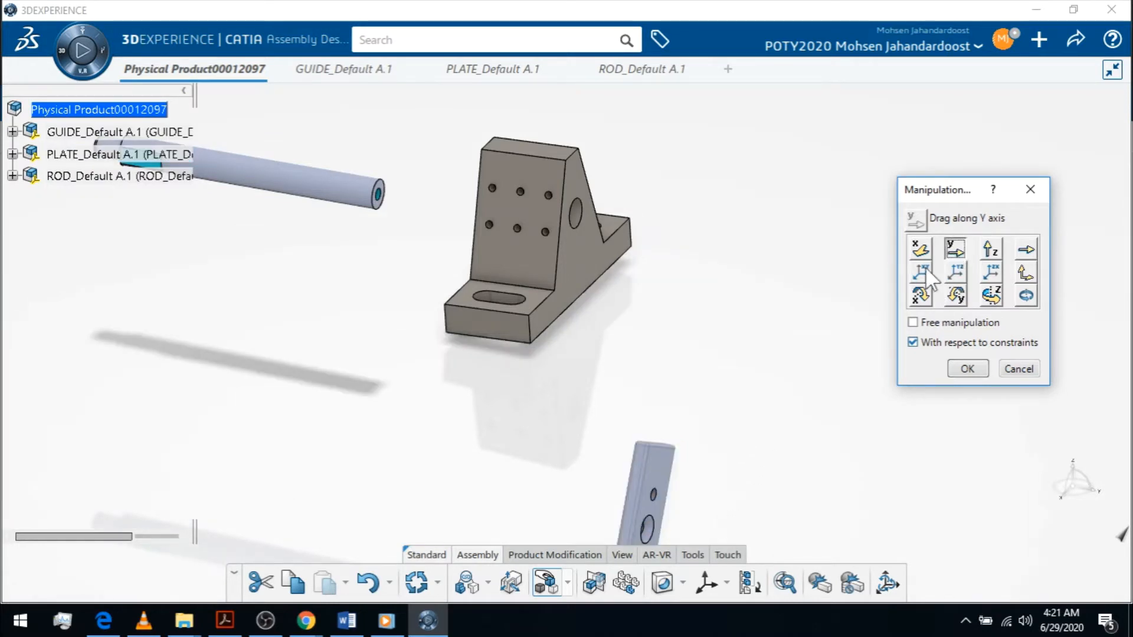
Step: Shift the upright plate slightly along Y and raise it along Z to the guide's height
drag(673, 491, 684, 391)
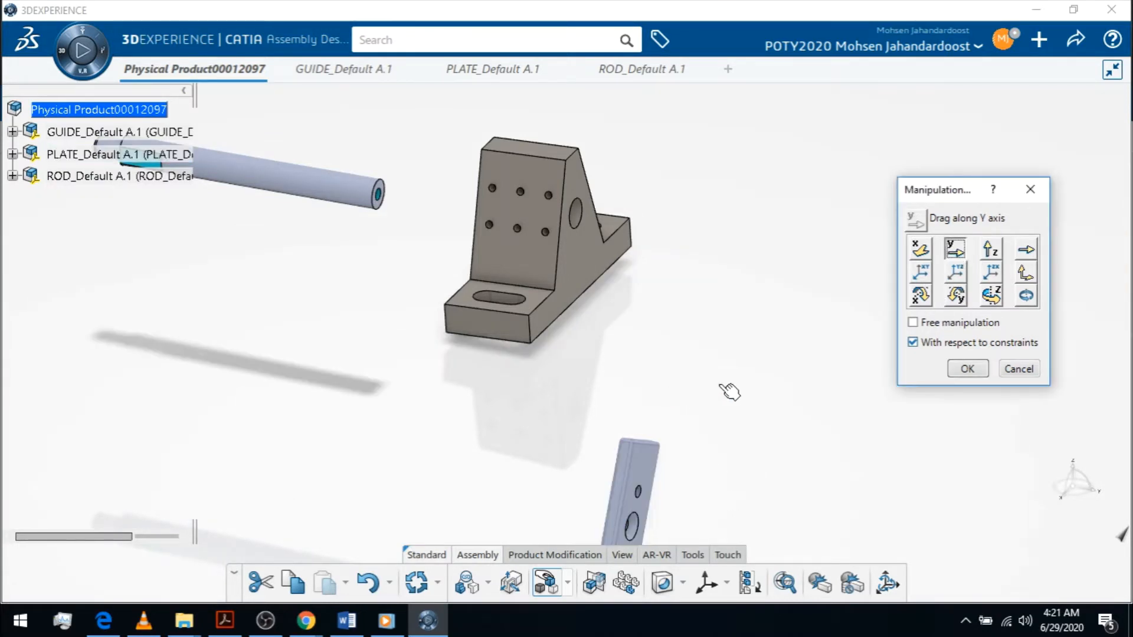
click(992, 249)
drag(646, 471, 715, 219)
click(707, 280)
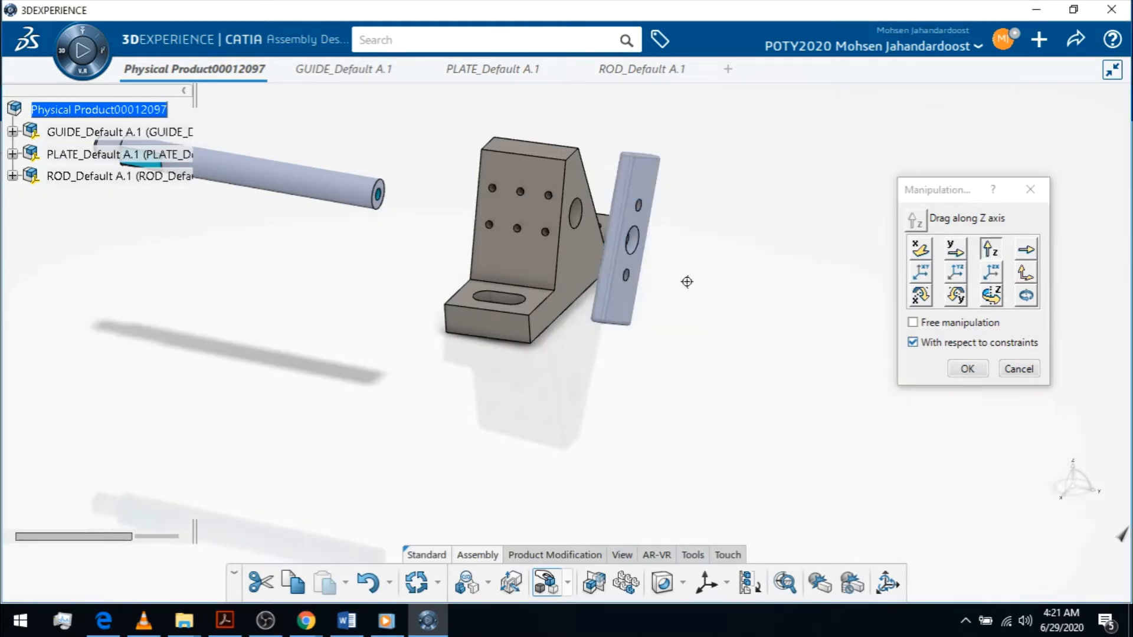
middle_drag(687, 281, 678, 341)
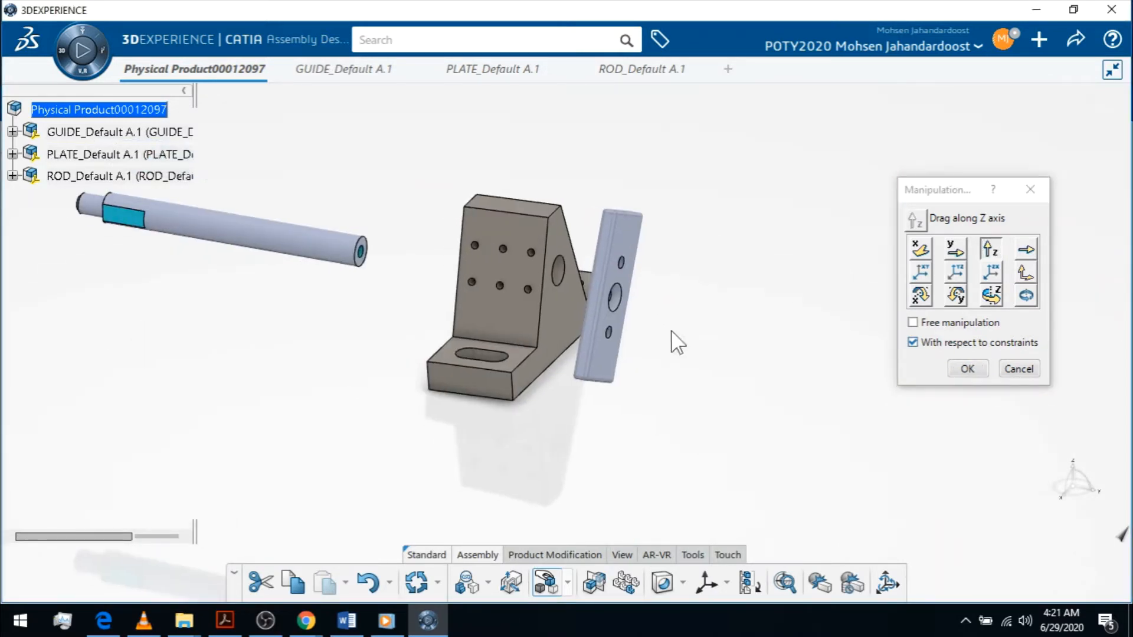
Step: Move the plate along X and Y until it stands clear beside the guide, and confirm the component manipulation
click(954, 245)
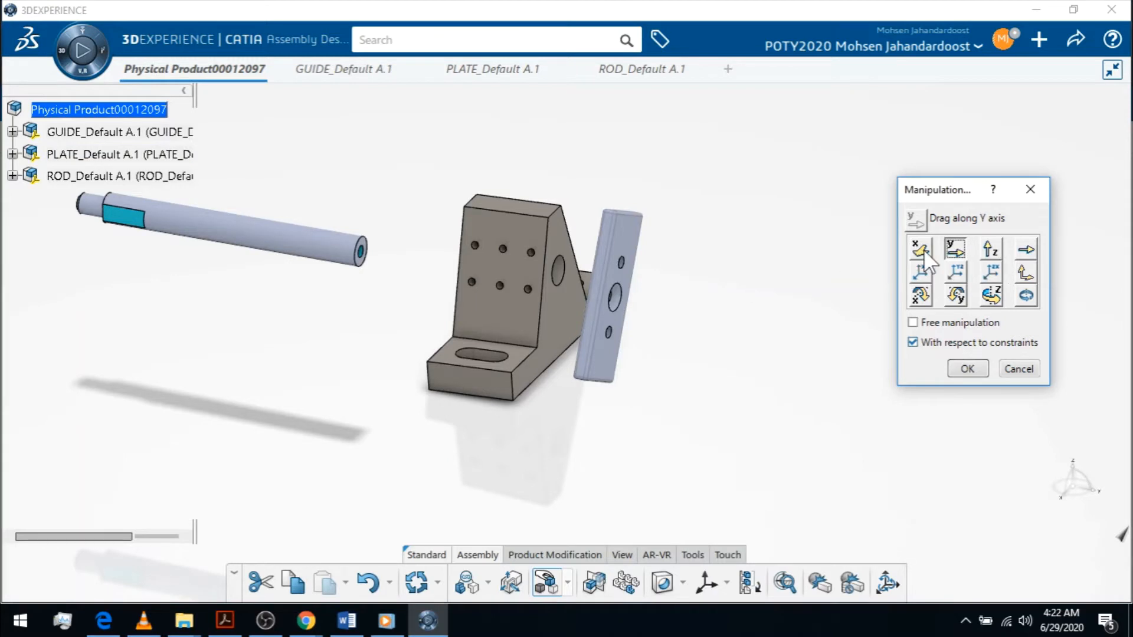
drag(632, 281, 764, 311)
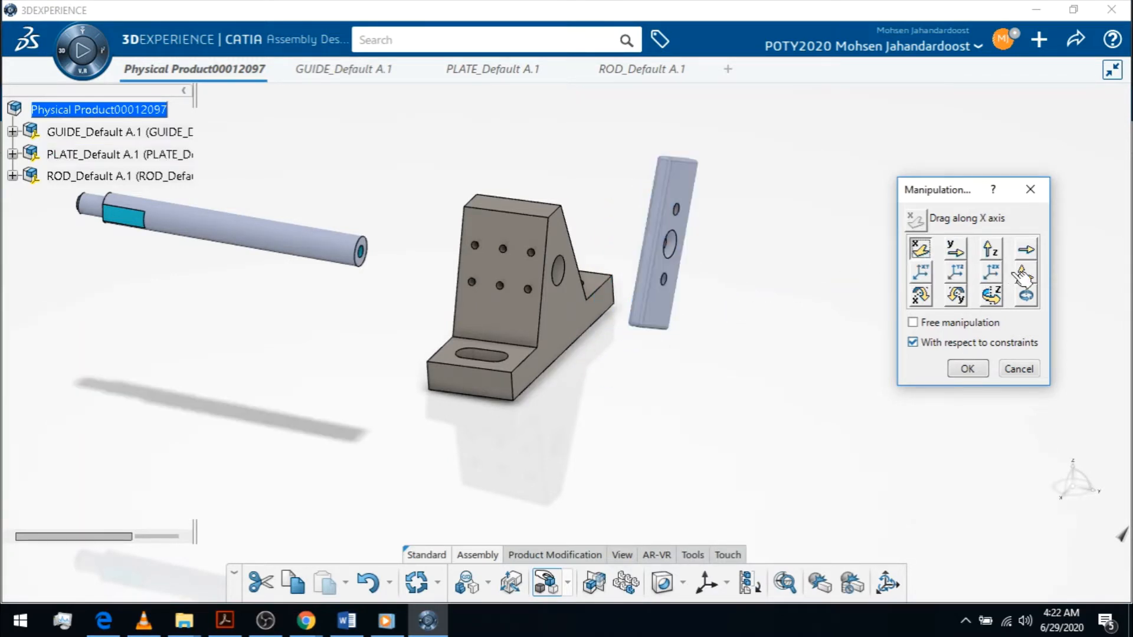
click(954, 249)
drag(678, 245, 780, 288)
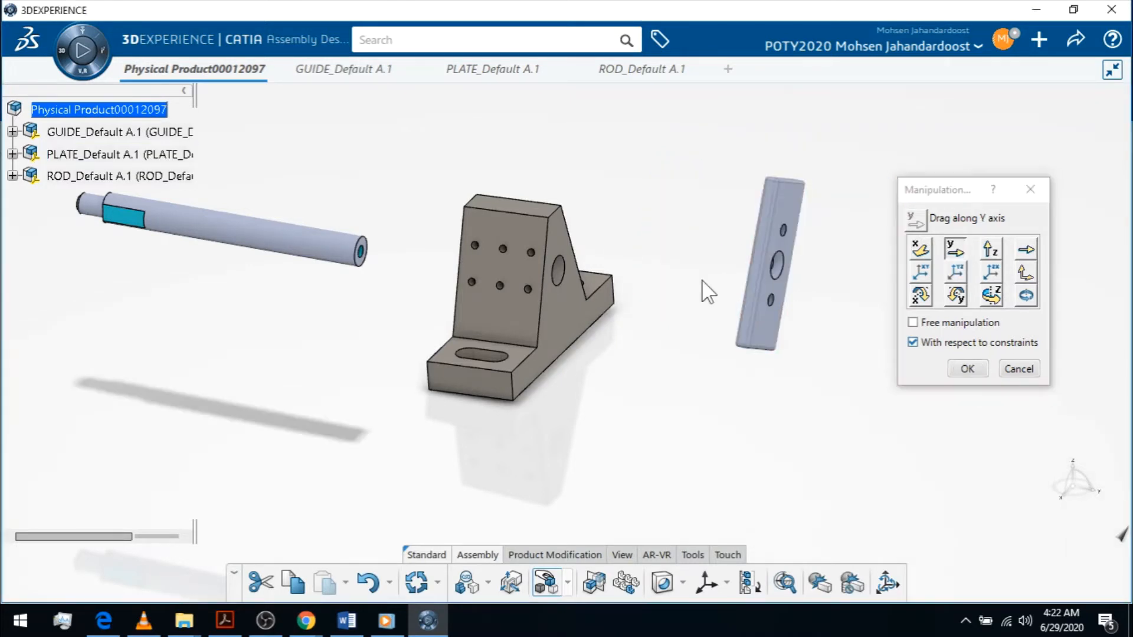
middle_drag(675, 347, 696, 329)
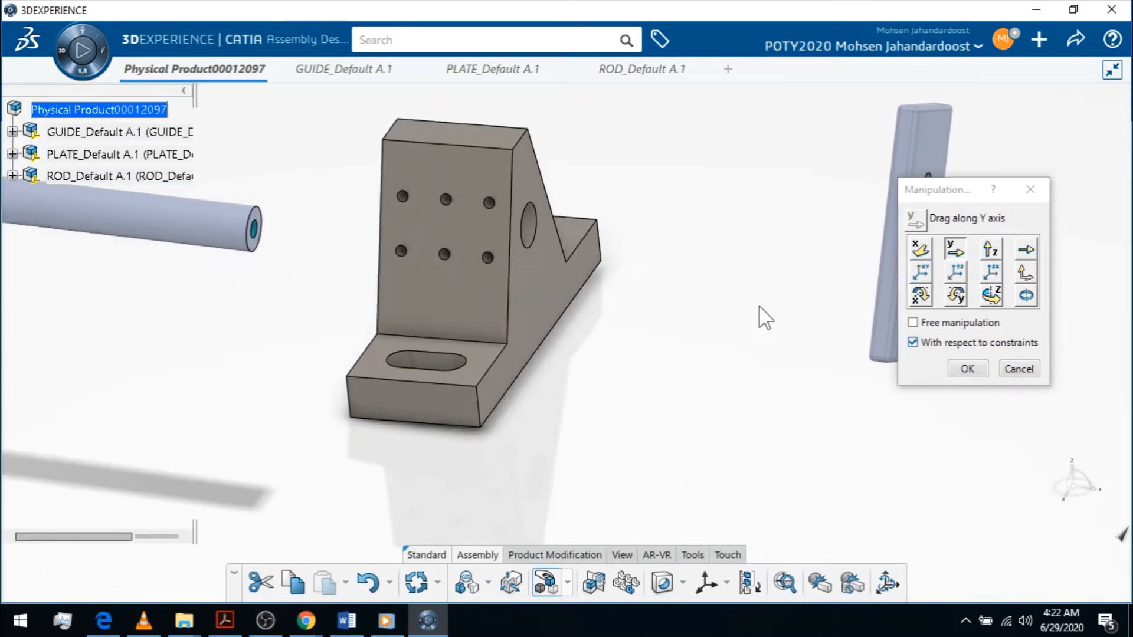
click(963, 369)
middle_drag(744, 307, 779, 255)
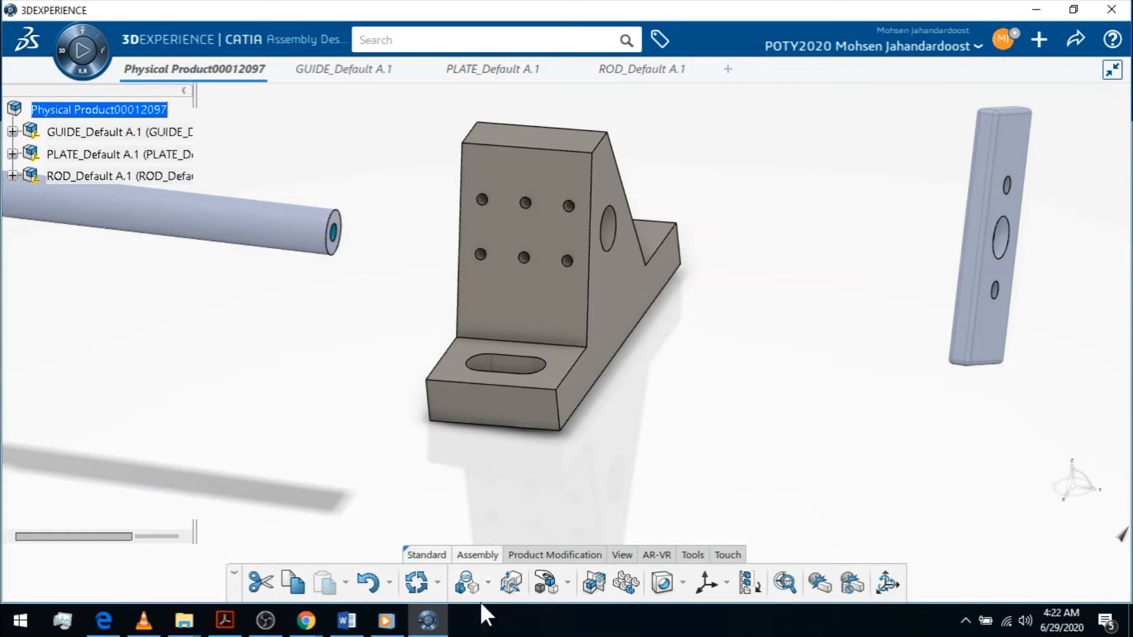
Step: Fix the GUIDE part in place in the assembly, and expand the Engineering Connections branch of the tree
click(491, 583)
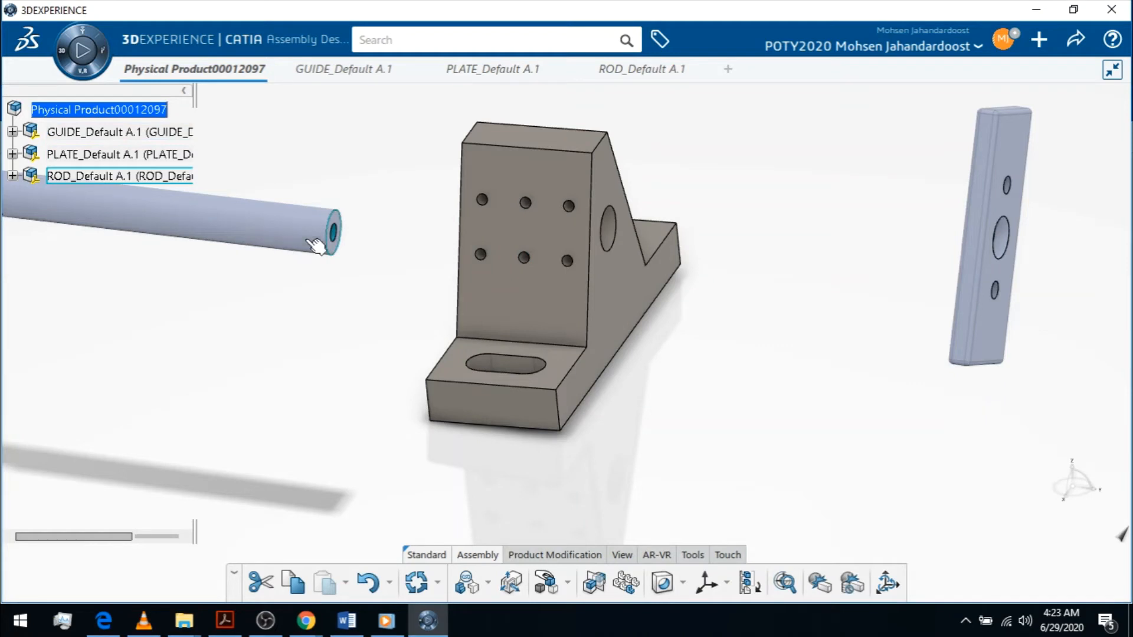
click(538, 398)
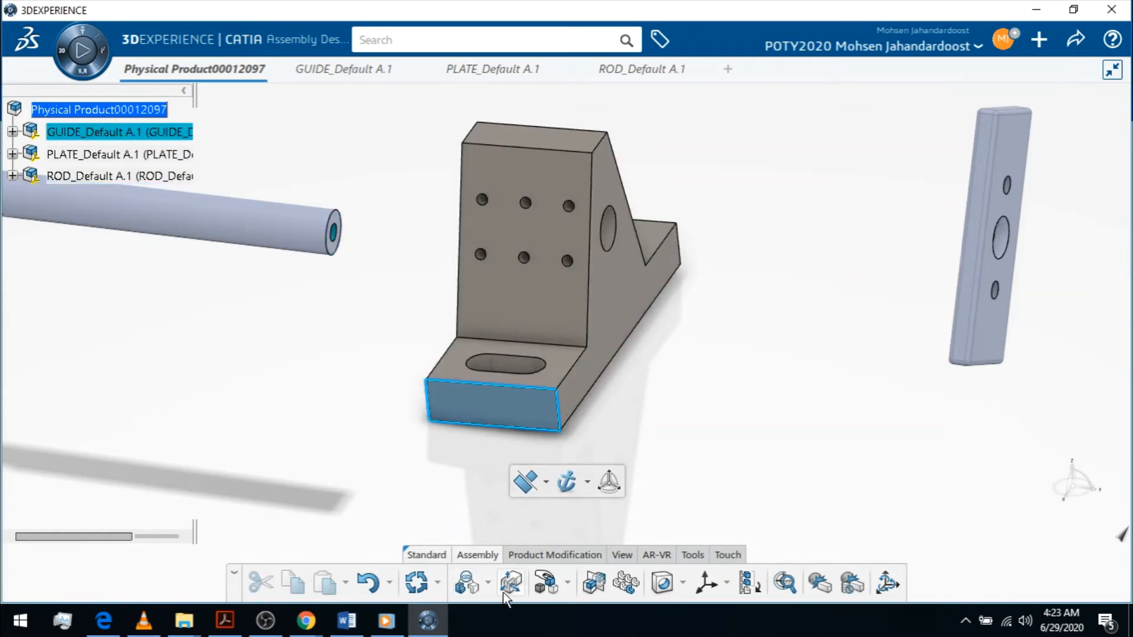
click(546, 453)
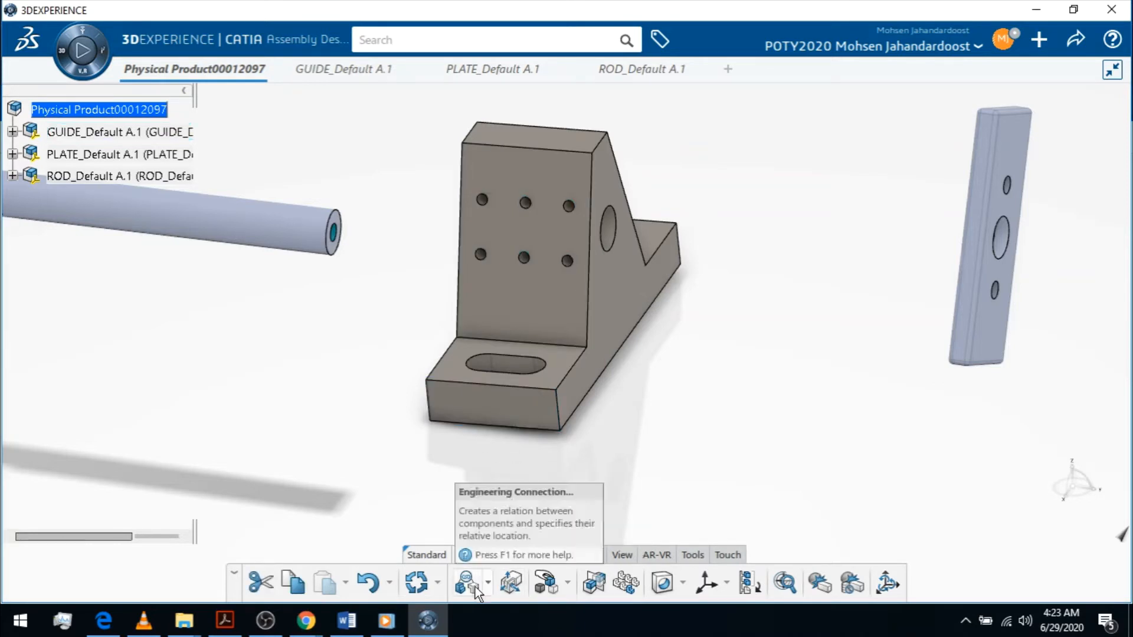
click(488, 583)
click(473, 537)
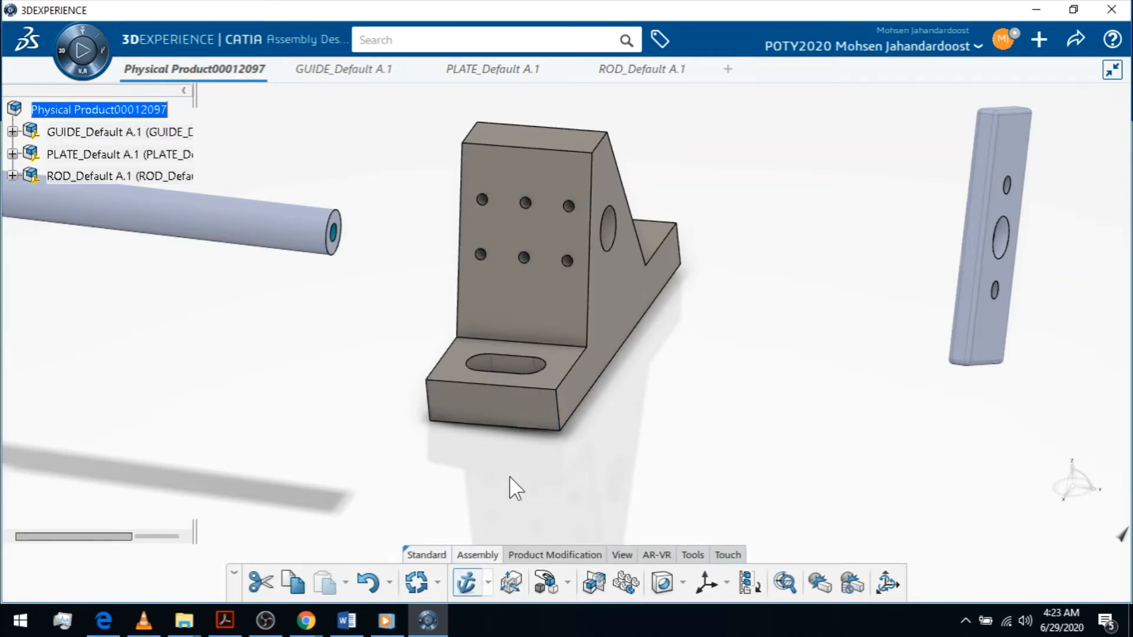
click(102, 131)
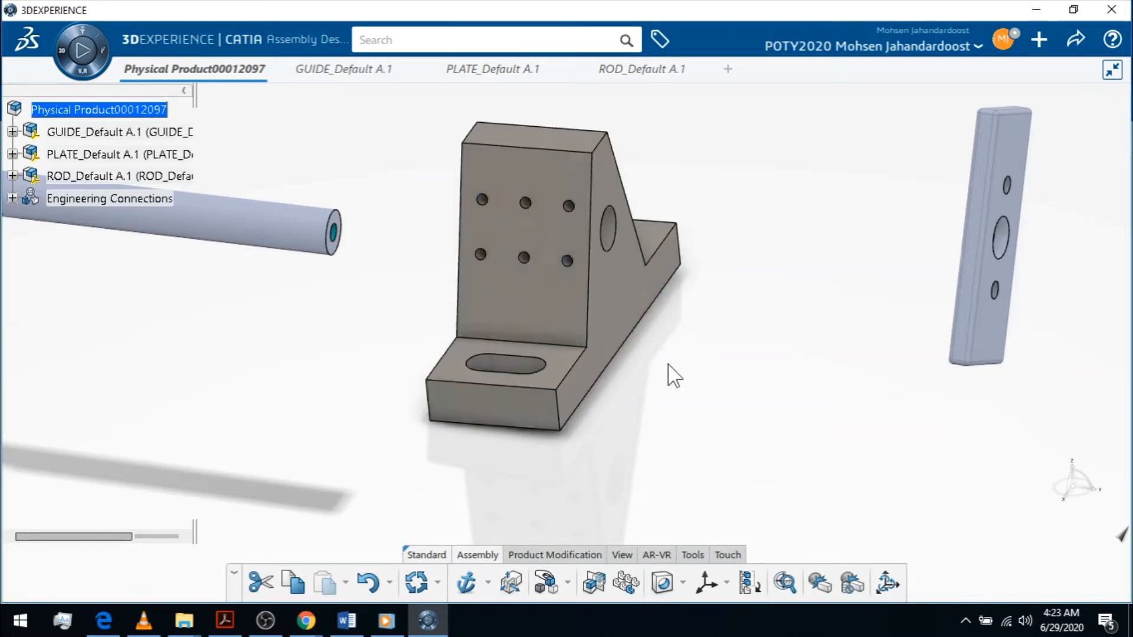
click(12, 198)
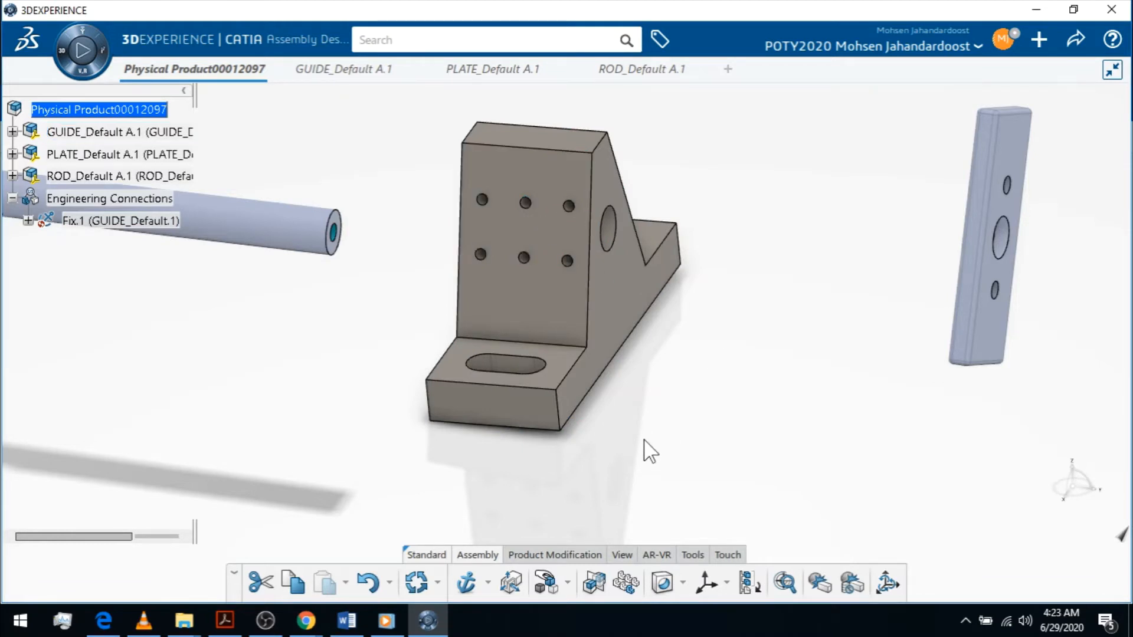
Step: Create a Cylindrical engineering connection between the rod's outer surface and the guide's large bore, accepting no clash as an interference specification
click(282, 234)
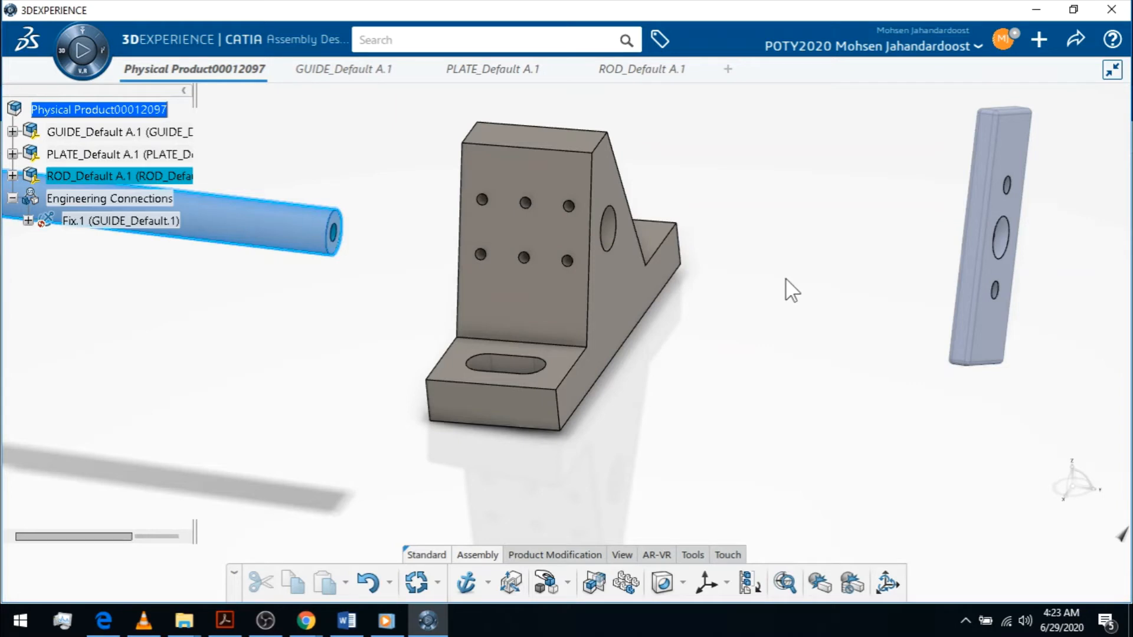
click(619, 227)
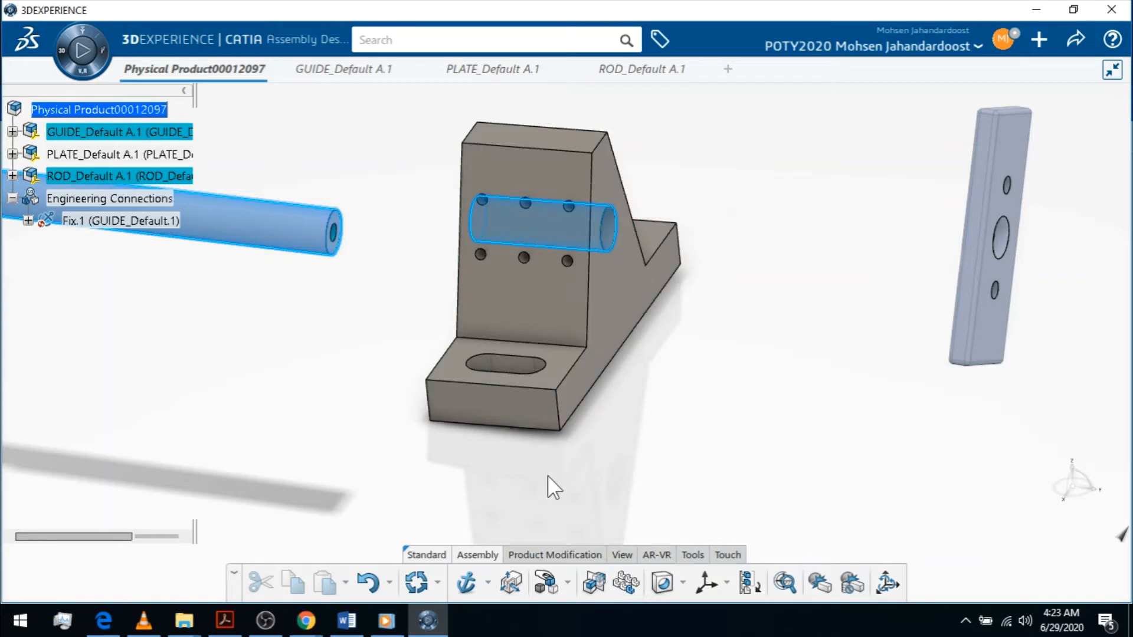
click(487, 587)
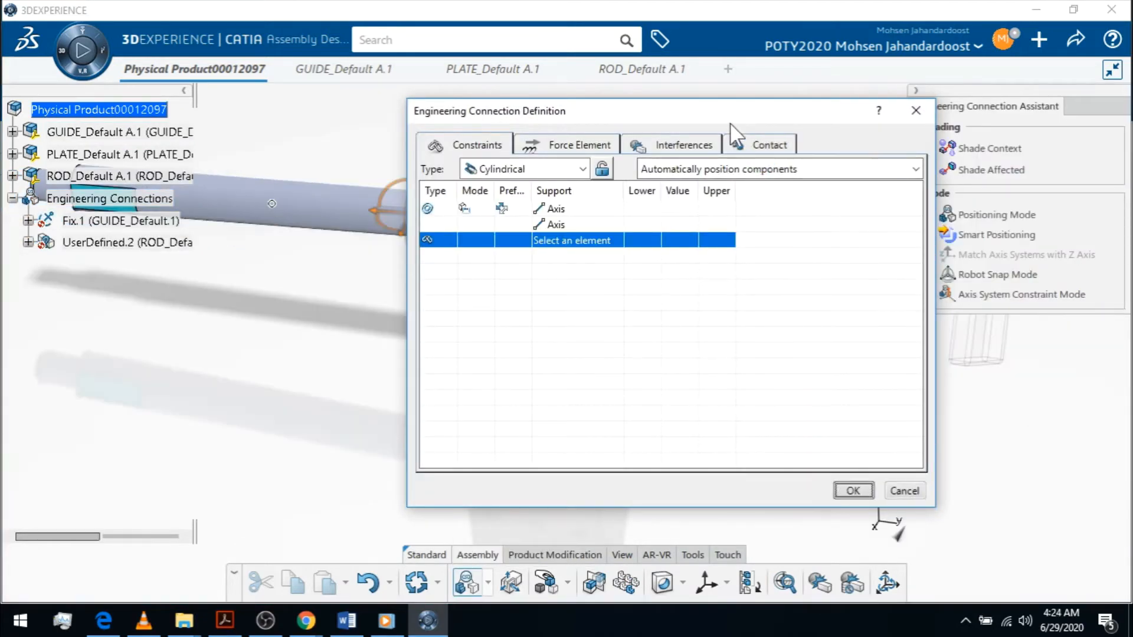
drag(731, 124, 864, 226)
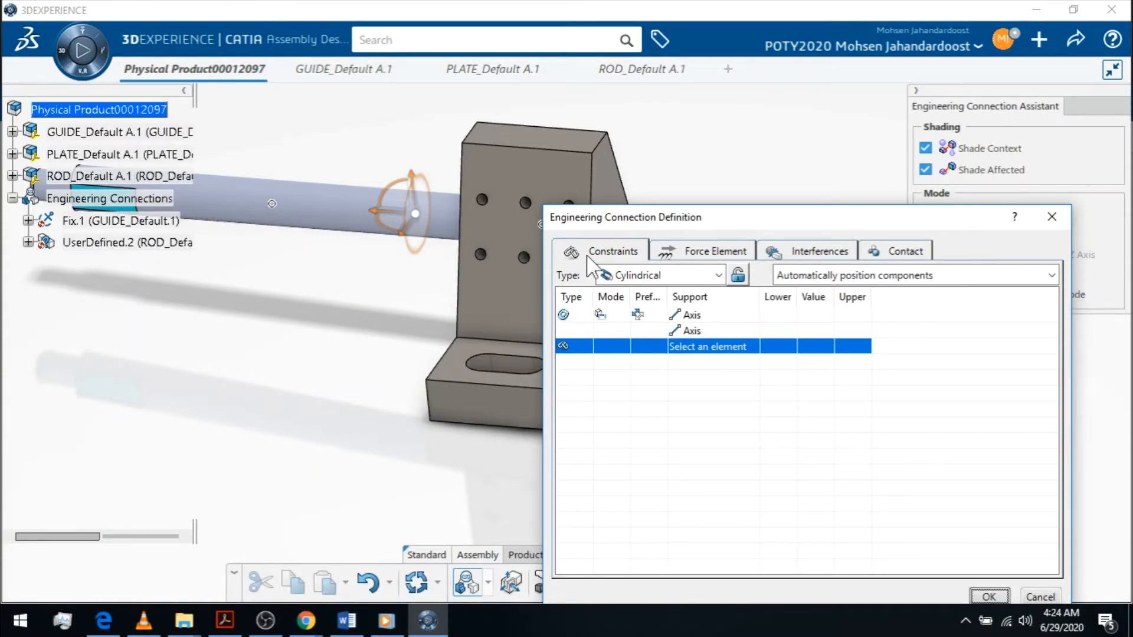
click(989, 596)
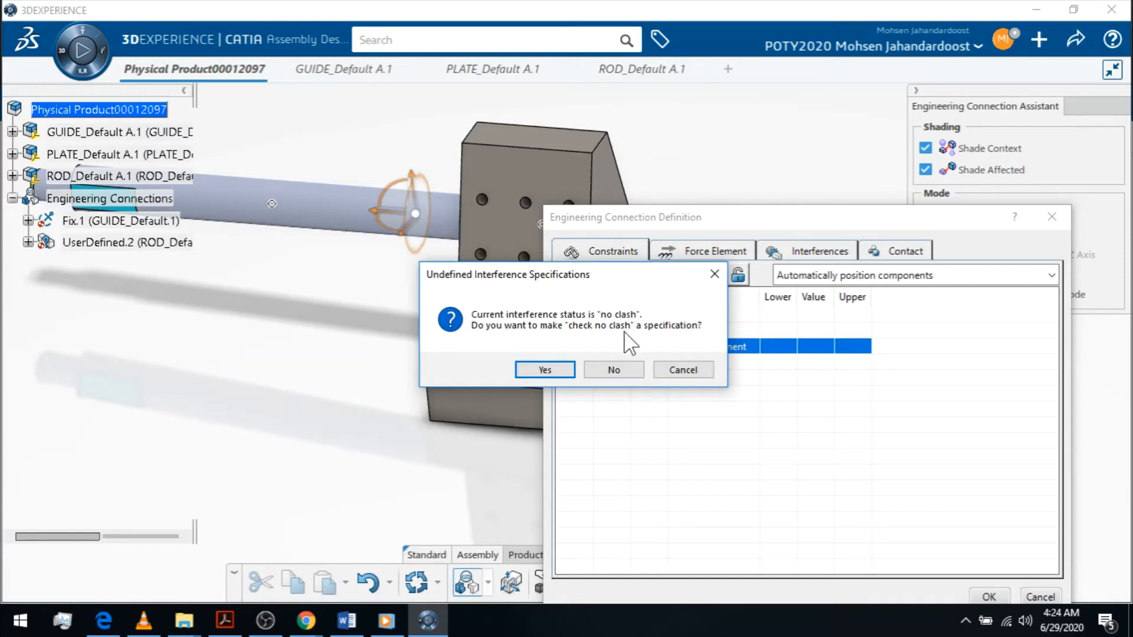
click(548, 370)
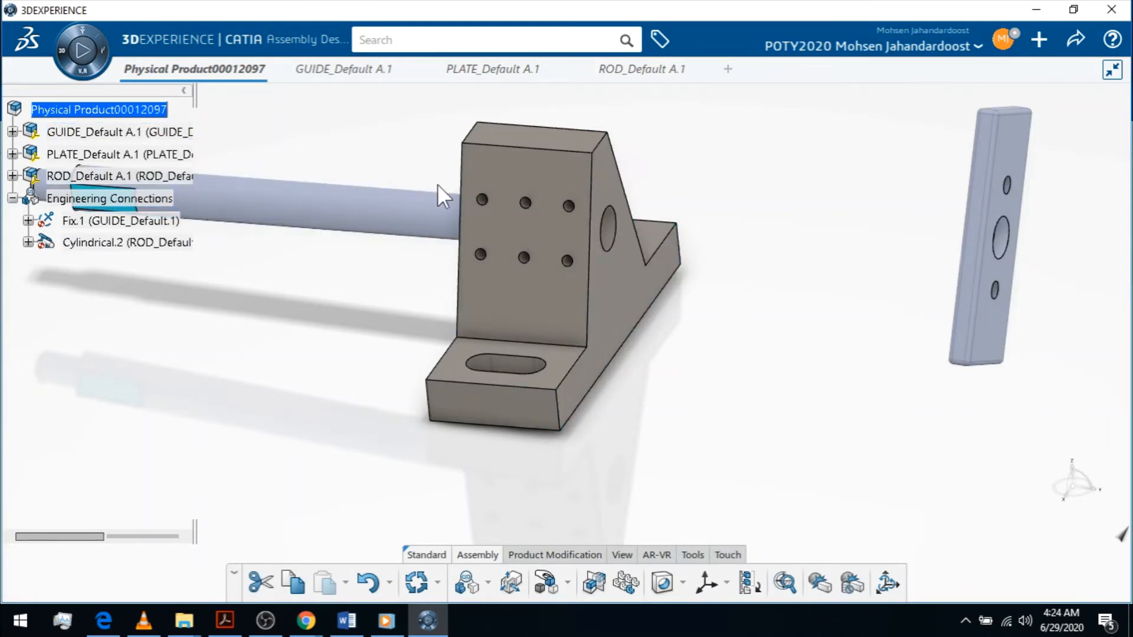
Step: Move the rod along its own axis with respect to constraints until it passes through the guide and protrudes on both sides
click(546, 585)
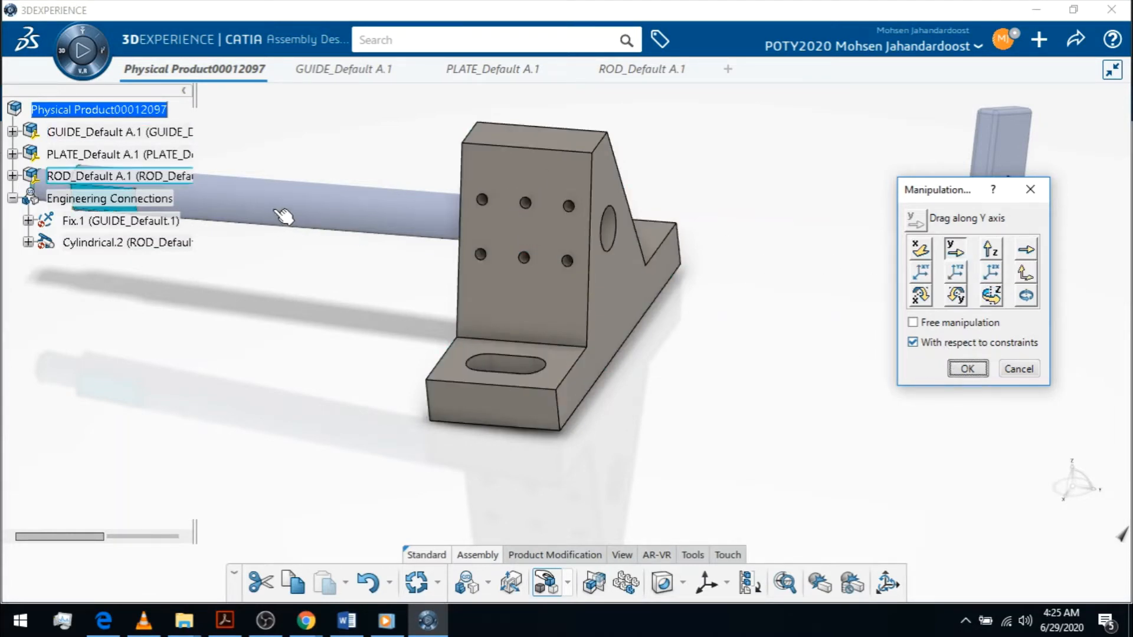
click(1026, 253)
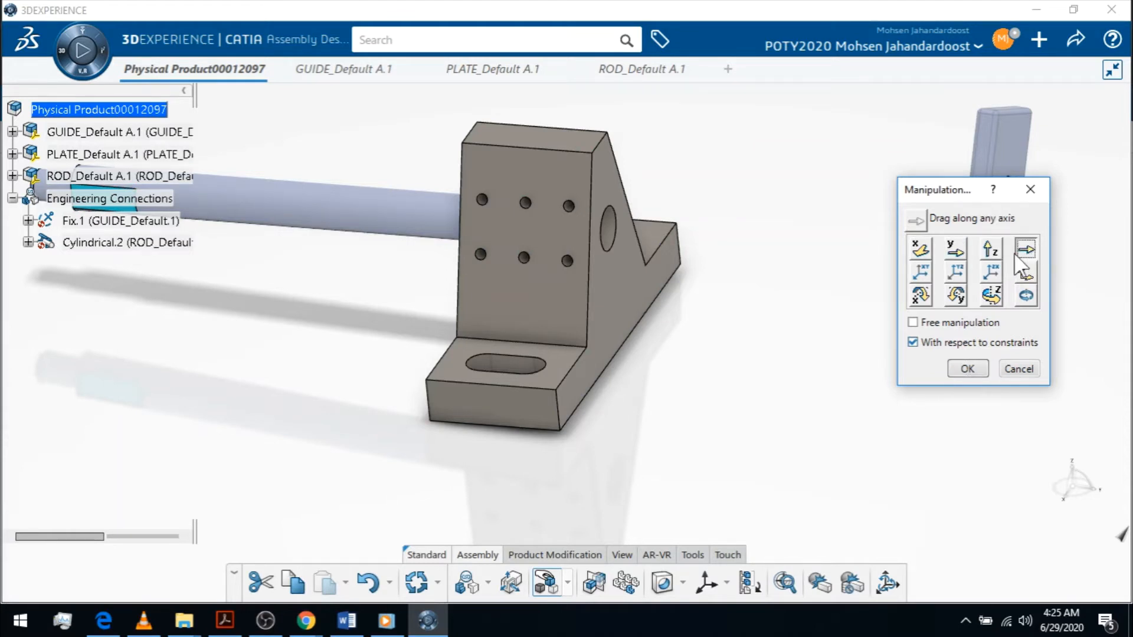
click(344, 206)
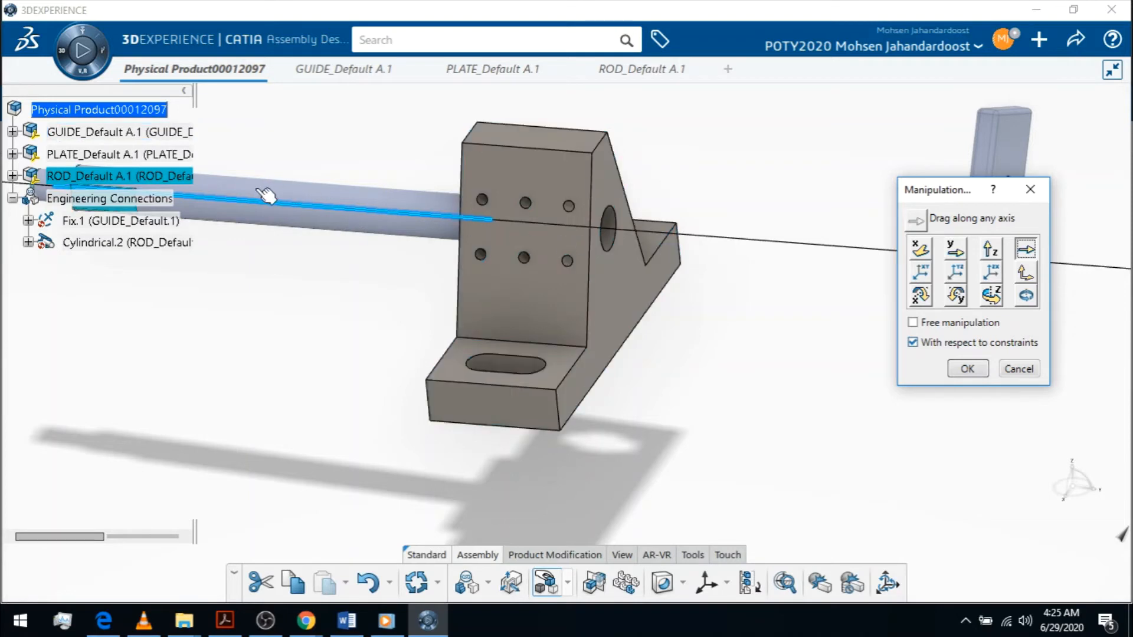
drag(291, 195, 551, 268)
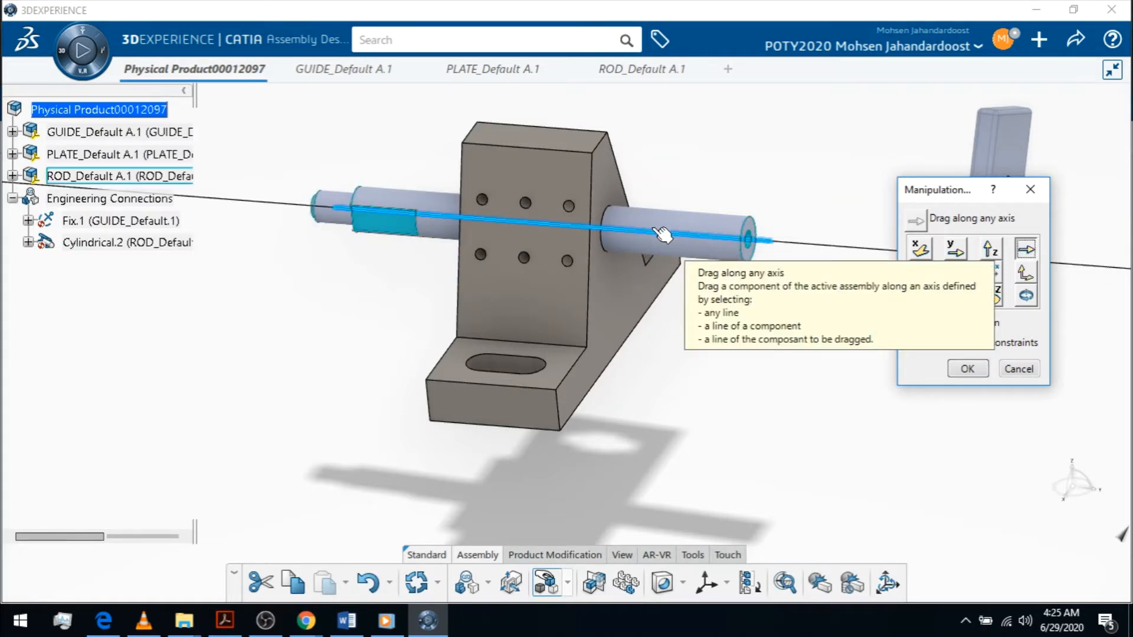
click(963, 361)
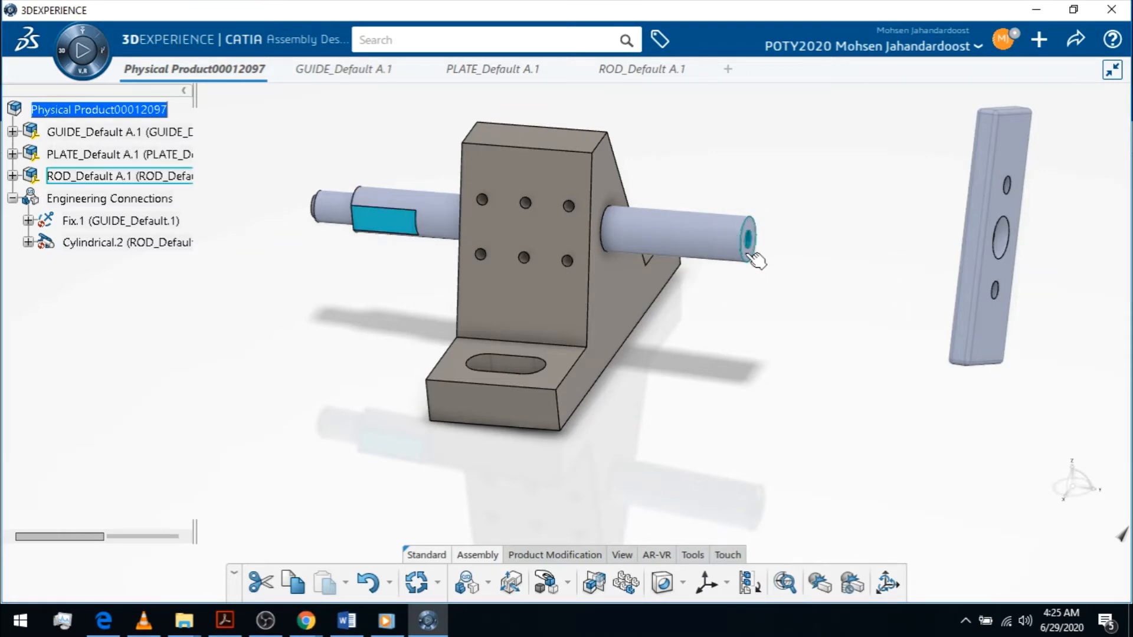
middle_drag(882, 273, 770, 261)
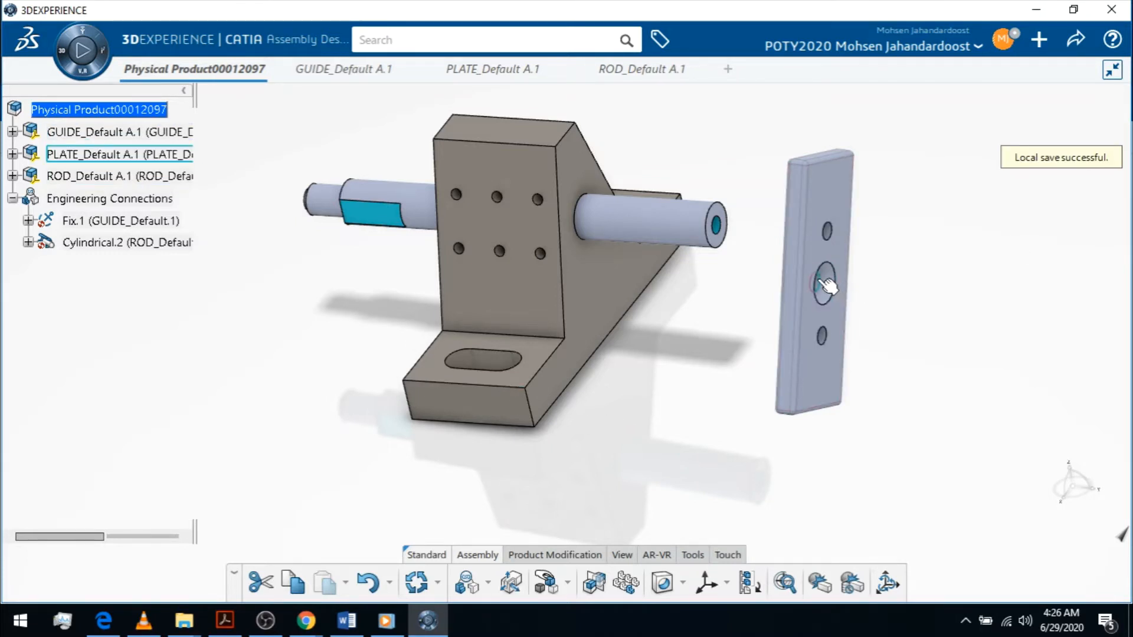
middle_drag(883, 309, 842, 255)
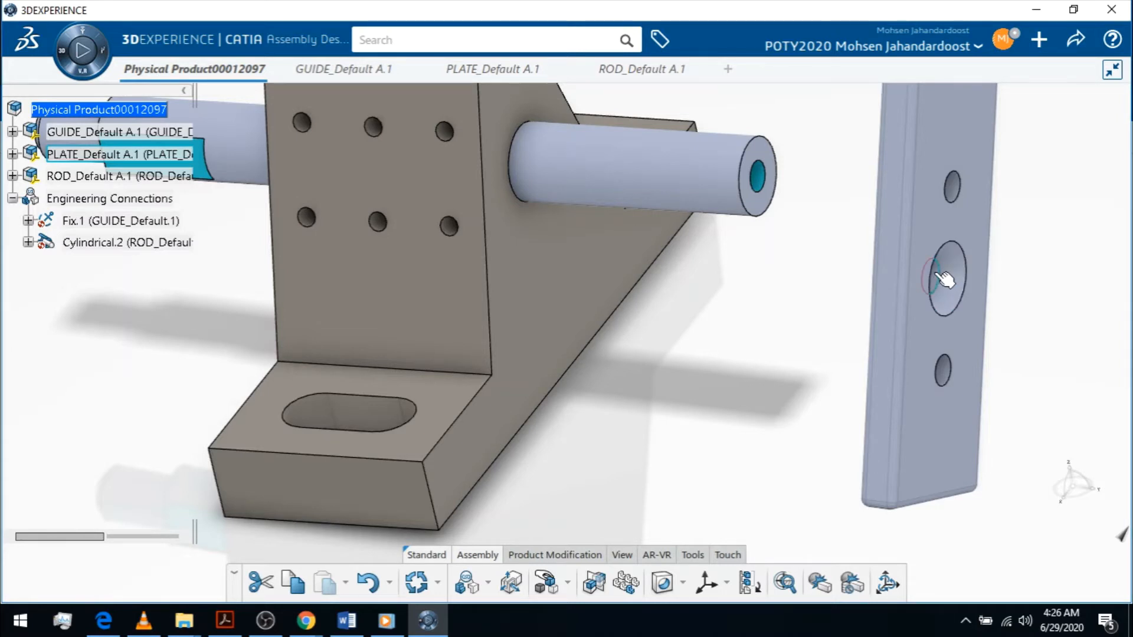
click(944, 280)
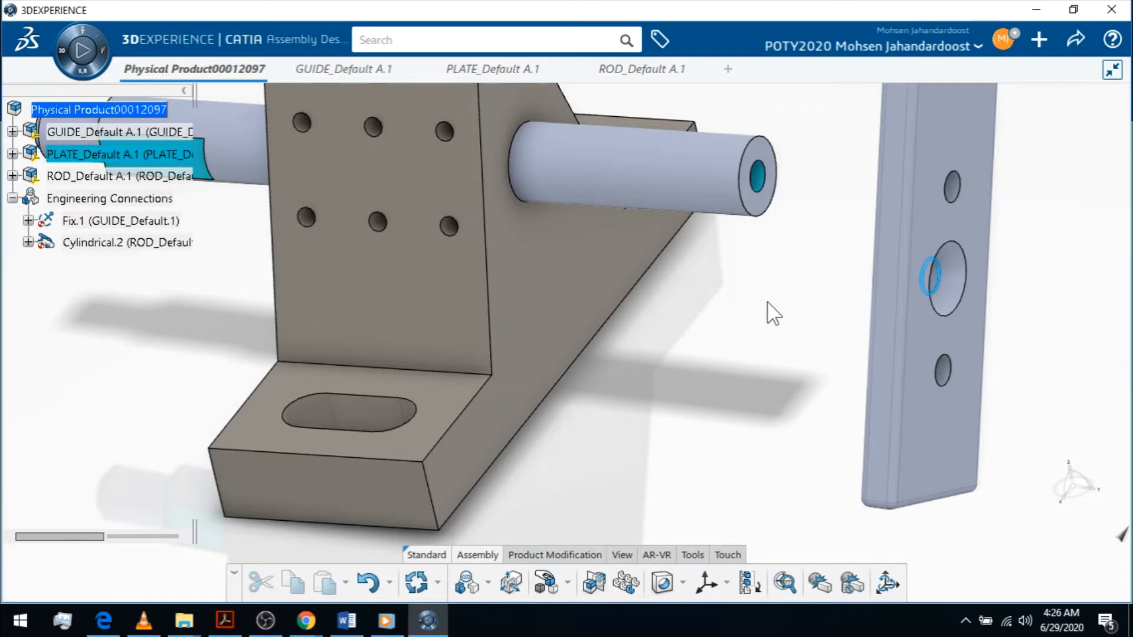
click(763, 177)
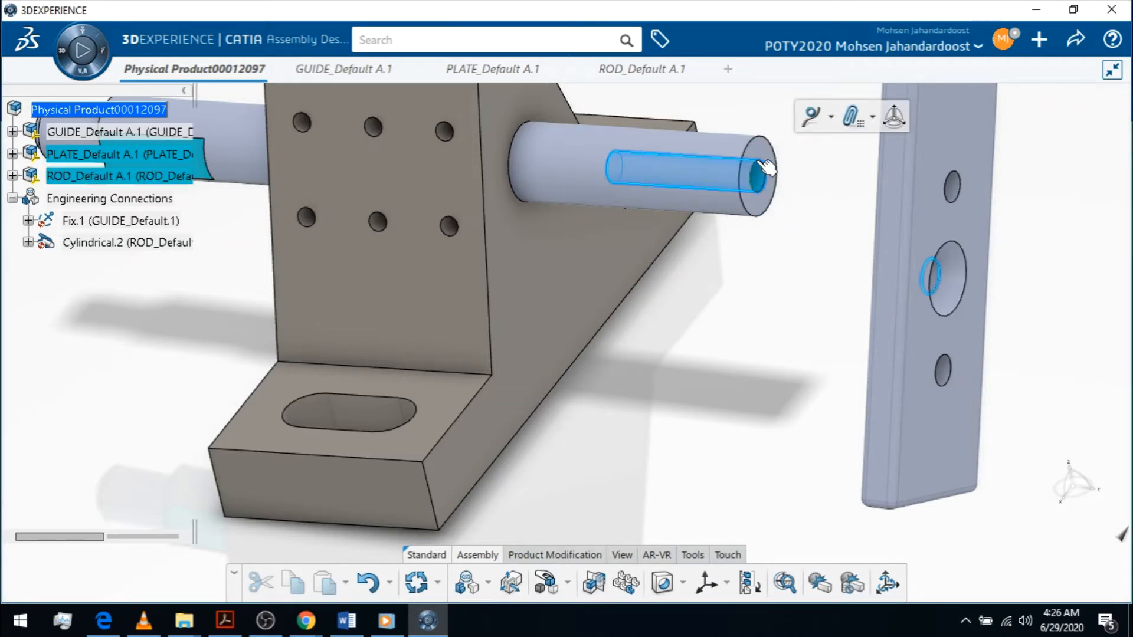
click(488, 583)
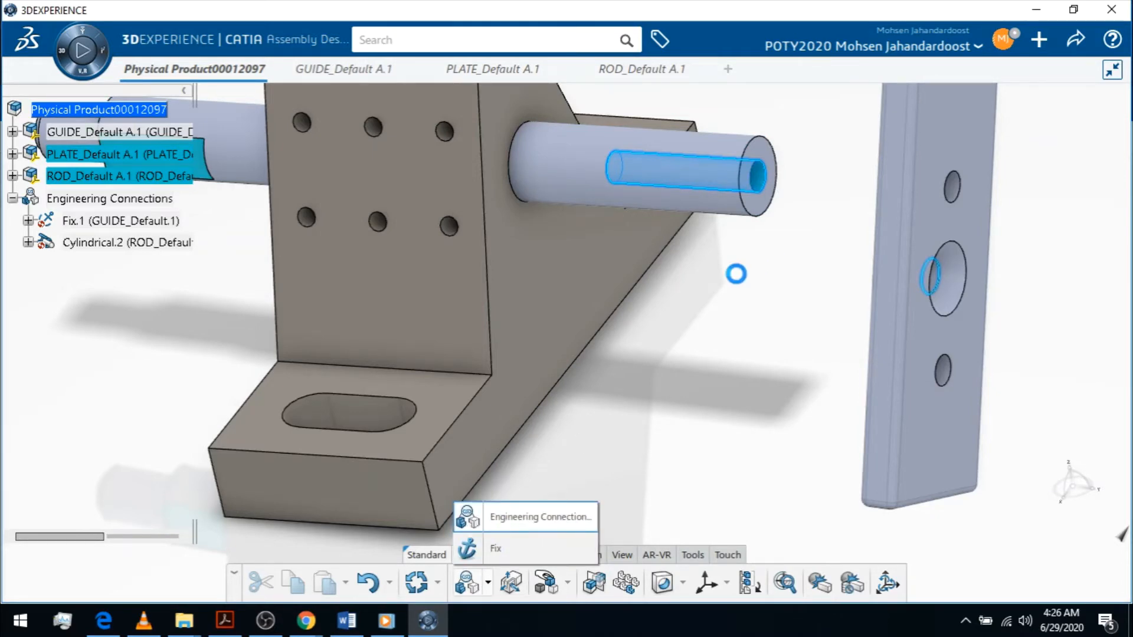
drag(747, 199, 469, 213)
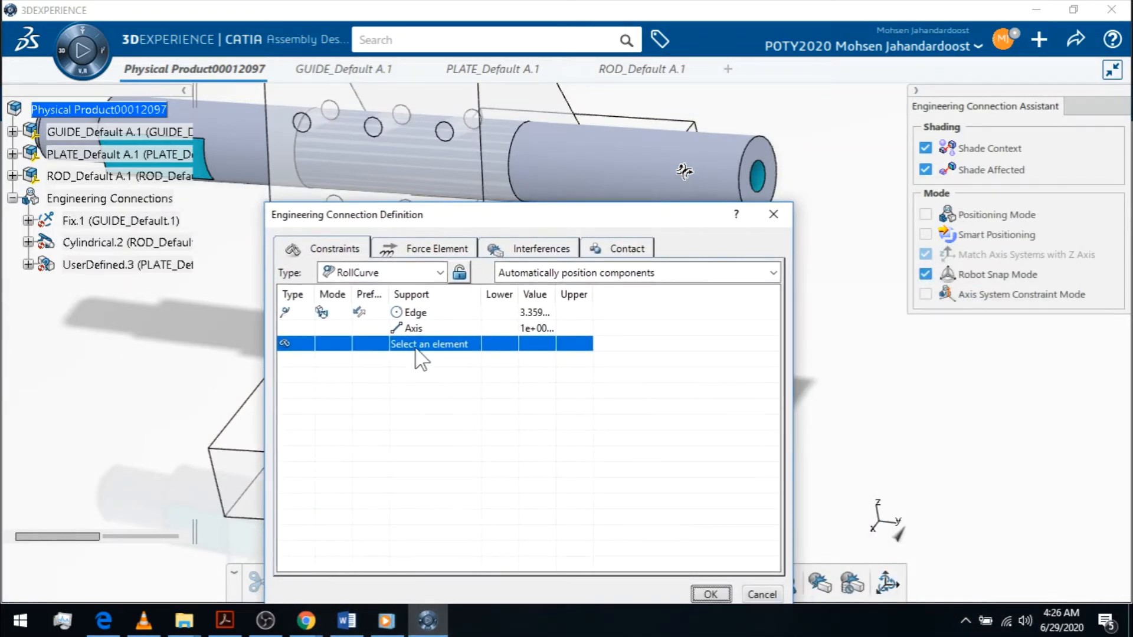
click(773, 214)
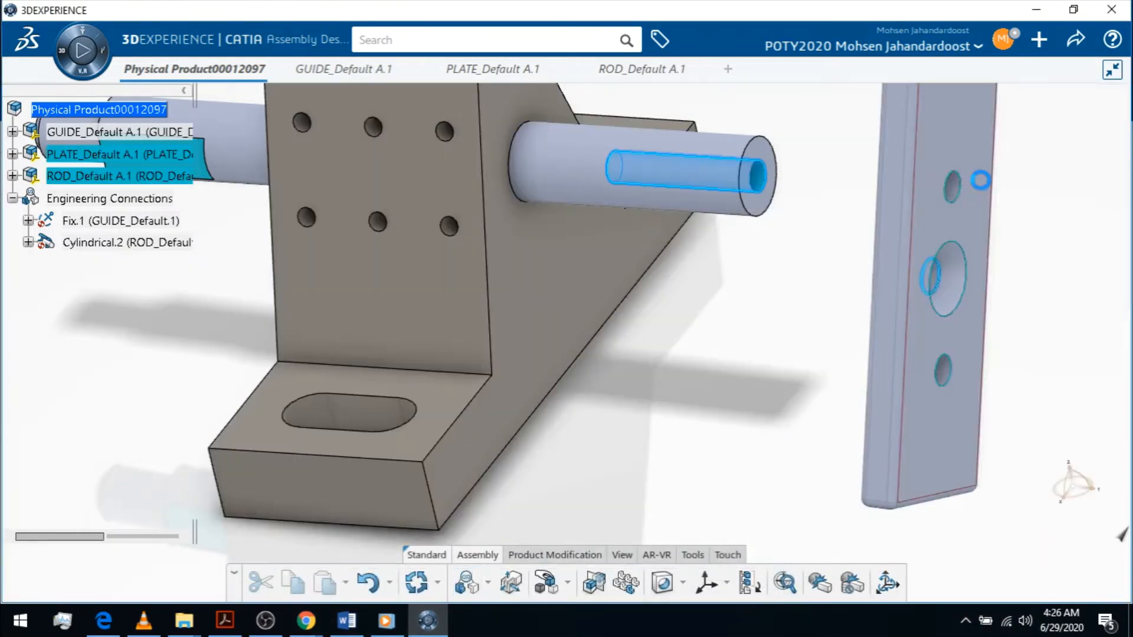
Step: Set up a Cylindrical engineering connection between the small inner hole of the plate's central countersink and the rod's end hole
ctrl+middle_drag(751, 255, 743, 259)
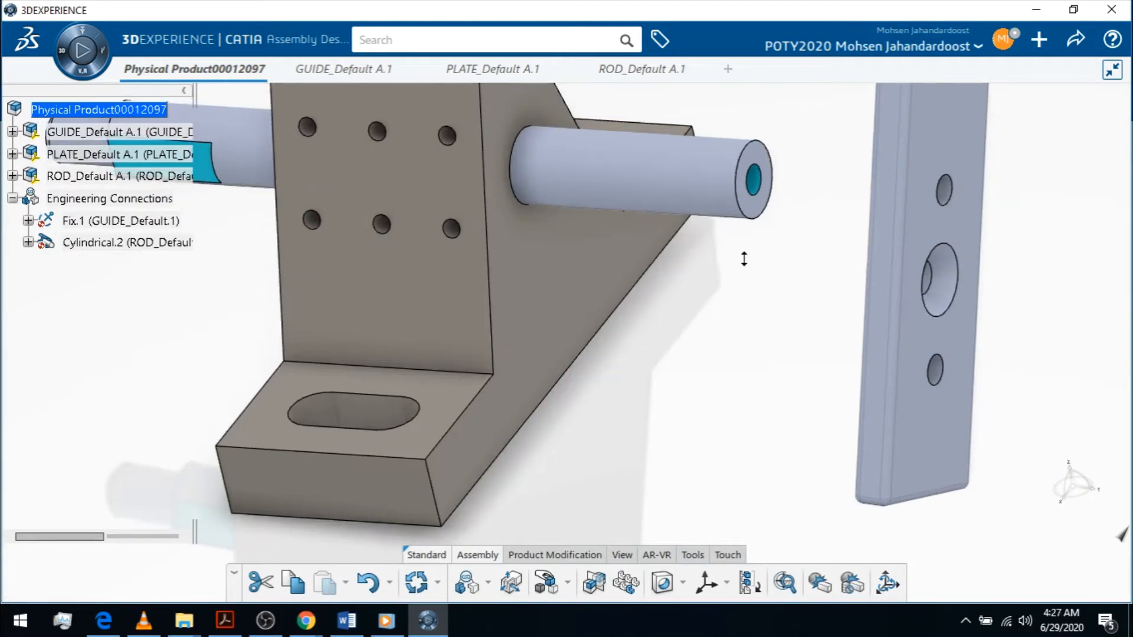
middle_drag(812, 258, 761, 271)
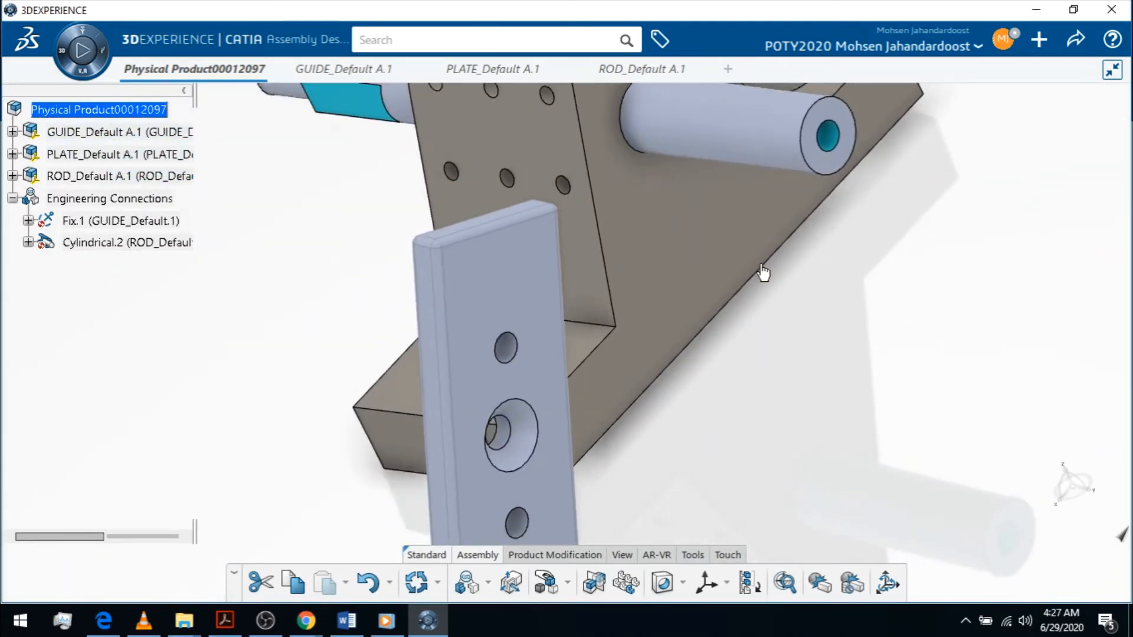
click(504, 432)
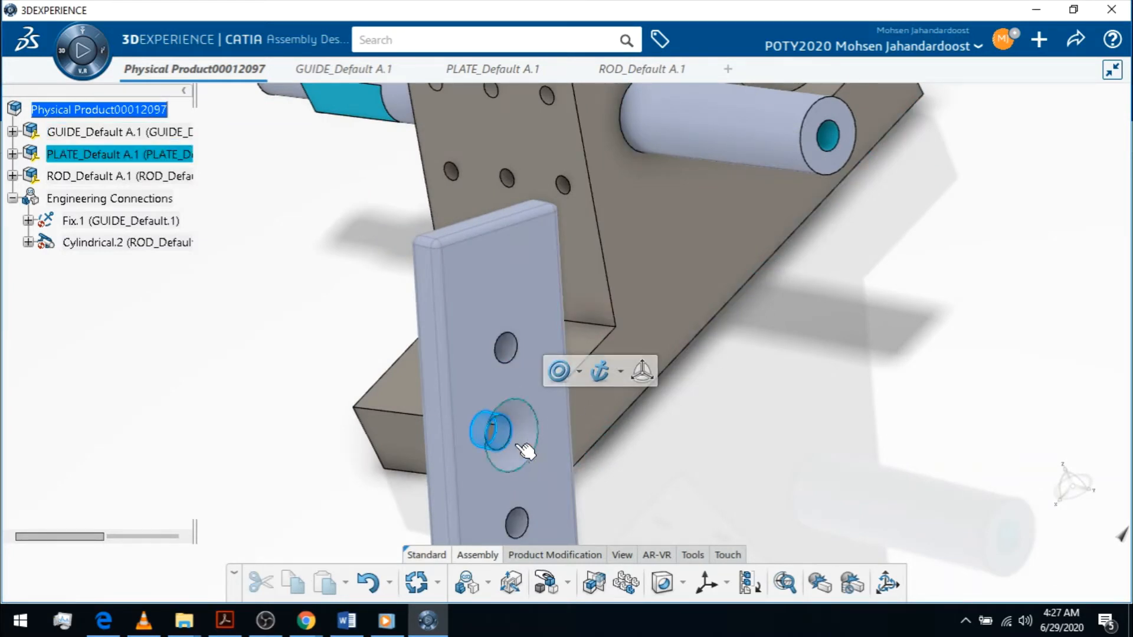
click(834, 138)
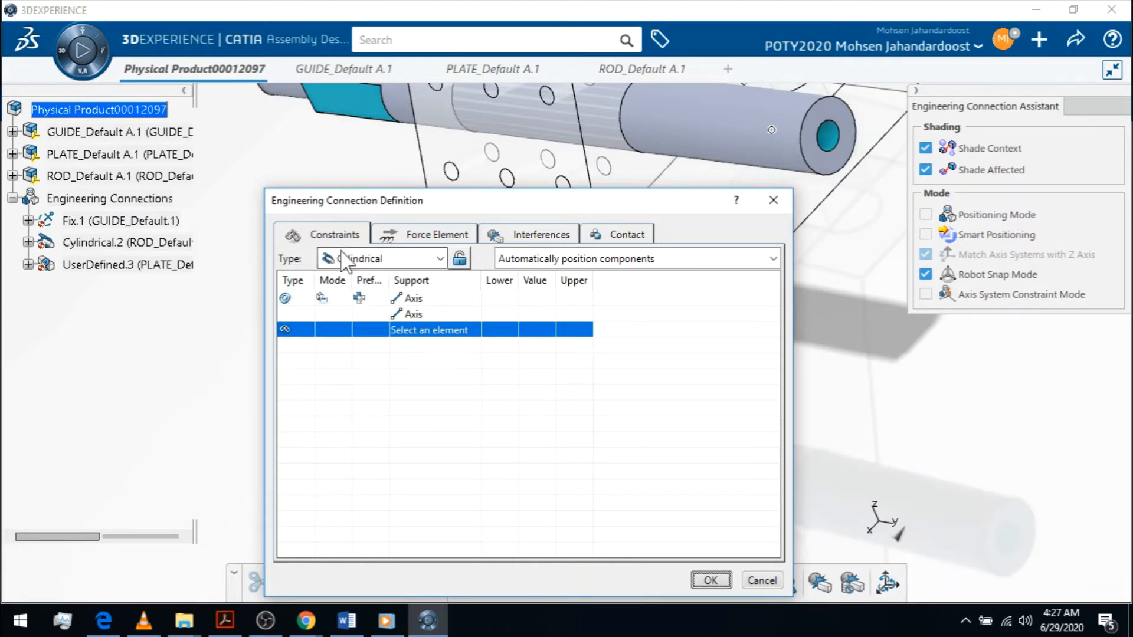
click(440, 258)
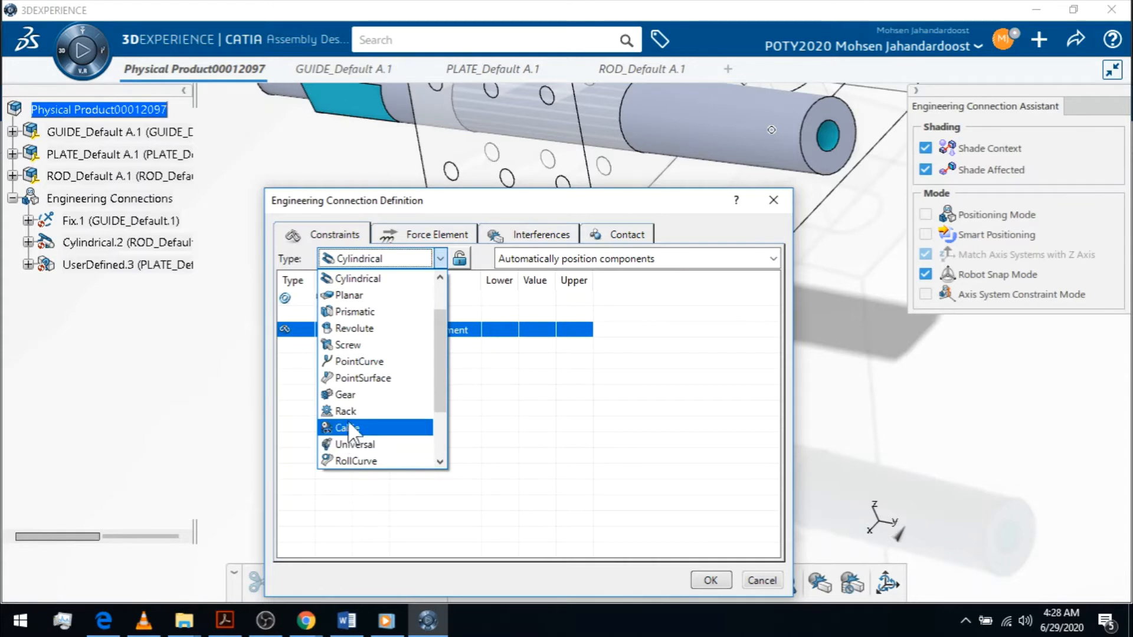
click(374, 273)
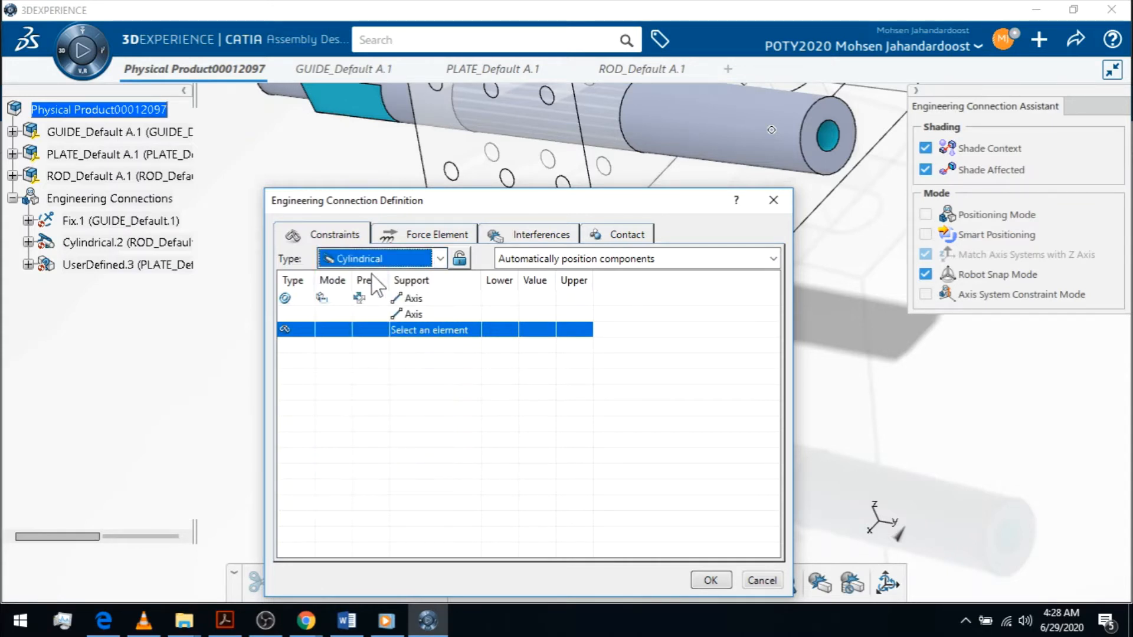
Step: Check the replacement options for the axis coincidence, keep it, and confirm the plate-to-rod connection with no clash as an interference specification
right_click(285, 299)
mouse_move(322, 306)
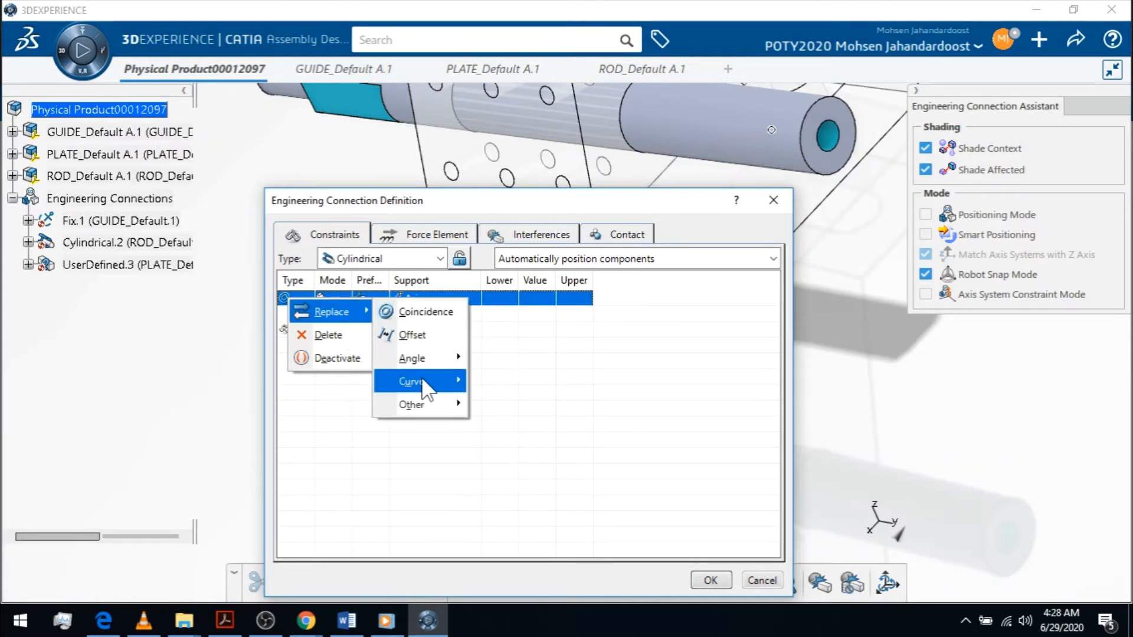
mouse_move(421, 360)
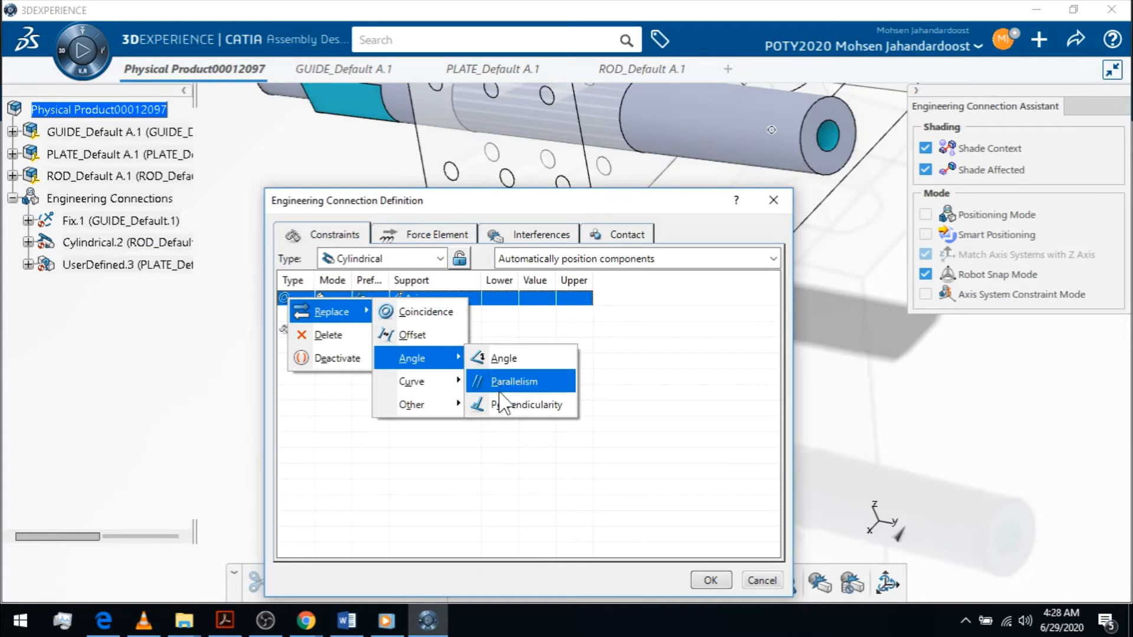
click(680, 326)
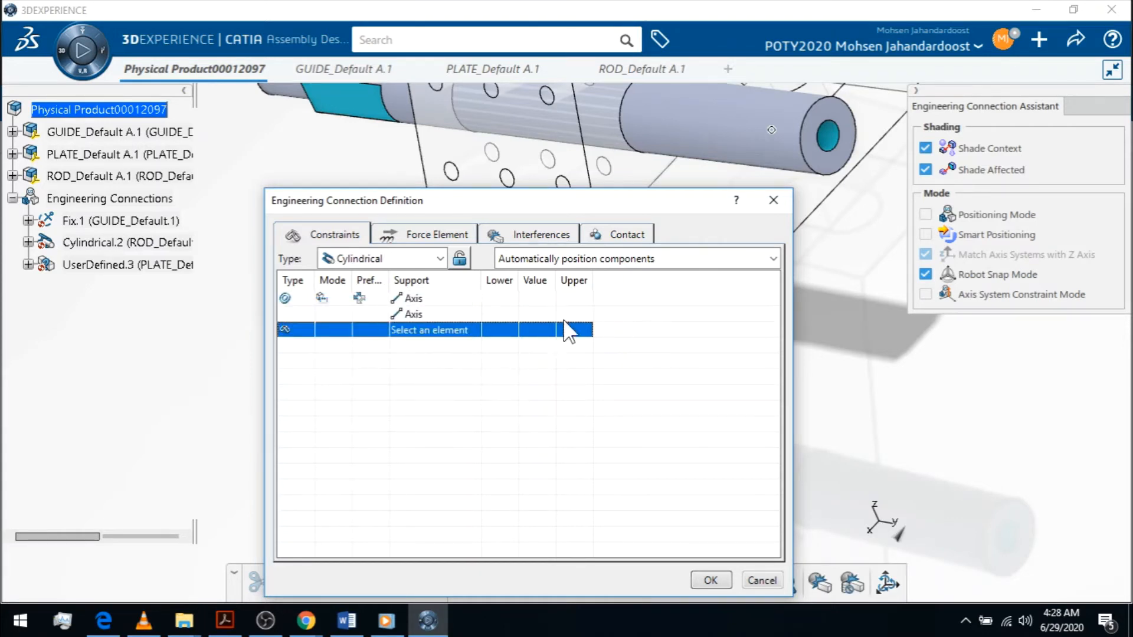
click(711, 582)
click(554, 367)
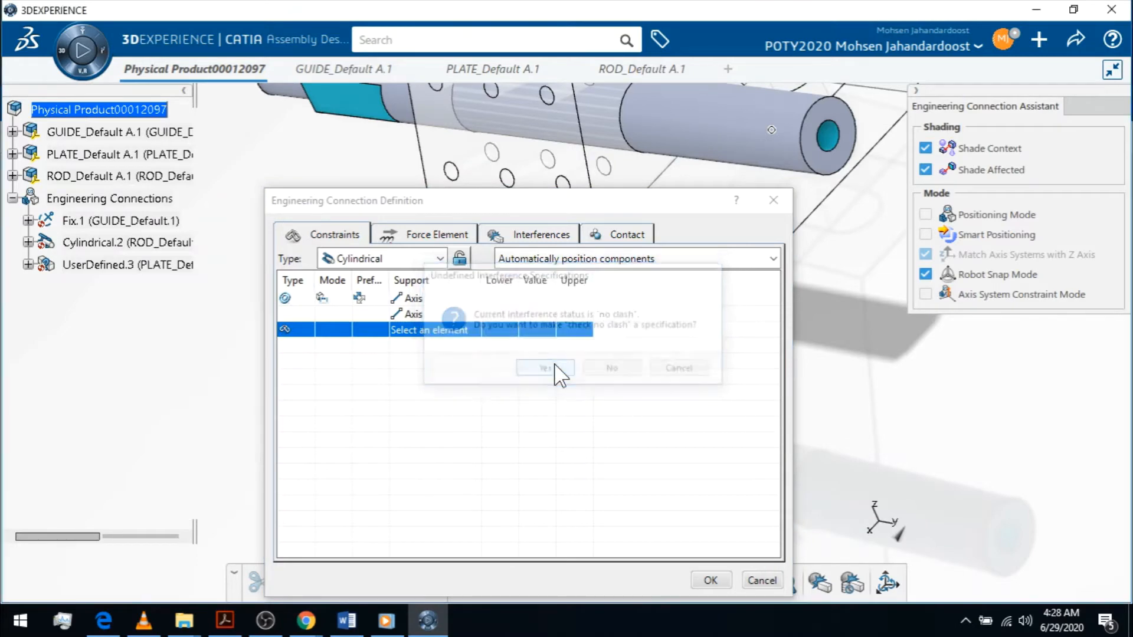
middle_drag(864, 339, 772, 450)
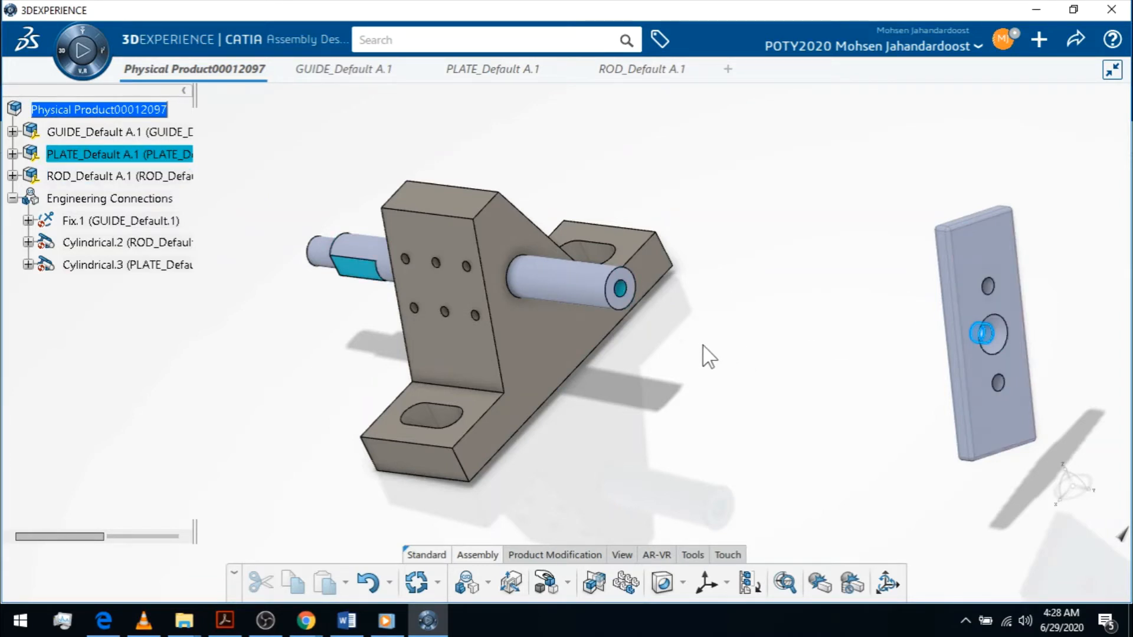
Step: Add a contact between the rod's end face and the plate's face opposite the countersink to the existing Cylindrical connection, accepting the locked type mismatch
click(630, 278)
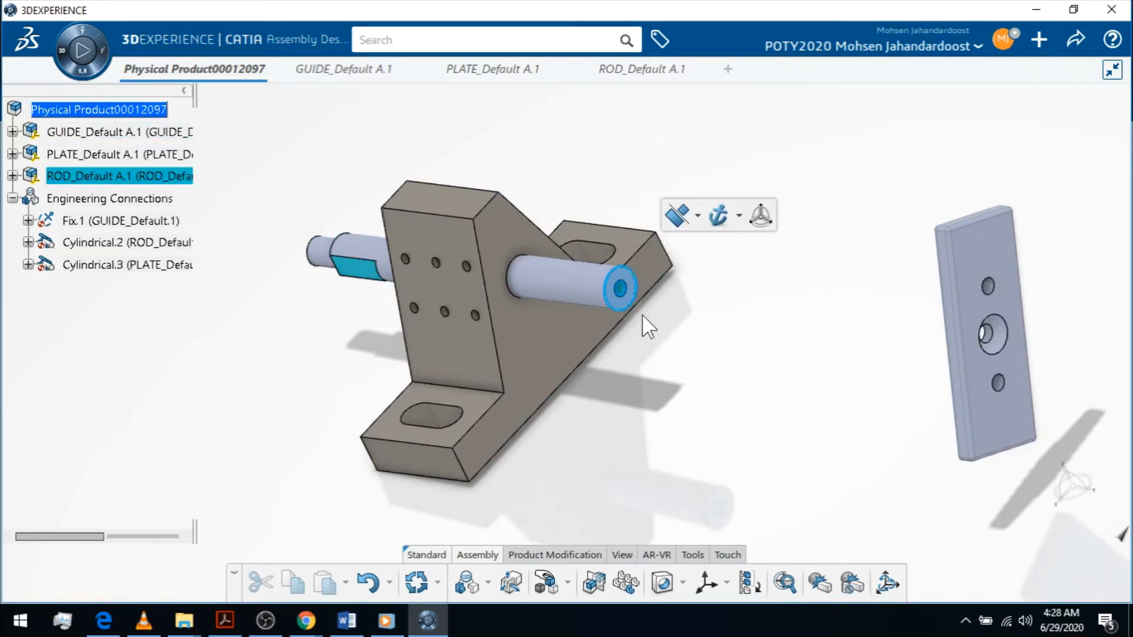
middle_drag(689, 331, 890, 352)
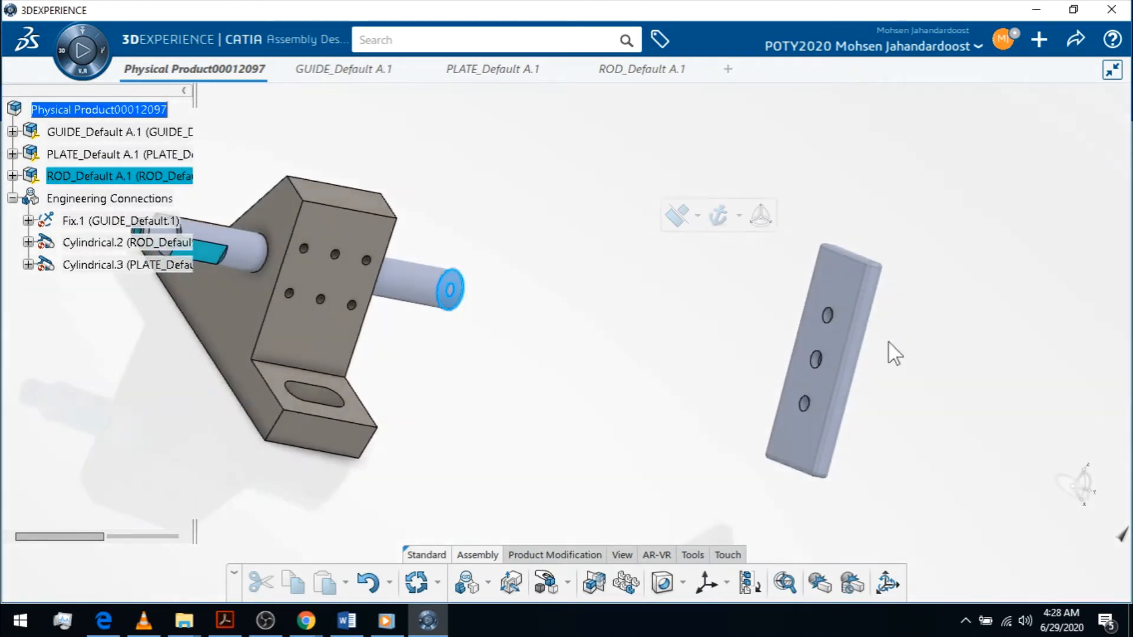
ctrl+click(848, 277)
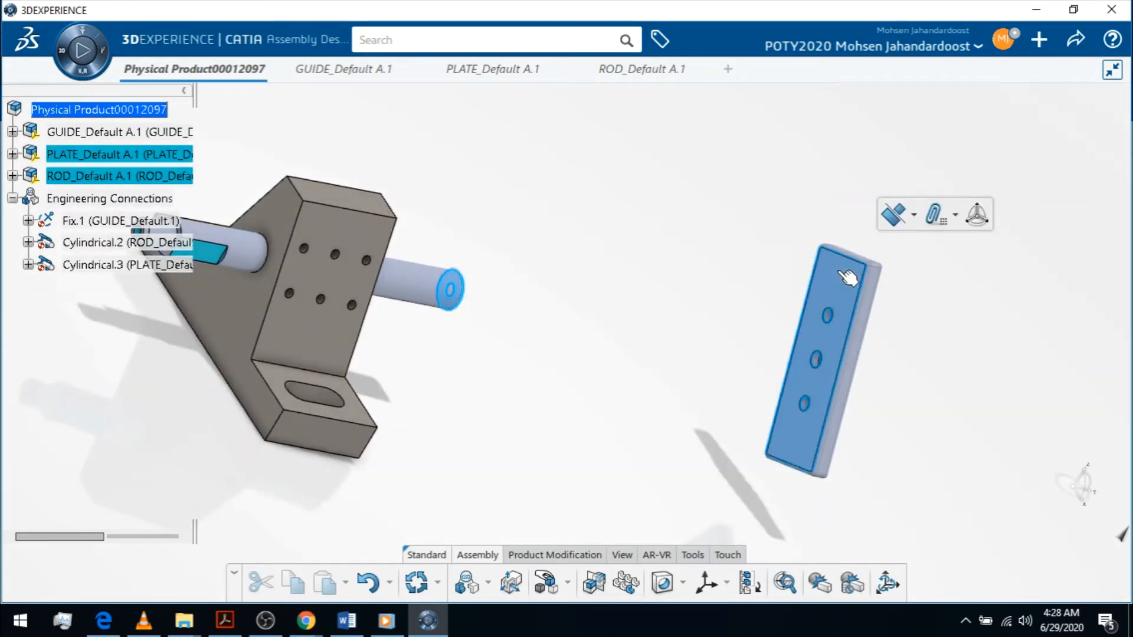
click(487, 583)
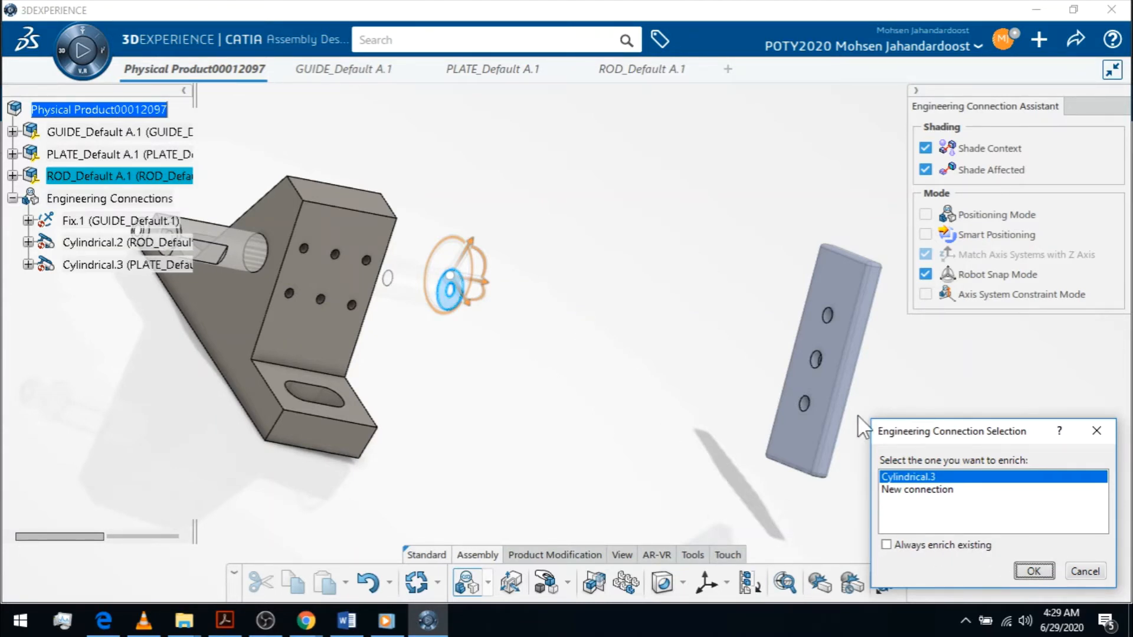
click(1032, 570)
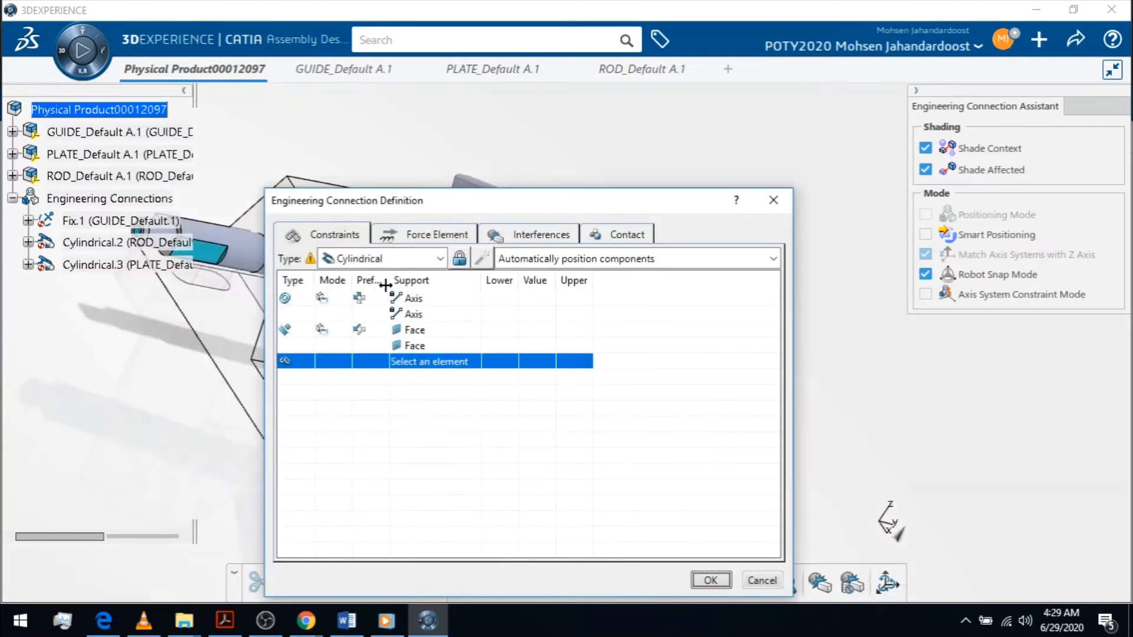
drag(446, 205, 756, 158)
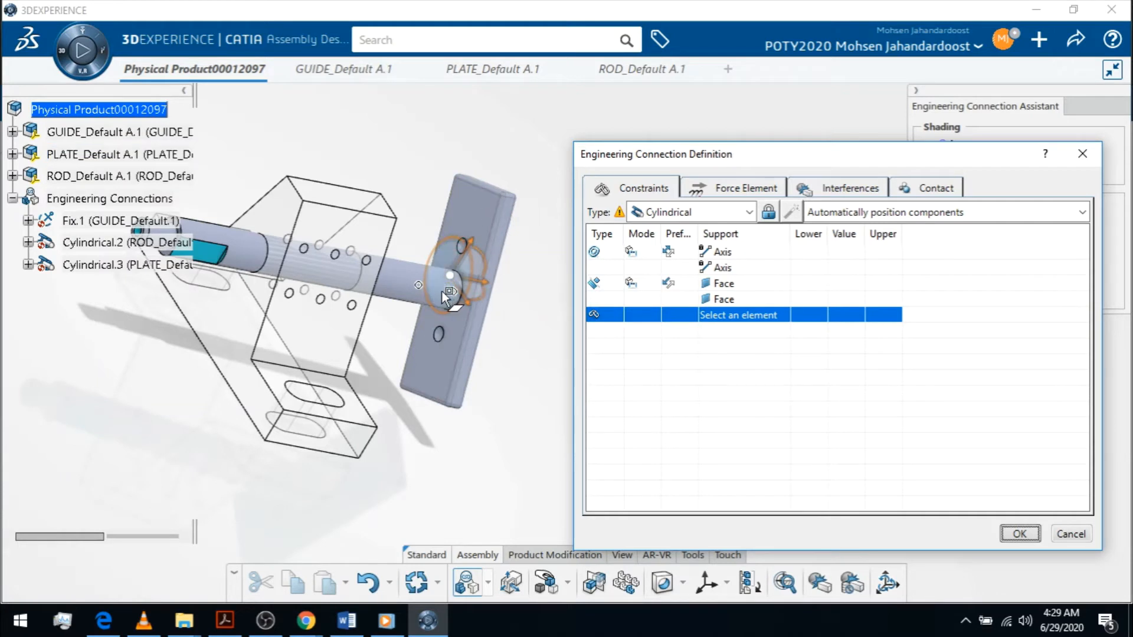
click(1012, 533)
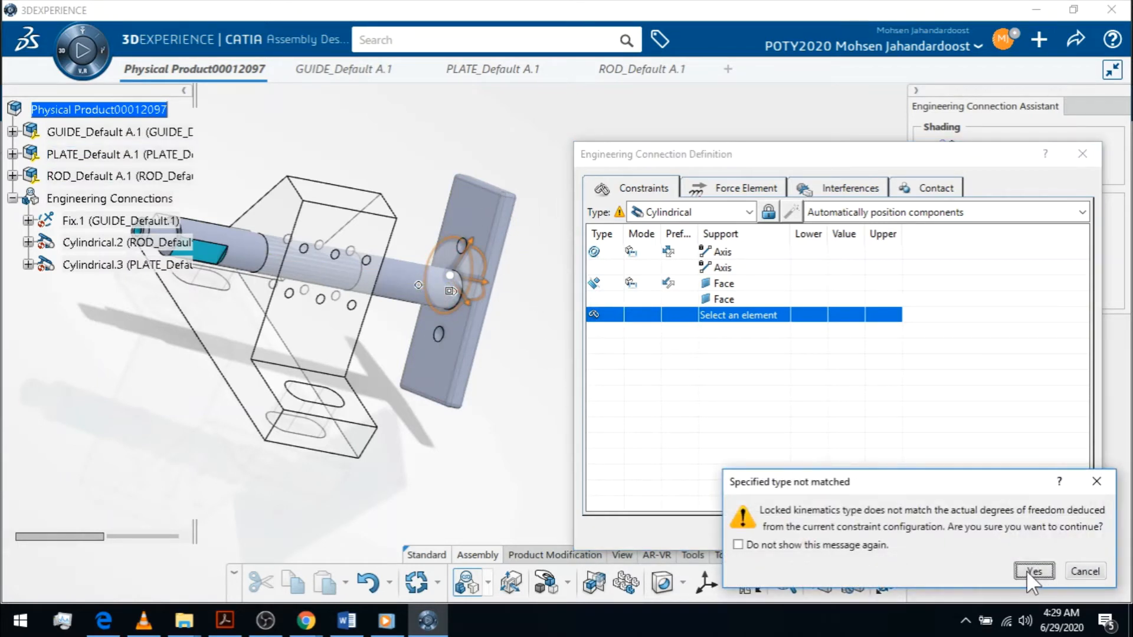
click(1031, 572)
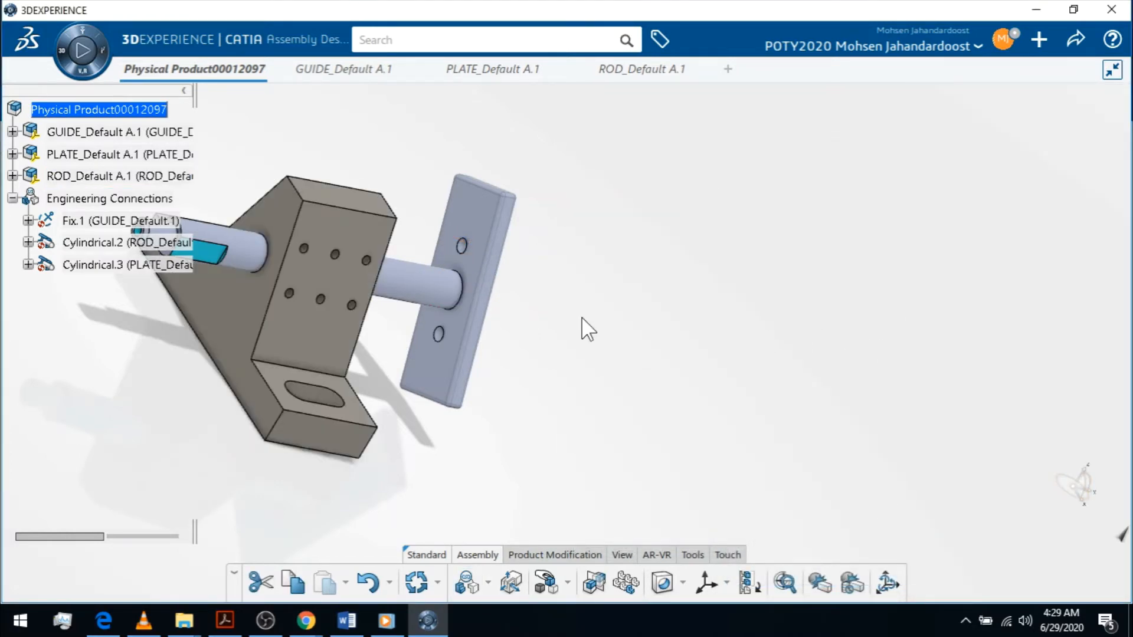
middle_drag(566, 303, 525, 219)
middle_drag(326, 428, 334, 232)
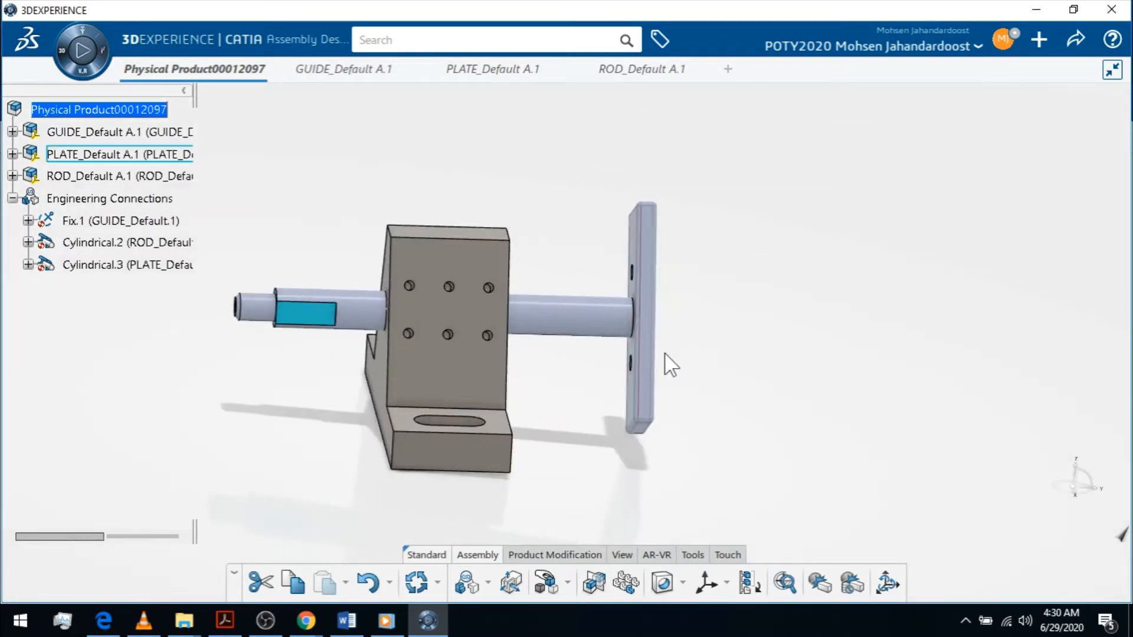
middle_drag(762, 269, 660, 324)
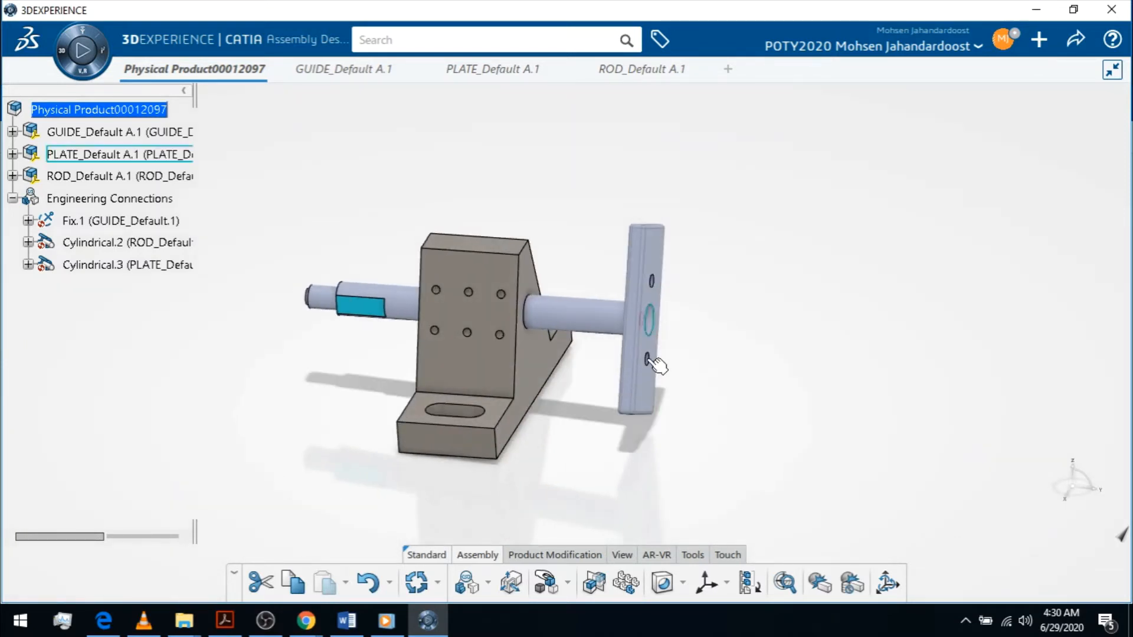
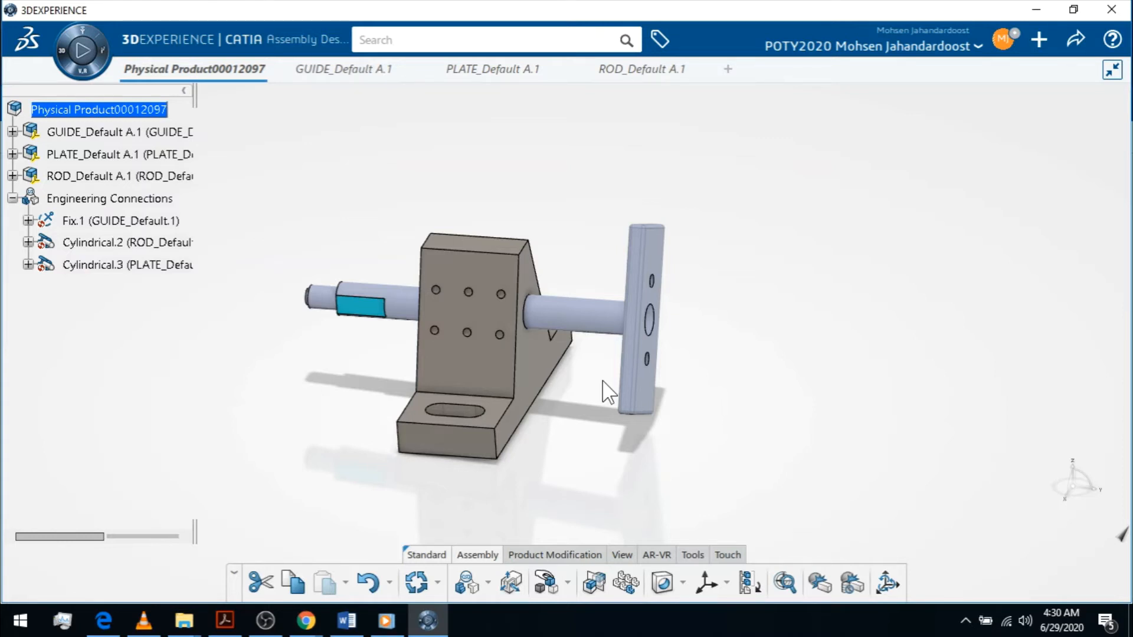
click(471, 582)
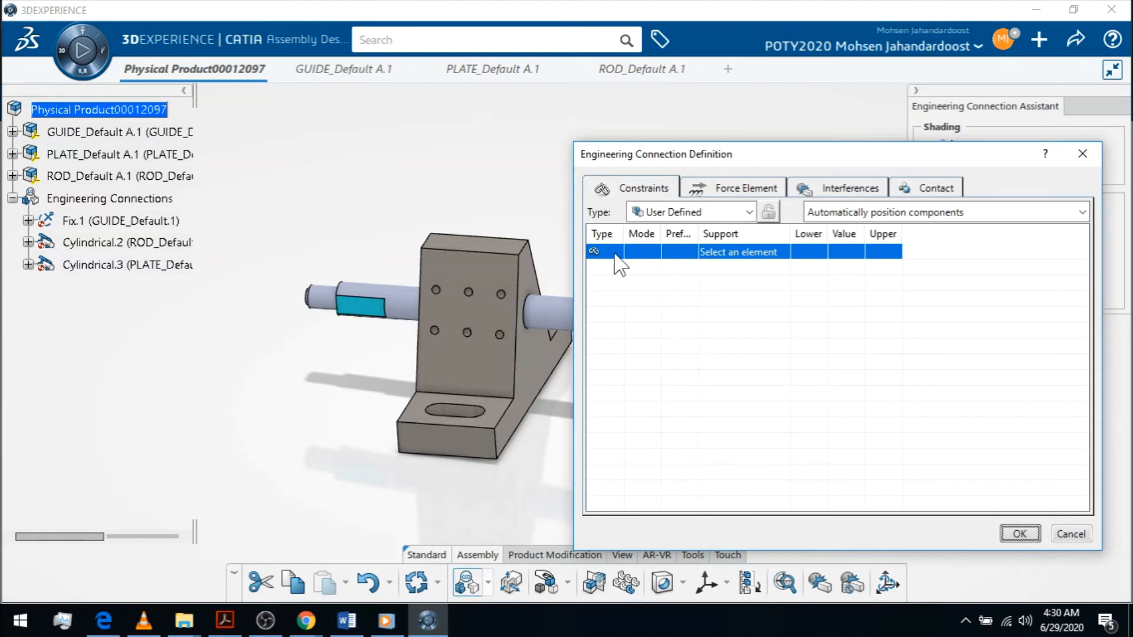
click(546, 363)
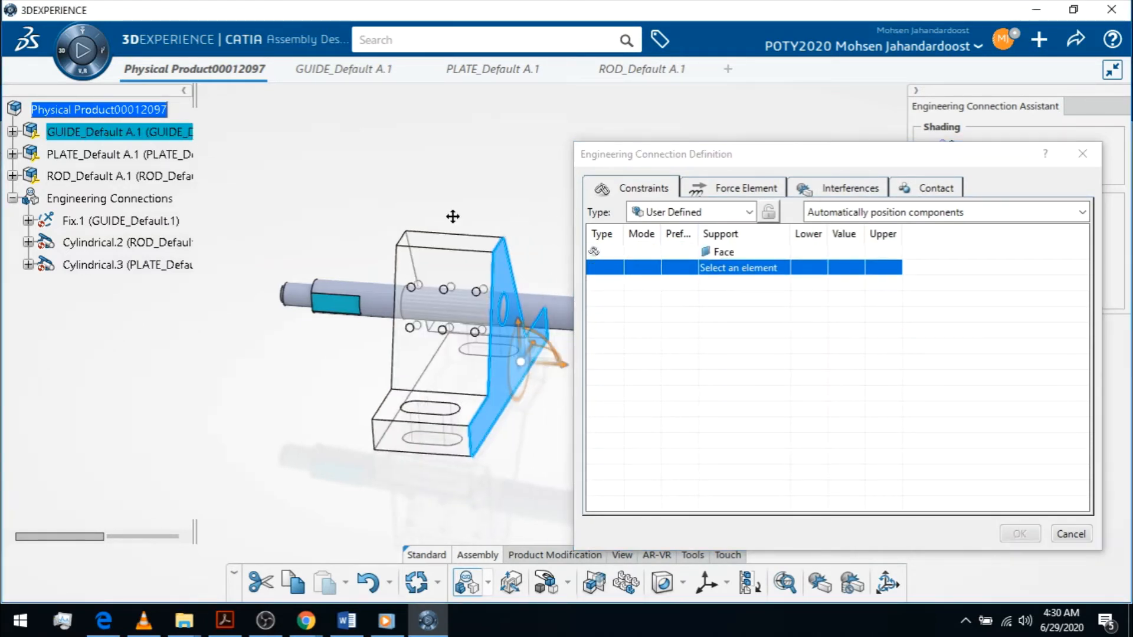
mouse_move(447, 245)
middle_down()
mouse_move(462, 256)
mouse_move(453, 247)
mouse_move(450, 265)
middle_up()
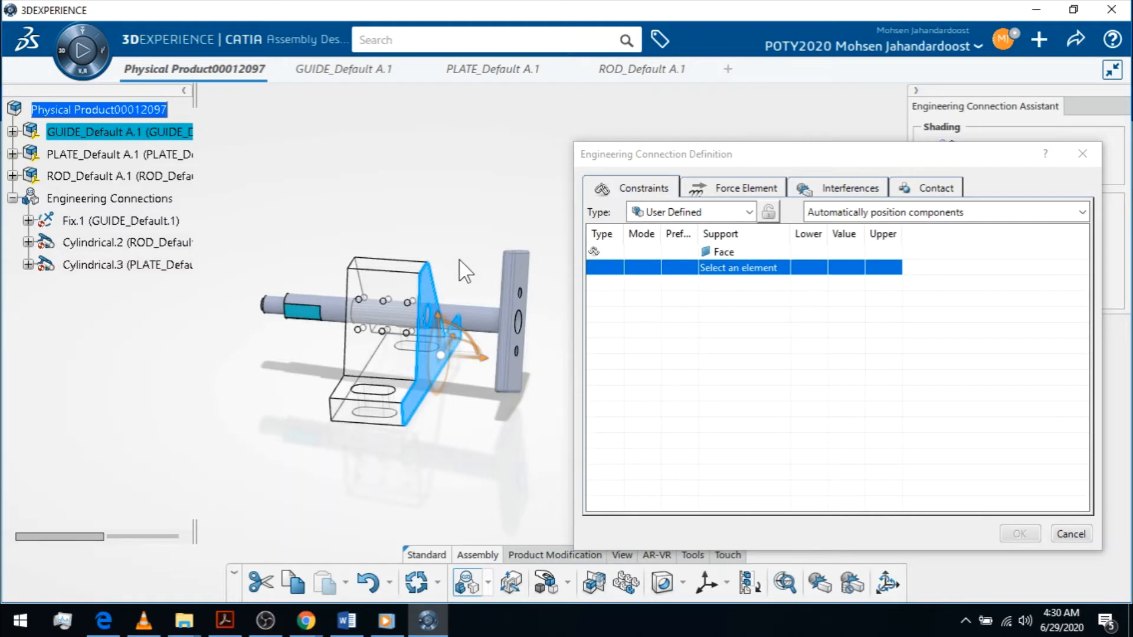
middle_click(459, 259)
middle_drag(529, 307, 389, 245)
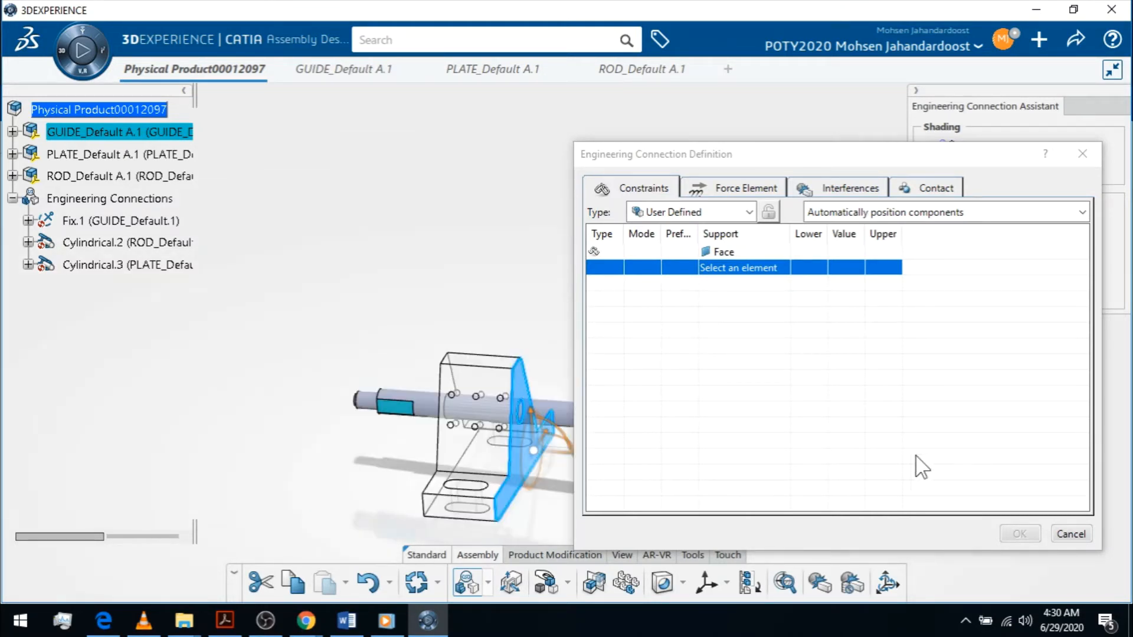
click(1071, 533)
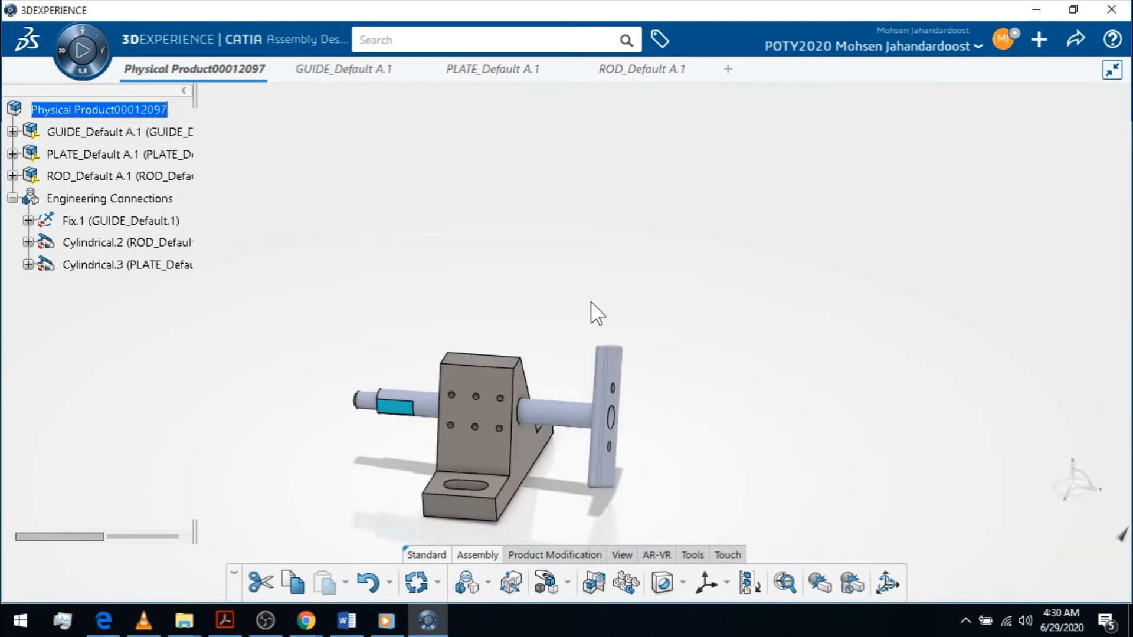
Step: Try a Planar engineering connection between the plate's inner face and the guide's facing side, replacing the contact with an Offset constraint
middle_drag(597, 311, 650, 318)
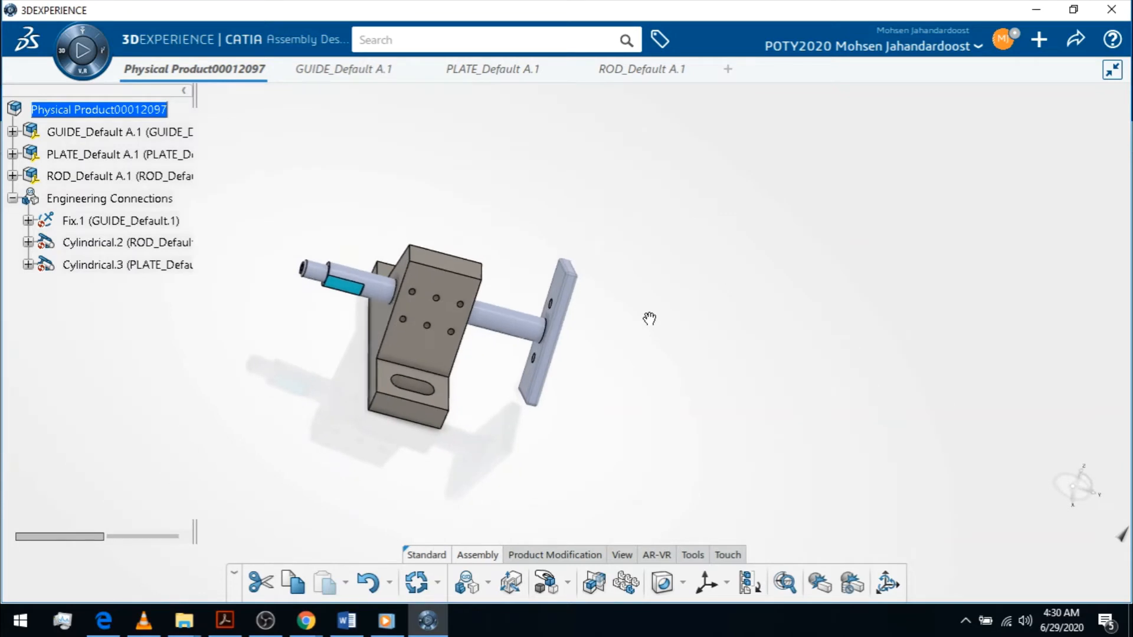
click(563, 279)
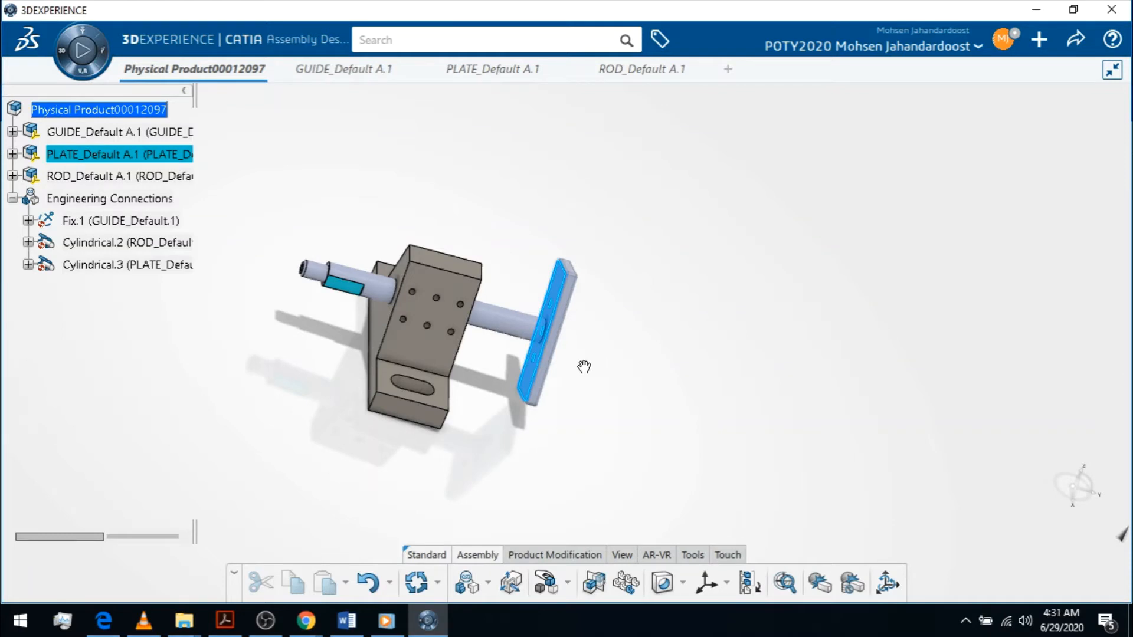
middle_drag(584, 367, 495, 310)
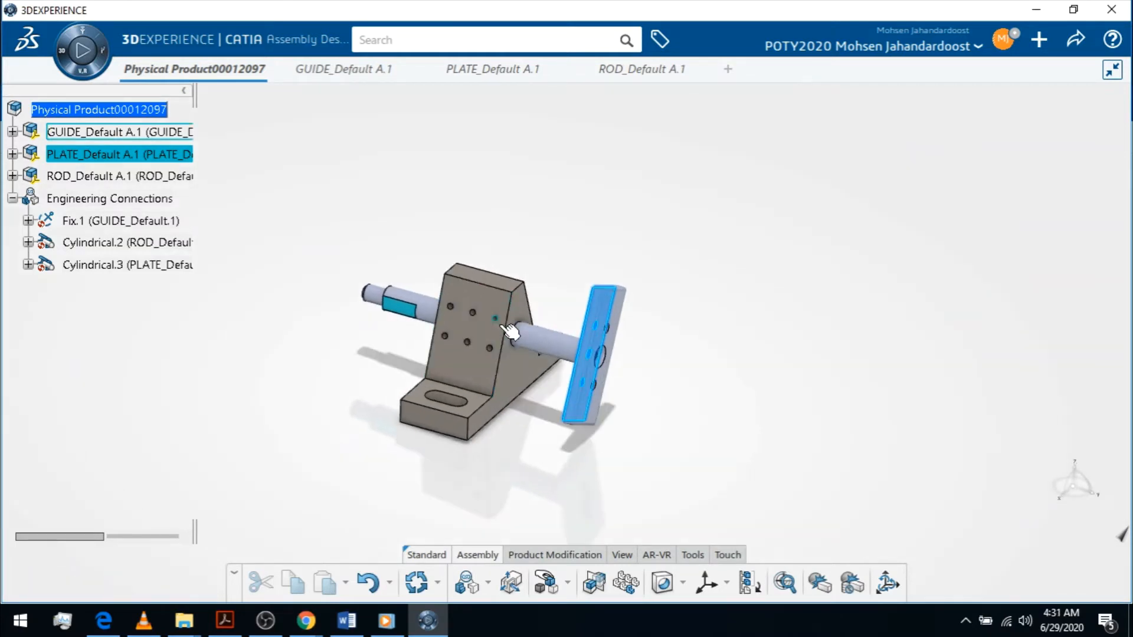
ctrl+click(530, 387)
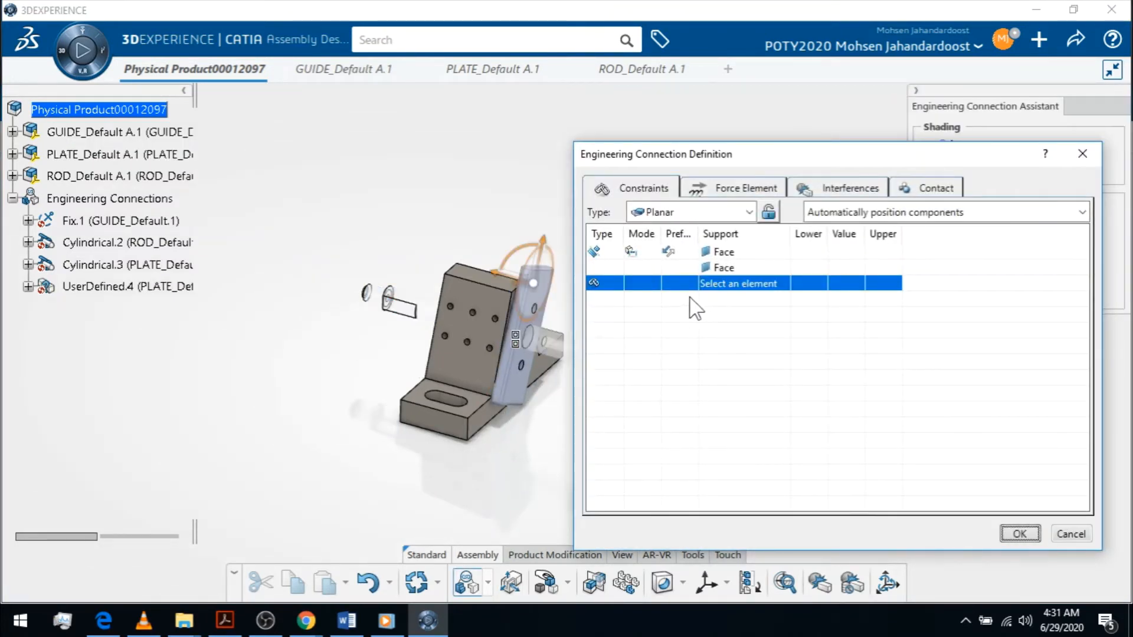
middle_drag(482, 240, 346, 211)
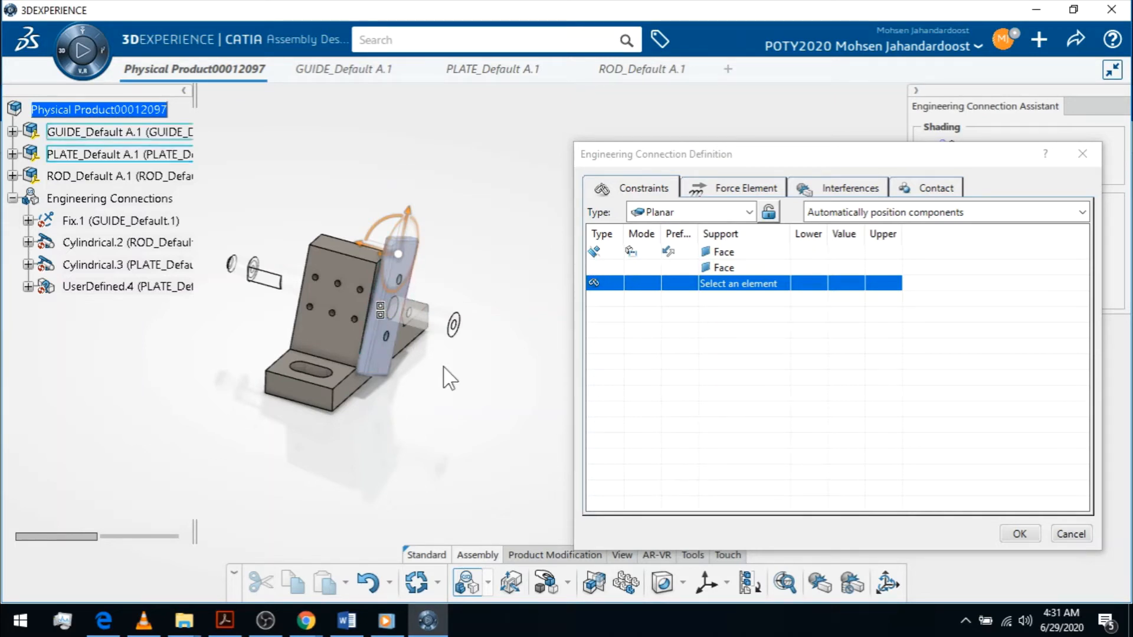
right_click(606, 260)
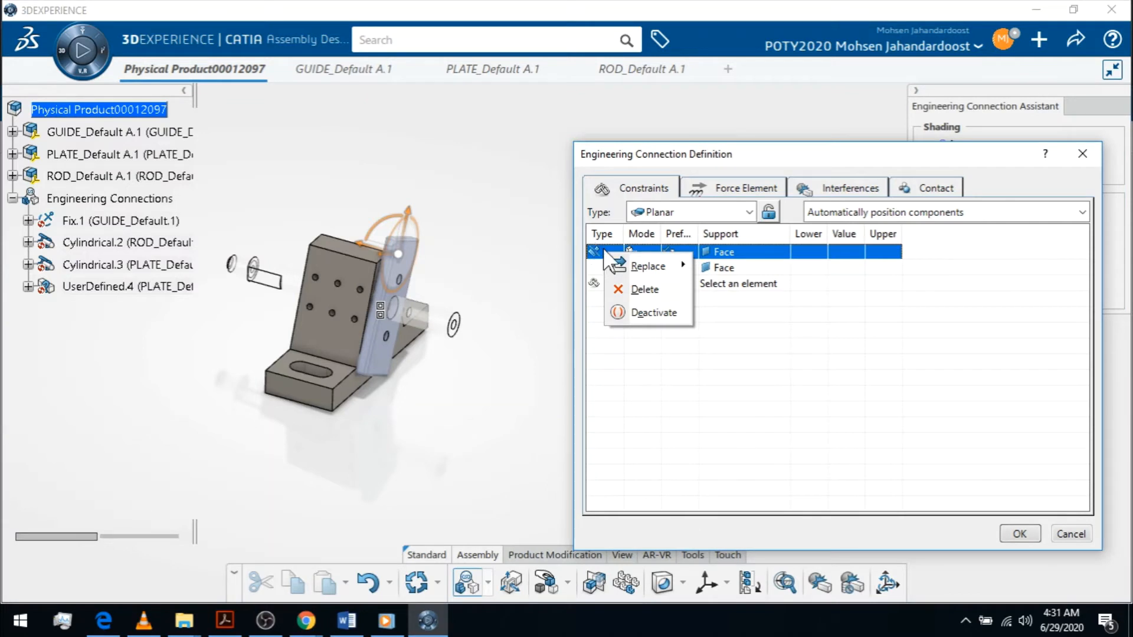
mouse_move(643, 266)
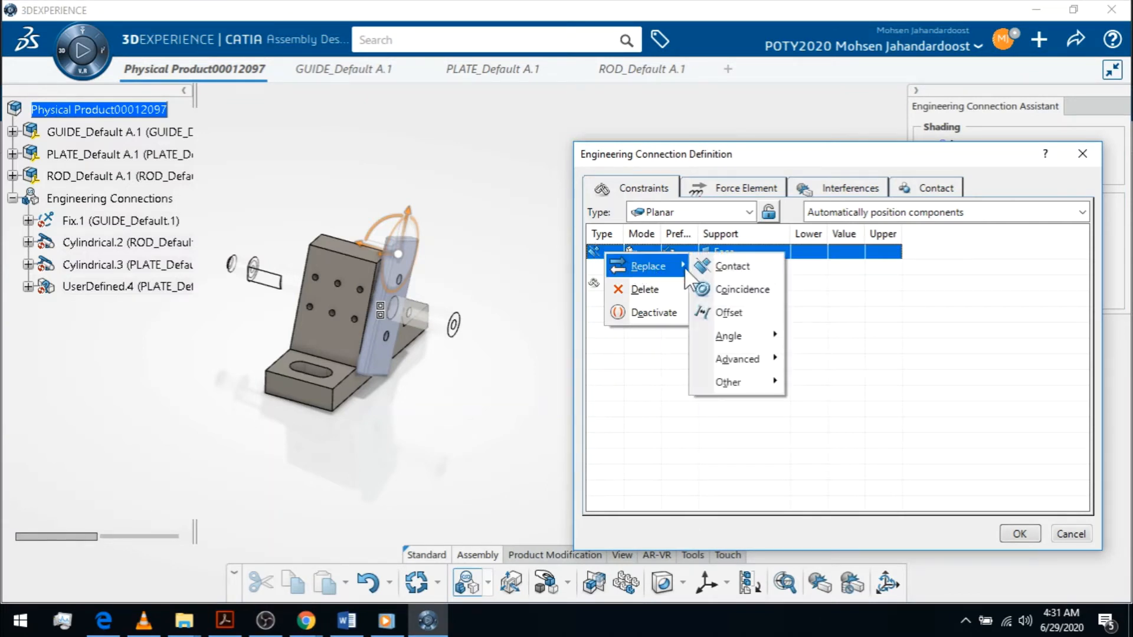
click(726, 313)
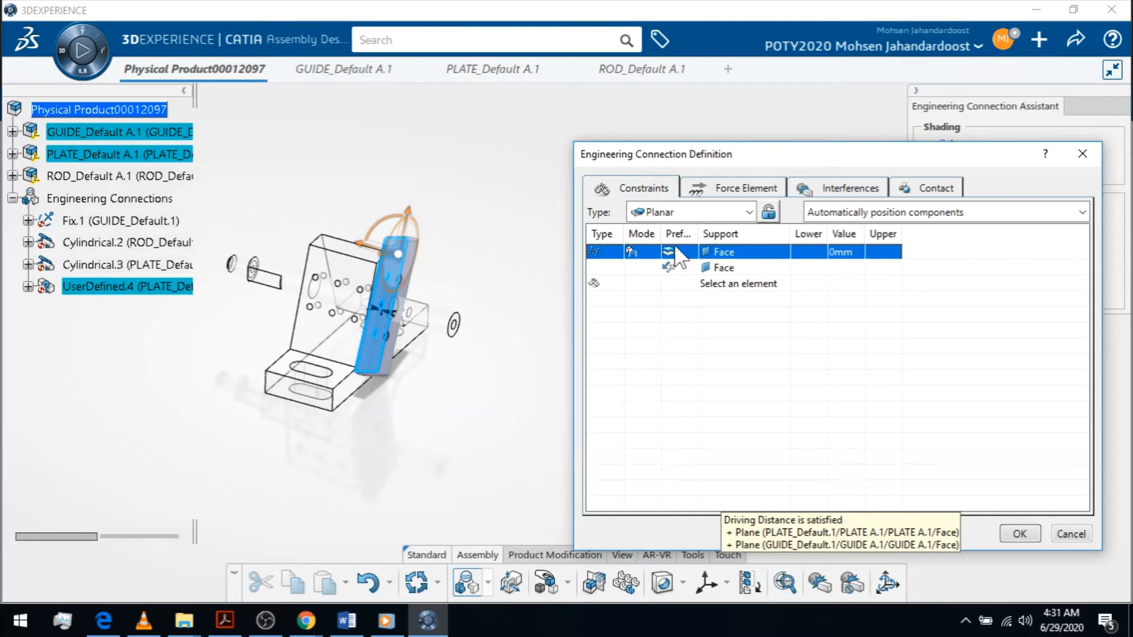
Step: Set the plate-to-guide offset to 40 mm and discard the connection
double_click(842, 257)
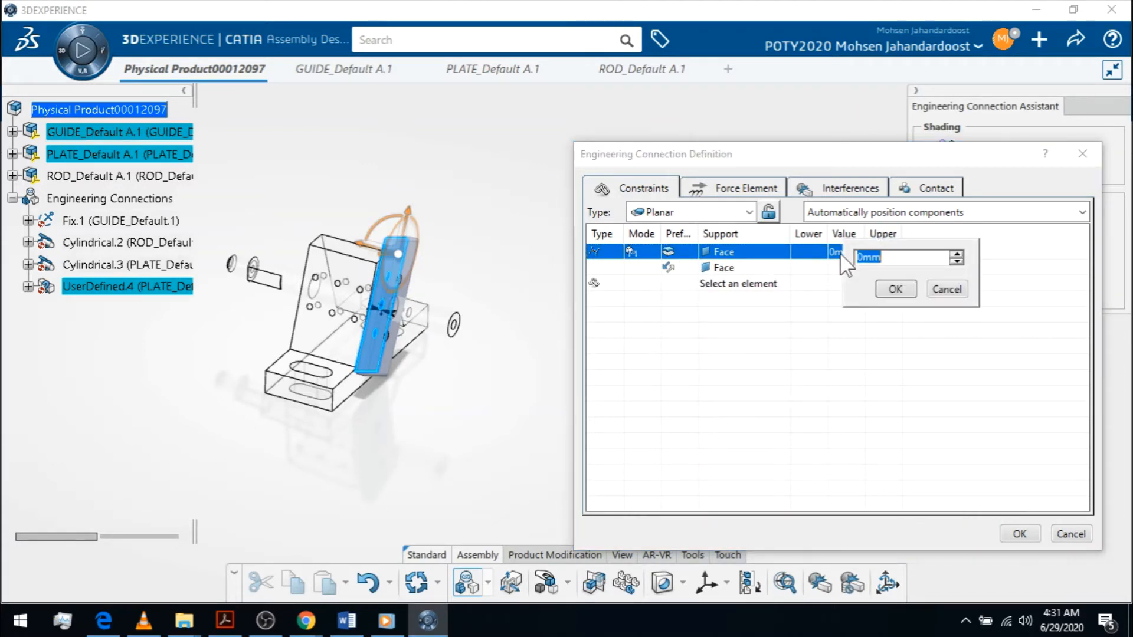
text(40)
click(895, 288)
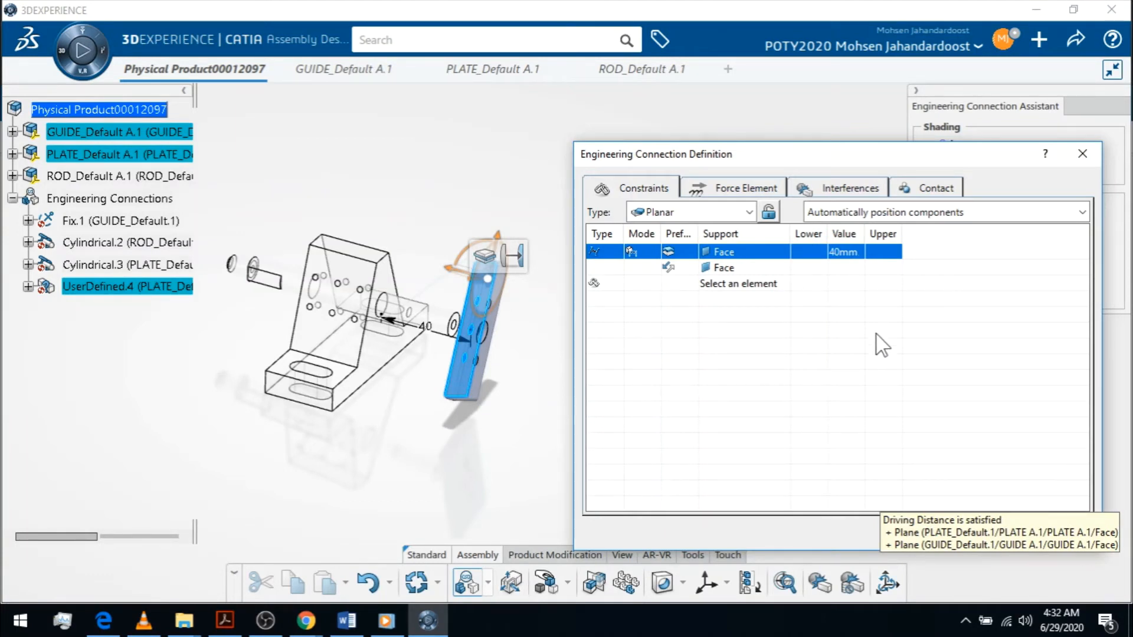
click(972, 409)
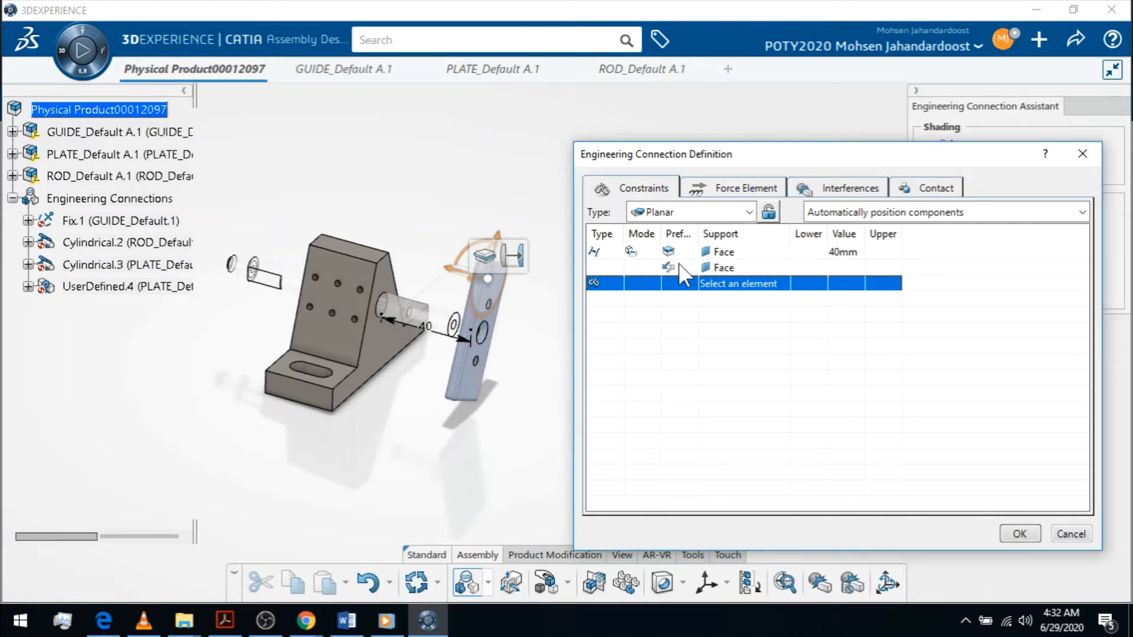
click(1067, 531)
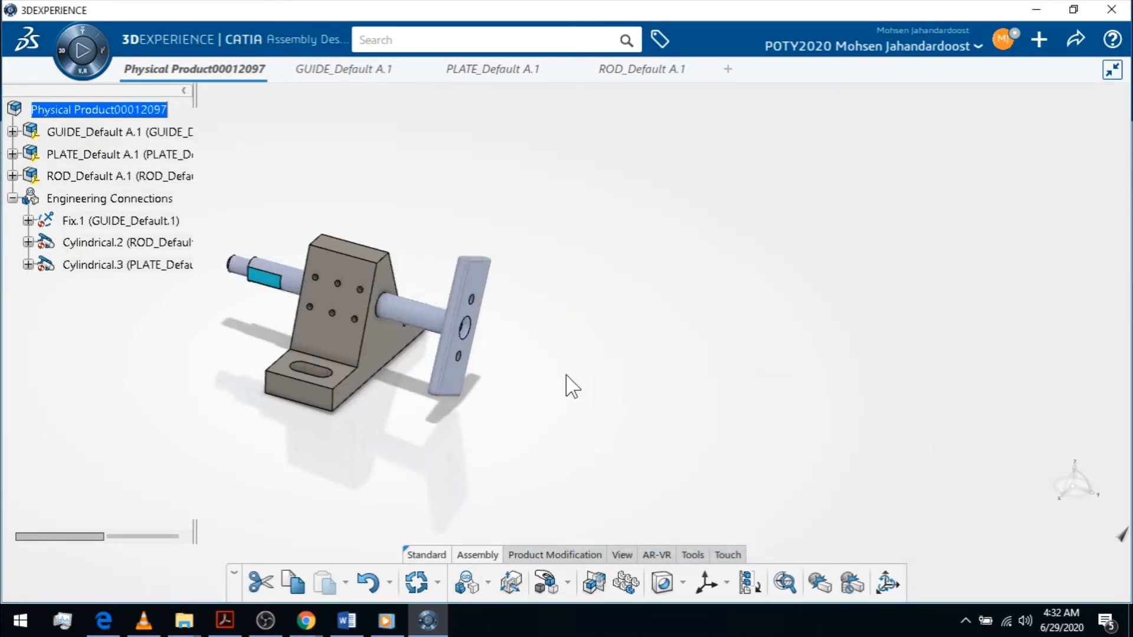
Step: Examine which components the two Cylindrical connections link, and expand the plate-to-rod connection in the tree
middle_drag(565, 387, 597, 379)
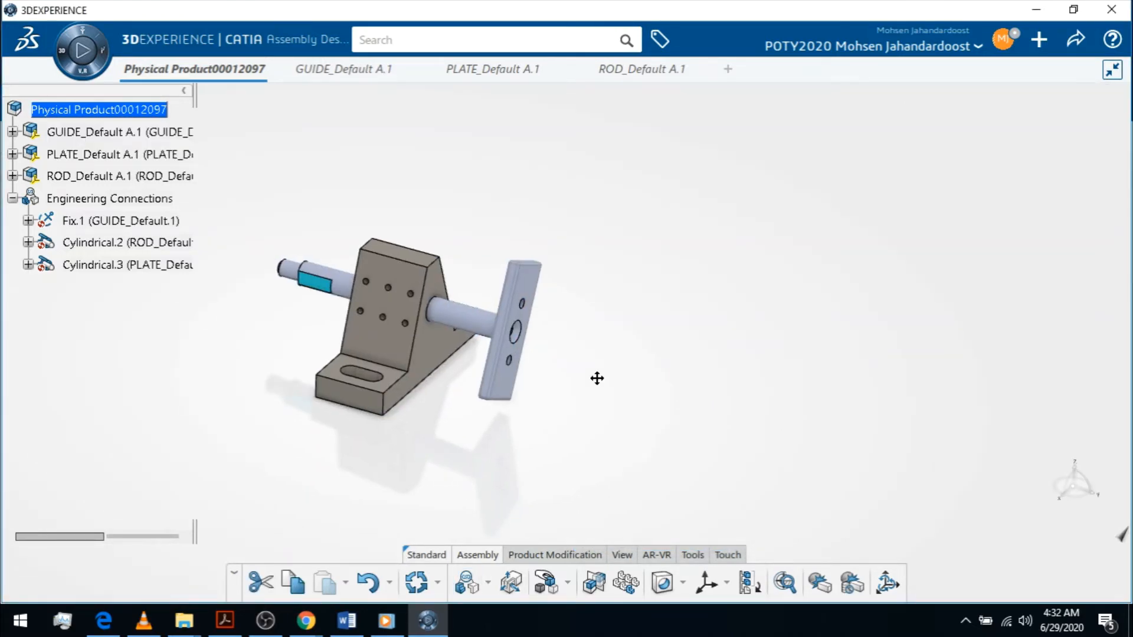
click(137, 244)
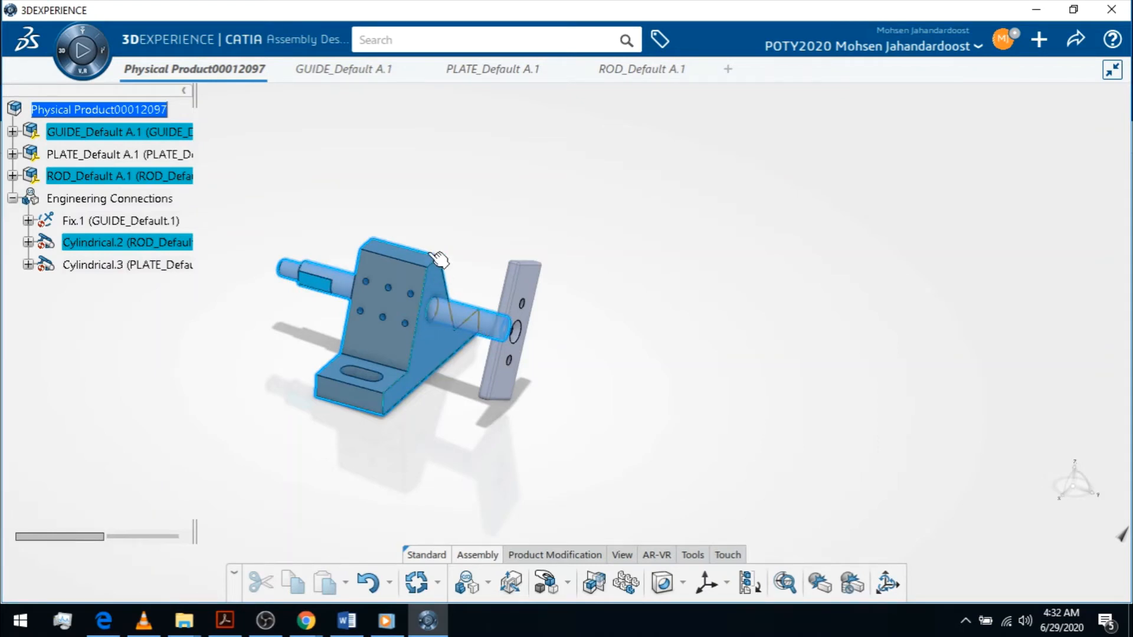
click(28, 264)
click(118, 264)
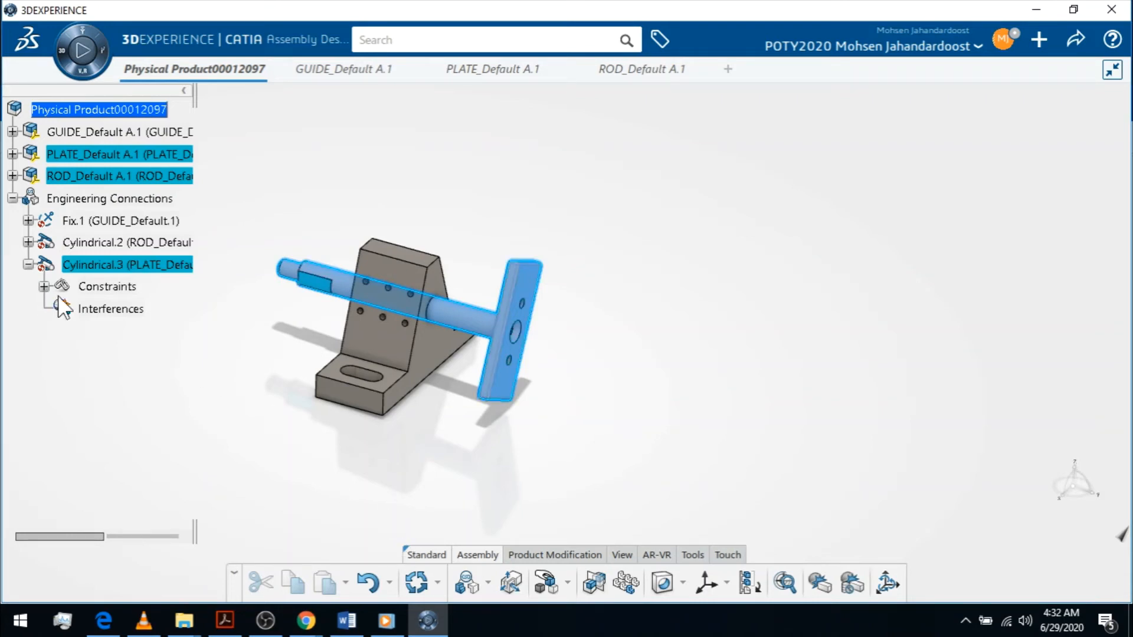
Step: Try to insert an additional Offset constraint in the existing Cylindrical connection between the plate and the rod
click(465, 583)
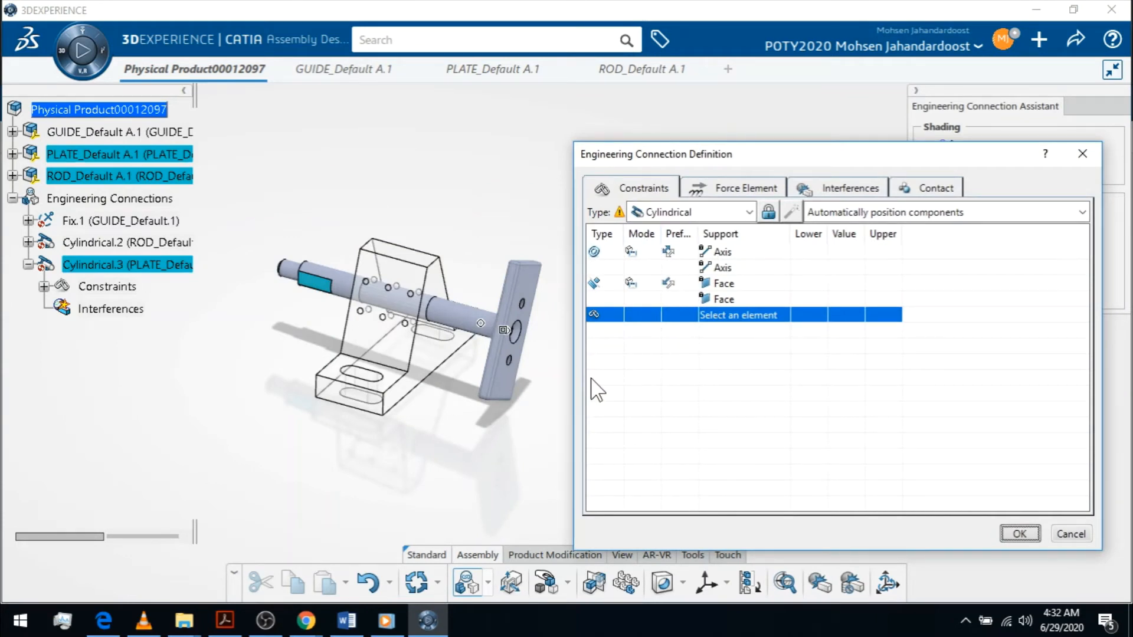
click(747, 210)
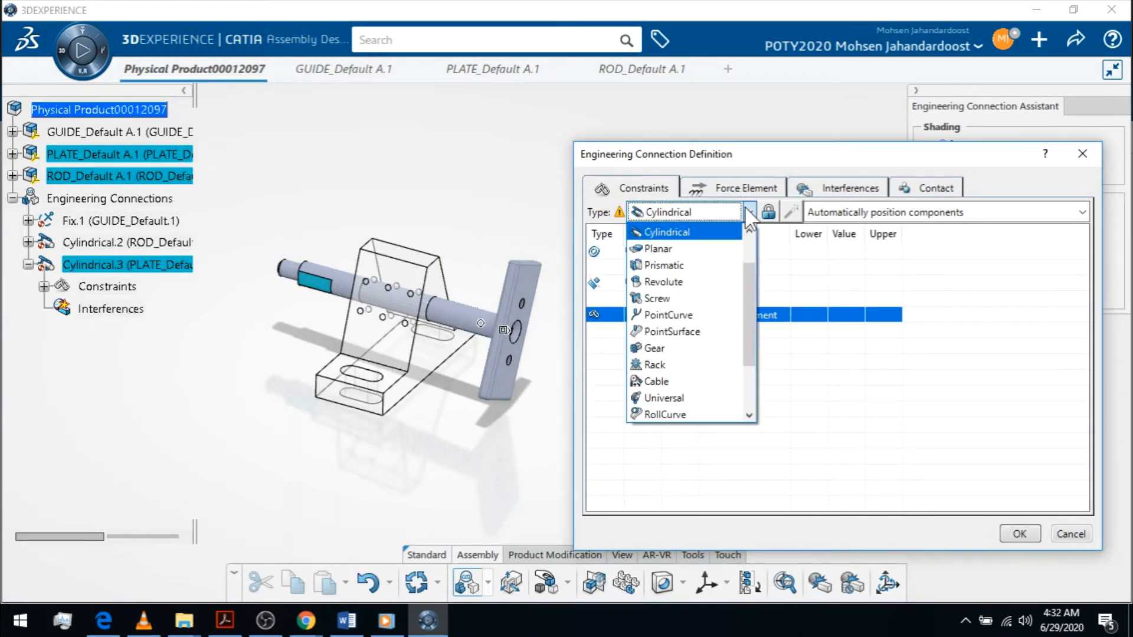
scroll(702, 239, up, 1)
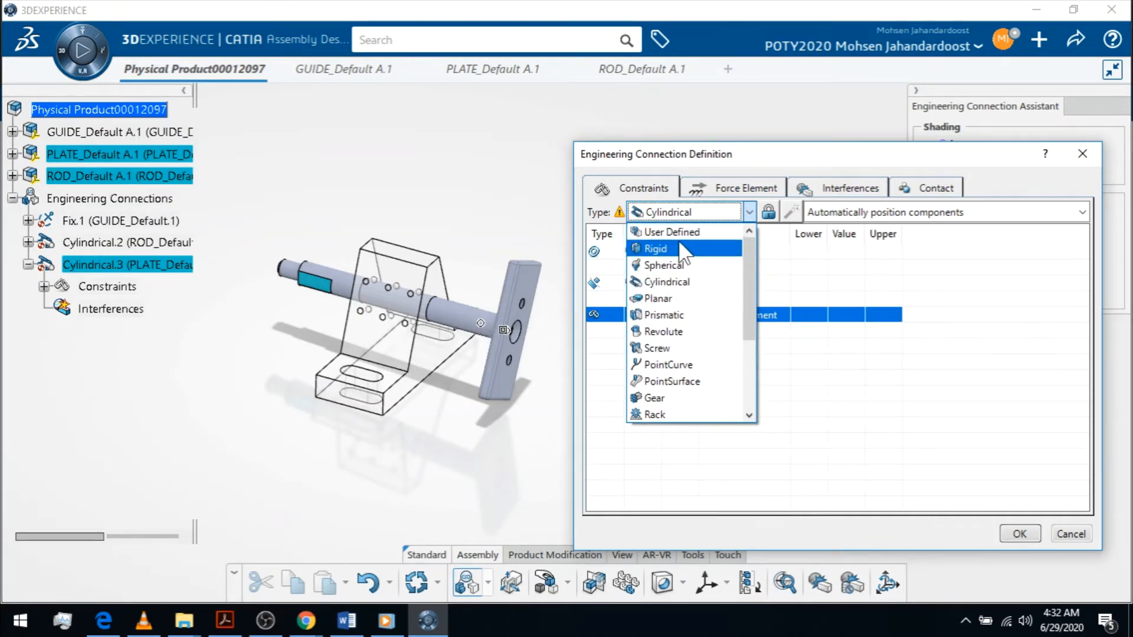
click(597, 343)
right_click(606, 316)
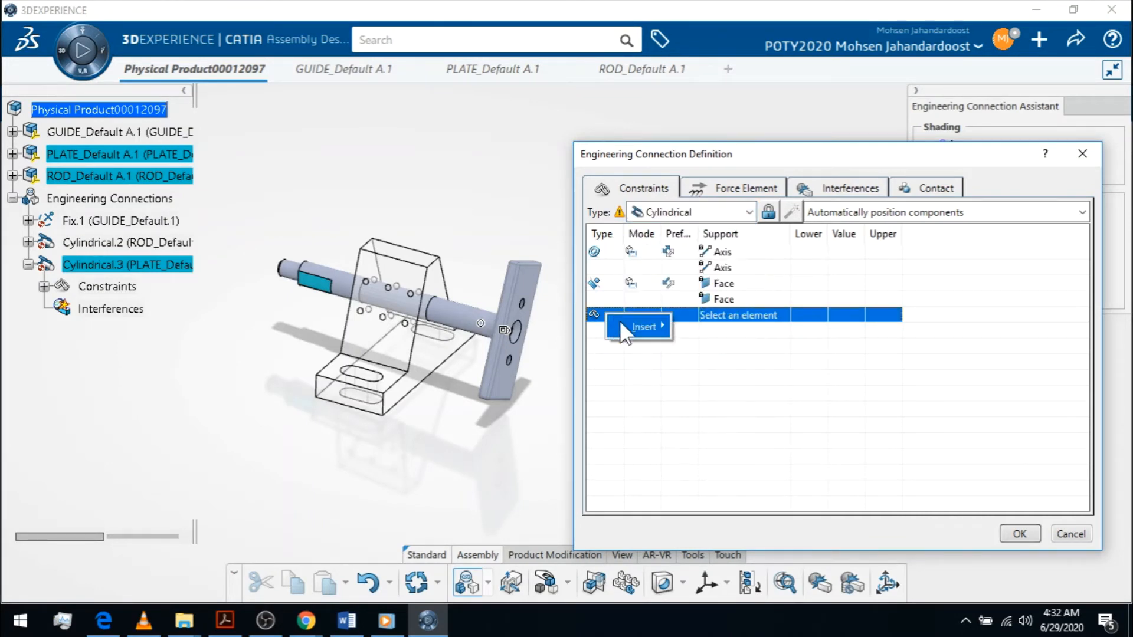
mouse_move(629, 325)
click(700, 366)
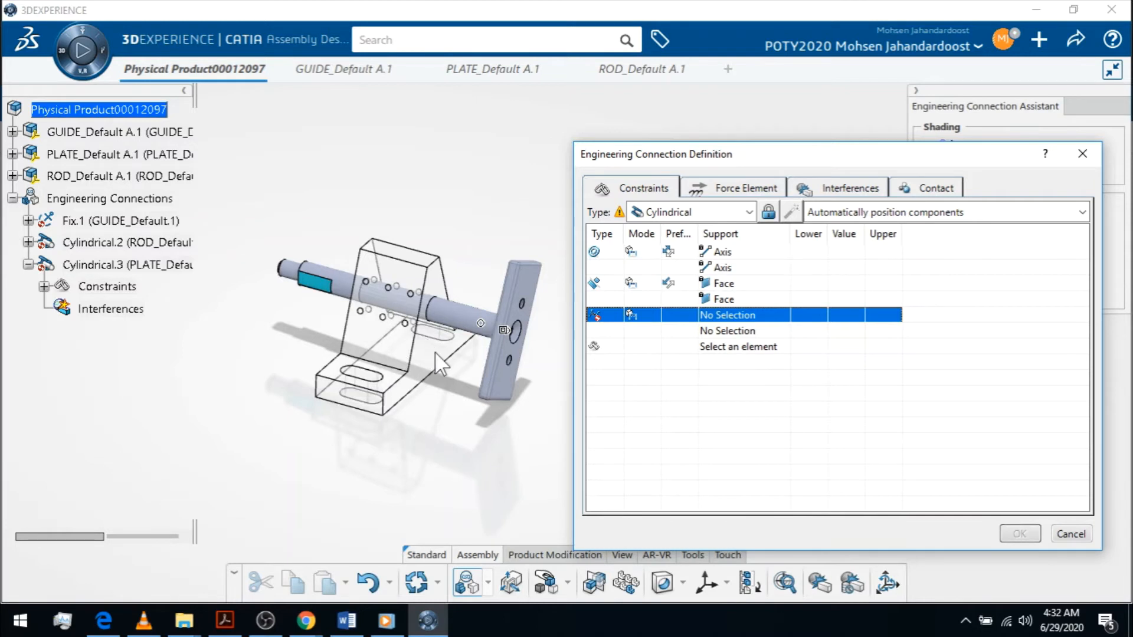
Step: Try to use the plate's inner face and a guide face as the offset's supports, and discard the changes to the connection
middle_drag(452, 365, 438, 385)
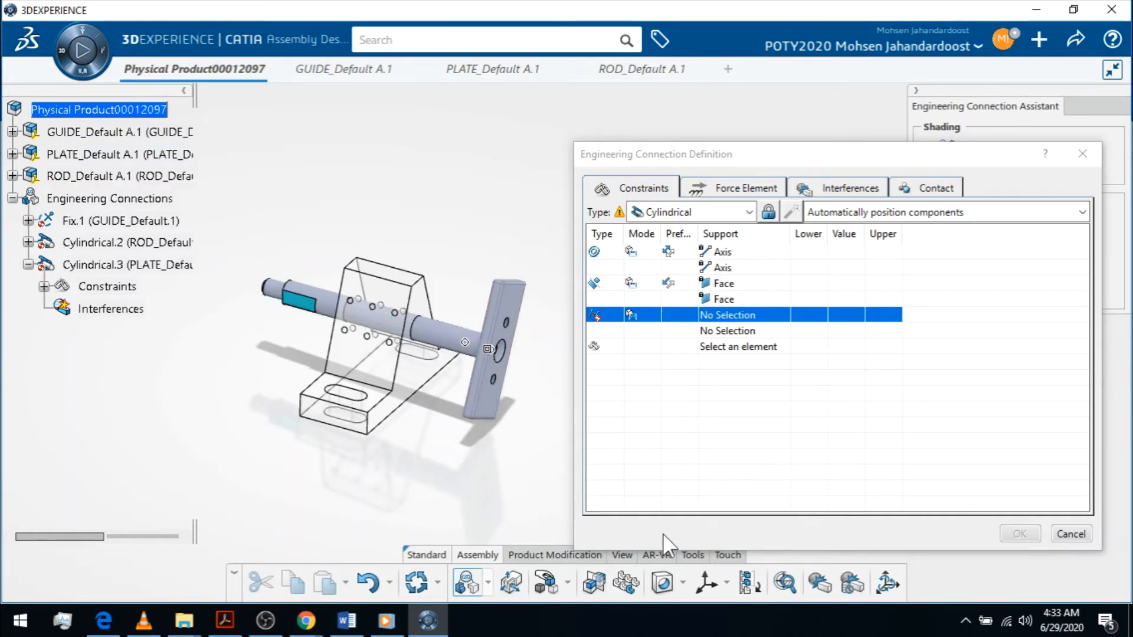
click(698, 557)
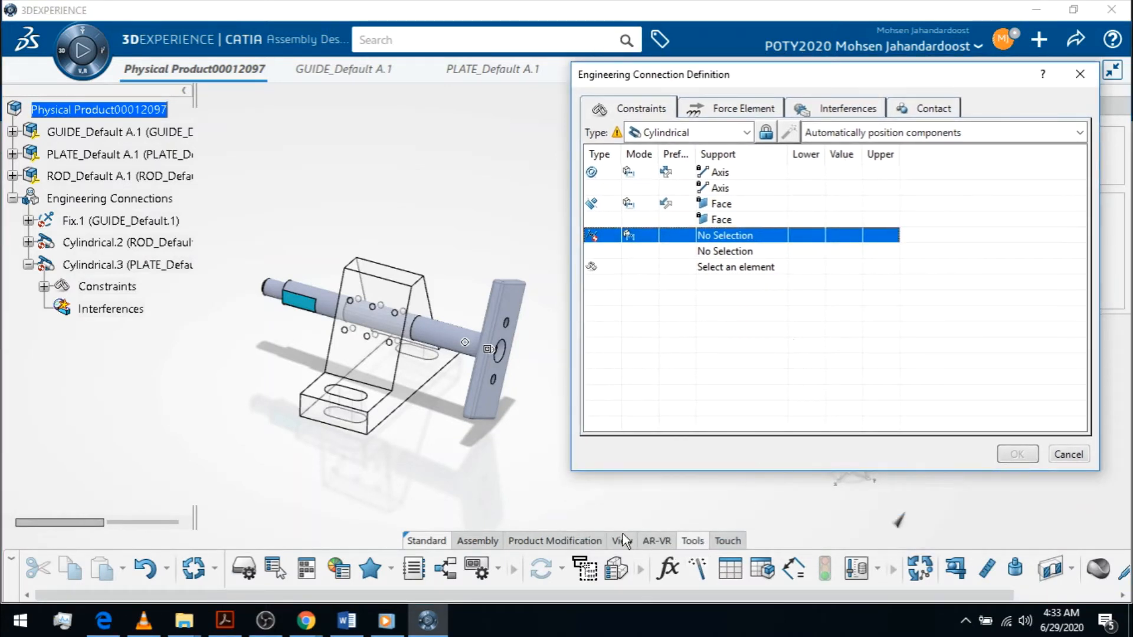
click(622, 535)
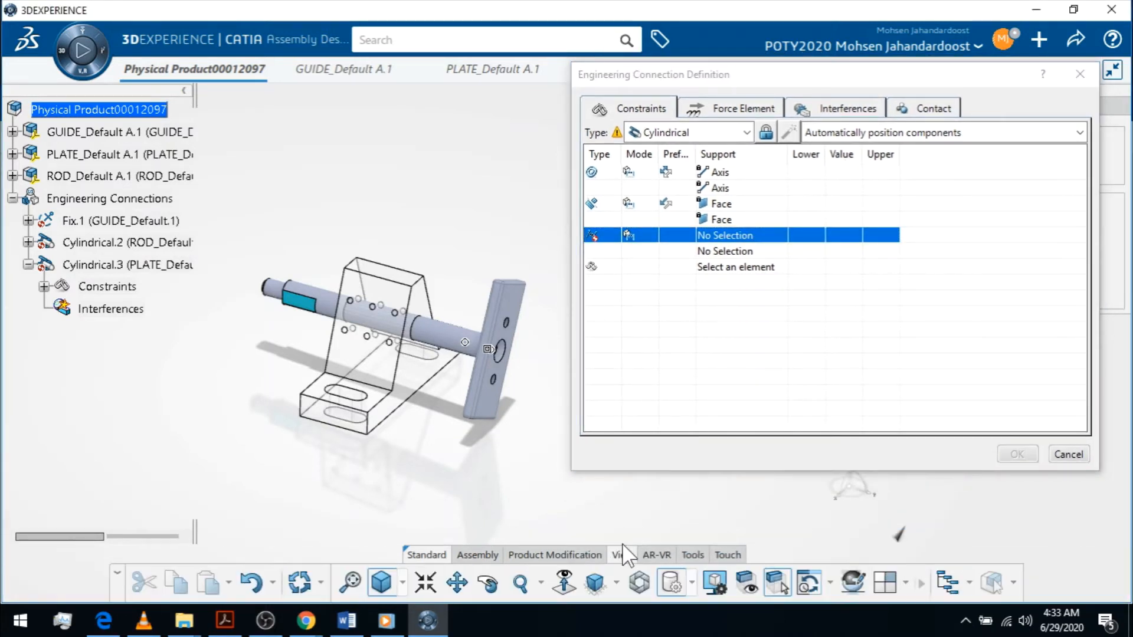
click(490, 585)
drag(412, 444, 604, 453)
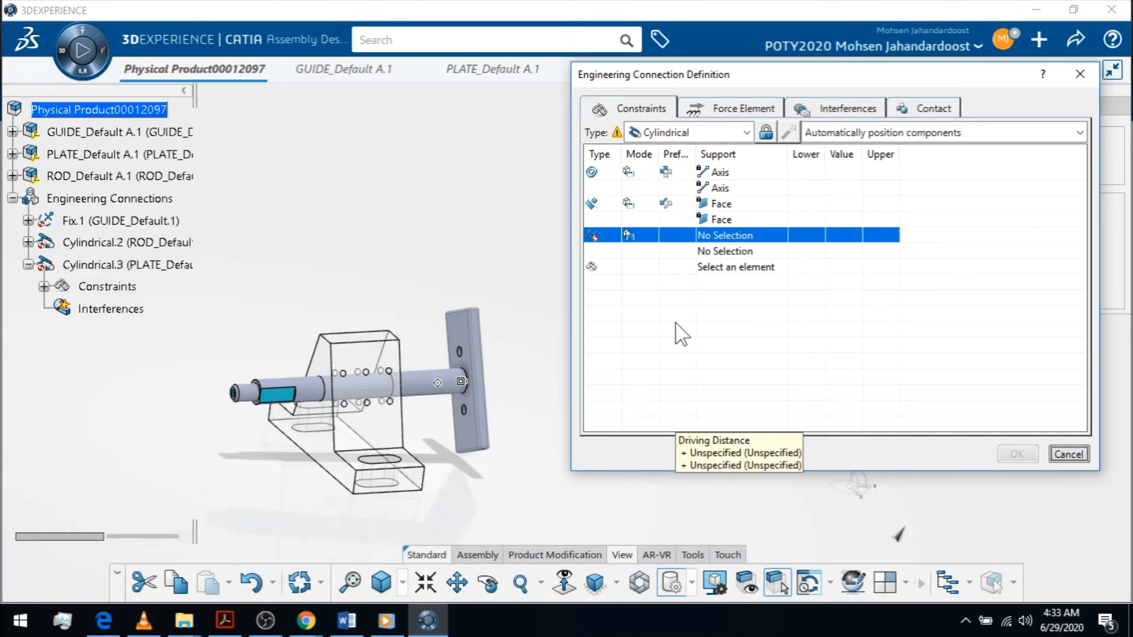
click(460, 329)
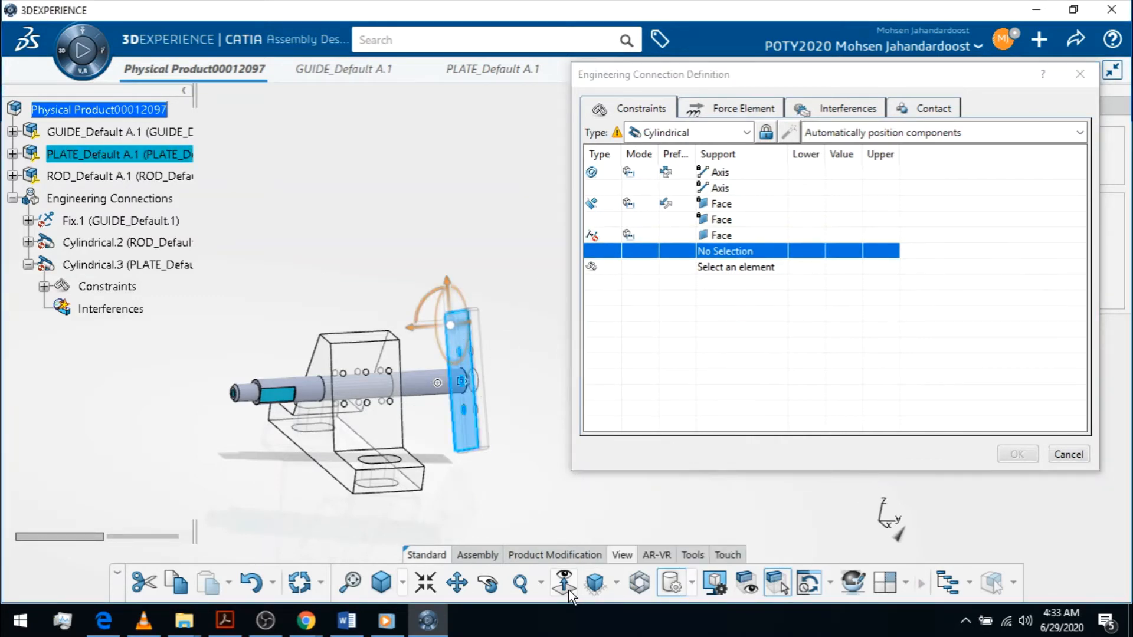
click(488, 590)
drag(541, 379, 399, 288)
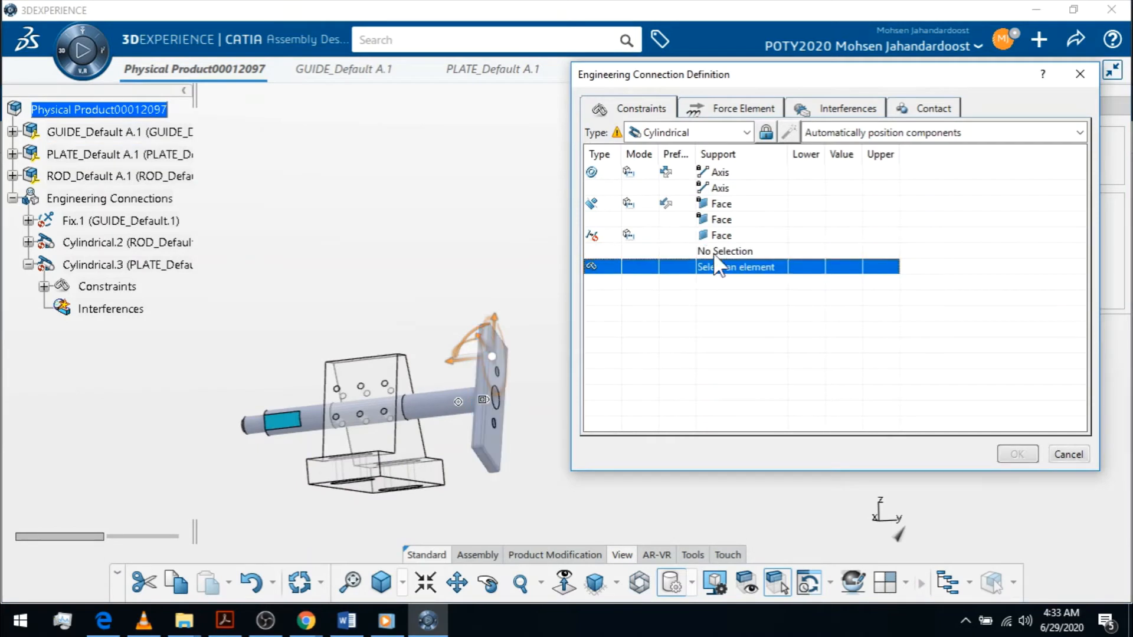
click(410, 454)
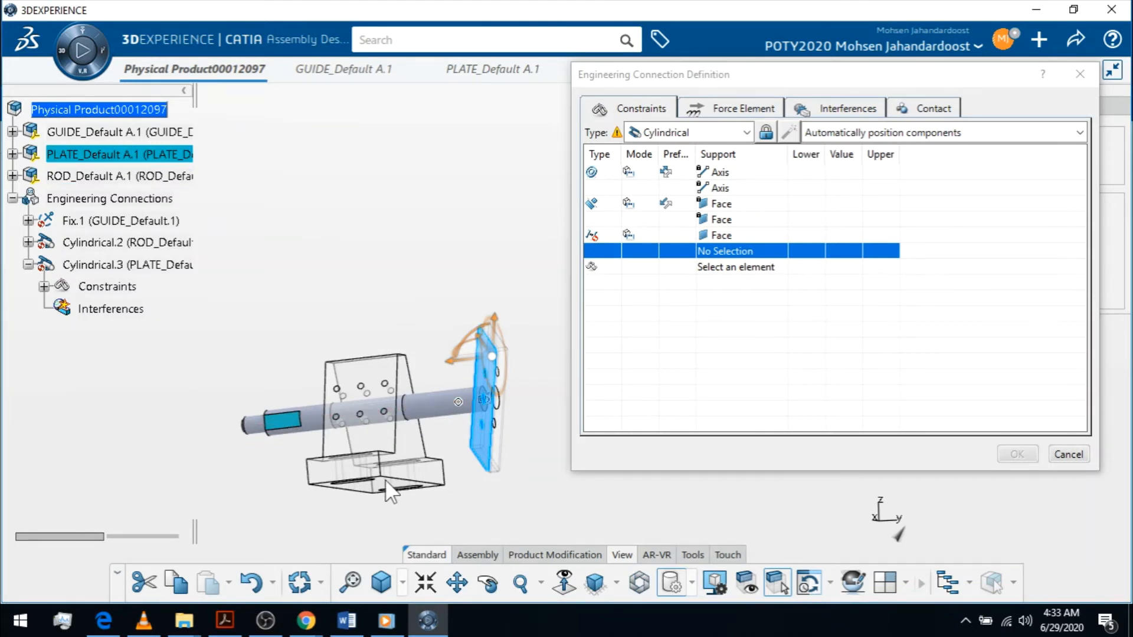
click(1060, 454)
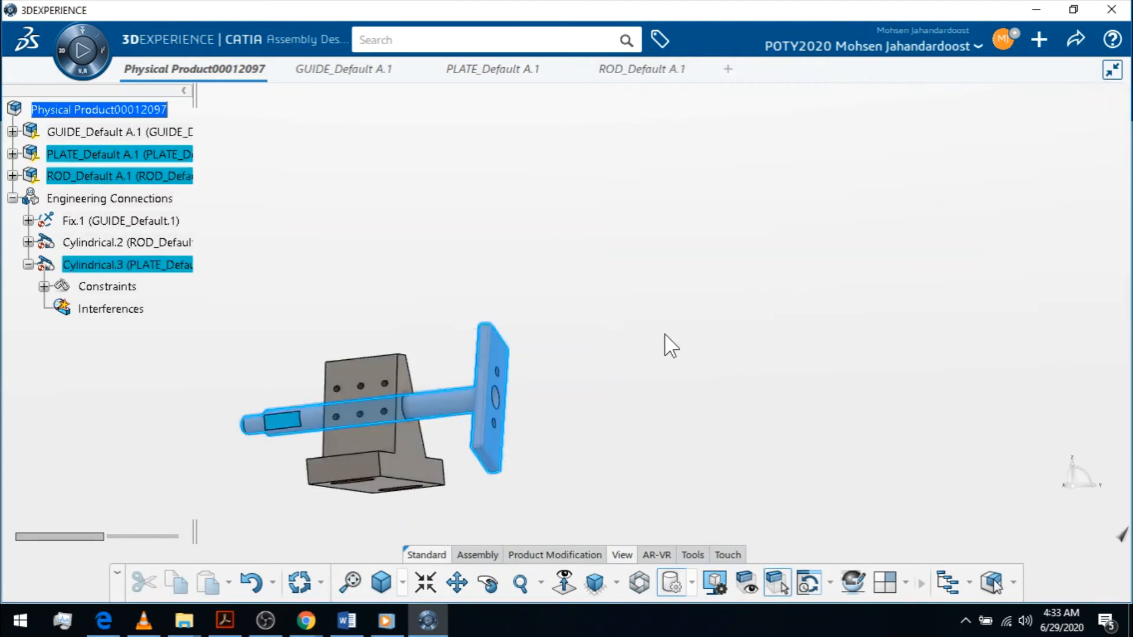
middle_drag(682, 258, 691, 232)
click(734, 342)
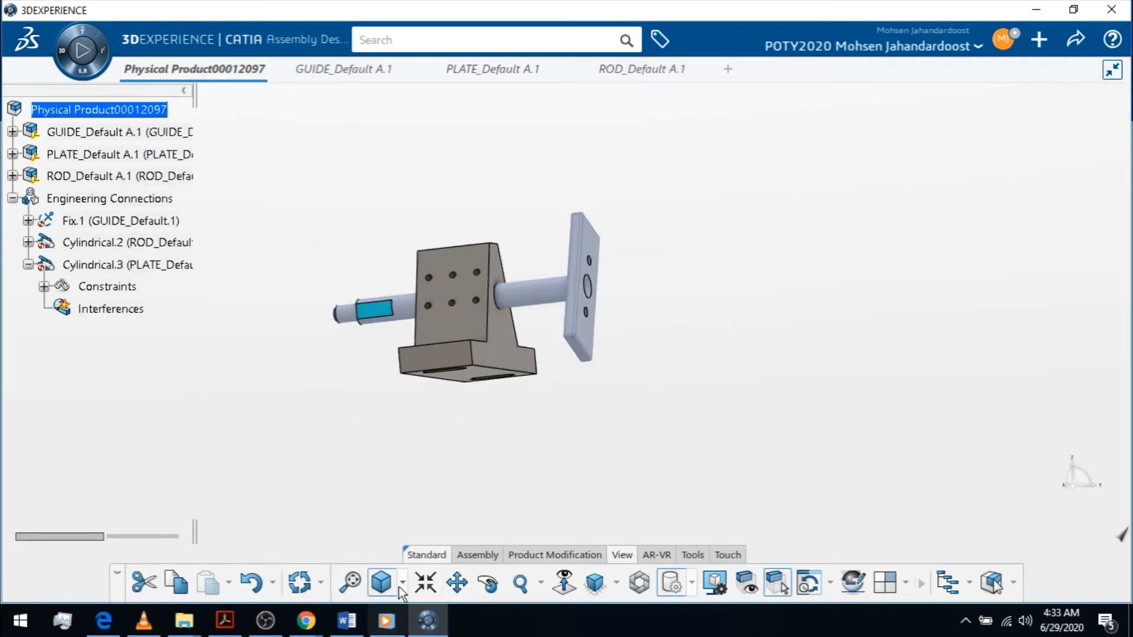
click(476, 557)
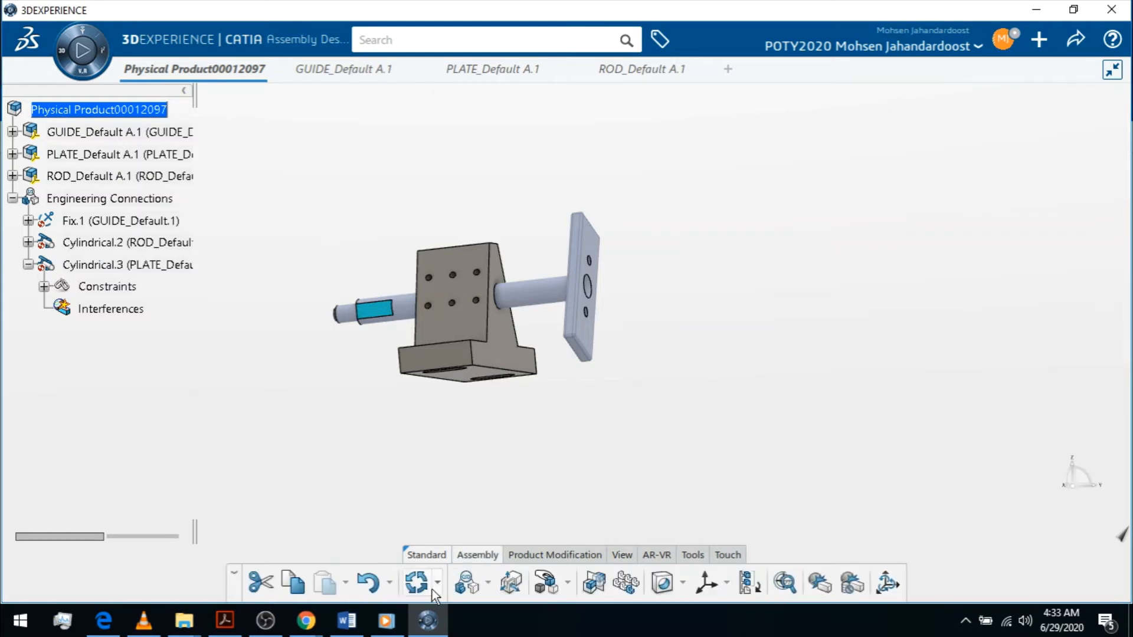
middle_drag(505, 310, 501, 341)
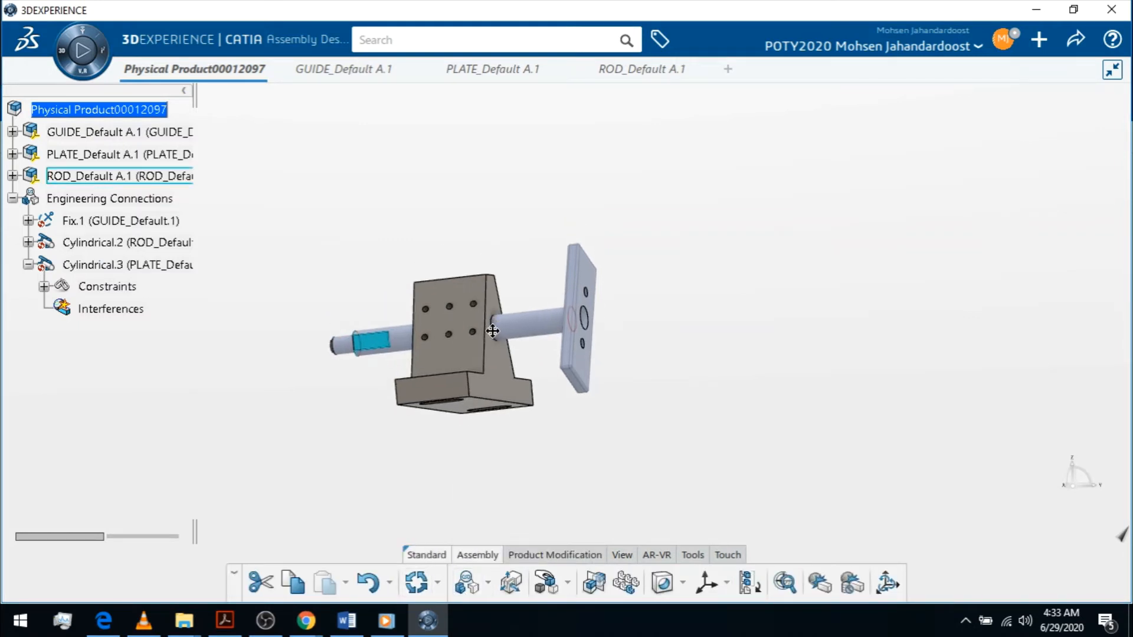
click(467, 583)
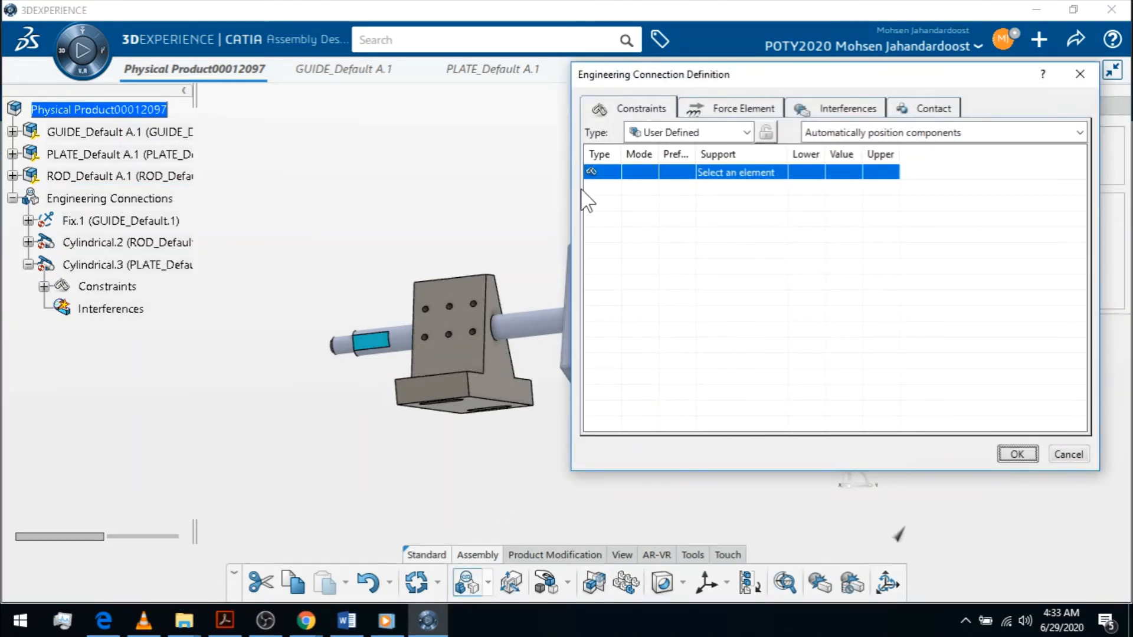
click(493, 384)
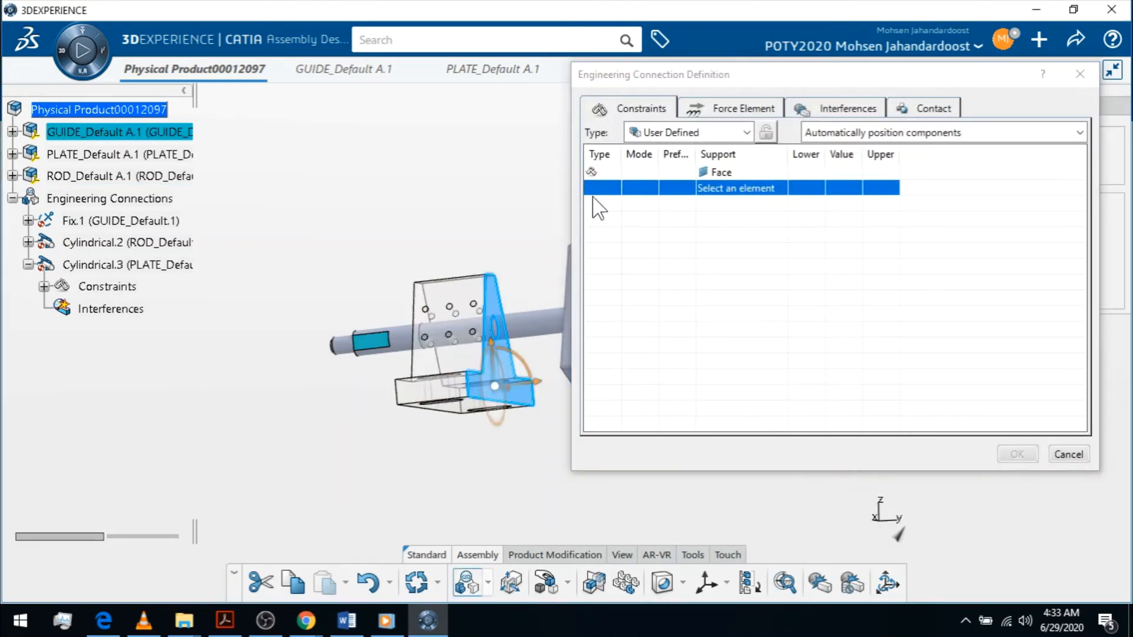
click(1067, 454)
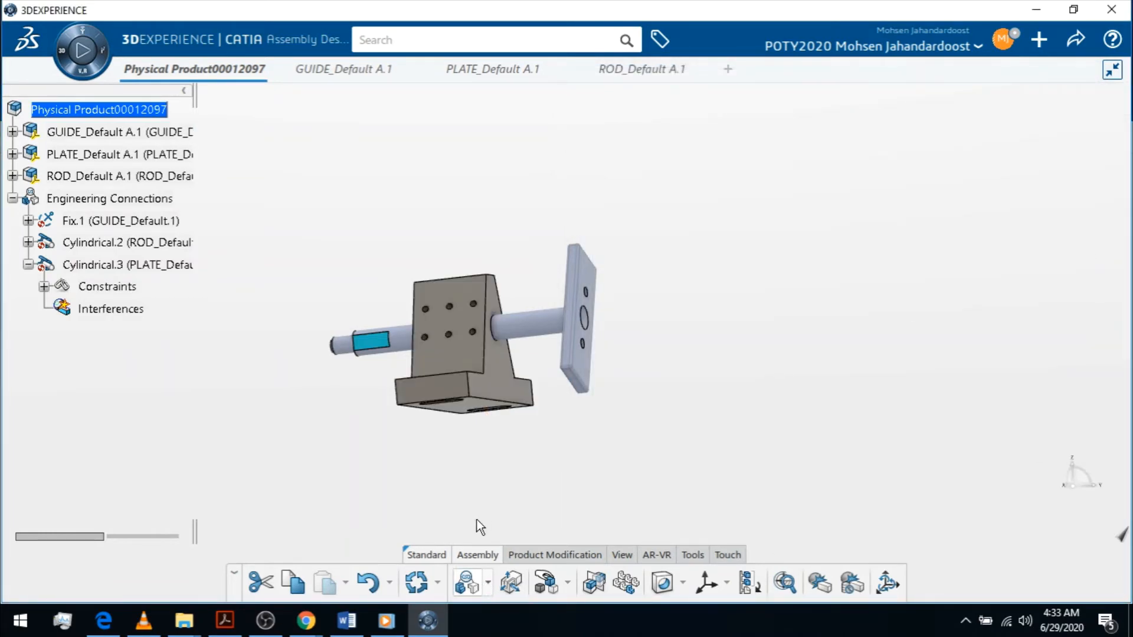
Step: Create a new engineering connection with an Offset constraint between the guide's side face and the plate's facing inner face
right_click(604, 180)
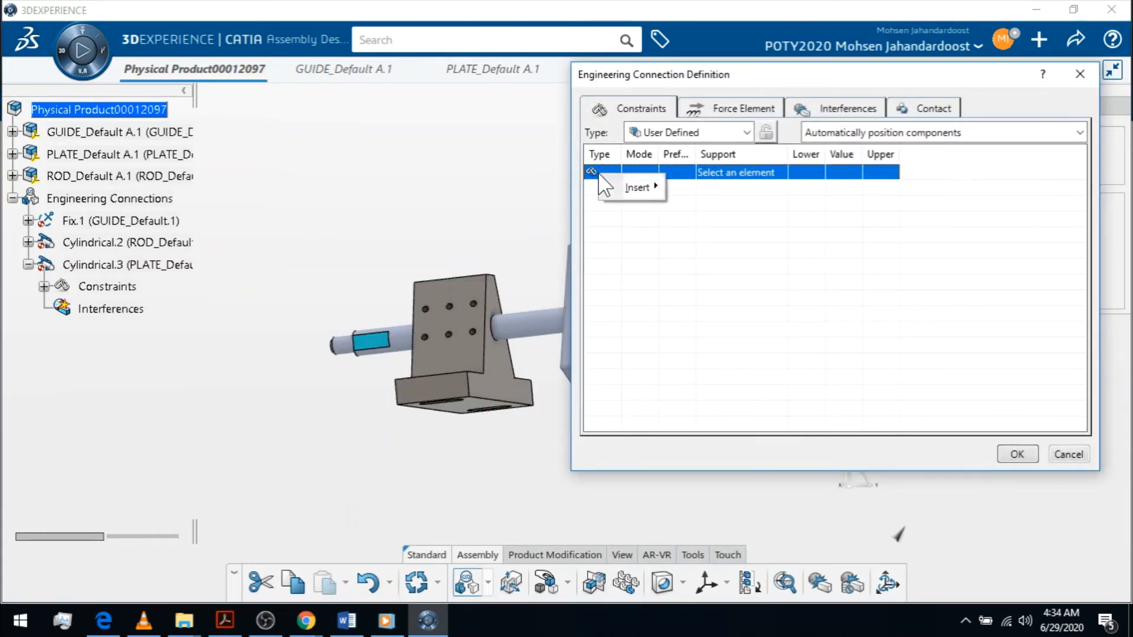
mouse_move(639, 187)
click(696, 235)
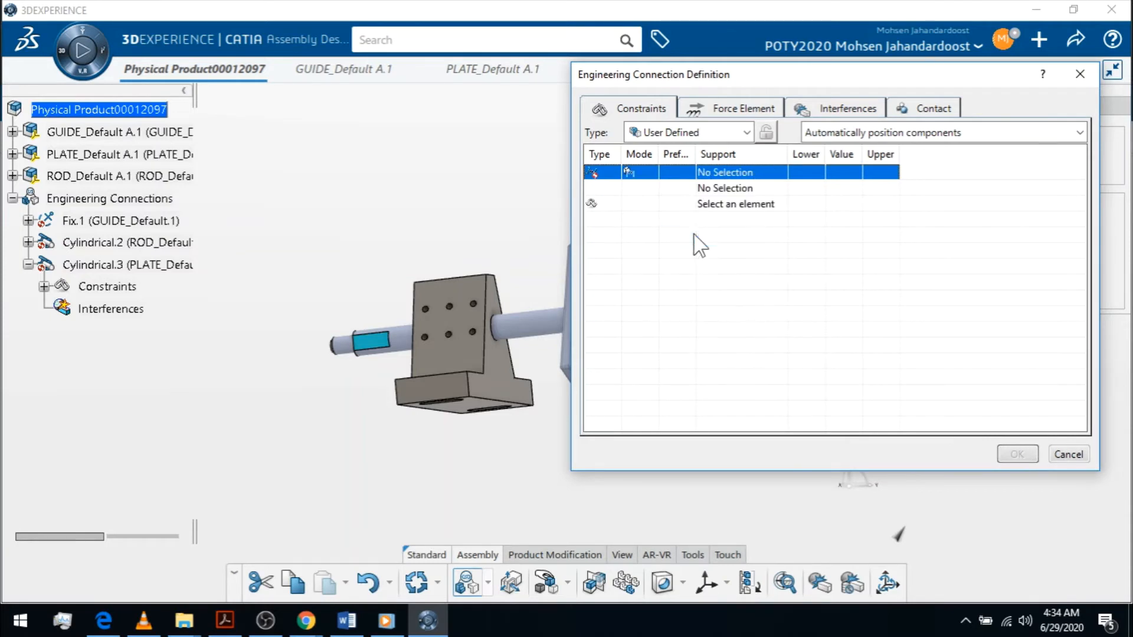
click(495, 395)
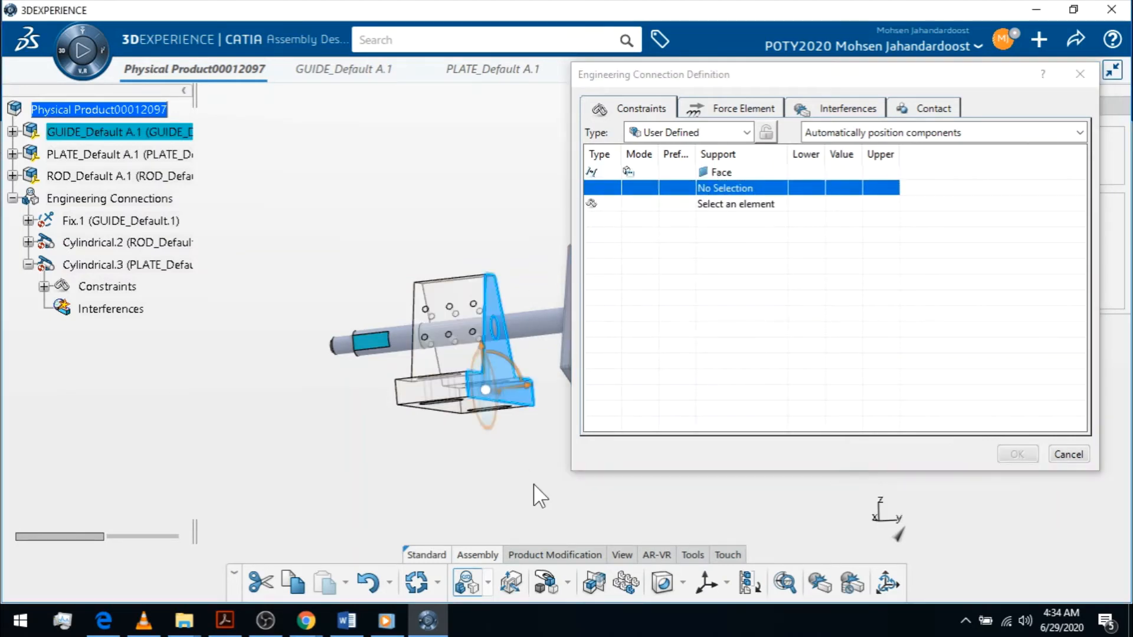
click(621, 553)
click(488, 583)
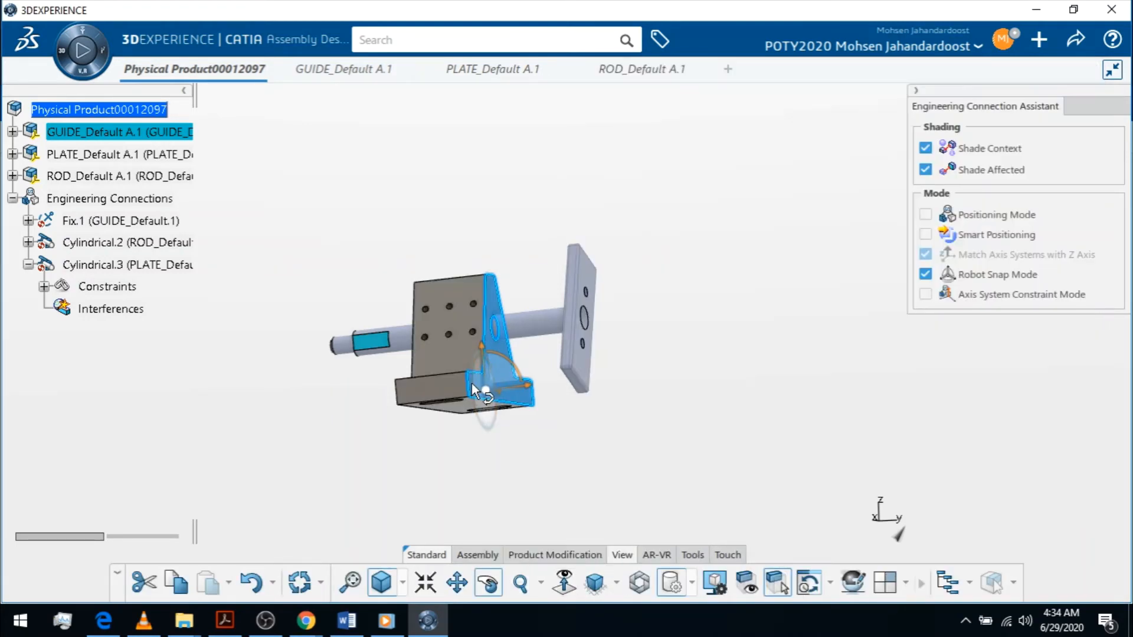
drag(519, 435, 636, 497)
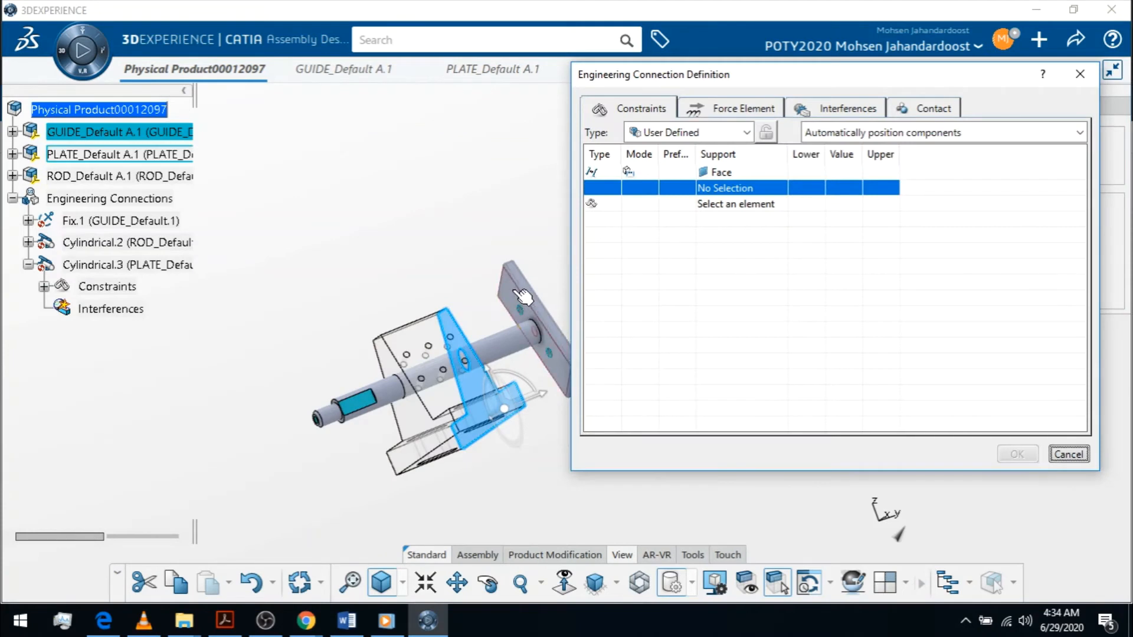
click(552, 345)
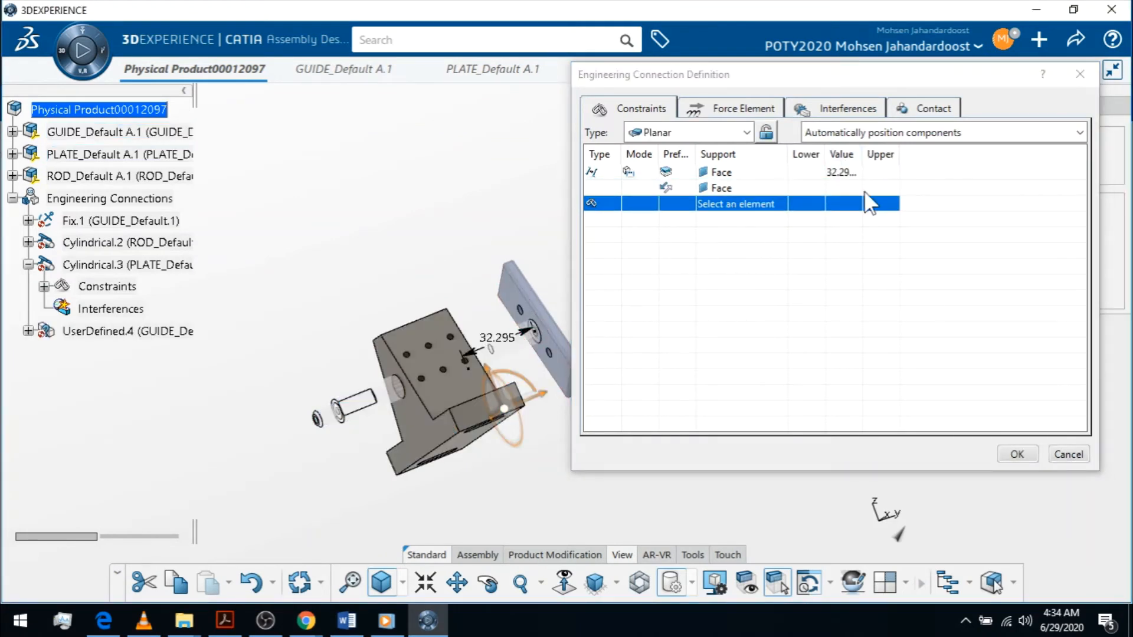
Step: Set the guide-to-plate offset to 40 mm and accept the connection, making "check no clash" a specification
click(853, 174)
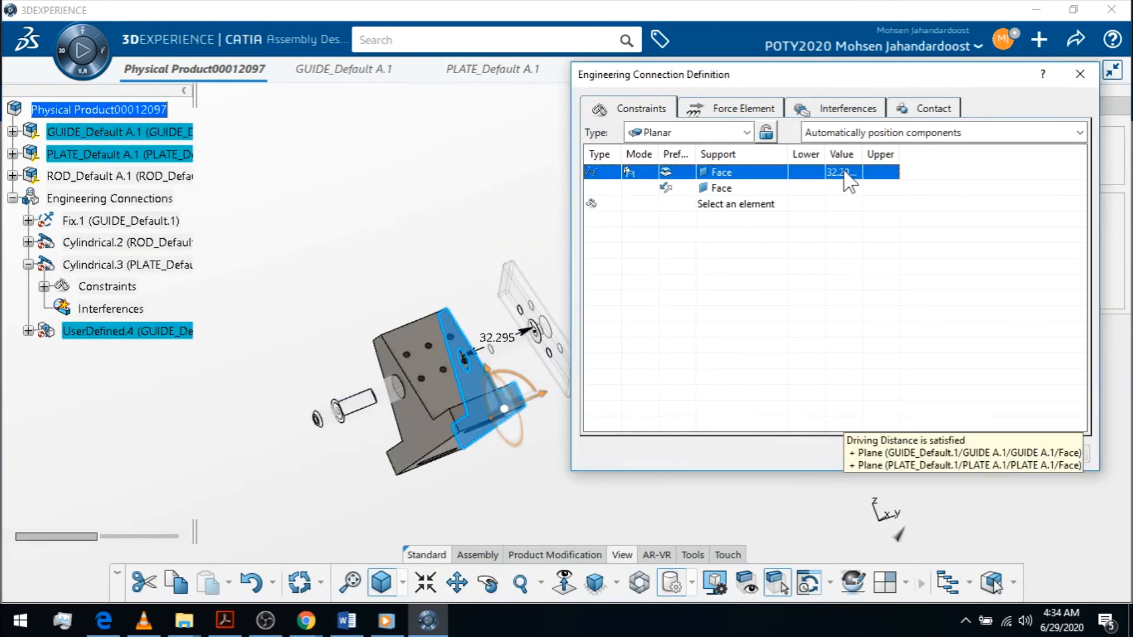
double_click(837, 172)
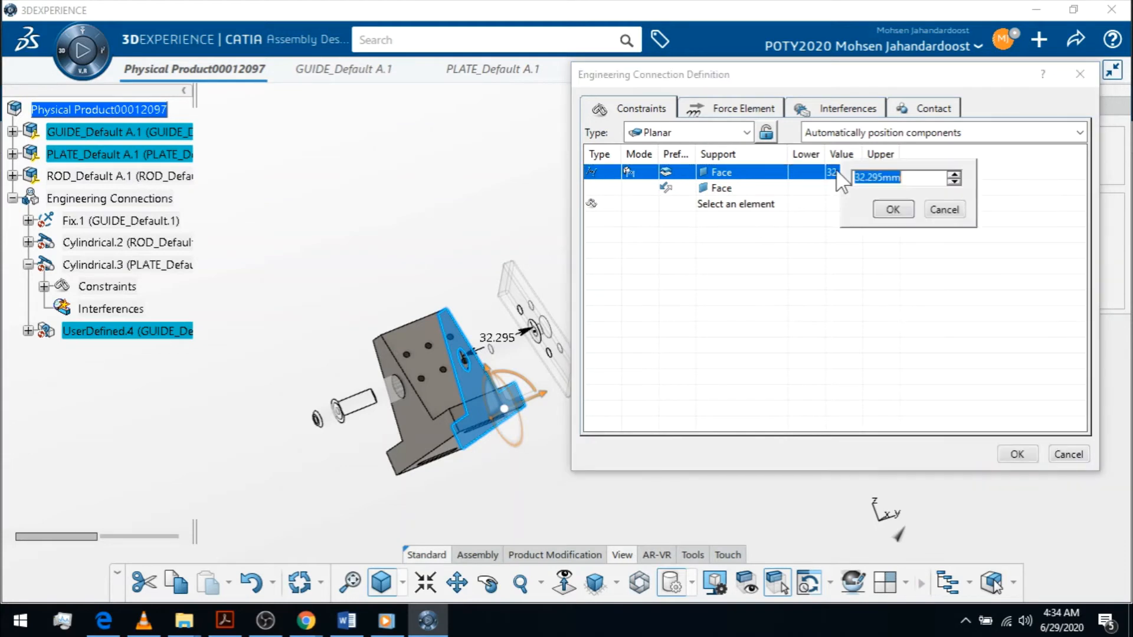
text(40)
key(Return)
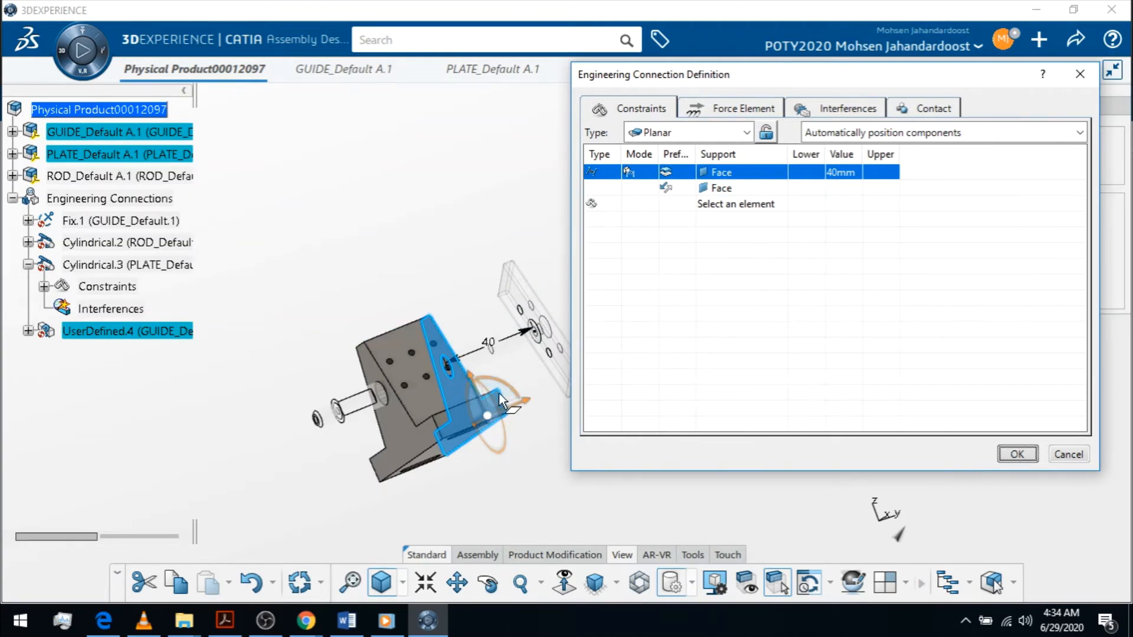
click(1025, 452)
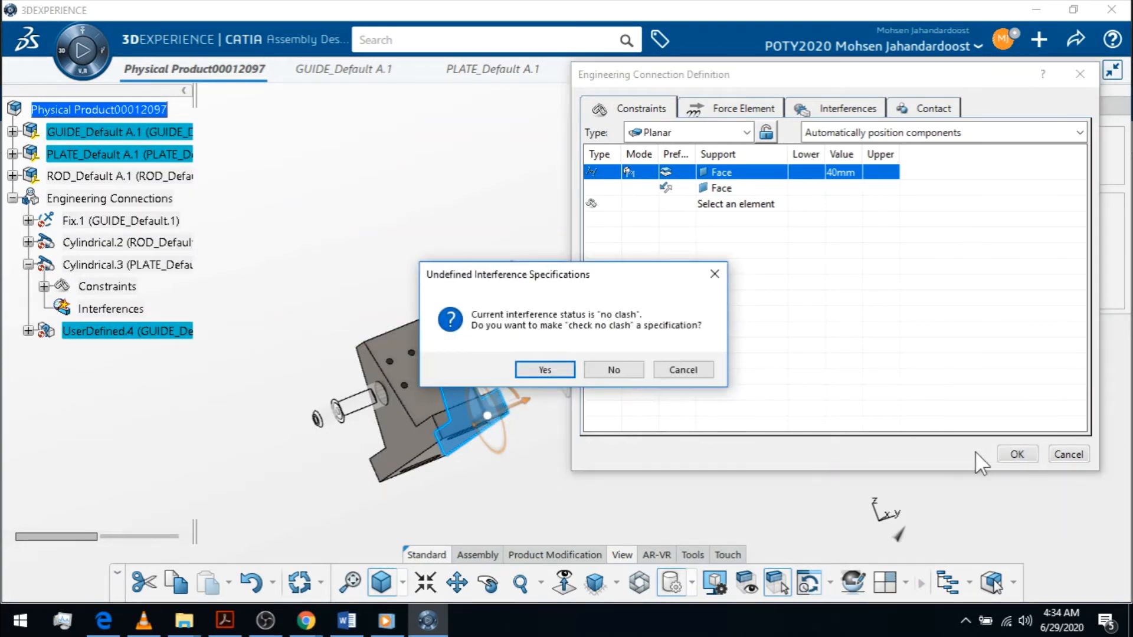
click(556, 371)
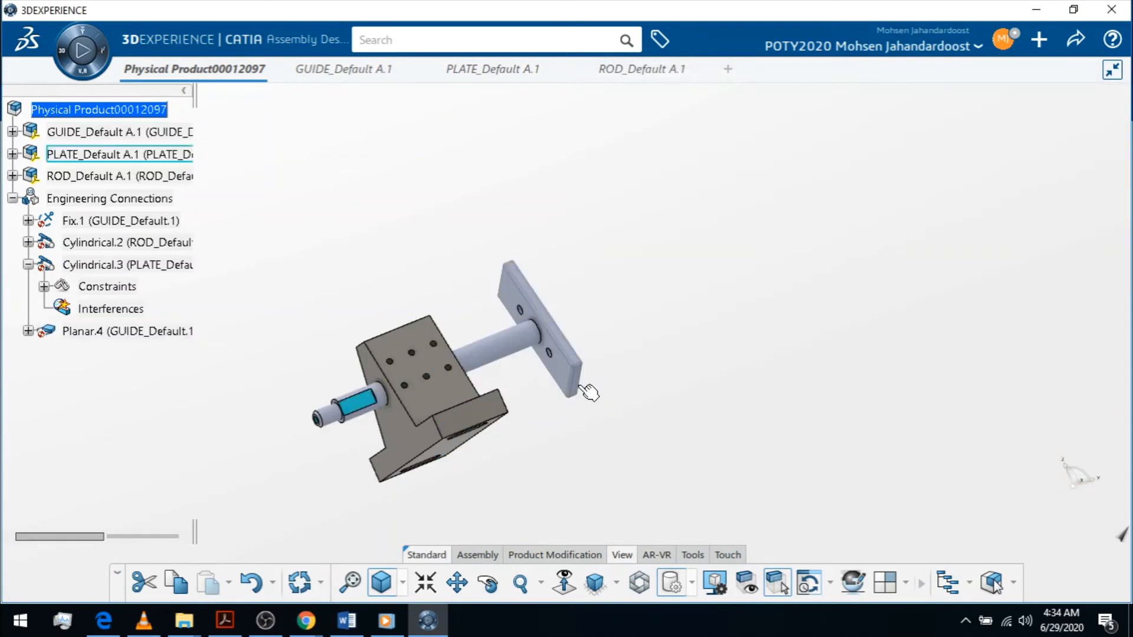
Step: Reopen the Planar connection between the guide and the plate and set its offset's lower limit to 15 mm
middle_drag(355, 305, 407, 301)
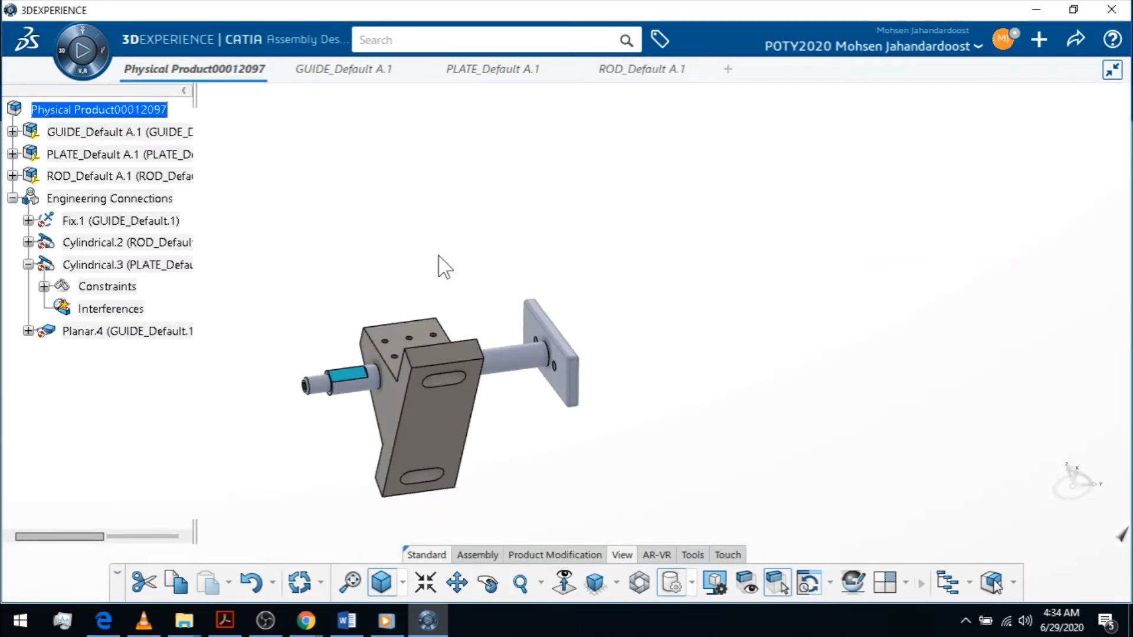
middle_drag(519, 268, 325, 346)
middle_drag(448, 277, 366, 268)
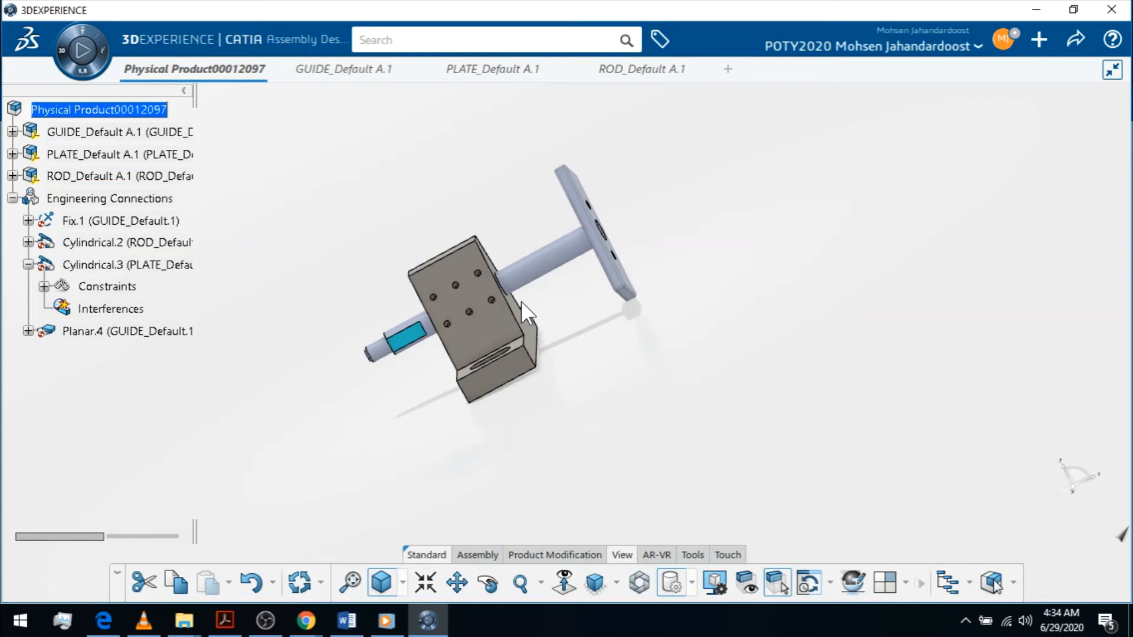
click(127, 334)
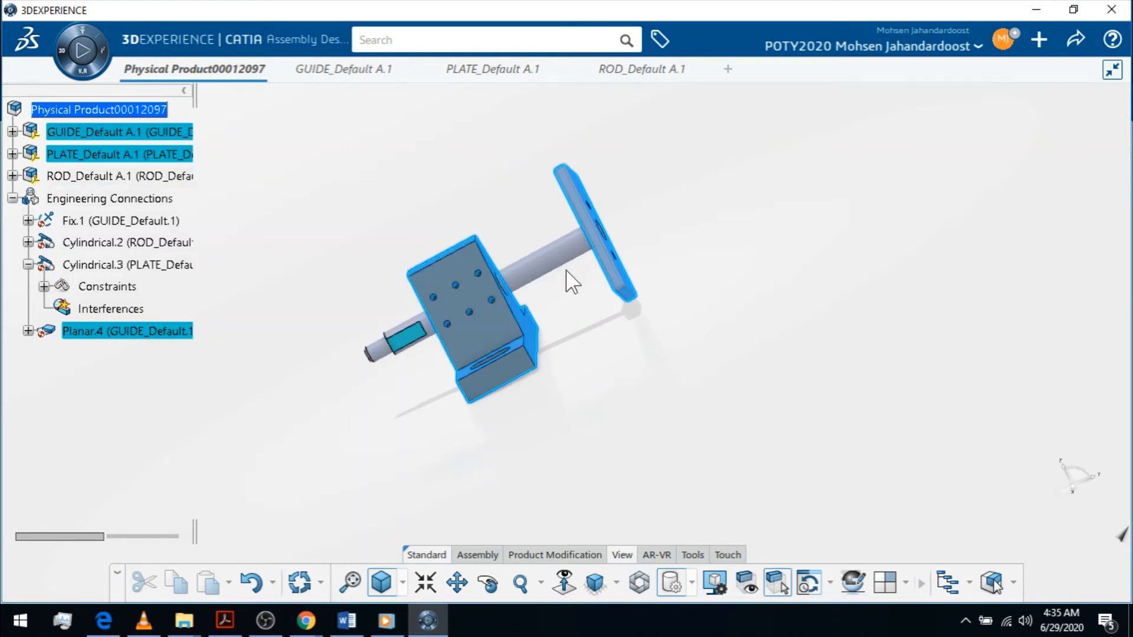
right_click(142, 339)
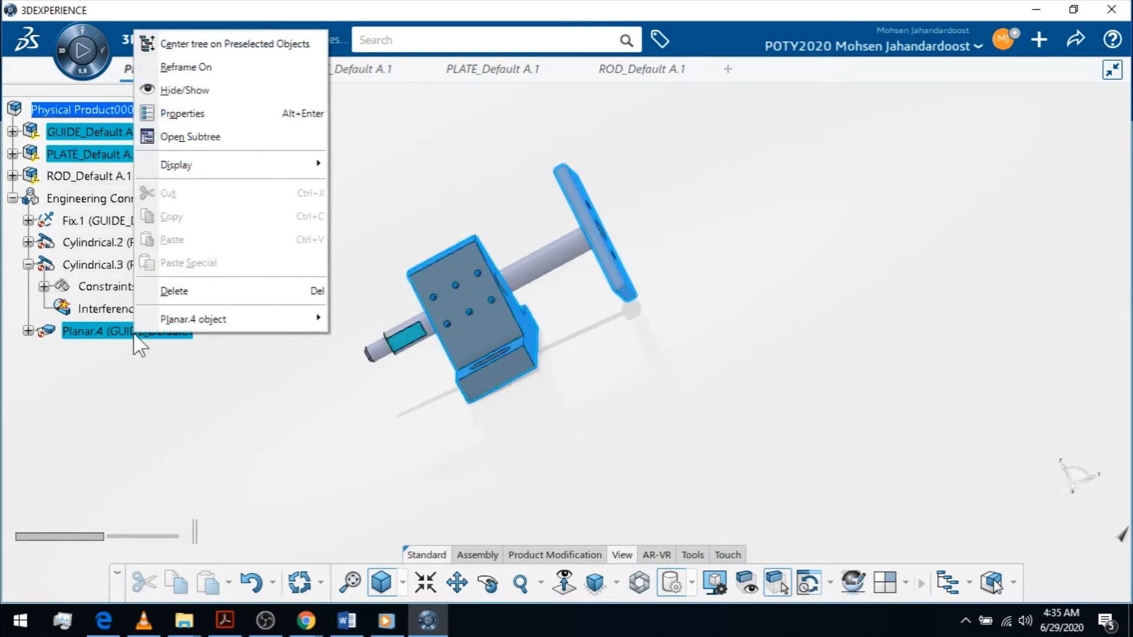
click(104, 342)
double_click(46, 332)
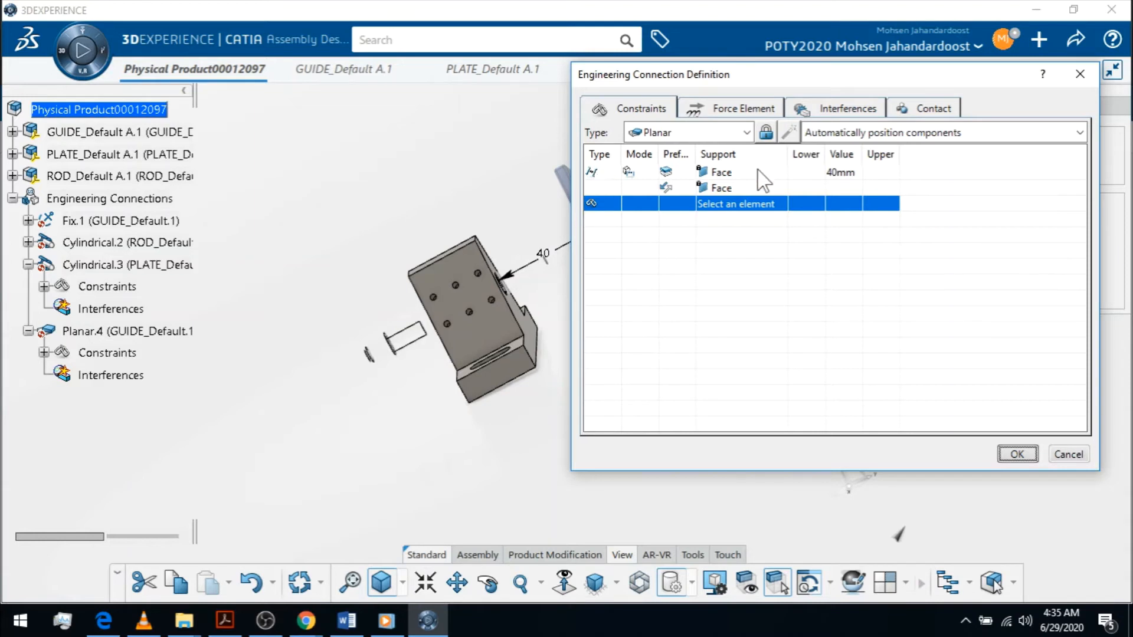
double_click(808, 174)
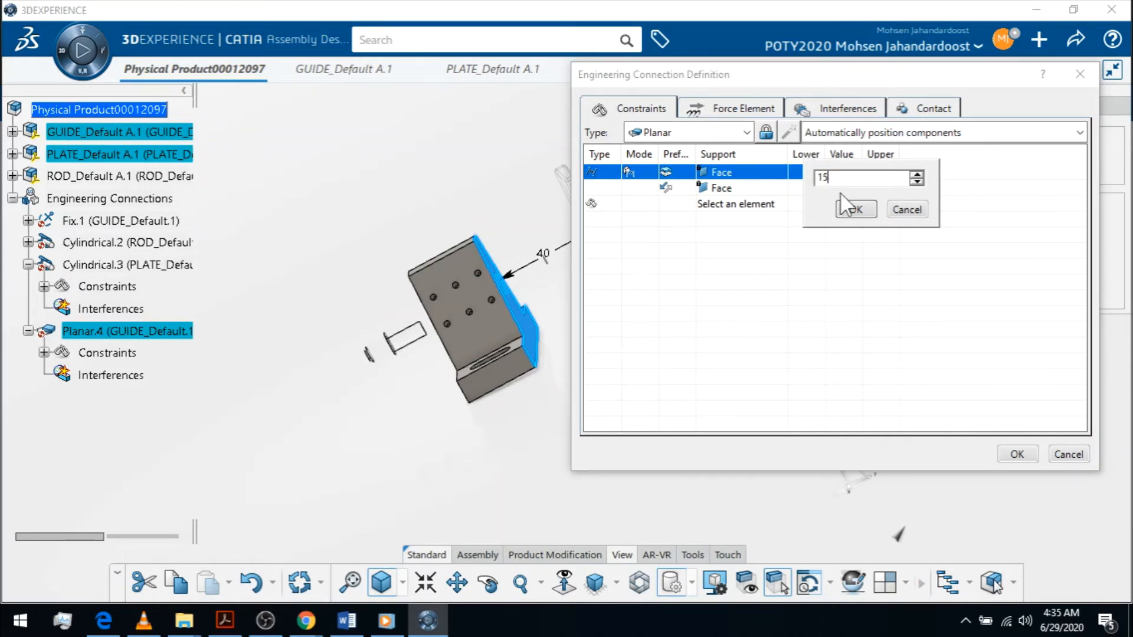
click(854, 210)
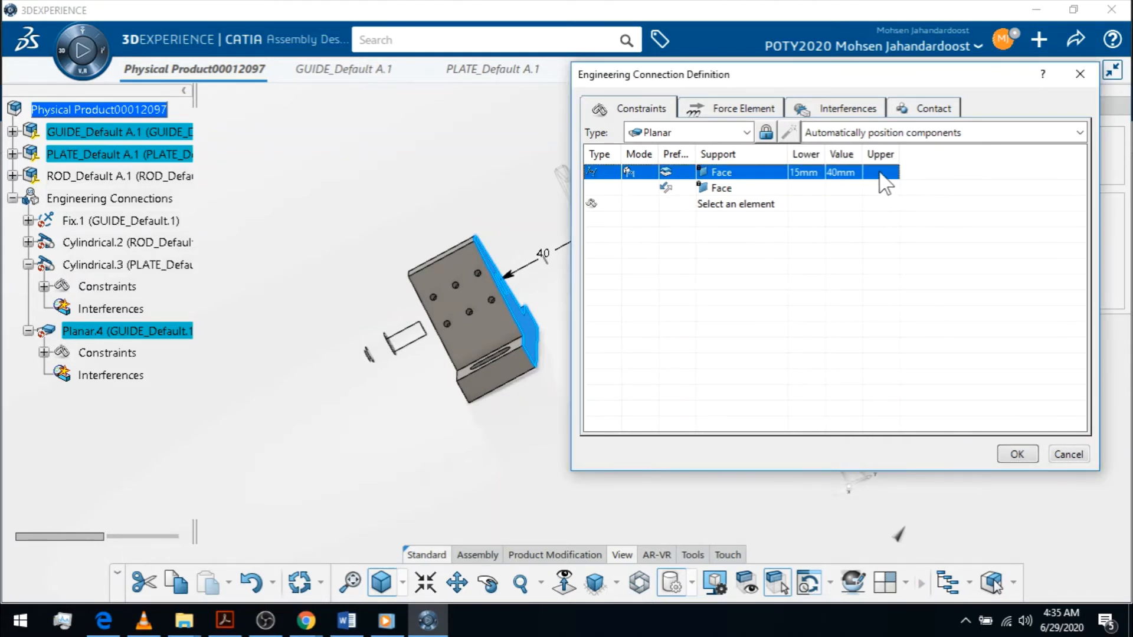
Step: Set the guide-to-plate offset's upper limit to 45 mm and accept the Planar connection
double_click(880, 173)
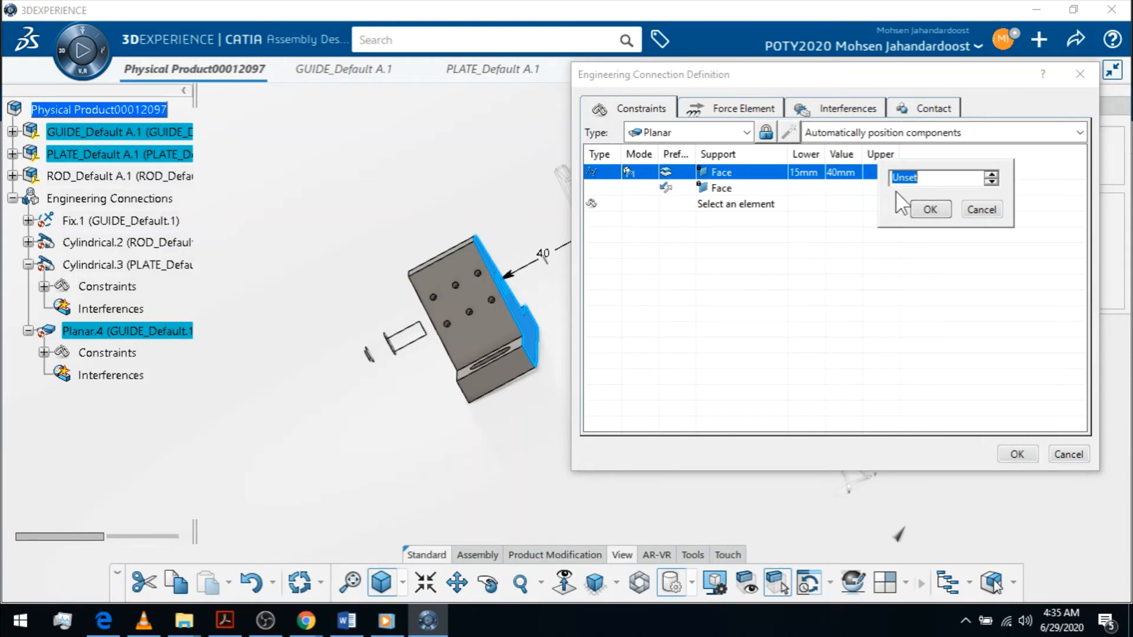
text(45)
click(929, 211)
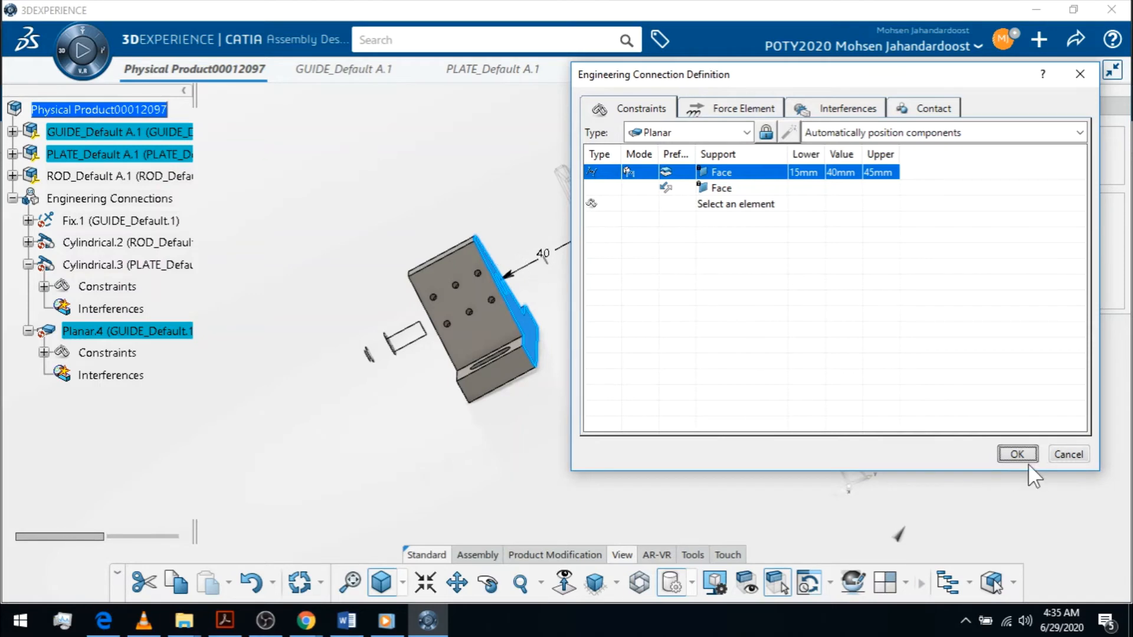
click(1024, 446)
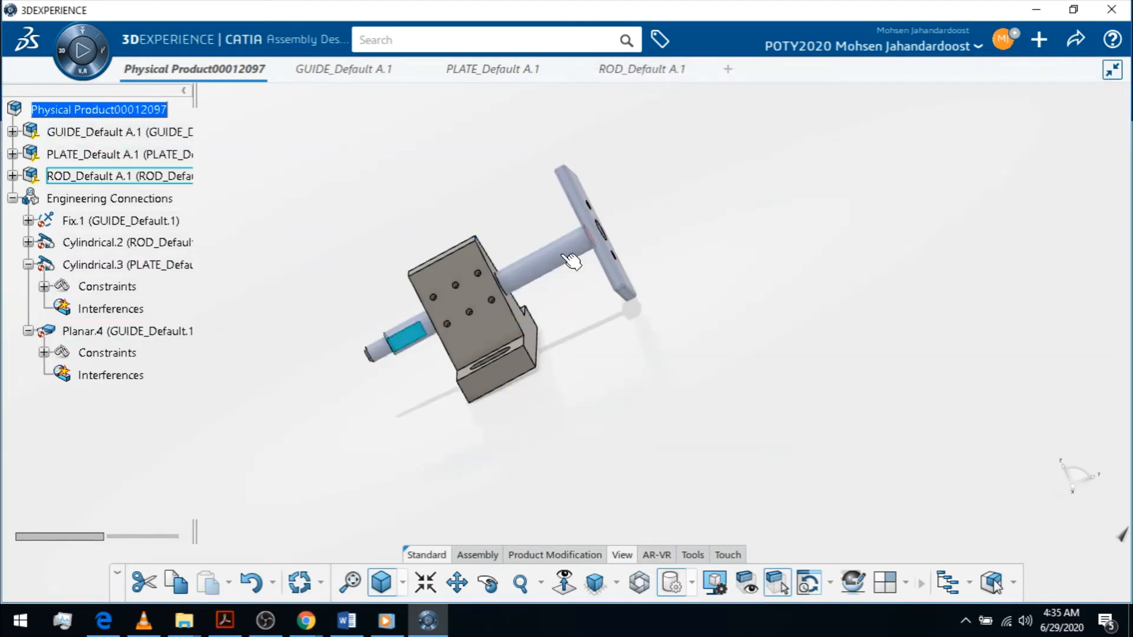
Step: Inspect the rod's flat face and view the assembly from the front to examine the plate's rotation relative to the guide
click(564, 259)
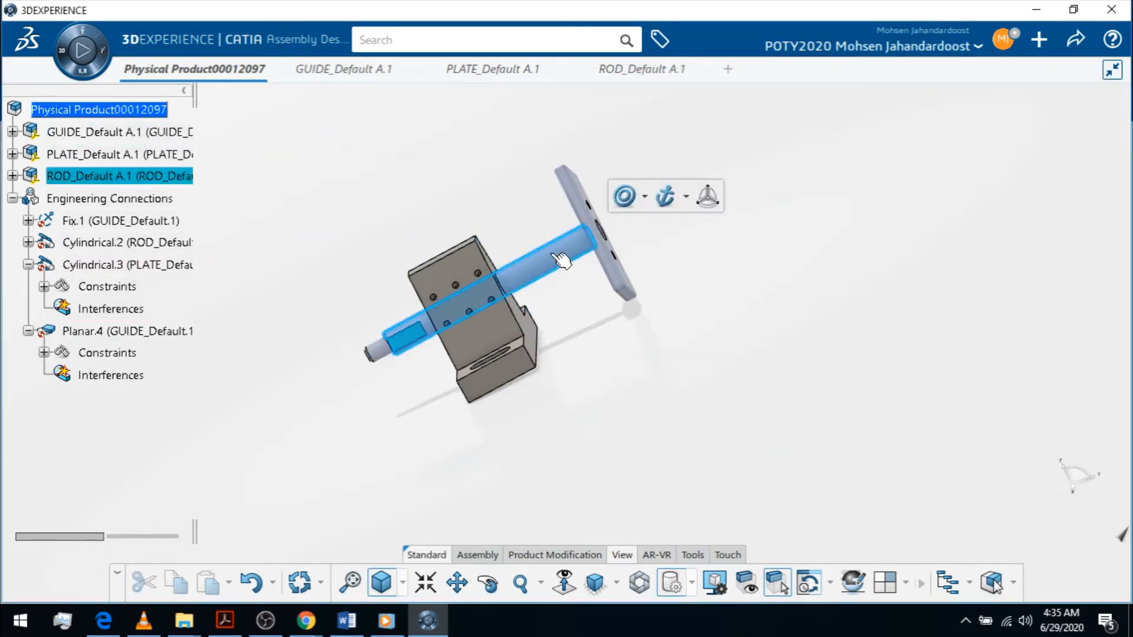
click(406, 337)
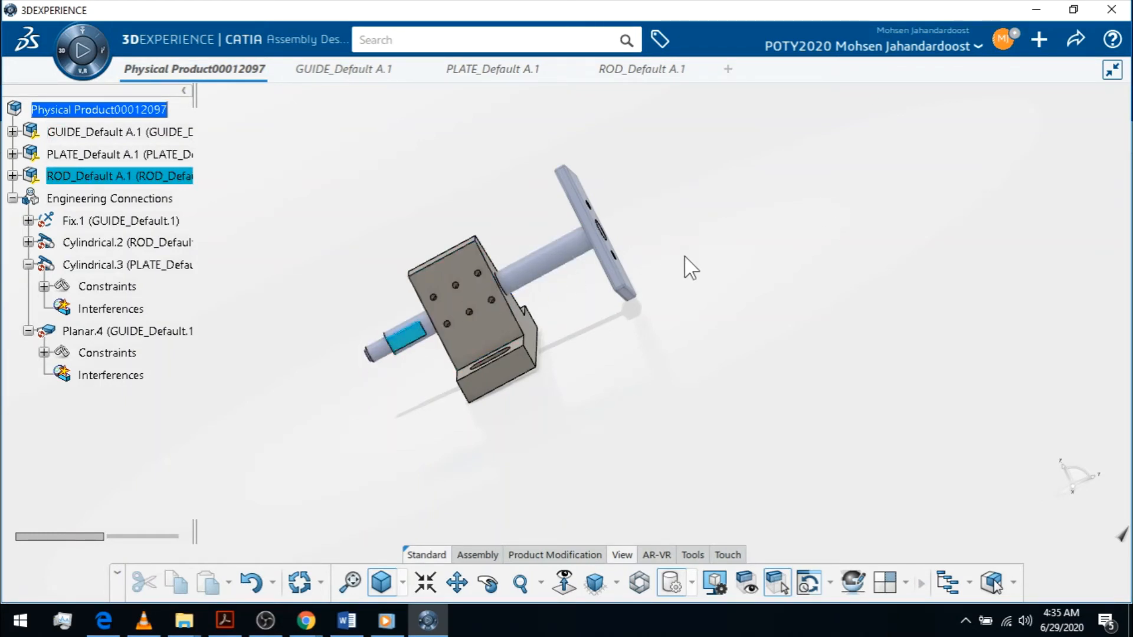
click(691, 380)
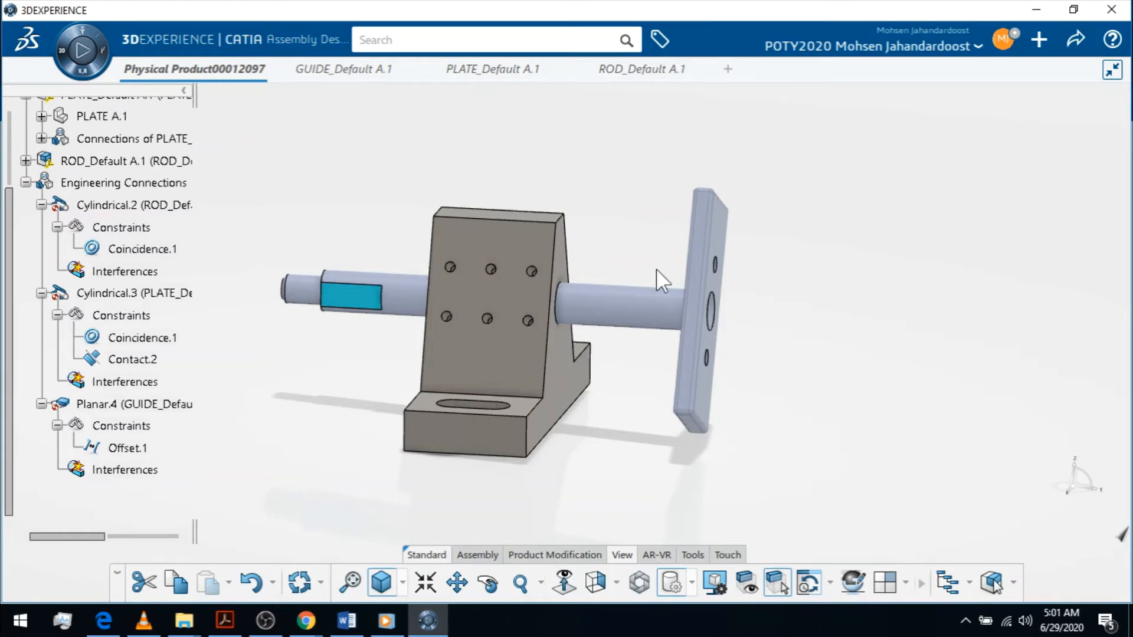
click(444, 439)
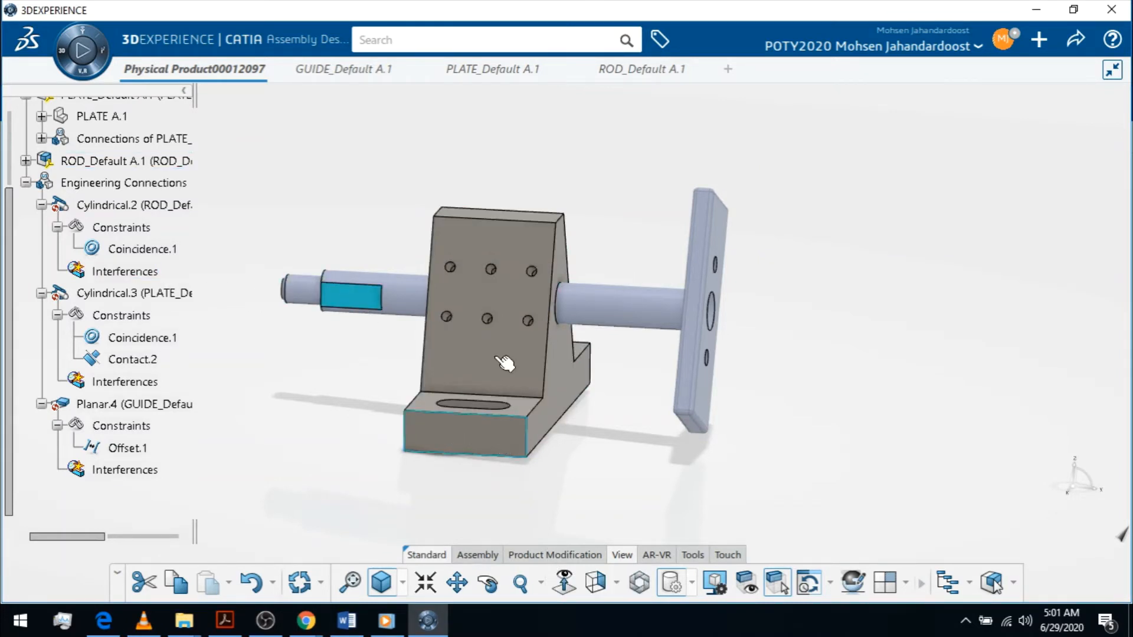
click(596, 584)
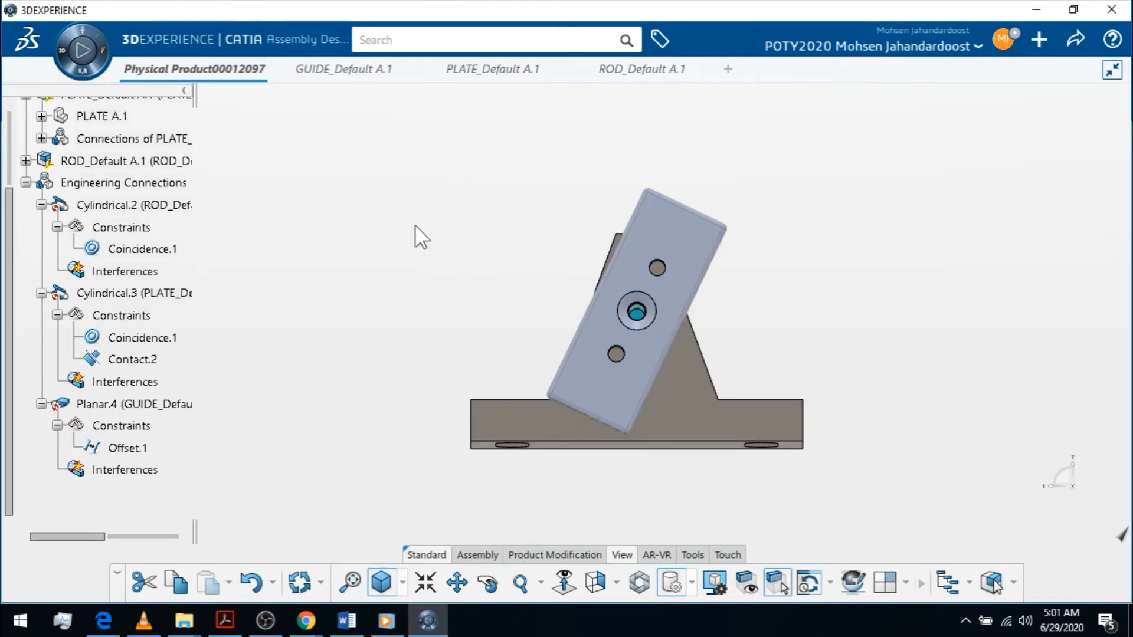
scroll(478, 297, down, 6)
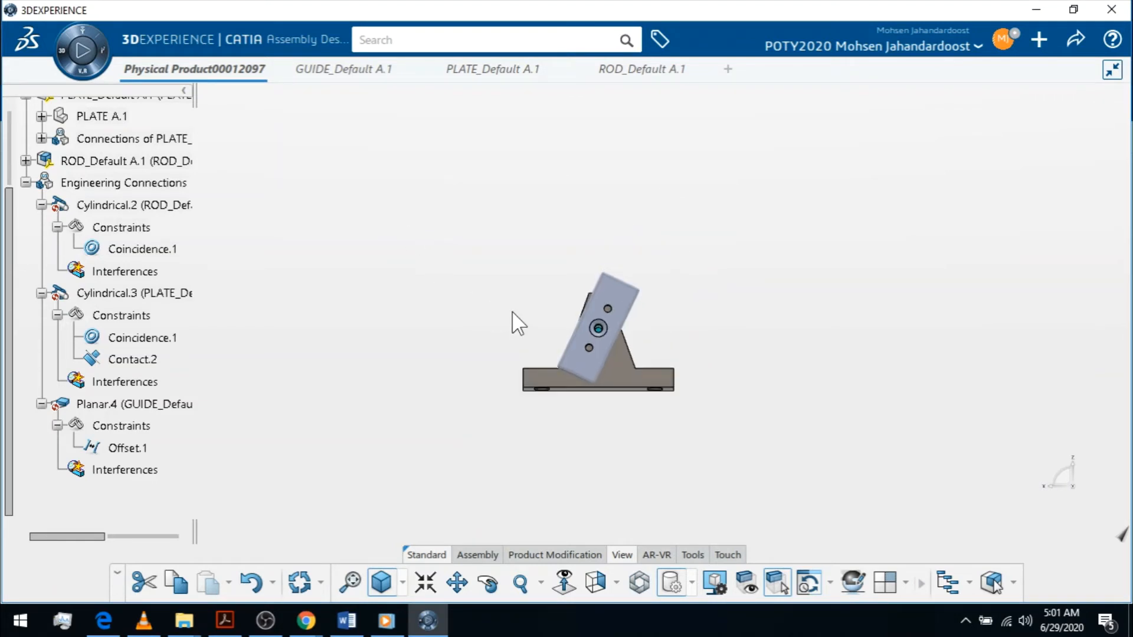
scroll(511, 312, up, 3)
middle_drag(481, 264, 759, 372)
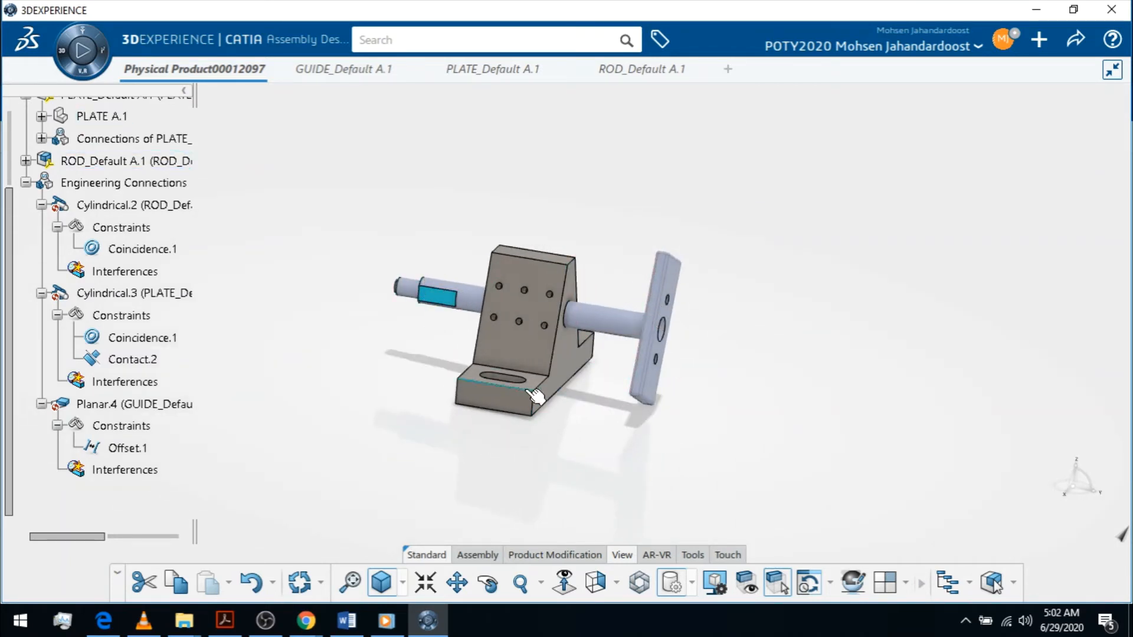
scroll(599, 379, up, 3)
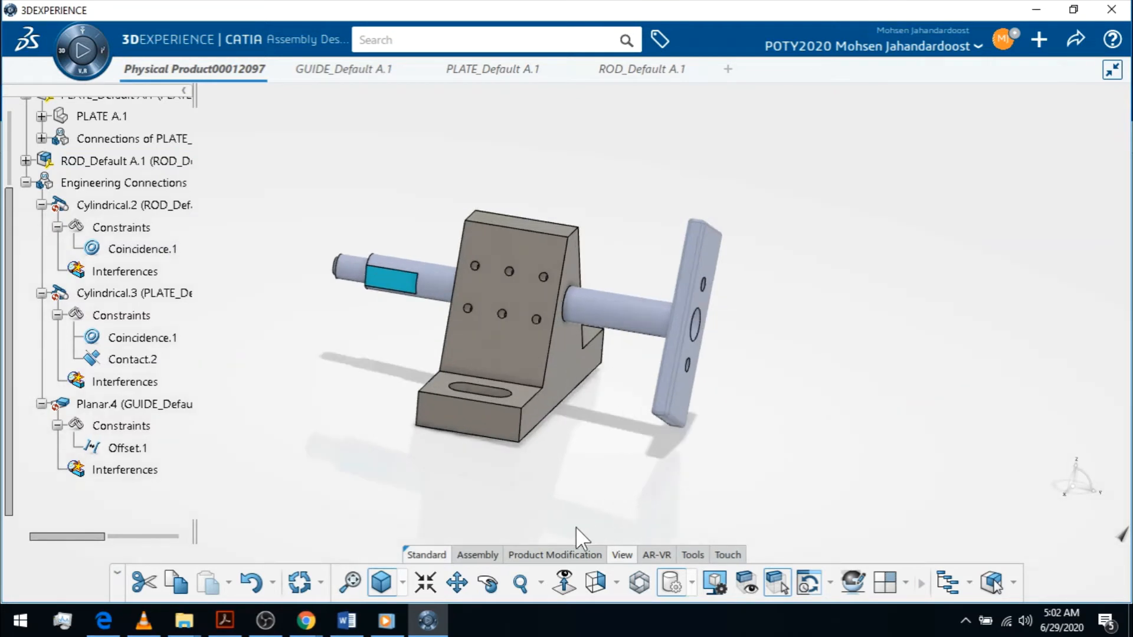
Step: Add a Parallelism constraint between the end face of the guide's base and the rod's flat face, enriching the Cylindrical.2 connection
click(456, 556)
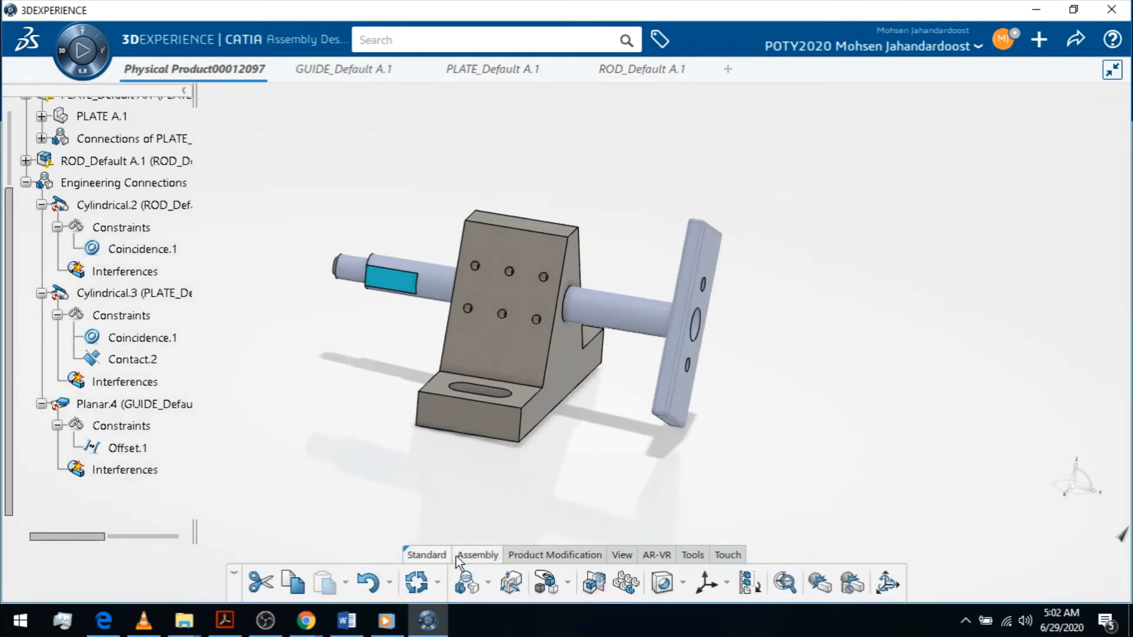
click(466, 586)
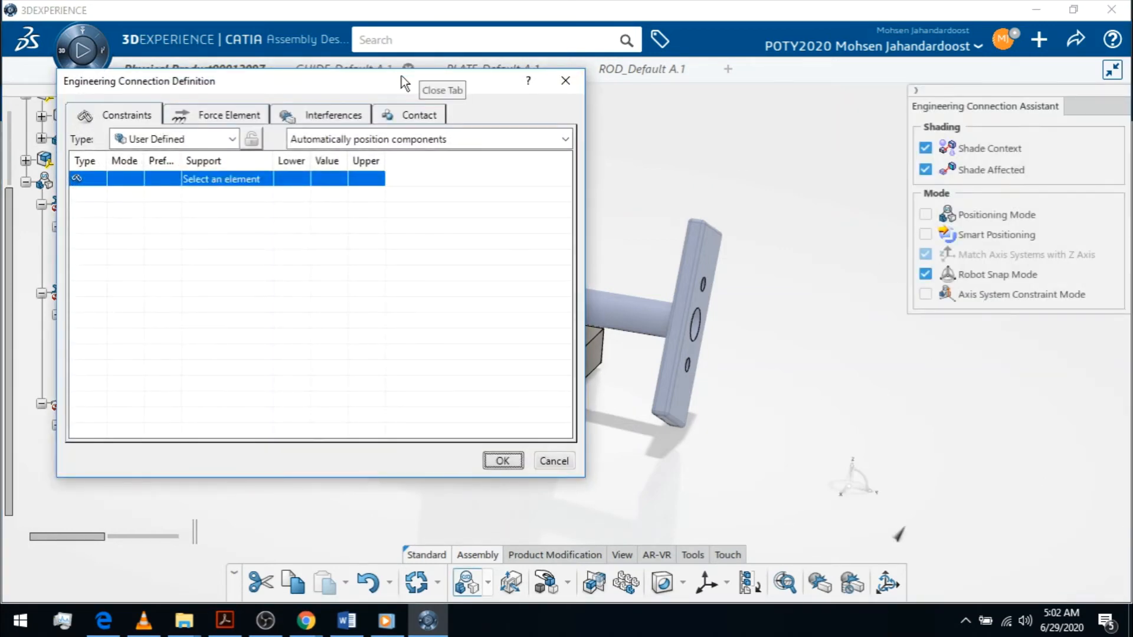
drag(407, 87, 902, 99)
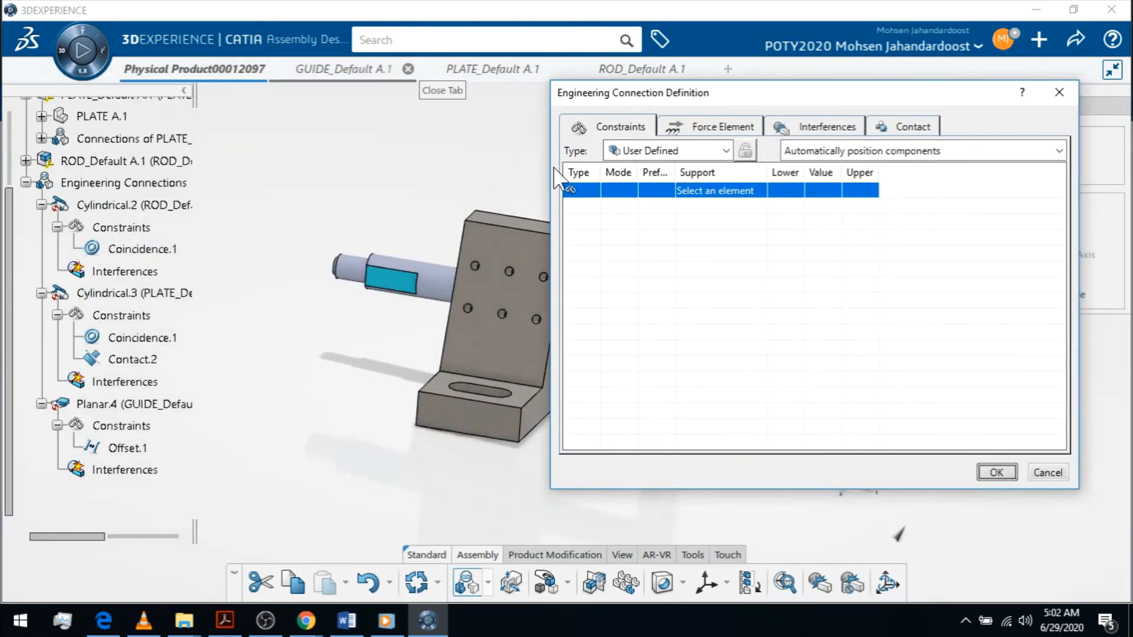
right_click(587, 195)
mouse_move(625, 202)
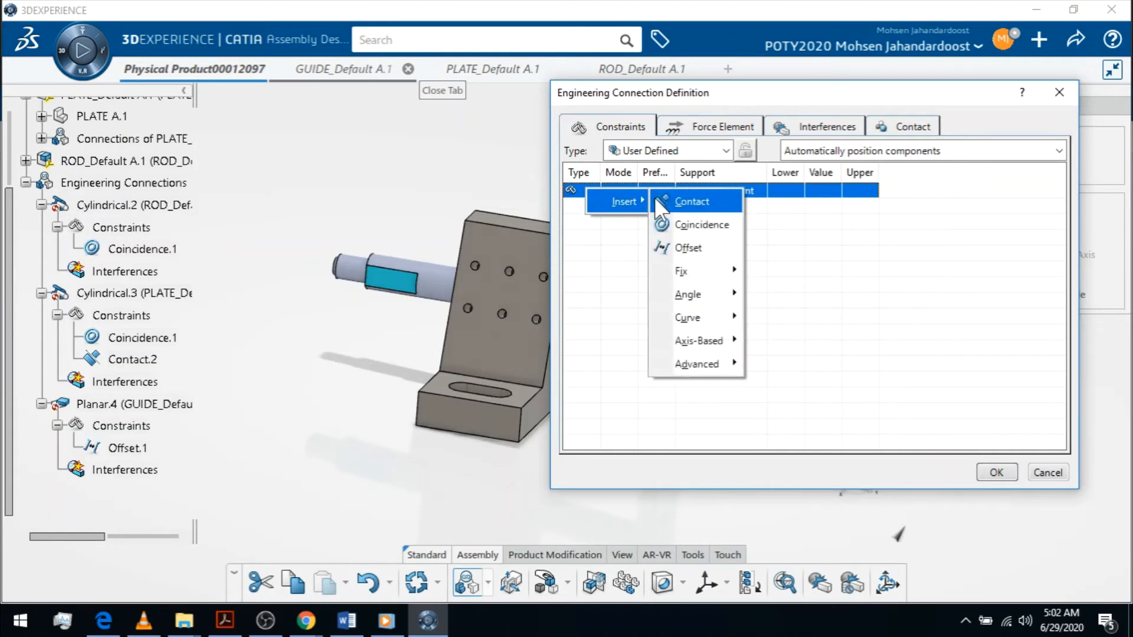
mouse_move(725, 294)
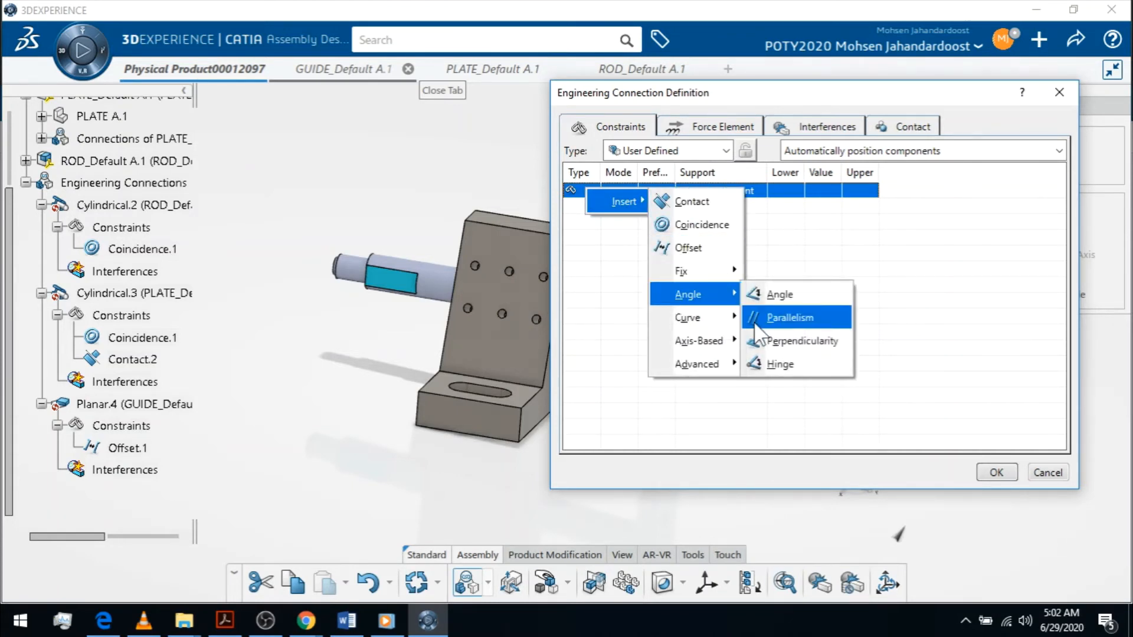
click(756, 319)
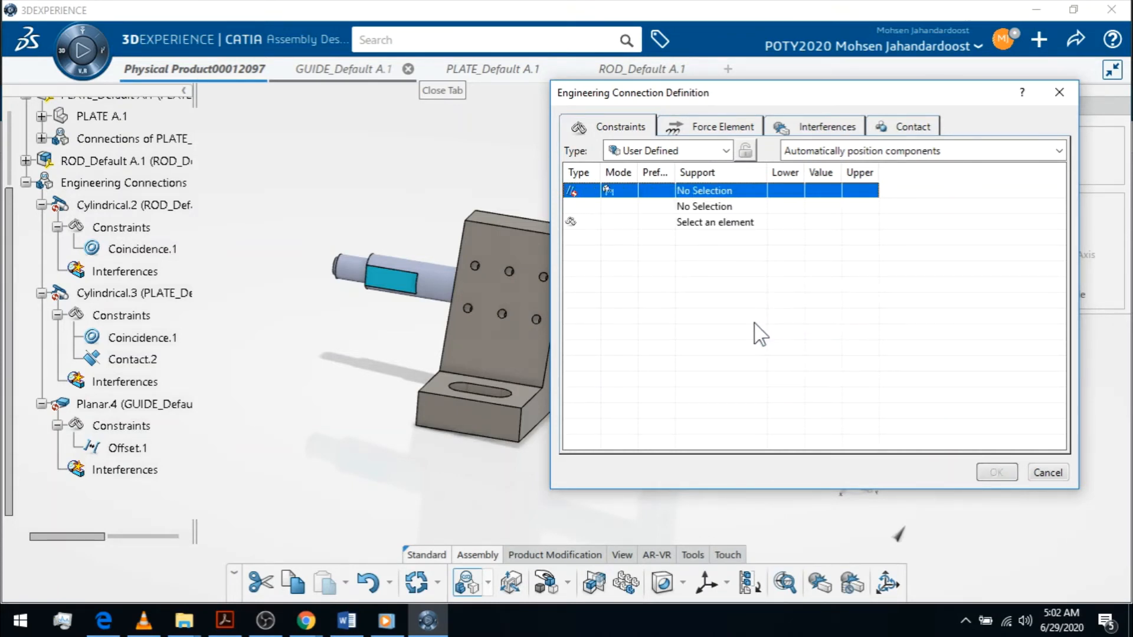
click(475, 423)
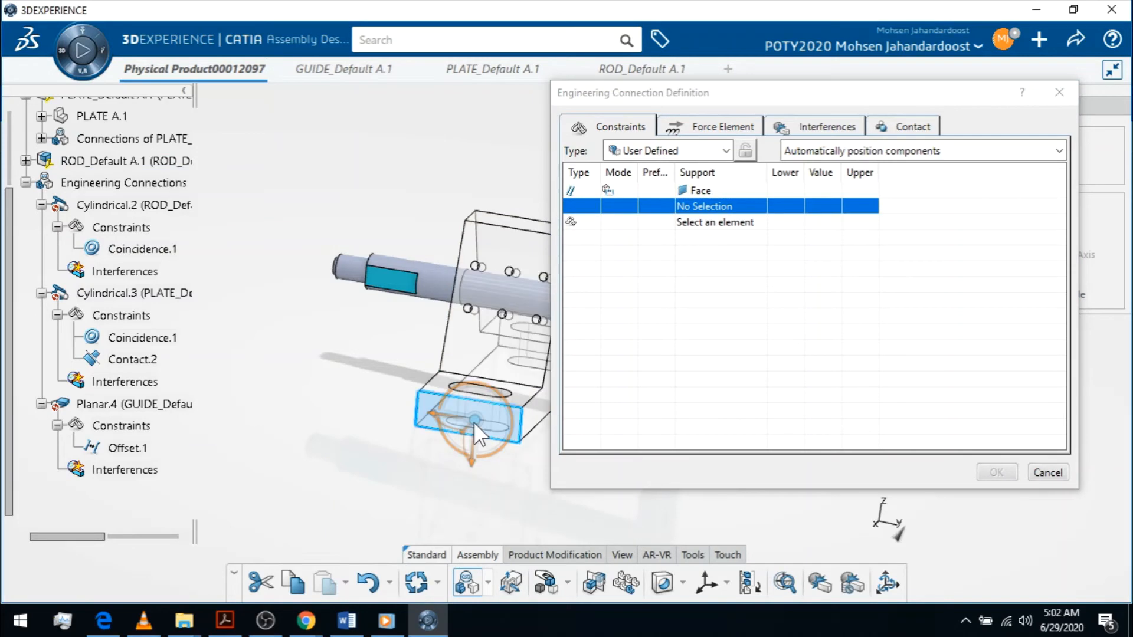
click(412, 310)
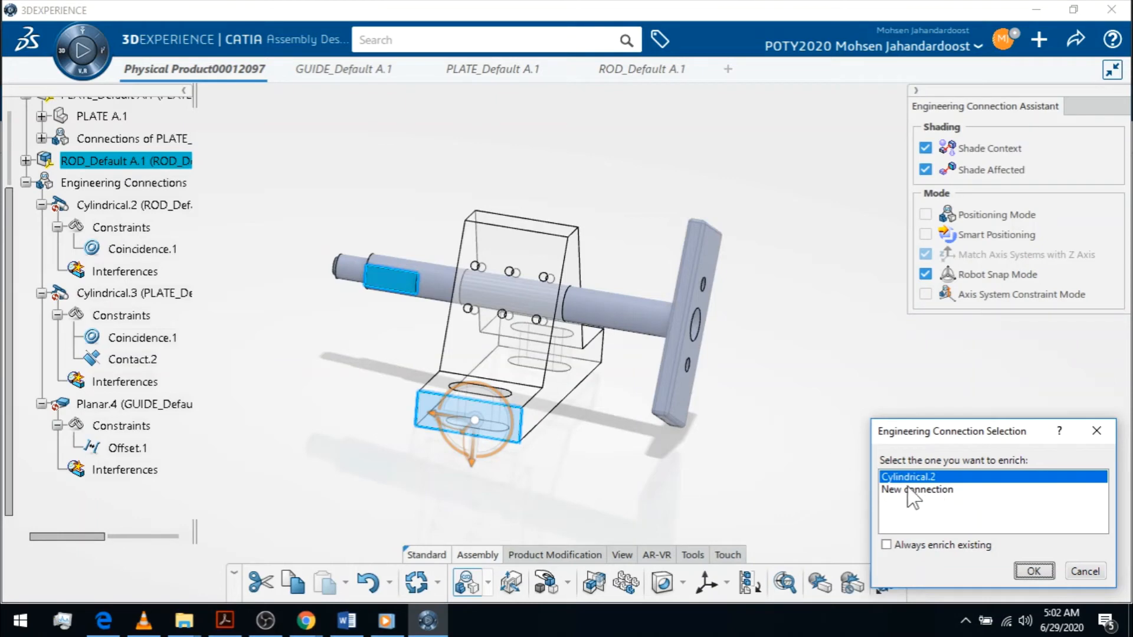
click(1033, 571)
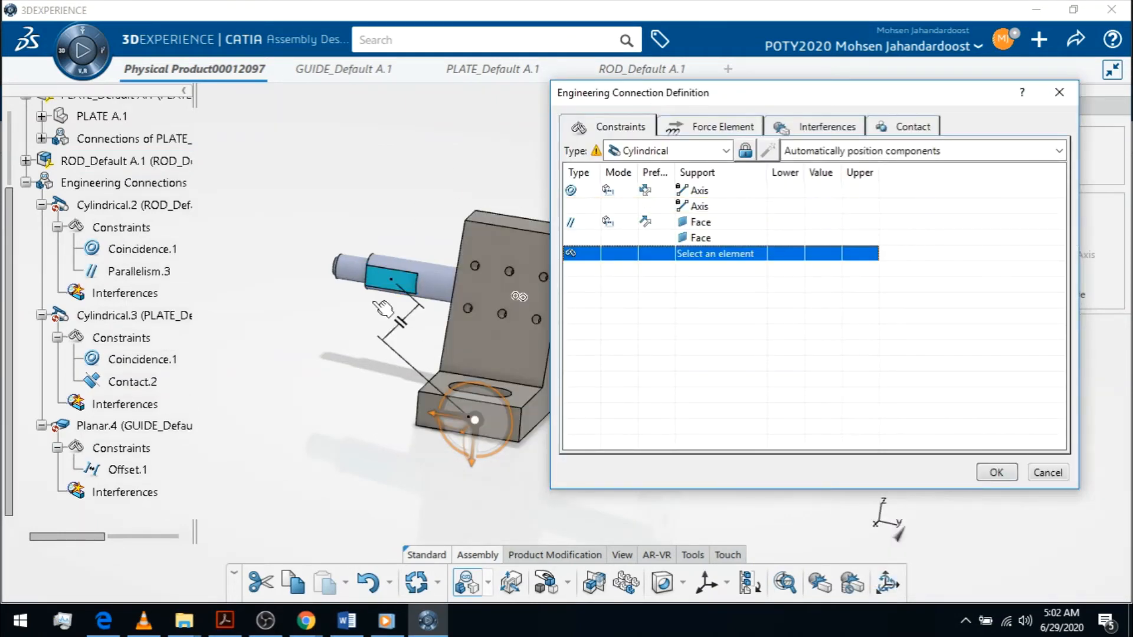
click(999, 474)
click(1033, 574)
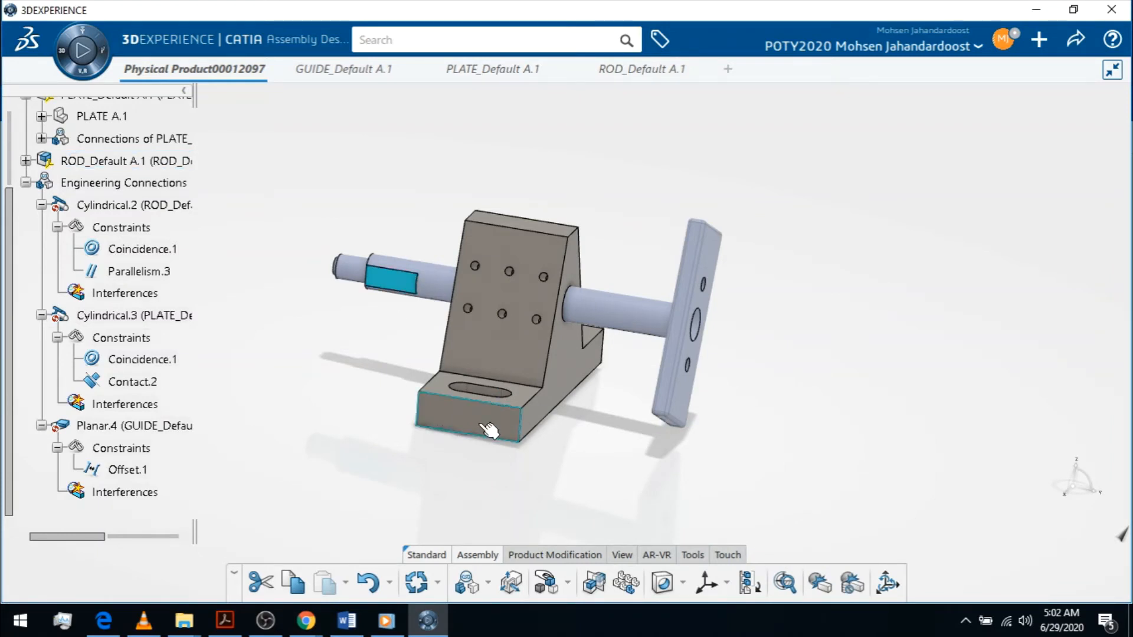
Step: Add a Parallelism constraint between the rod's flat face and the plate's long narrow side face, enriching the Cylindrical.3 connection
click(476, 578)
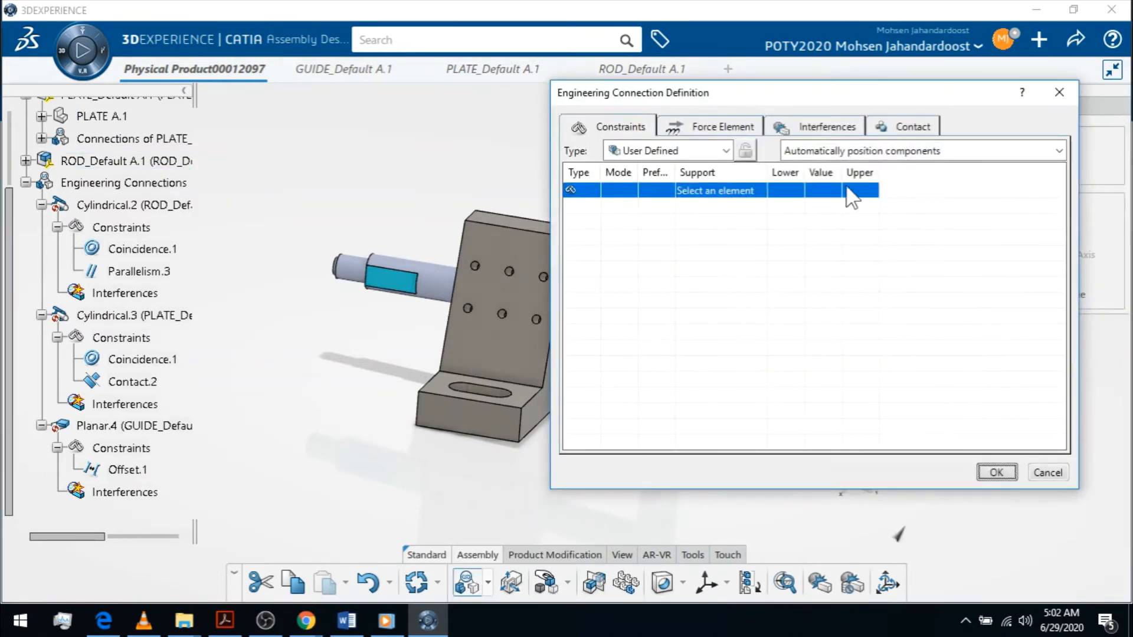
drag(710, 99, 805, 129)
right_click(661, 215)
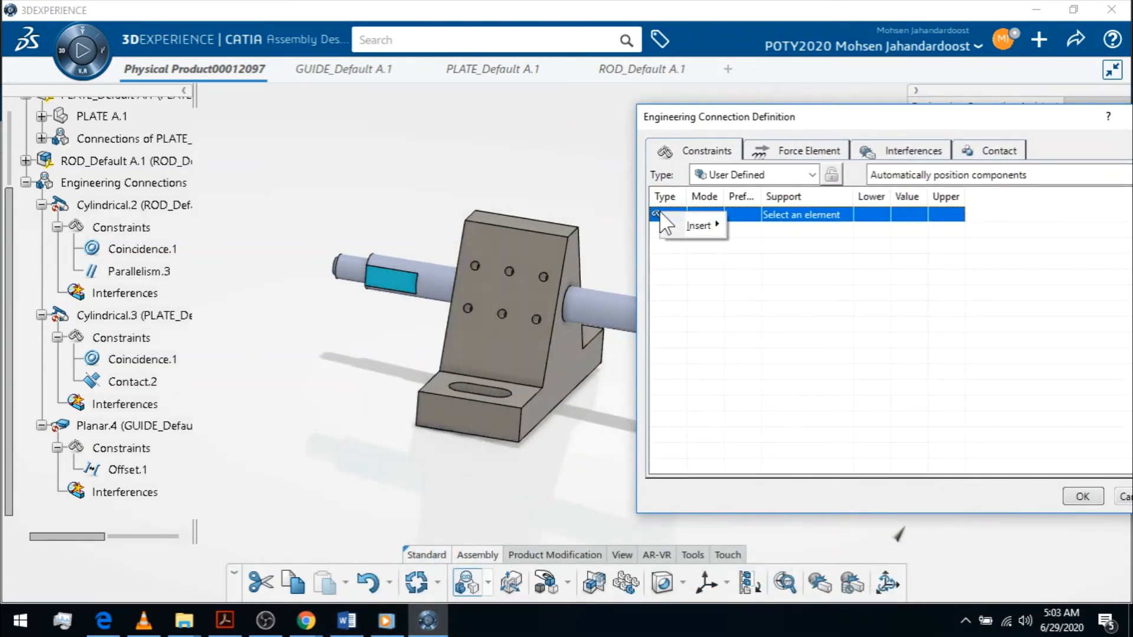
mouse_move(687, 224)
mouse_move(802, 316)
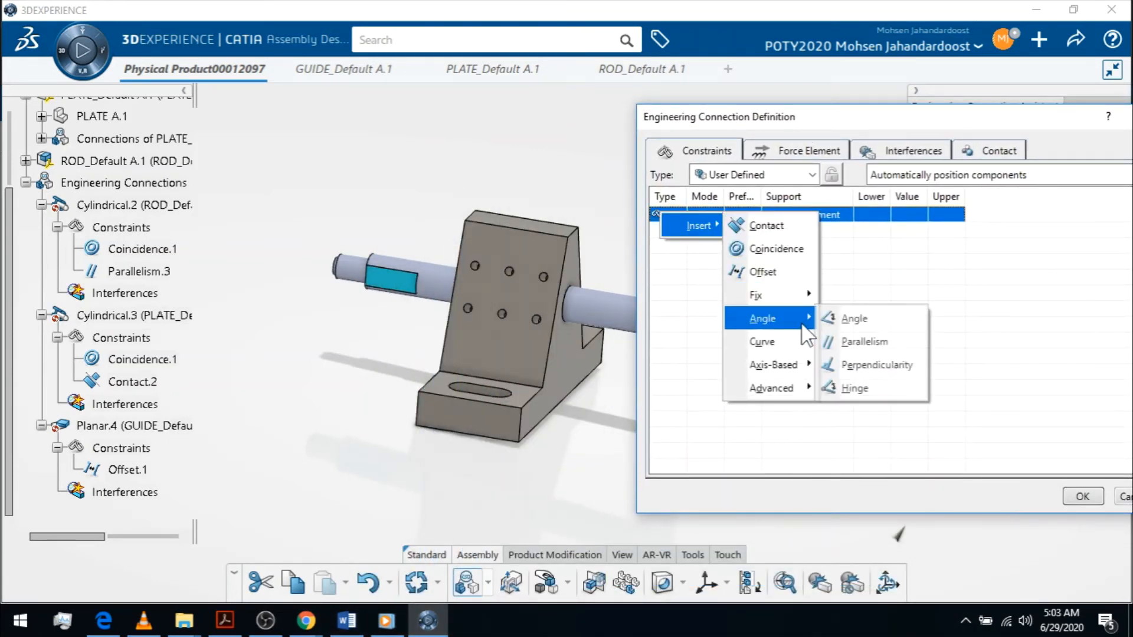
click(858, 342)
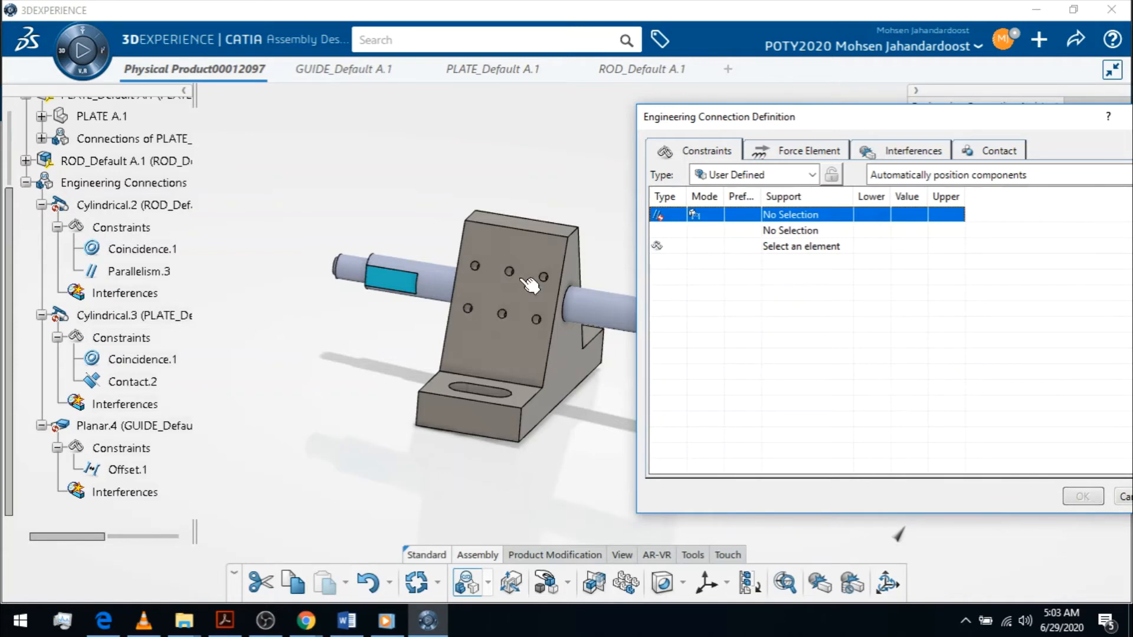
click(400, 291)
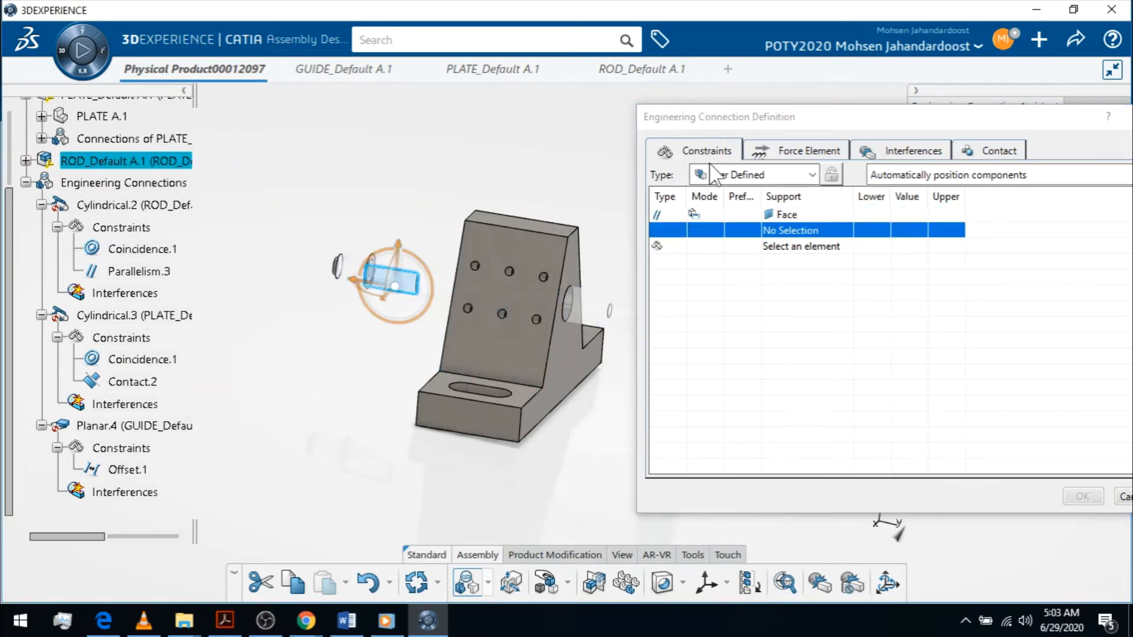
drag(802, 118, 240, 117)
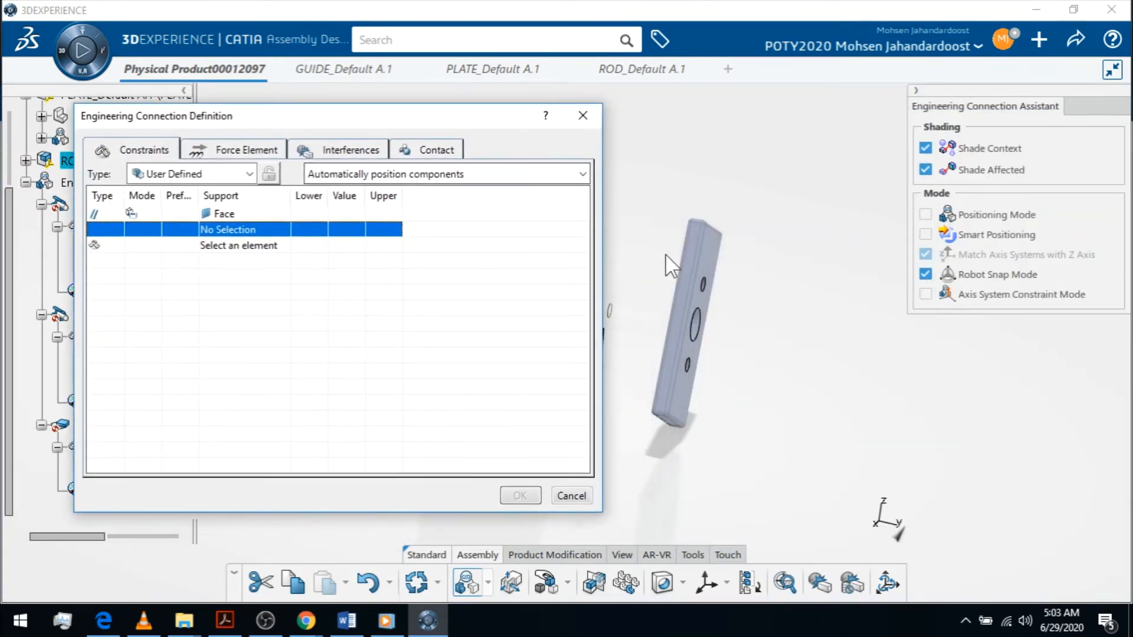
click(698, 263)
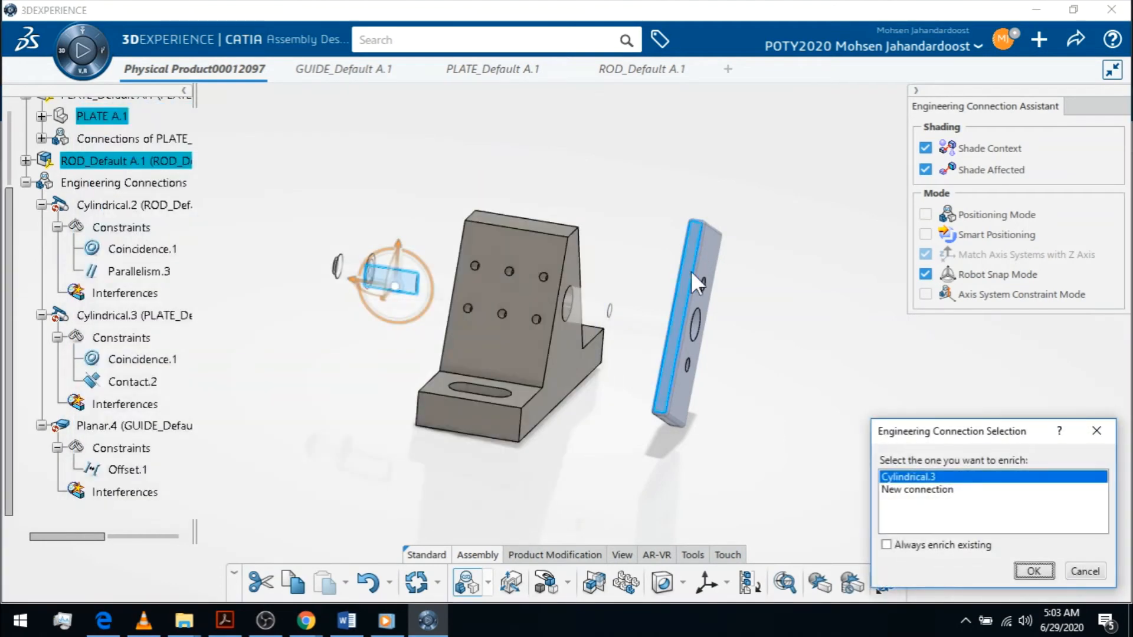
click(1032, 567)
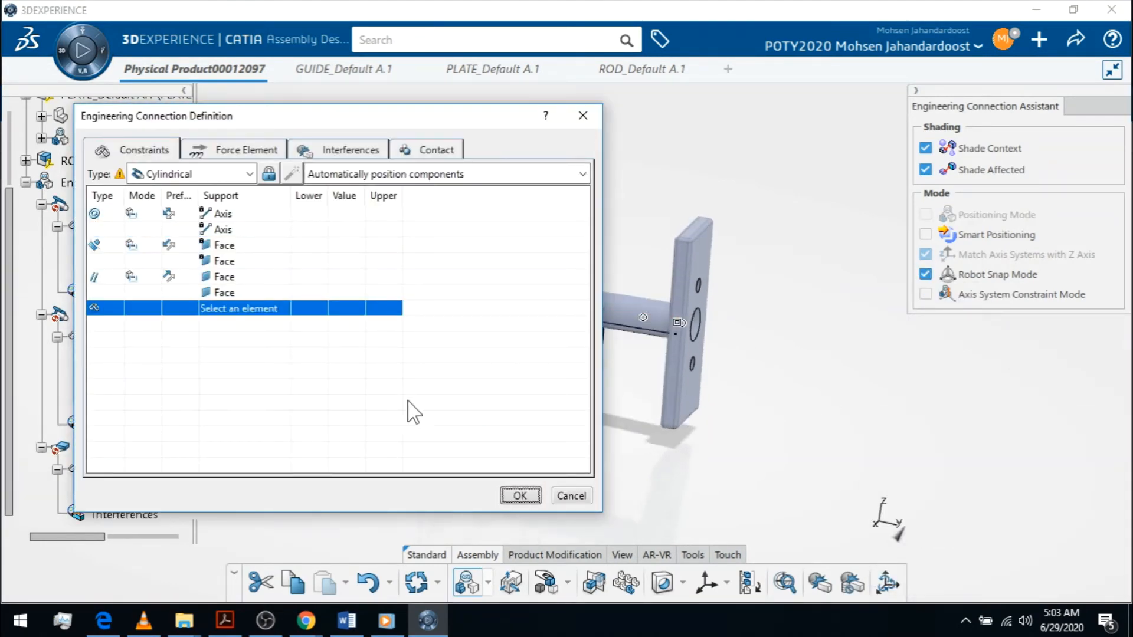
click(519, 495)
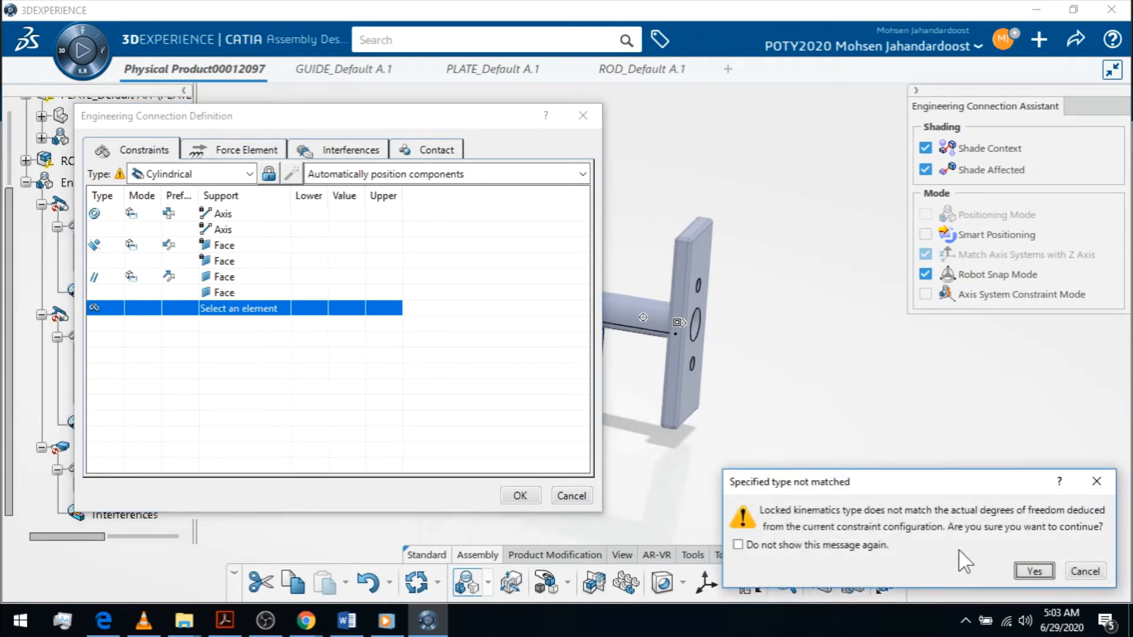
click(1031, 568)
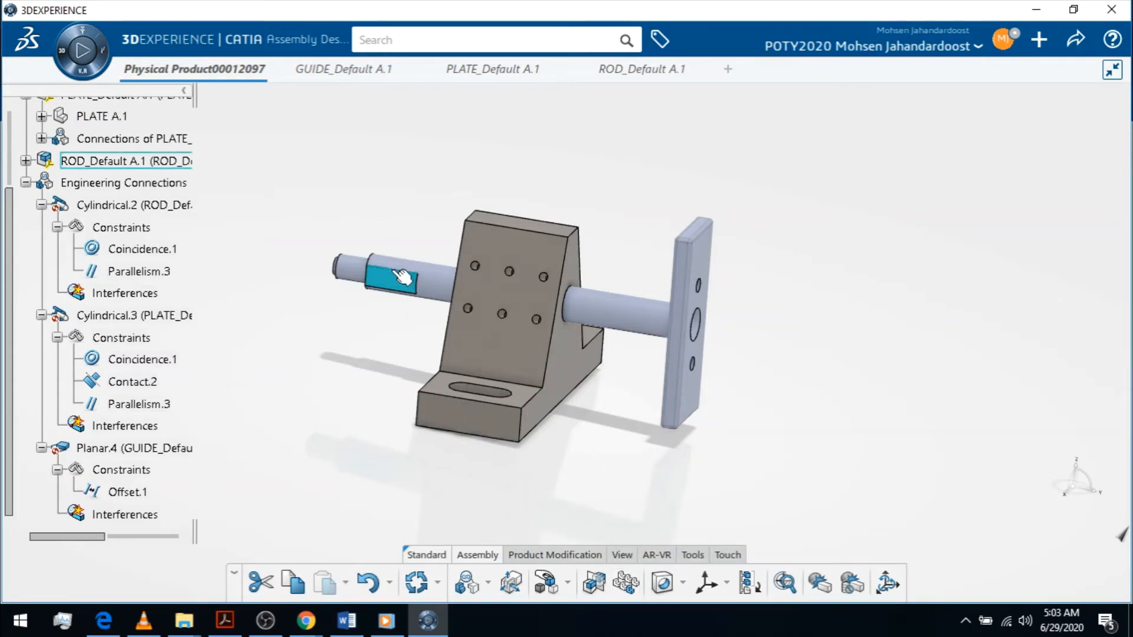
Step: View the assembly from the front and at an angle to check the plate's orientation against the guide
click(622, 555)
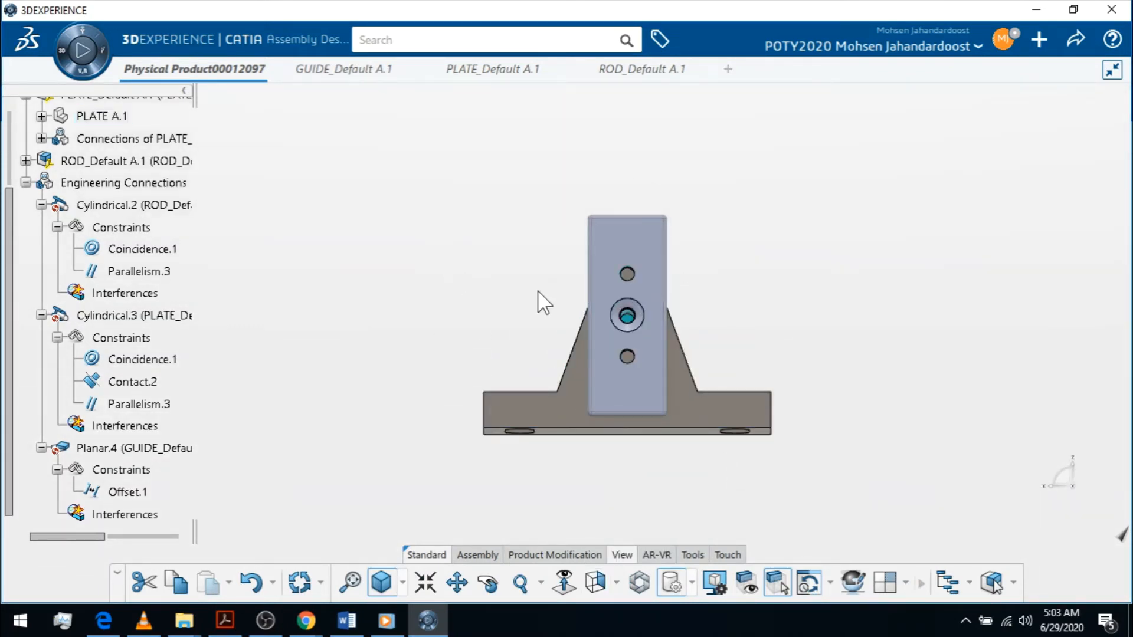
middle_drag(531, 278, 754, 362)
middle_drag(806, 328, 789, 273)
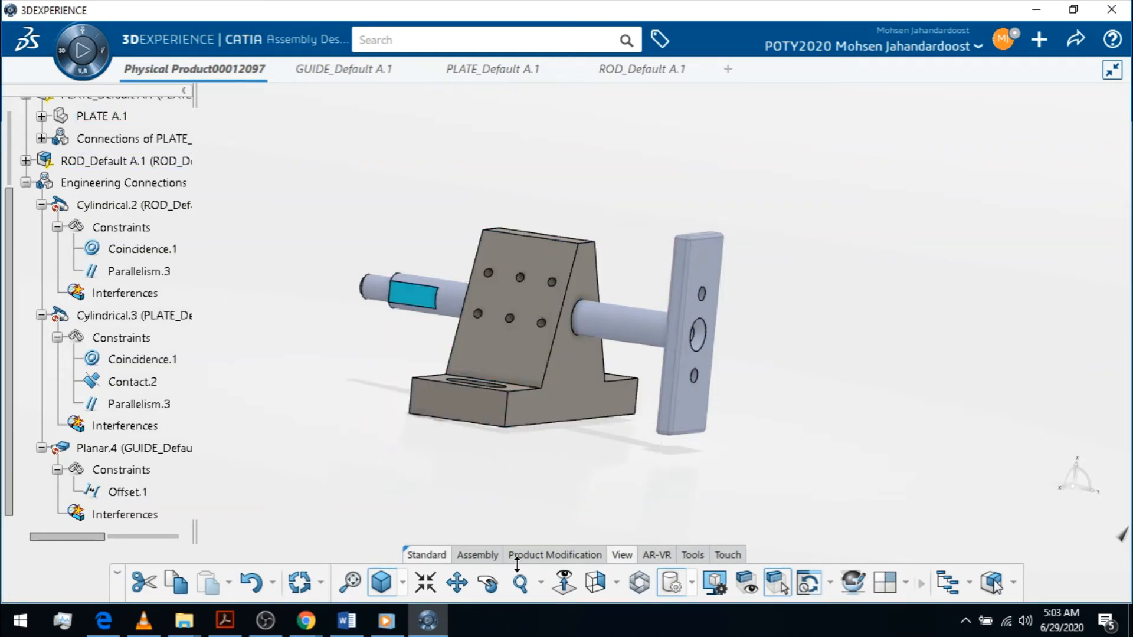
click(475, 555)
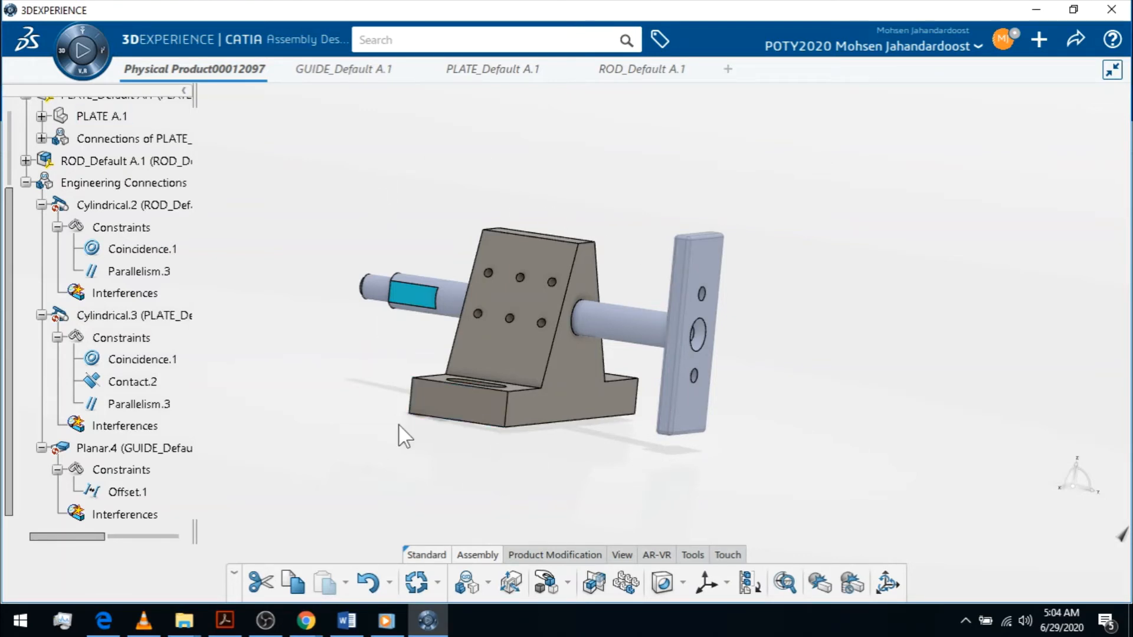
Step: Switch to the media player and play the Getting Started with Assembly Design video in full screen
click(387, 621)
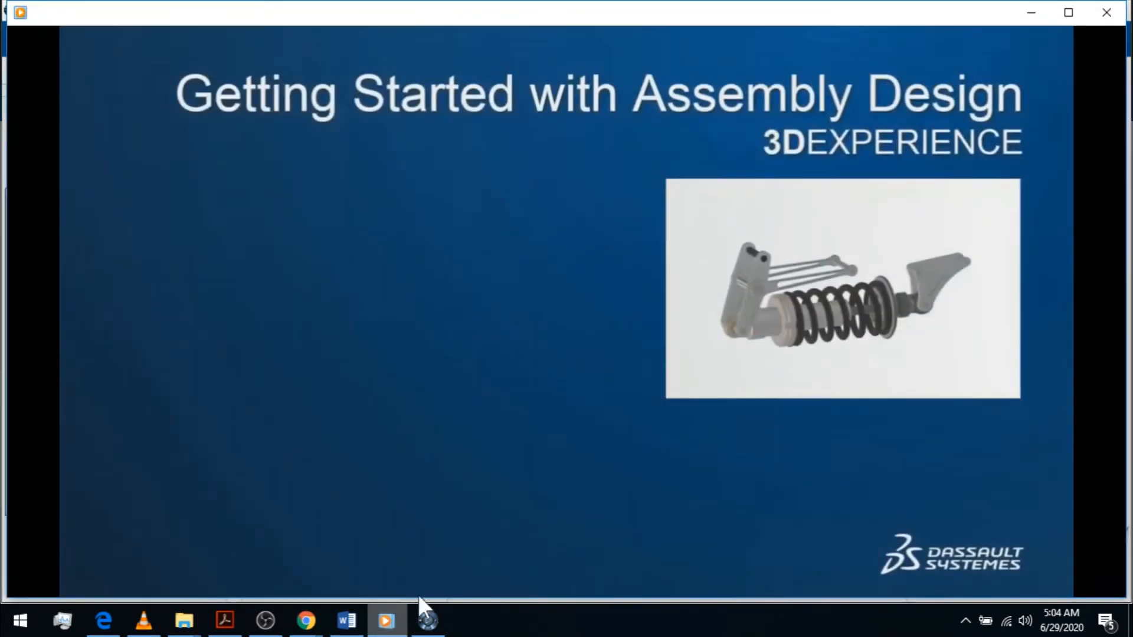
click(558, 579)
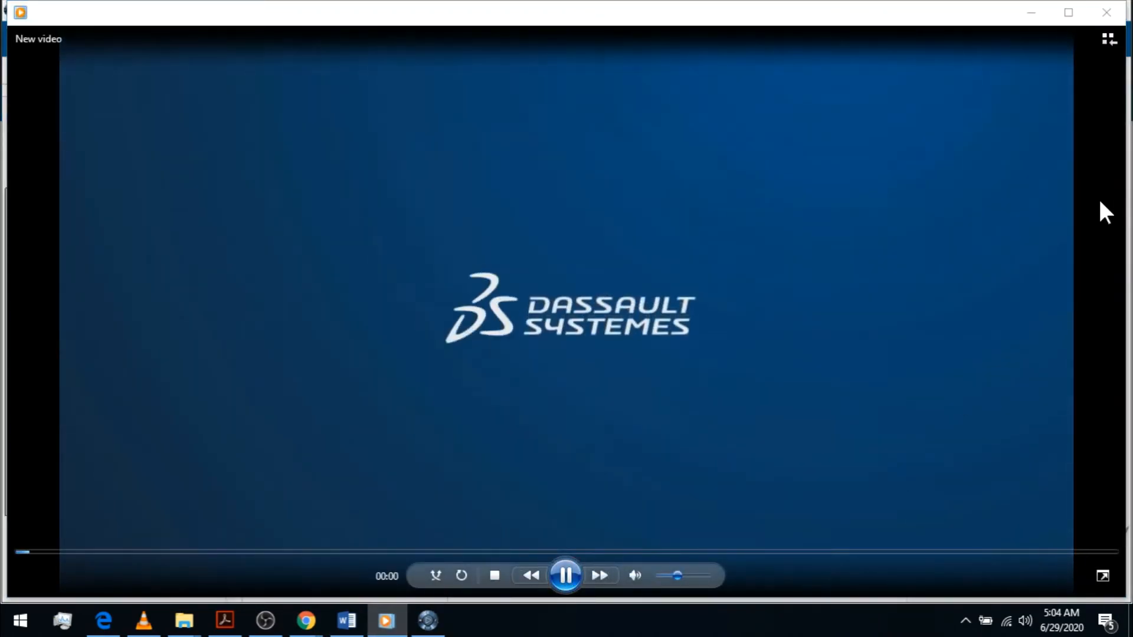
click(1070, 13)
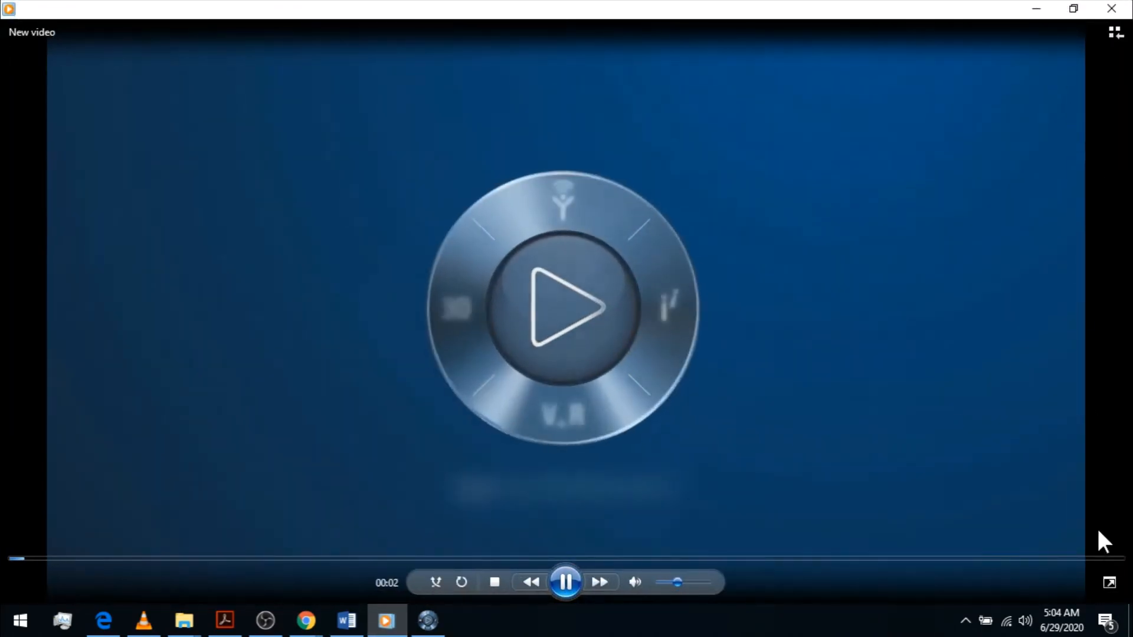
click(1109, 584)
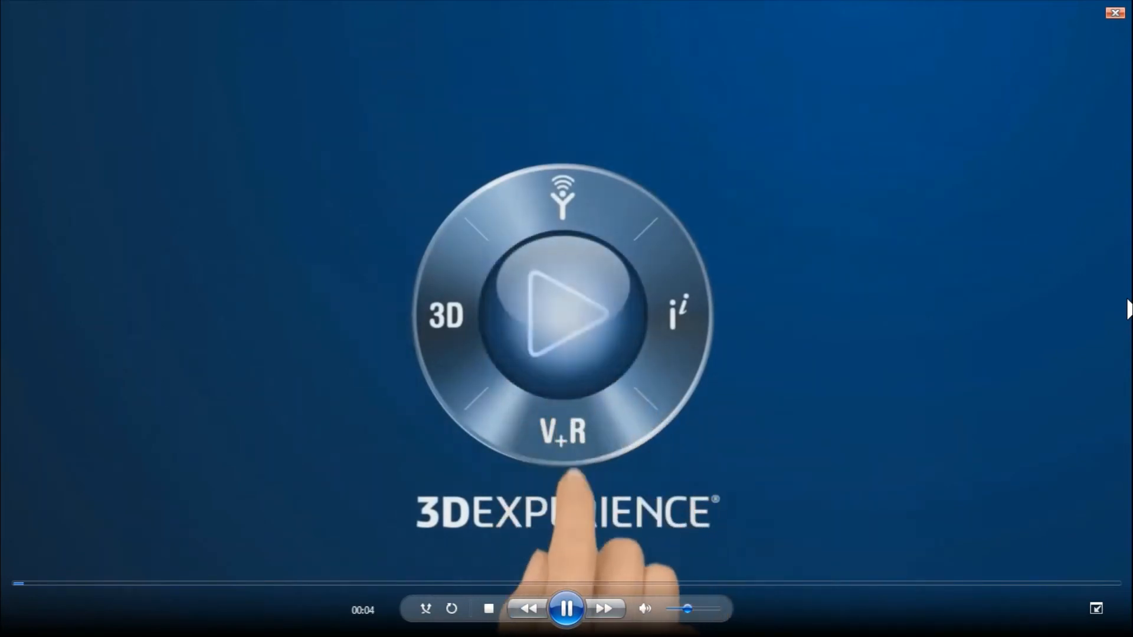
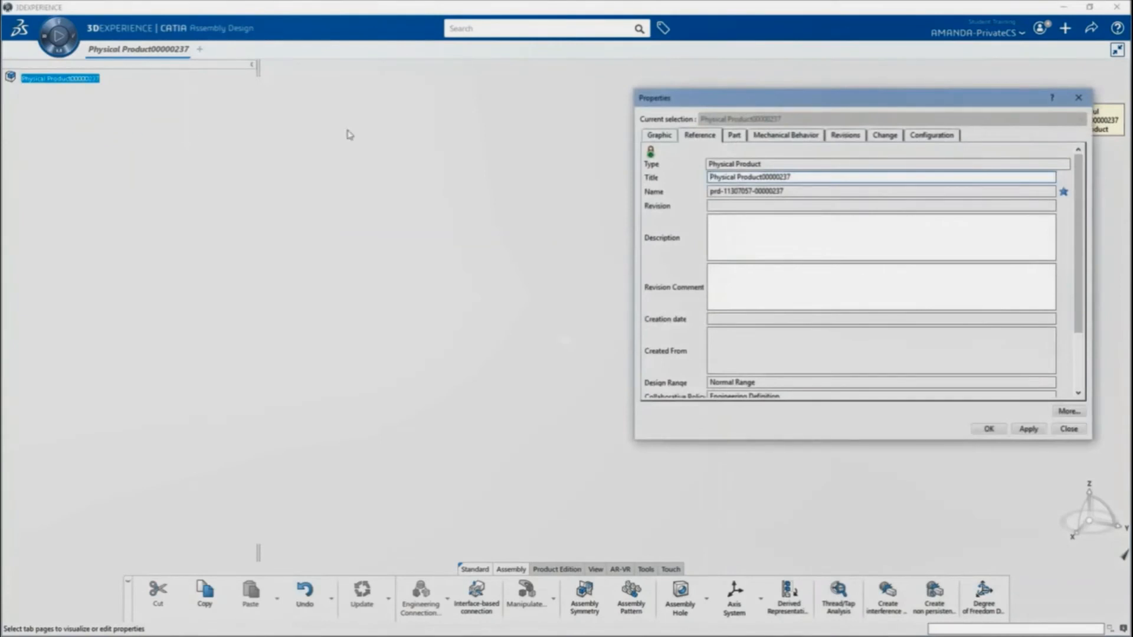
Step: Set the new physical product's title to Damper_Rod_Sub-Assembly
key(ctrl+a)
text(Damper_Rod_Sub-Assembly)
click(989, 429)
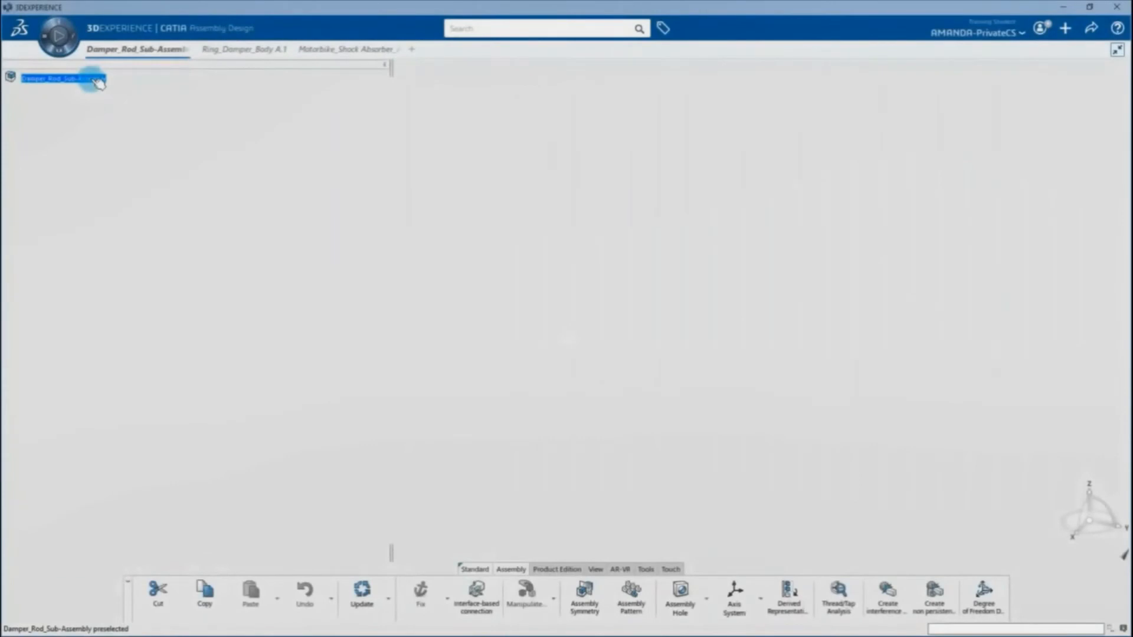
Step: Insert the first Piston_Damper_Rod search result into Damper_Rod_Sub-Assembly as an existing 3D part and accept its default position
right_click(98, 82)
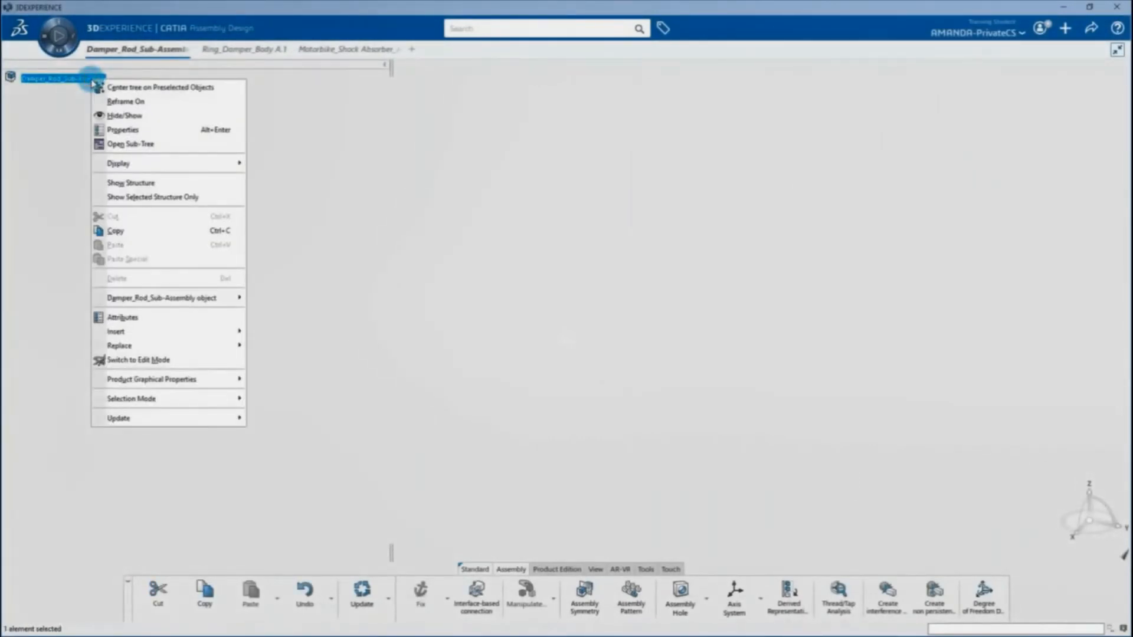
mouse_move(177, 332)
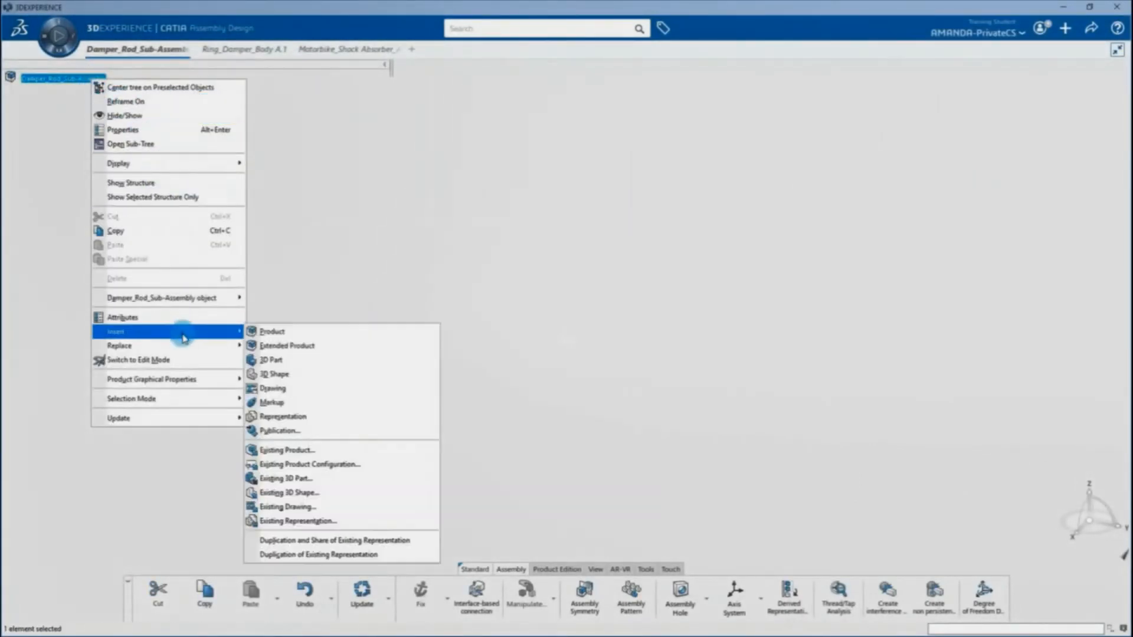
click(305, 479)
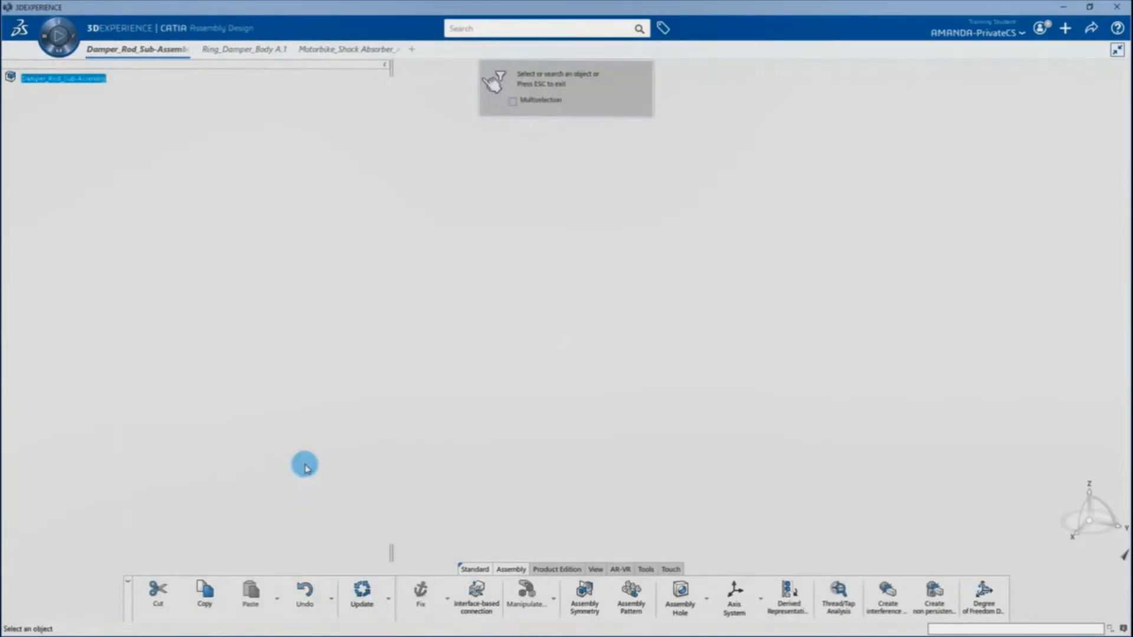
click(485, 29)
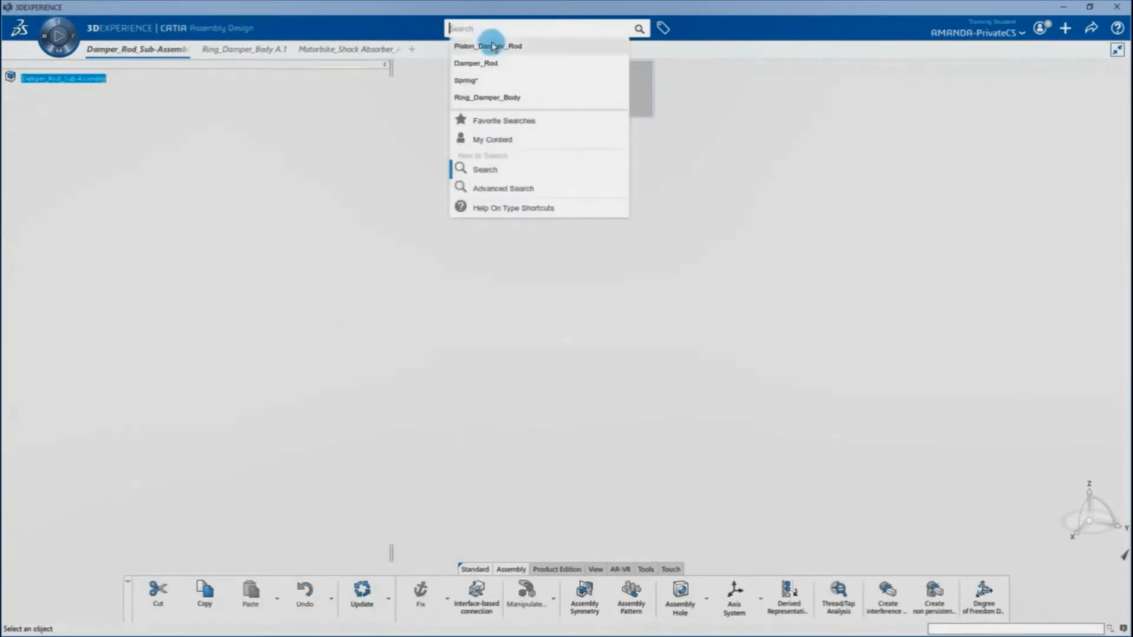
click(483, 46)
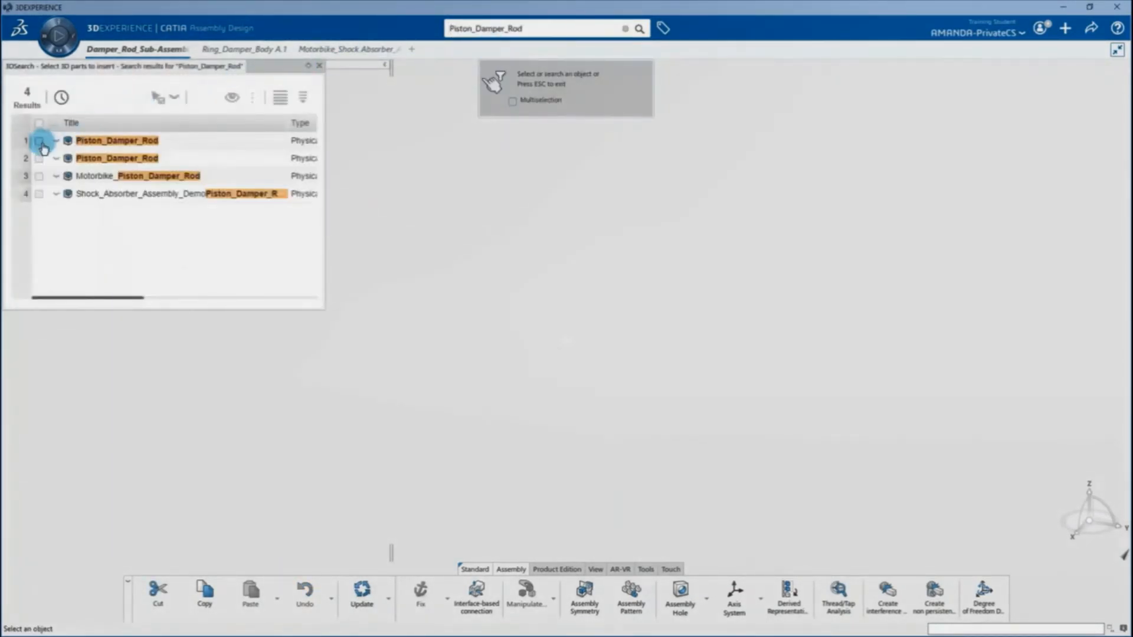
click(39, 142)
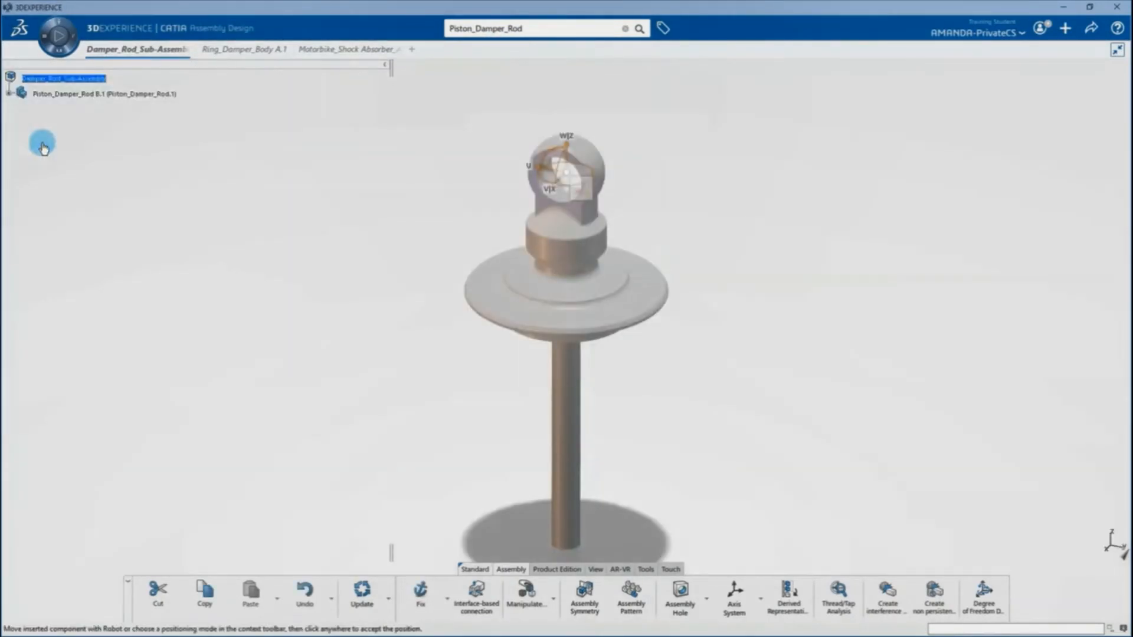
click(270, 230)
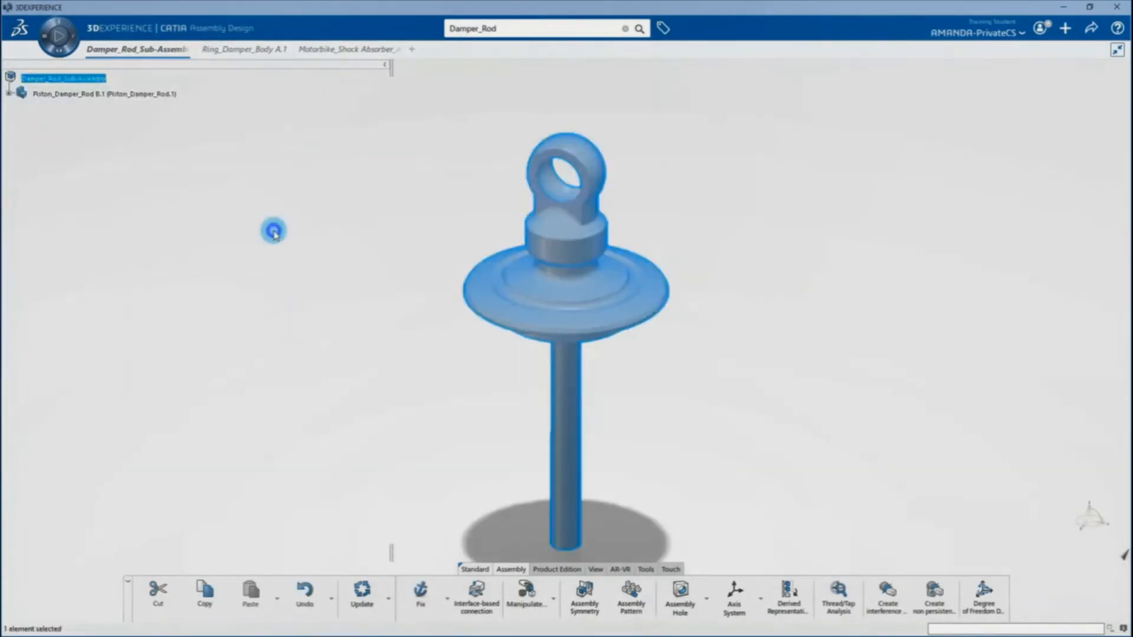
Step: Insert the already open Ring_Damper_Body into Damper_Rod_Sub-Assembly as an existing 3D part
right_click(76, 78)
mouse_move(156, 332)
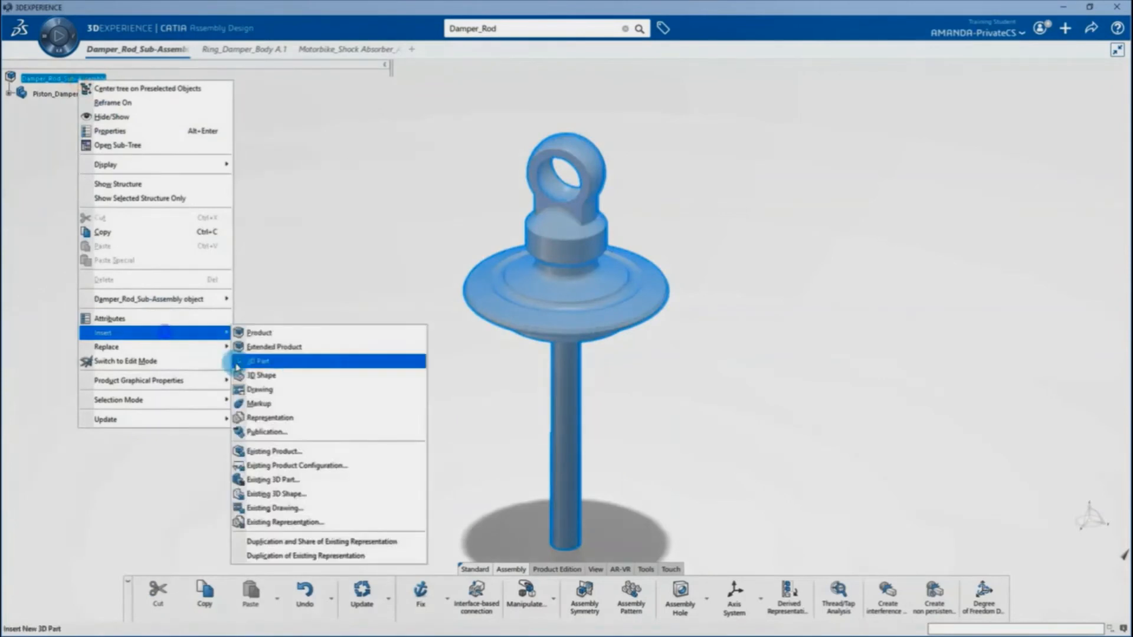
click(276, 493)
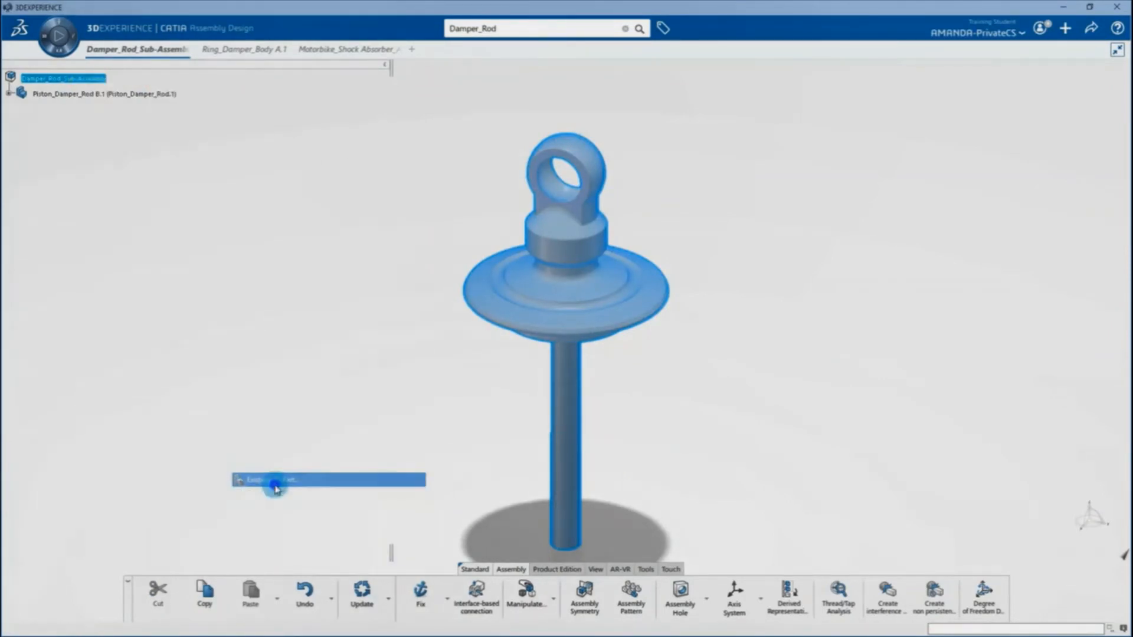
click(250, 51)
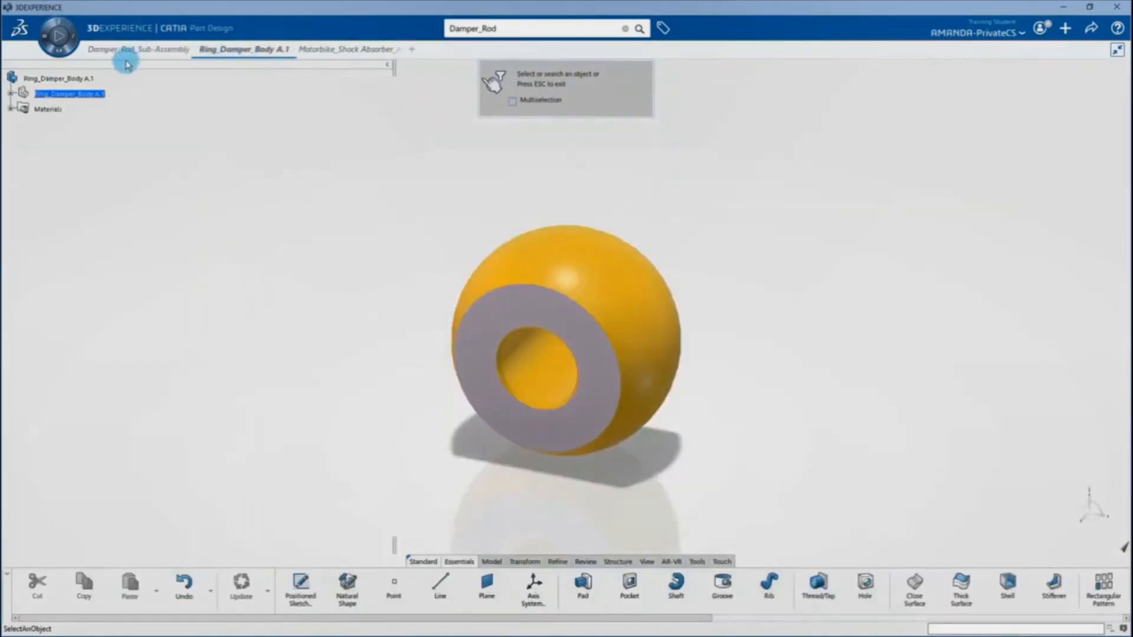
click(87, 79)
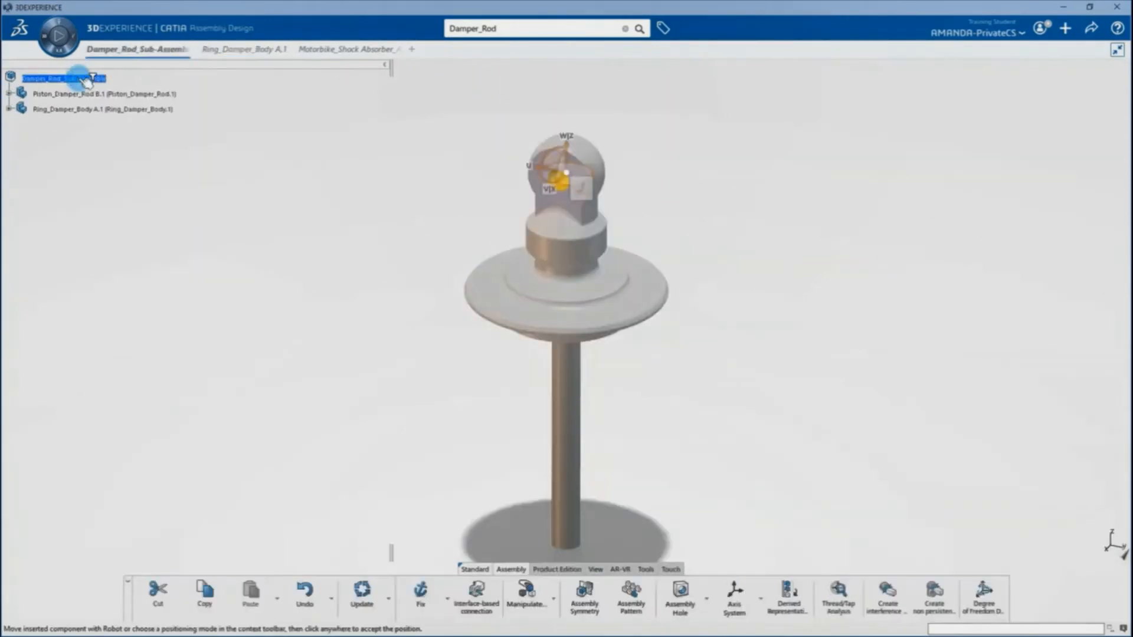
Step: Try to move the ring damper body out of the rod's eye with the Robot
drag(548, 171, 415, 180)
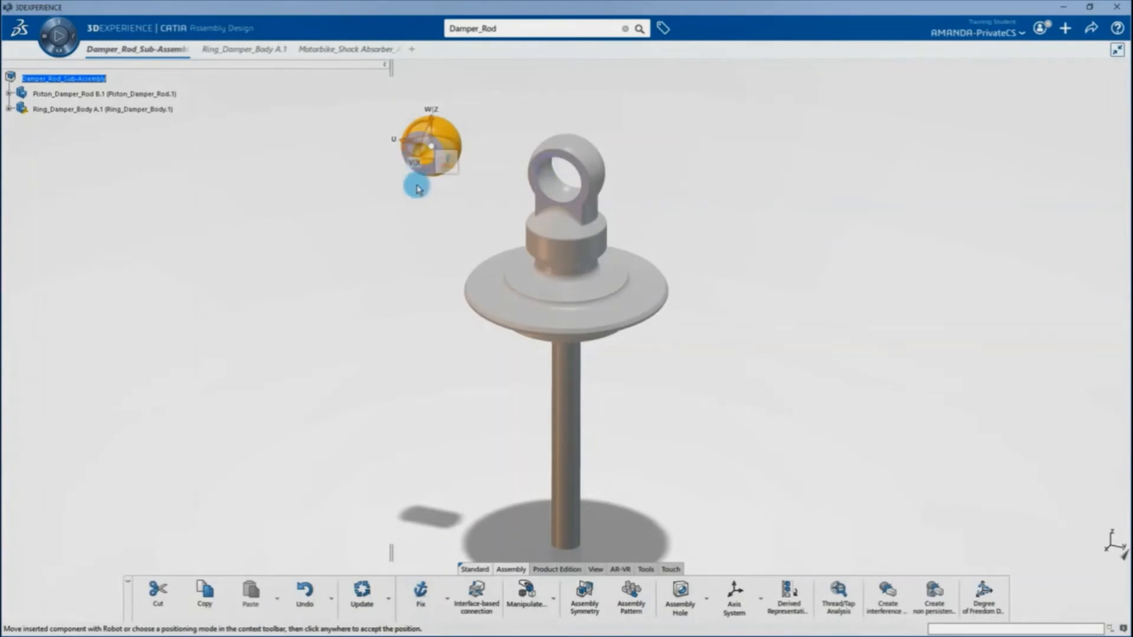
drag(430, 112, 430, 125)
mouse_move(425, 174)
mouse_down()
mouse_move(384, 165)
mouse_move(391, 155)
mouse_move(413, 217)
mouse_move(437, 147)
mouse_move(422, 148)
mouse_move(452, 160)
mouse_move(397, 172)
mouse_move(406, 185)
mouse_up()
click(433, 194)
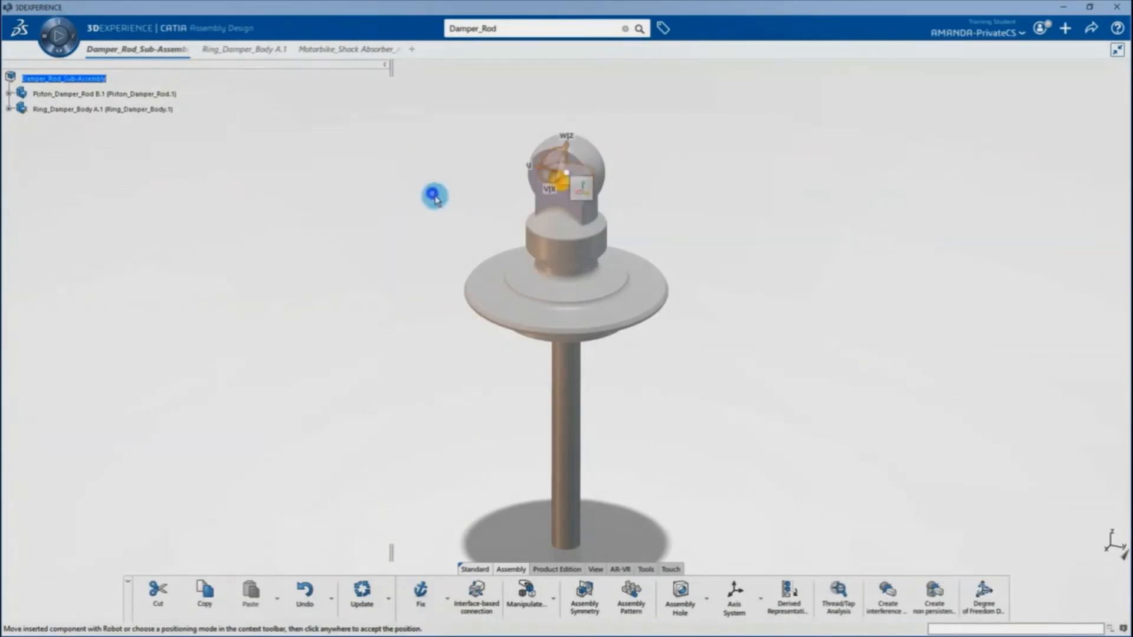
Step: Accept the ring body's inserted position and examine its degrees of freedom with the Degree of Freedom Display
click(471, 212)
middle_drag(486, 202, 438, 272)
click(438, 273)
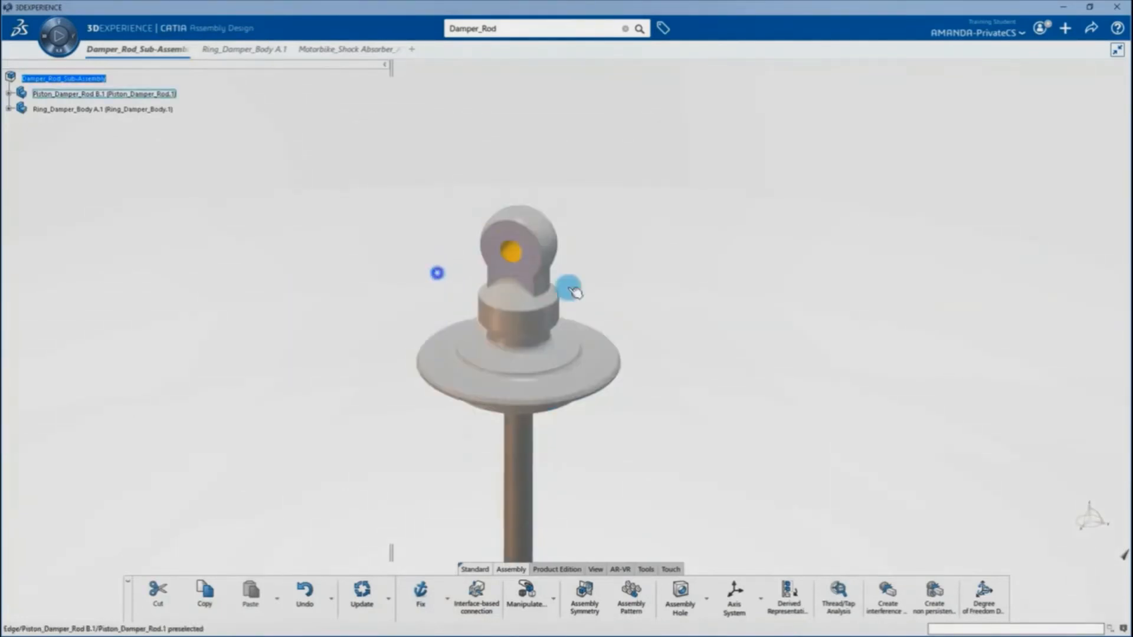
click(983, 599)
click(187, 110)
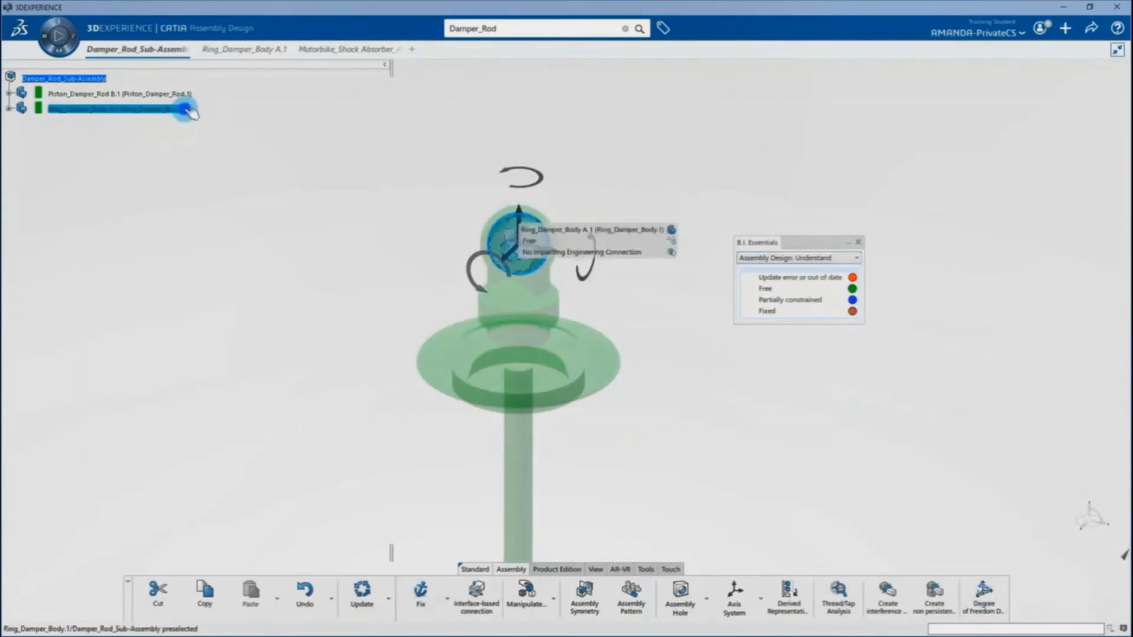
drag(543, 241, 638, 155)
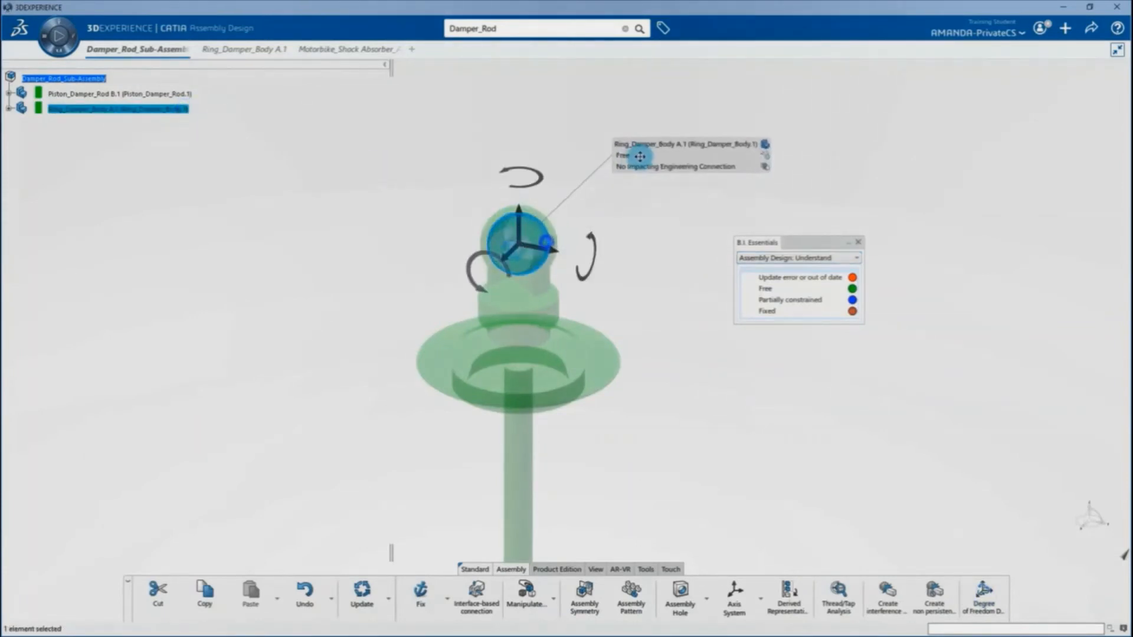
click(641, 258)
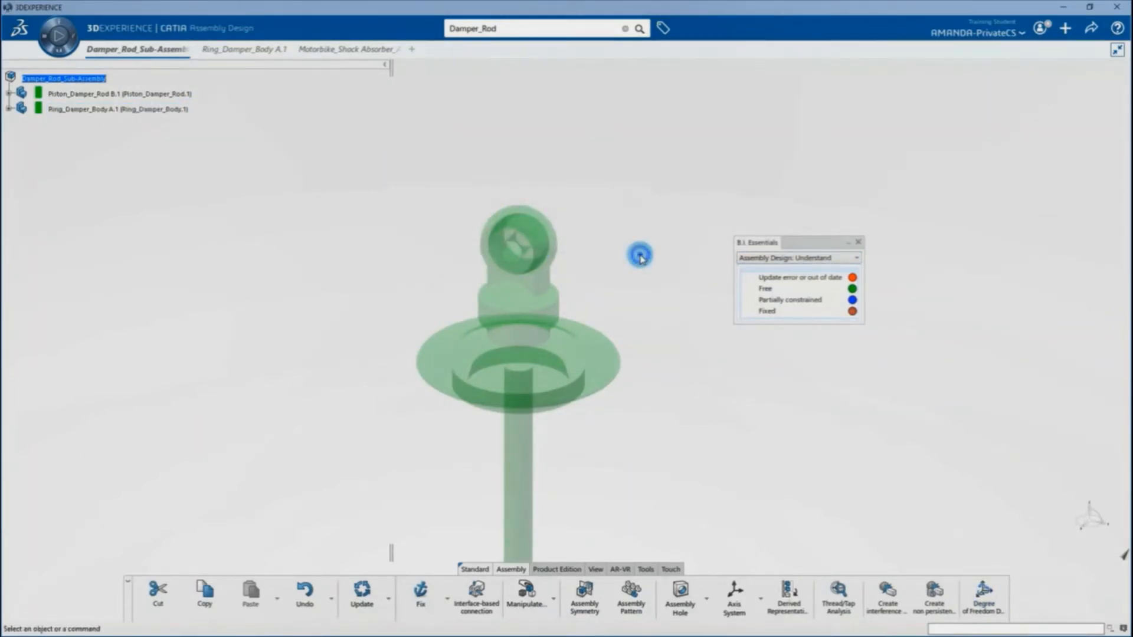
click(859, 242)
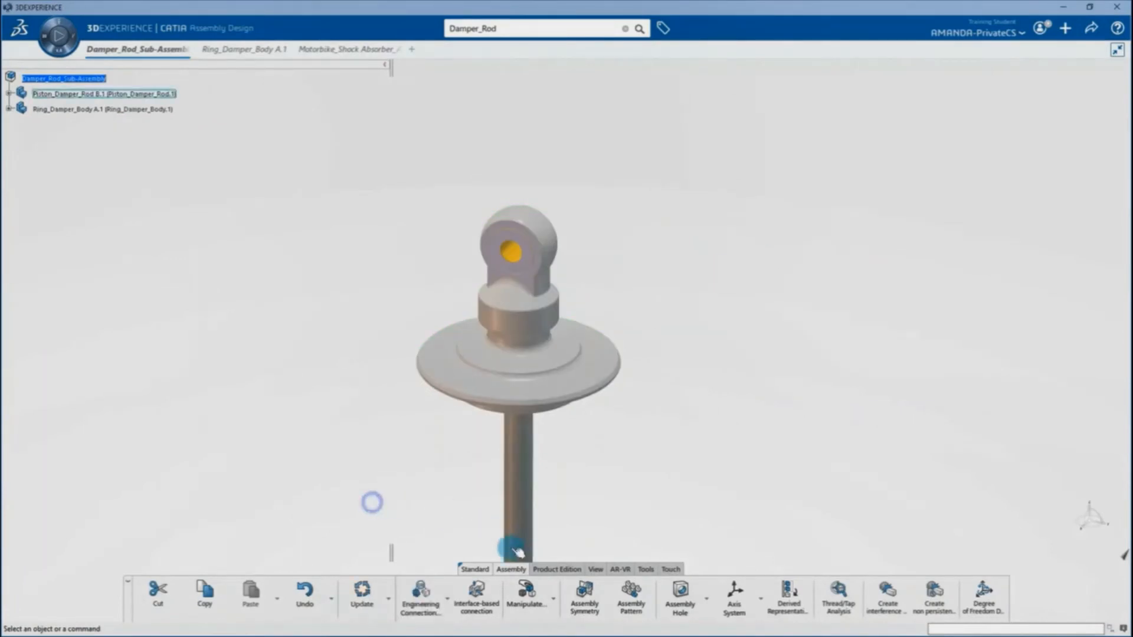
Step: Move the ring damper body out beside the rod's eye using free manipulation with respect to constraints
click(527, 592)
drag(511, 252, 601, 262)
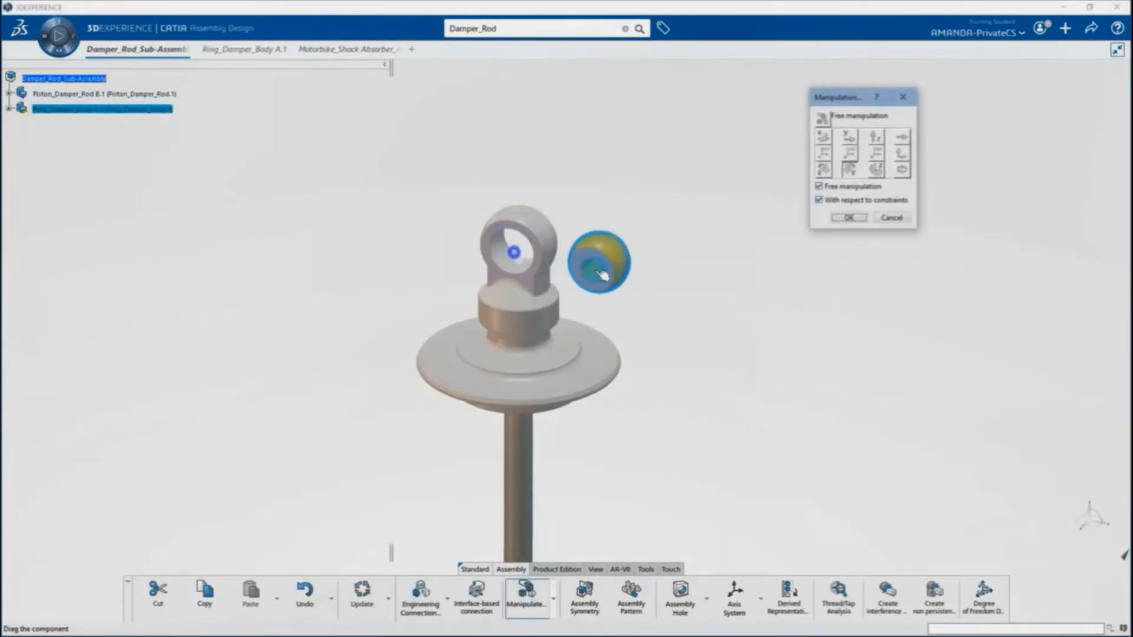
click(848, 218)
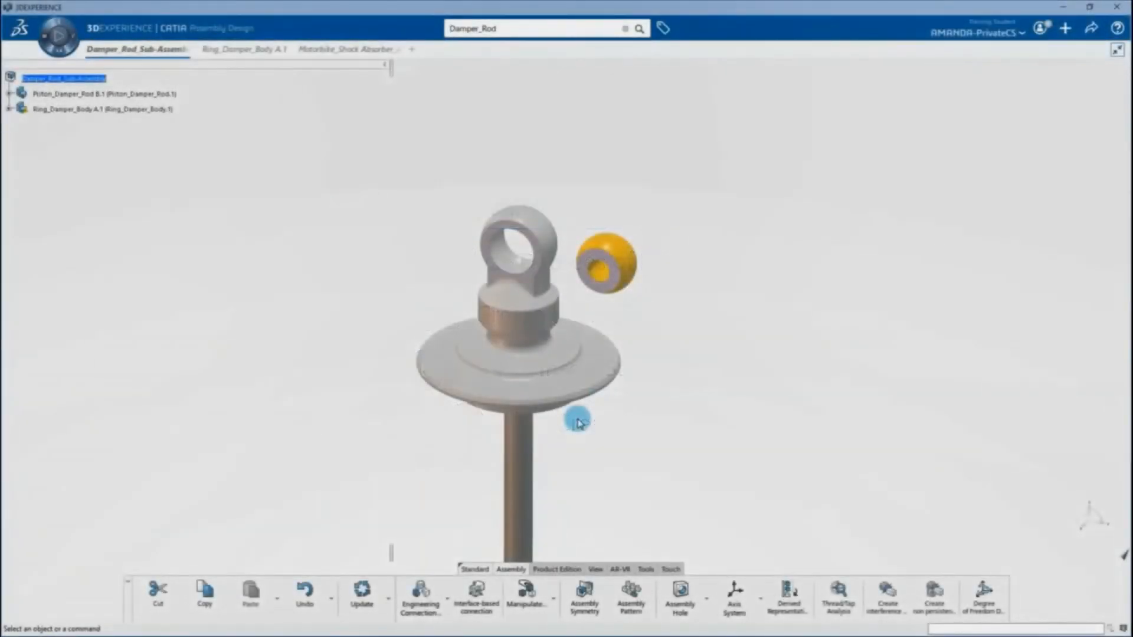
Step: Create a Spherical engineering connection making the ring's and rod eye's sphere centre points coincident, with check contact as a specification
click(434, 593)
click(149, 237)
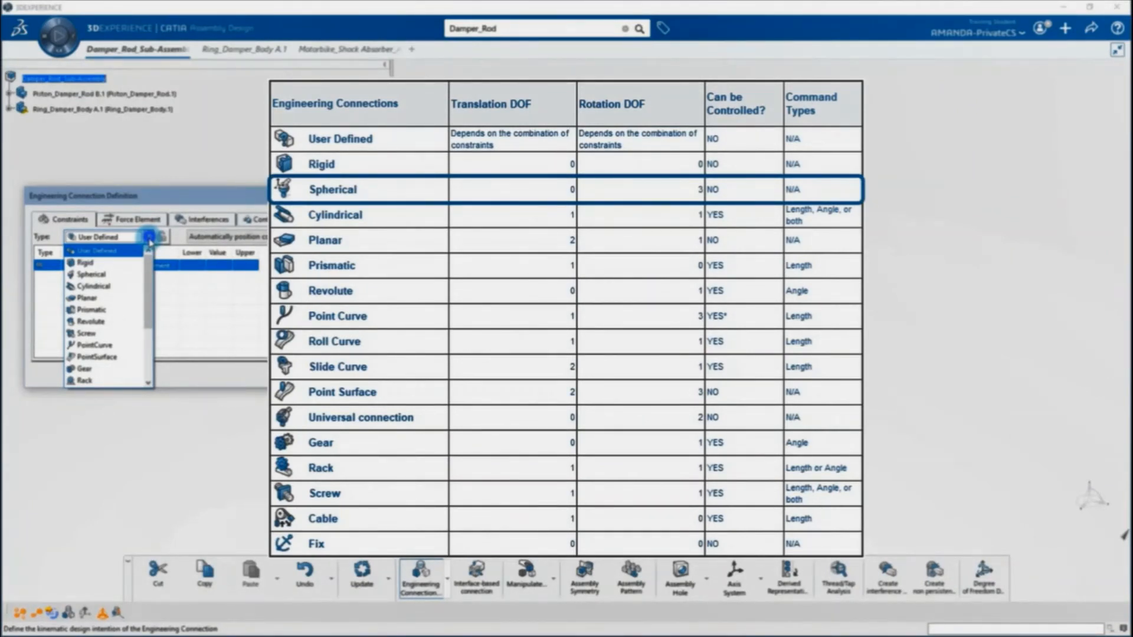
click(131, 275)
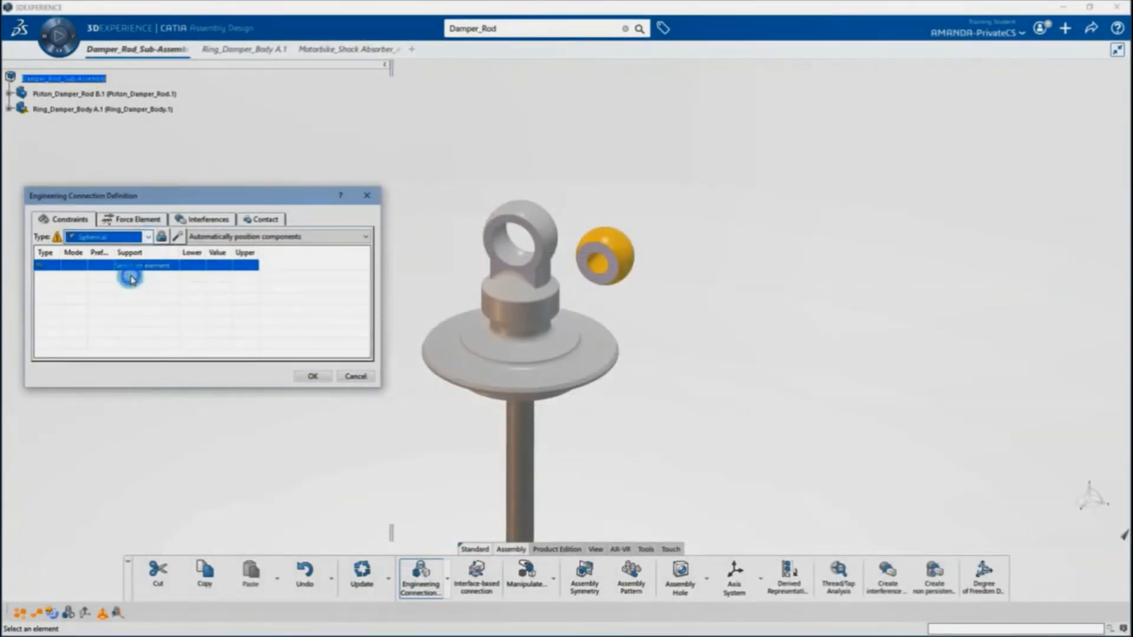
click(180, 238)
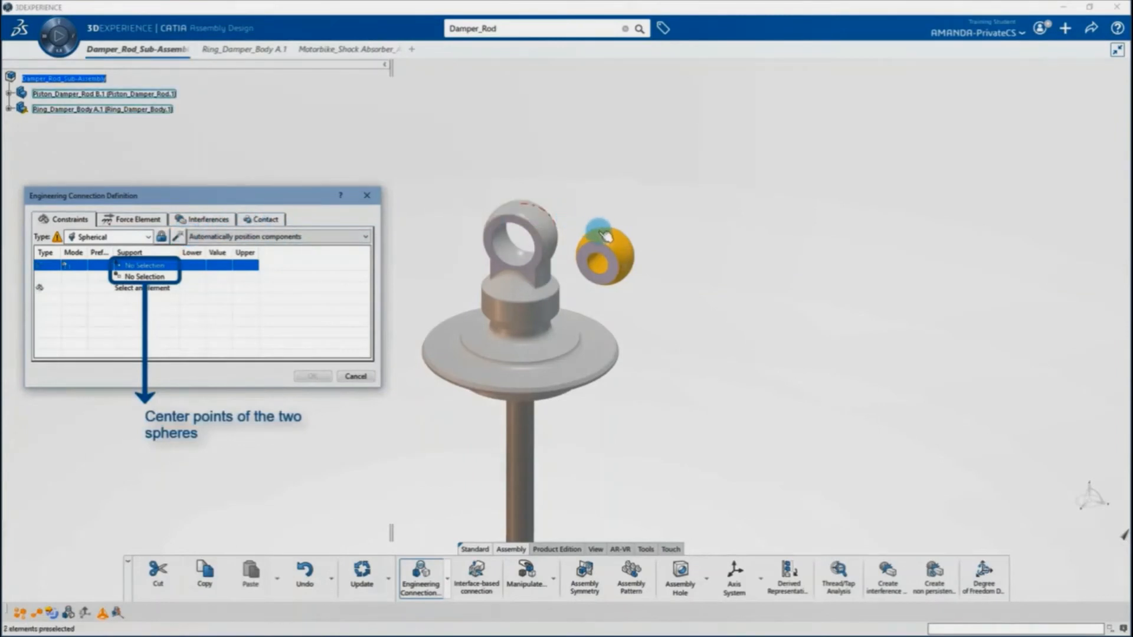
click(626, 254)
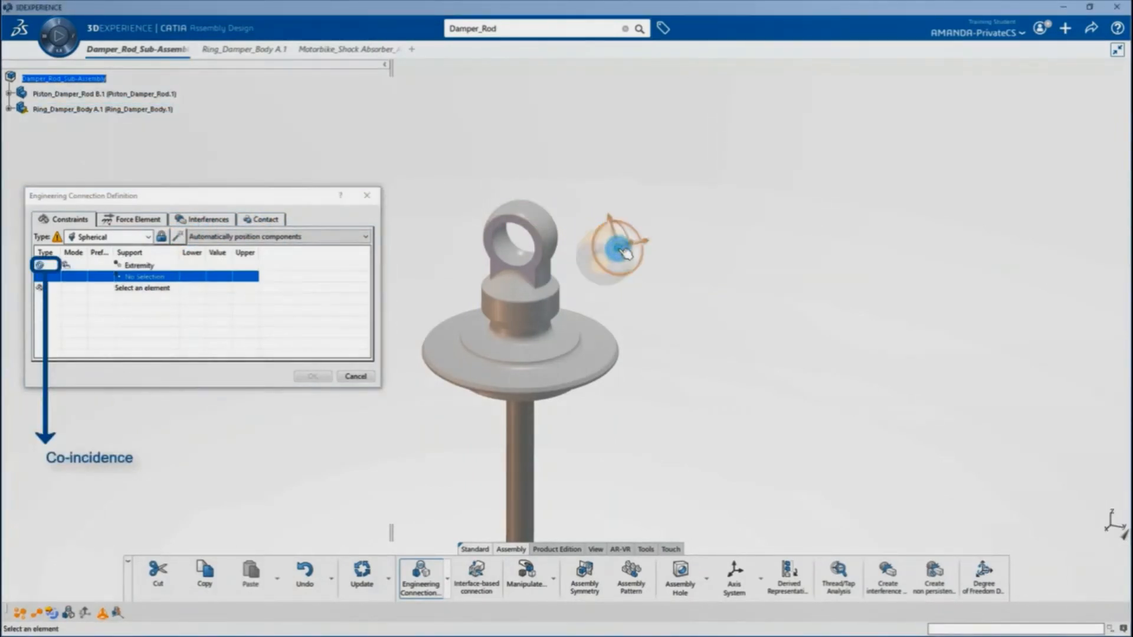
click(515, 264)
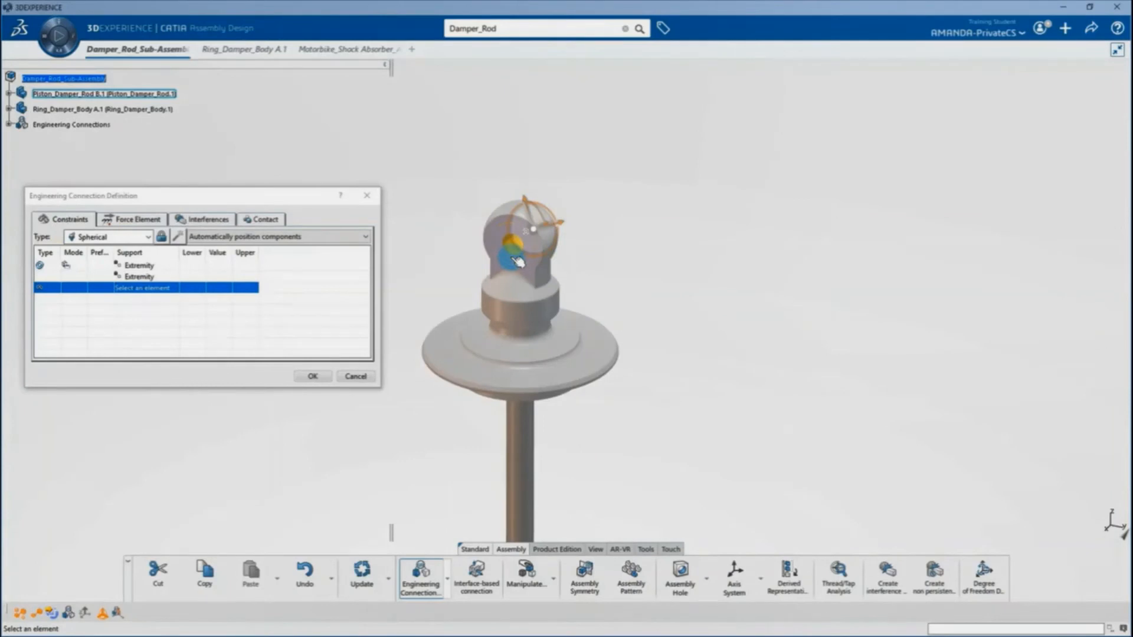
click(320, 377)
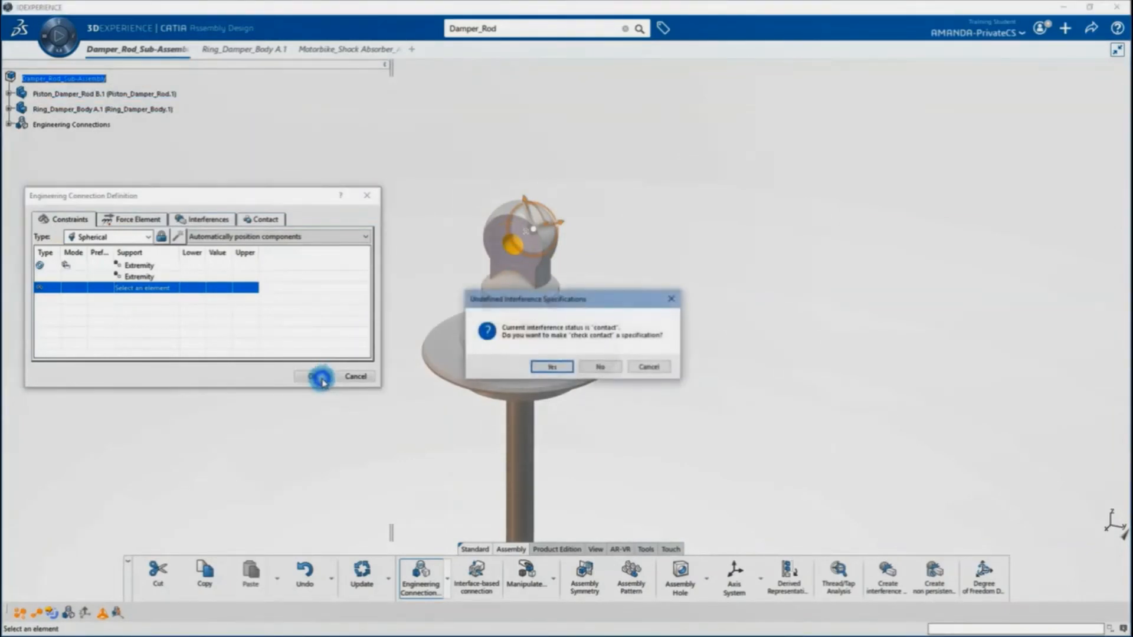
click(559, 368)
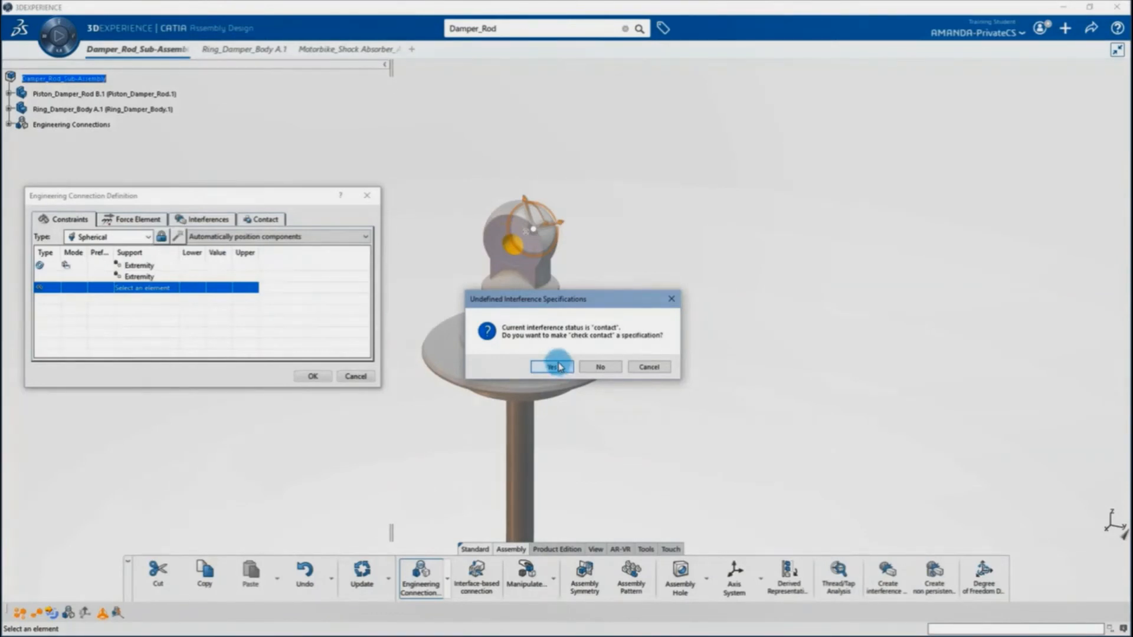
click(552, 367)
Step: Fix the piston damper rod in the sub-assembly
middle_drag(635, 293, 663, 312)
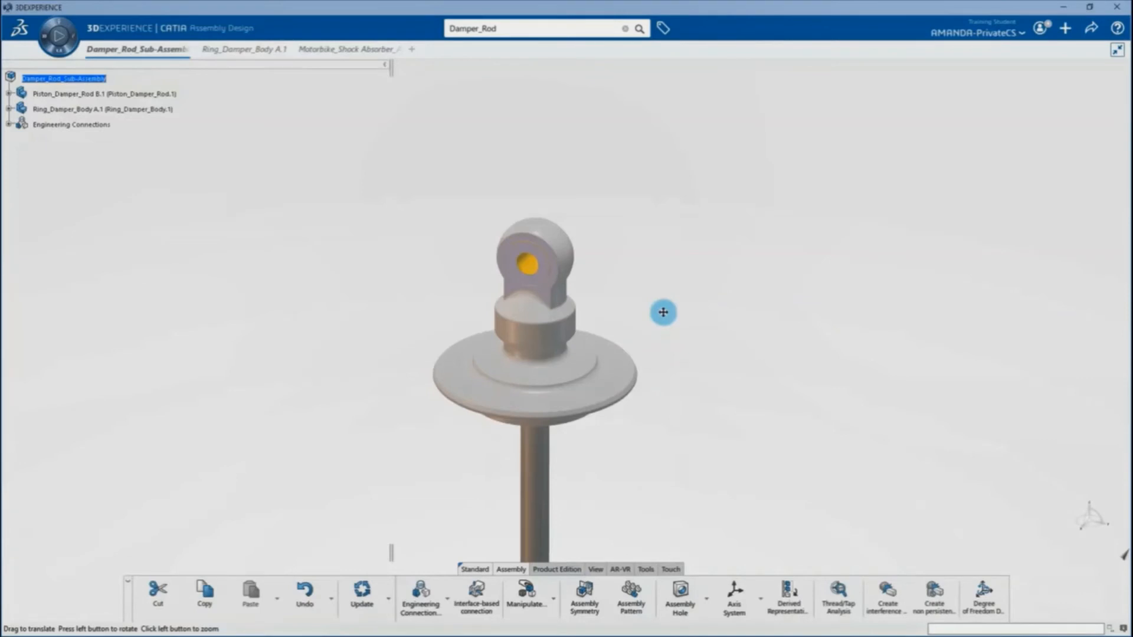
middle_drag(663, 312, 670, 317)
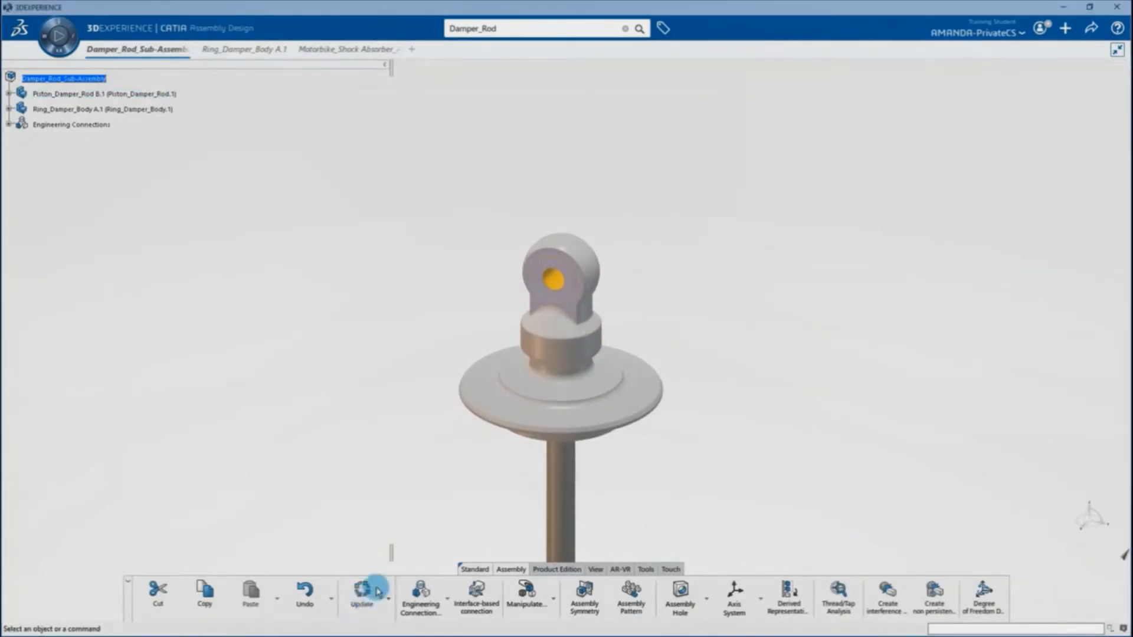
click(448, 601)
click(437, 564)
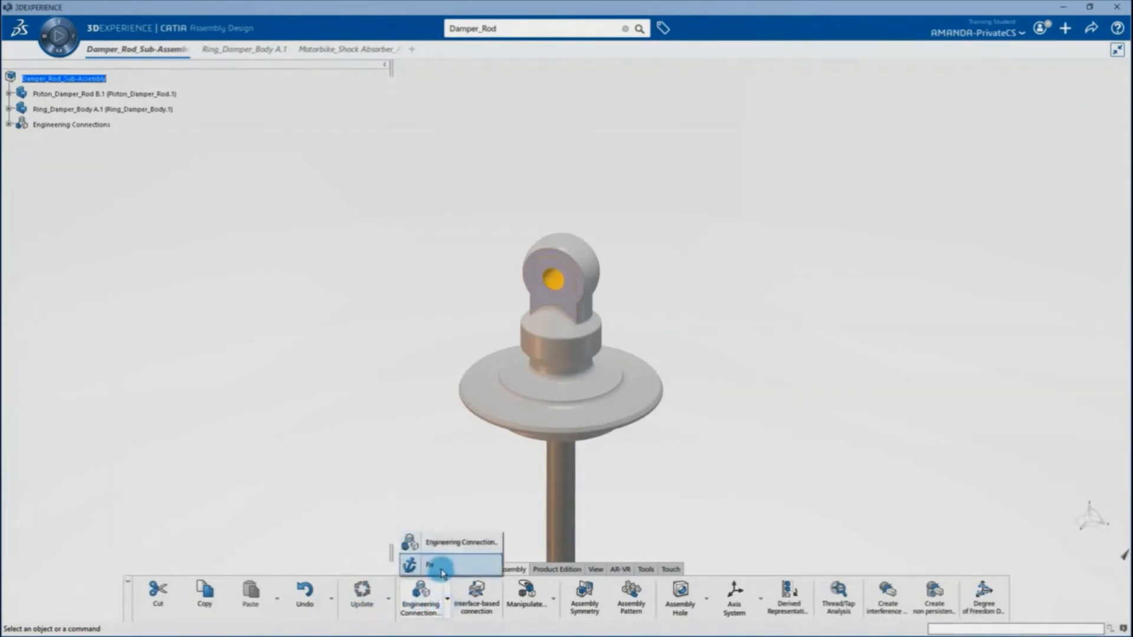
click(573, 417)
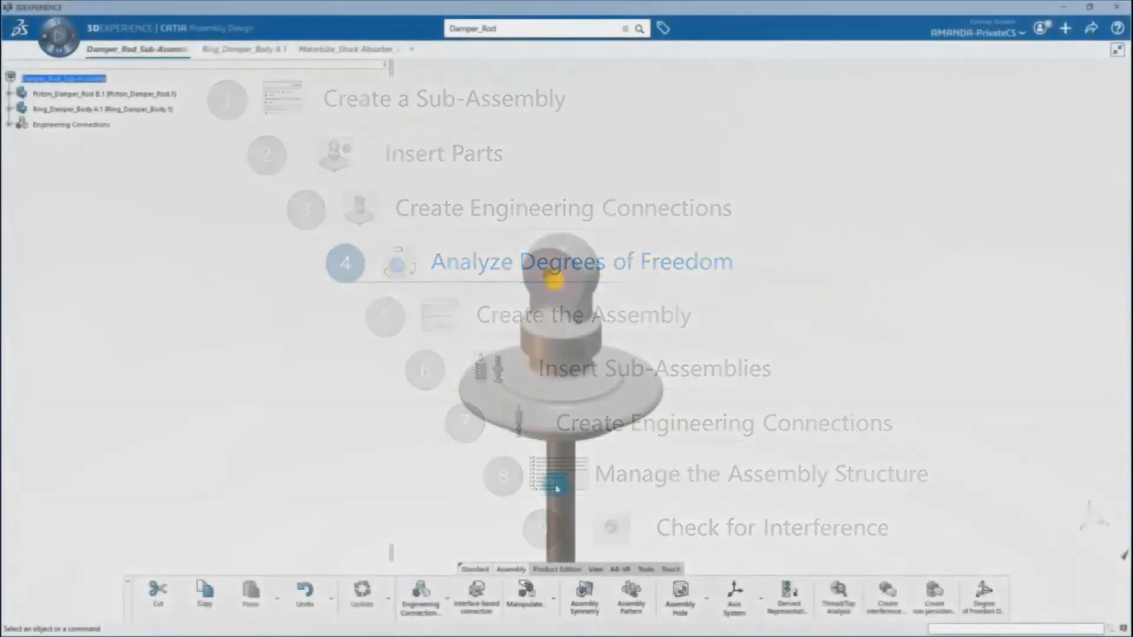
Step: Examine the ring damper body's remaining degrees of freedom with the Degree of Freedom Display
click(984, 590)
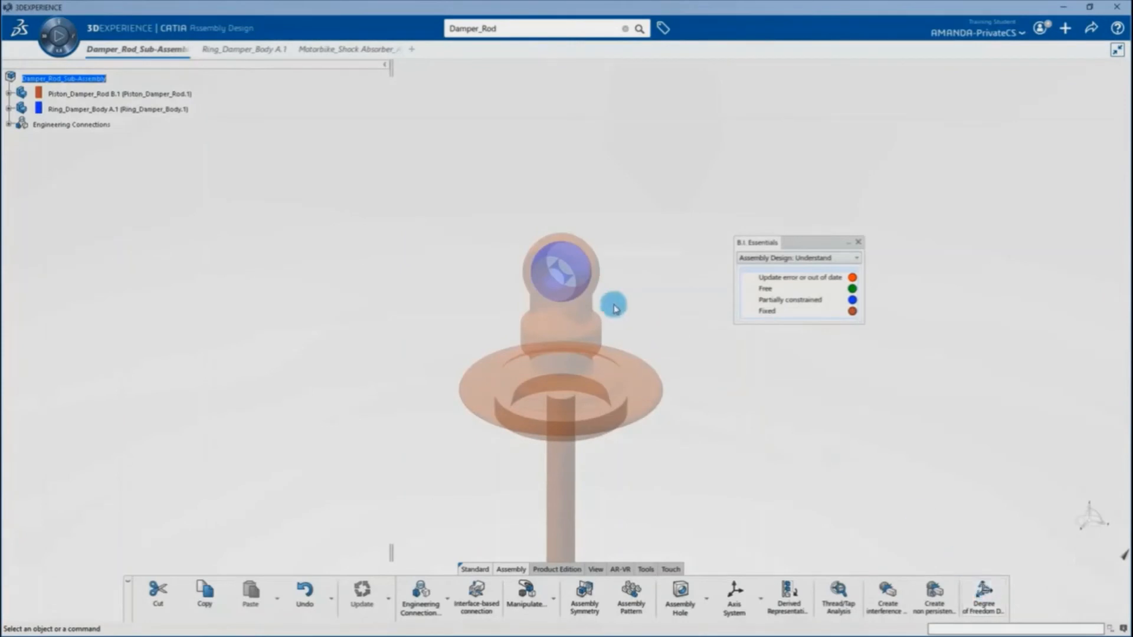
click(163, 109)
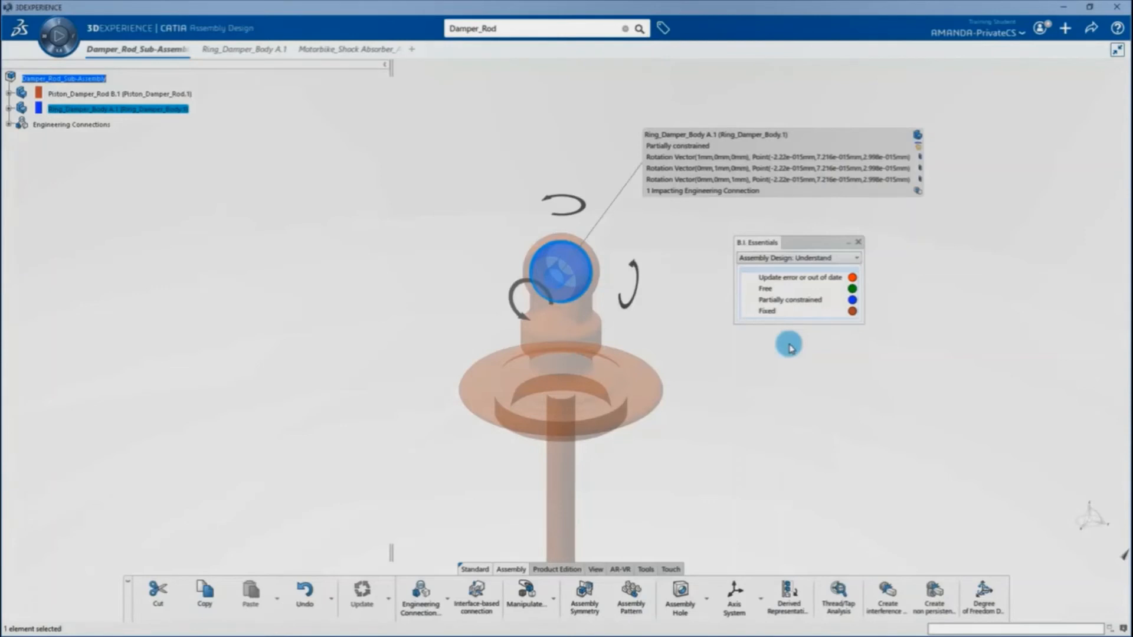
Step: Close the degree of freedom analysis and test dragging the ring damper body along X, Y, Z and around Y with respect to constraints
click(790, 347)
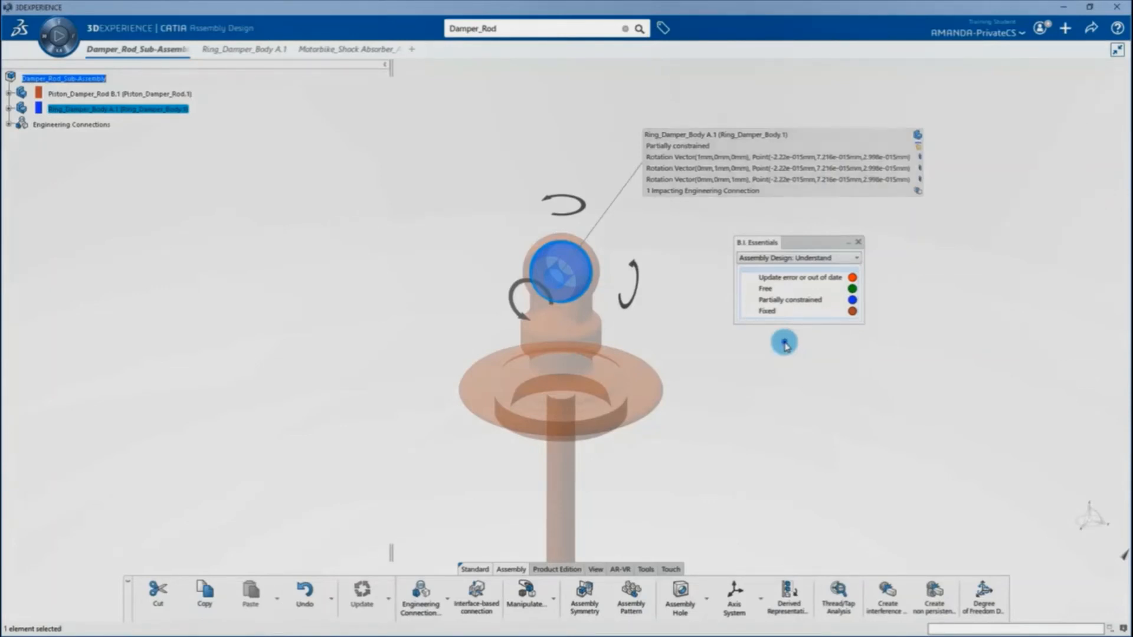
click(859, 242)
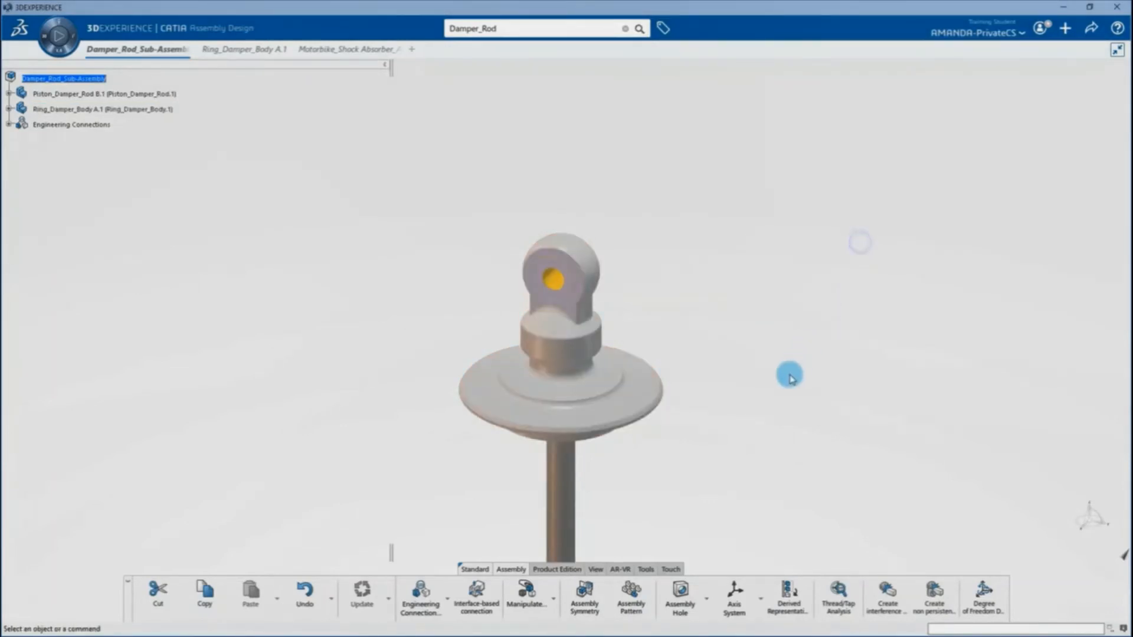
click(526, 593)
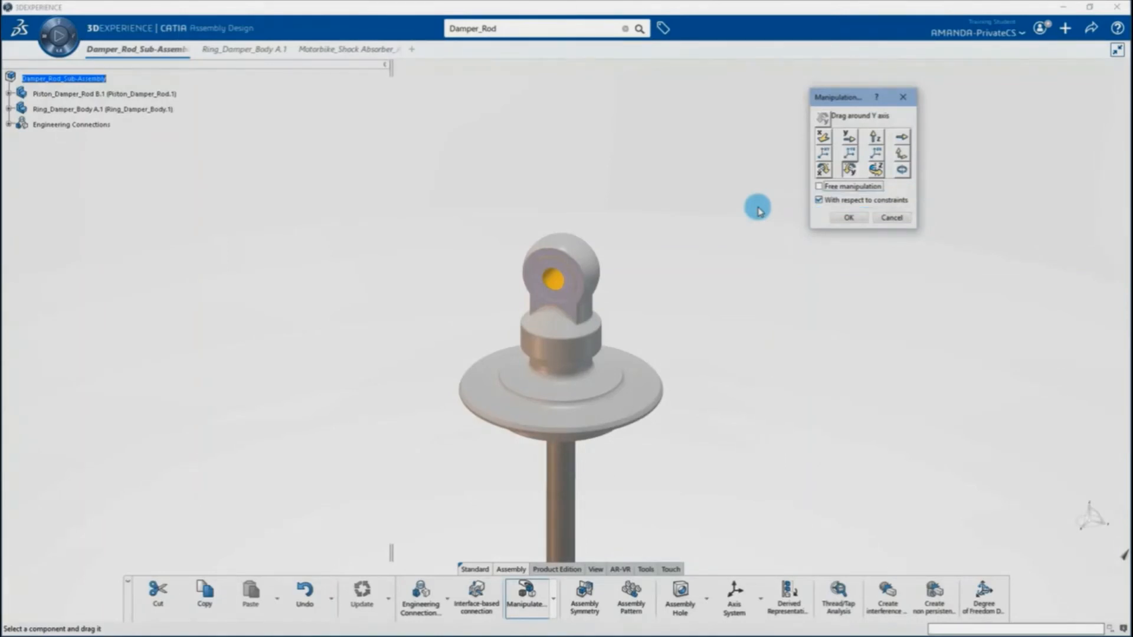
click(823, 136)
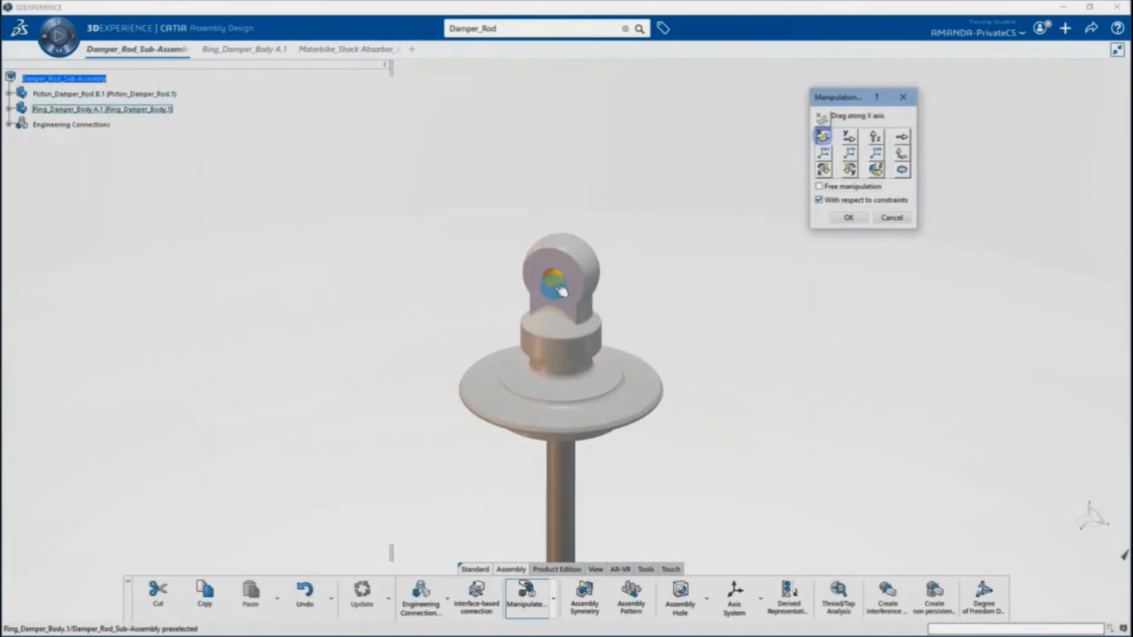
click(850, 137)
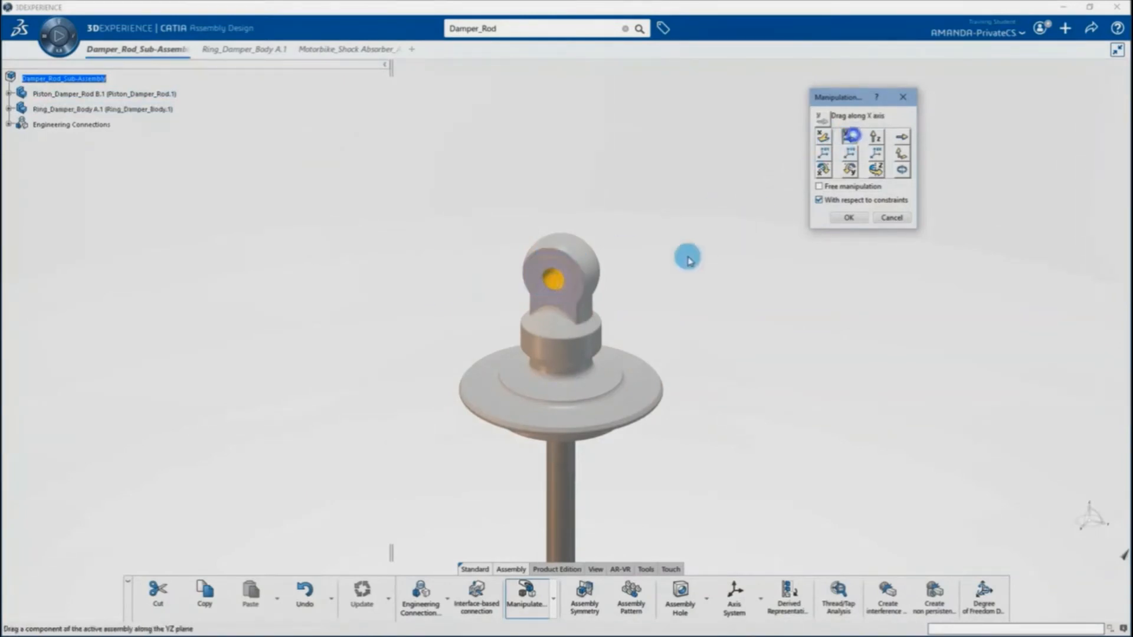
click(876, 136)
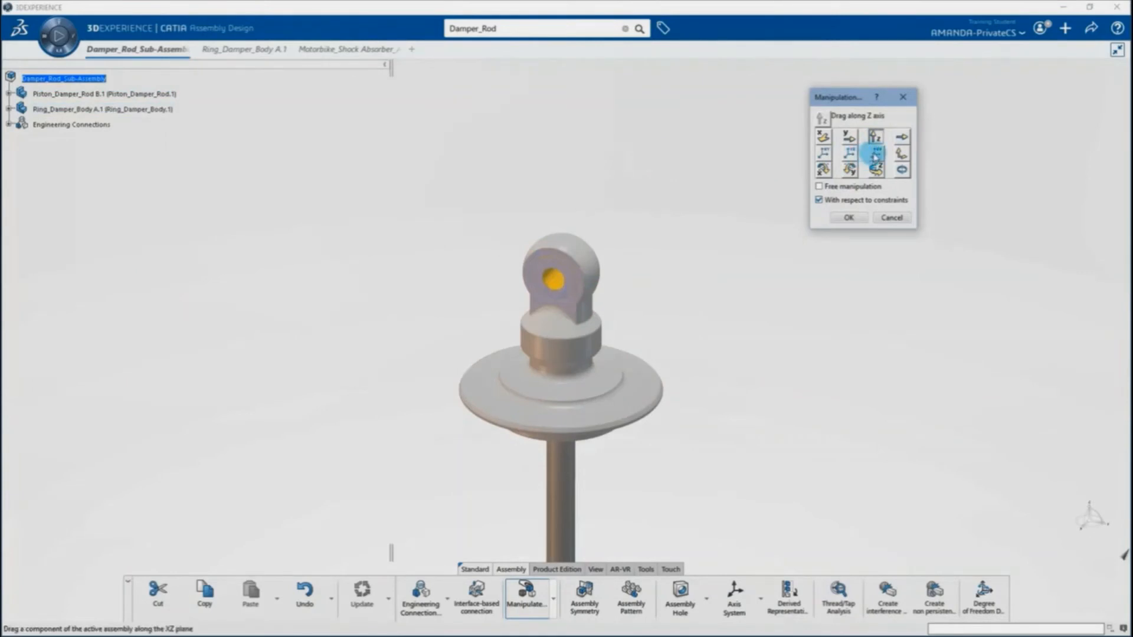
click(849, 169)
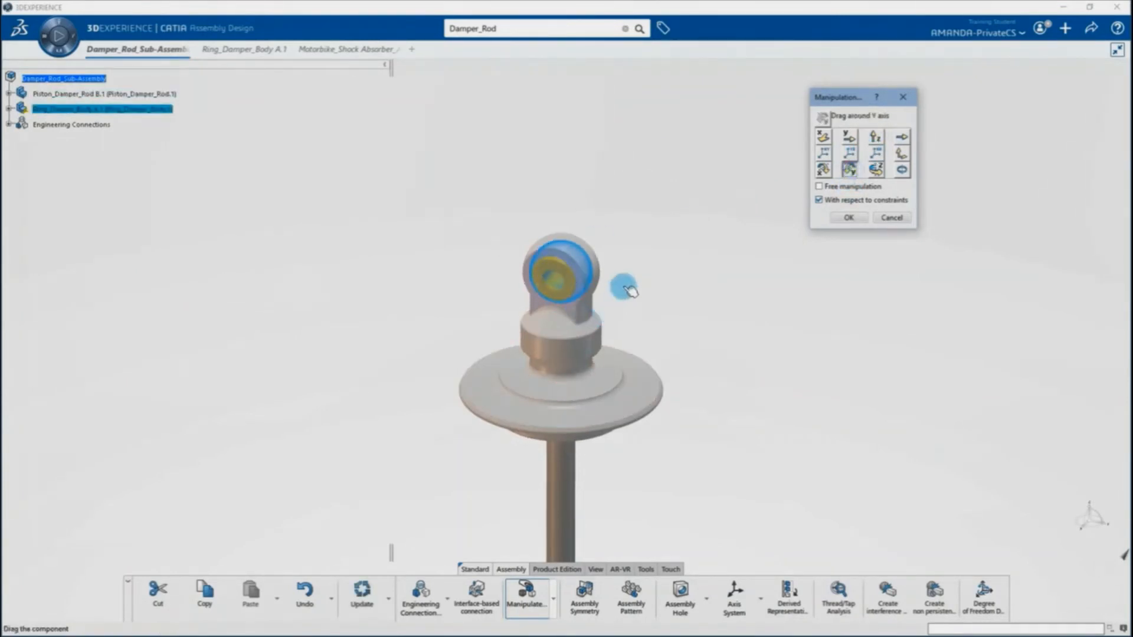
drag(630, 291, 560, 266)
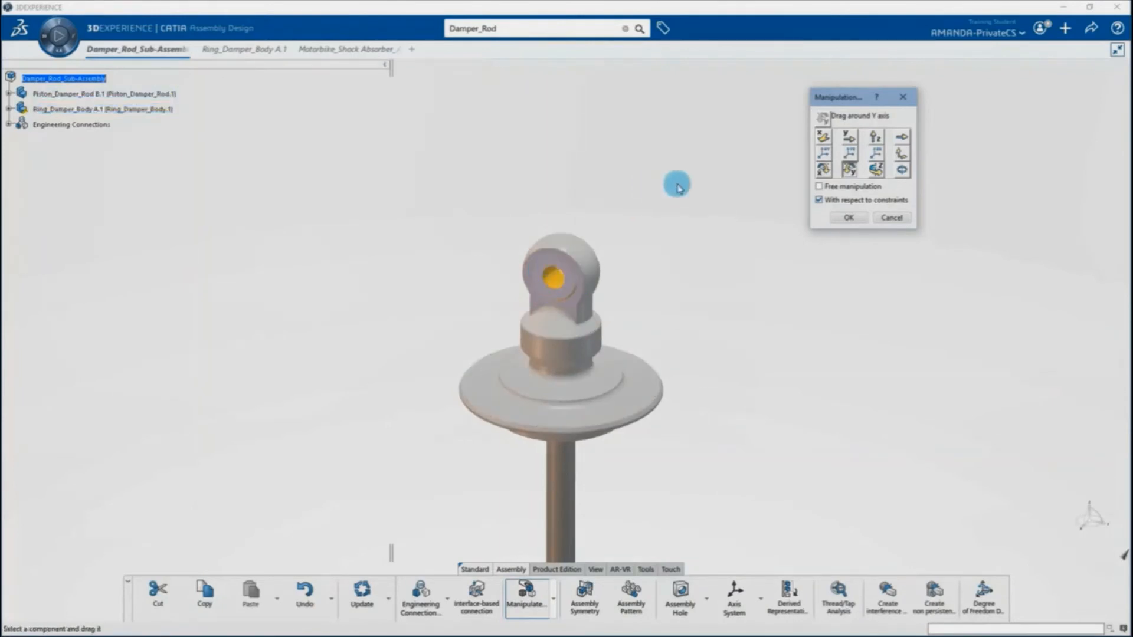
click(892, 217)
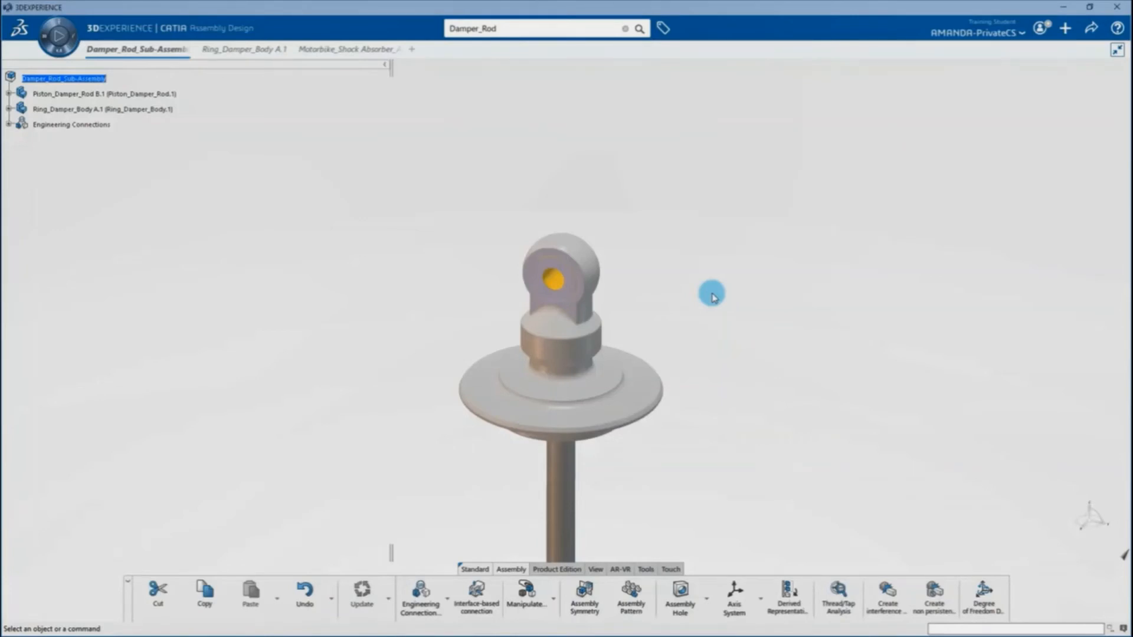
middle_drag(712, 294, 712, 329)
click(711, 293)
middle_drag(671, 437, 690, 336)
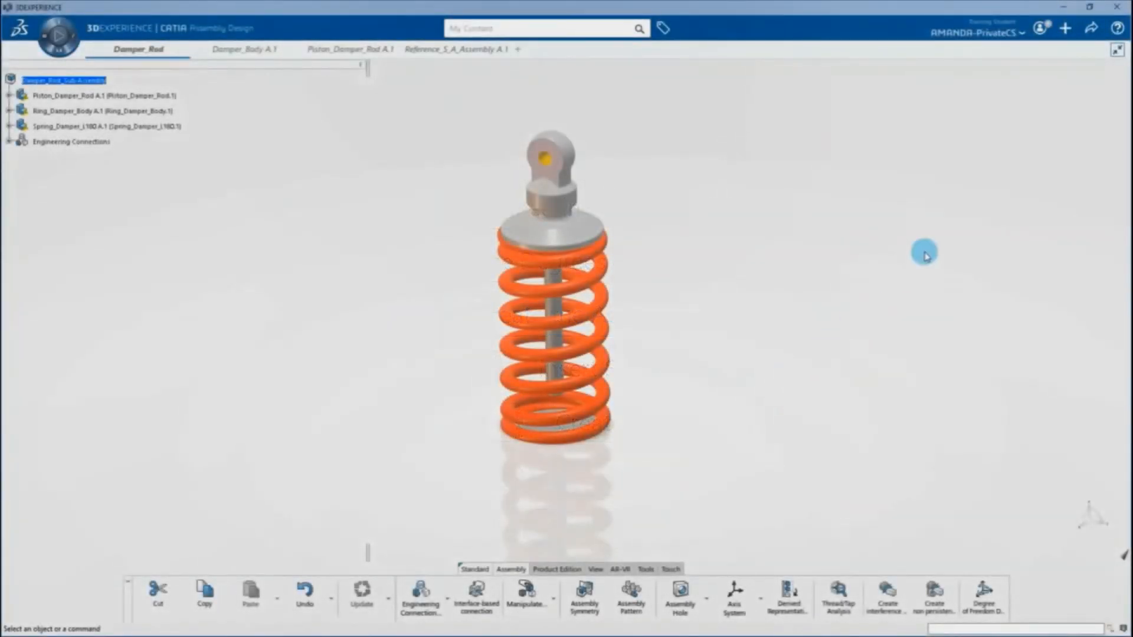
Step: Create a new Physical Product titled Shock_Absorber_Assembly
click(1066, 28)
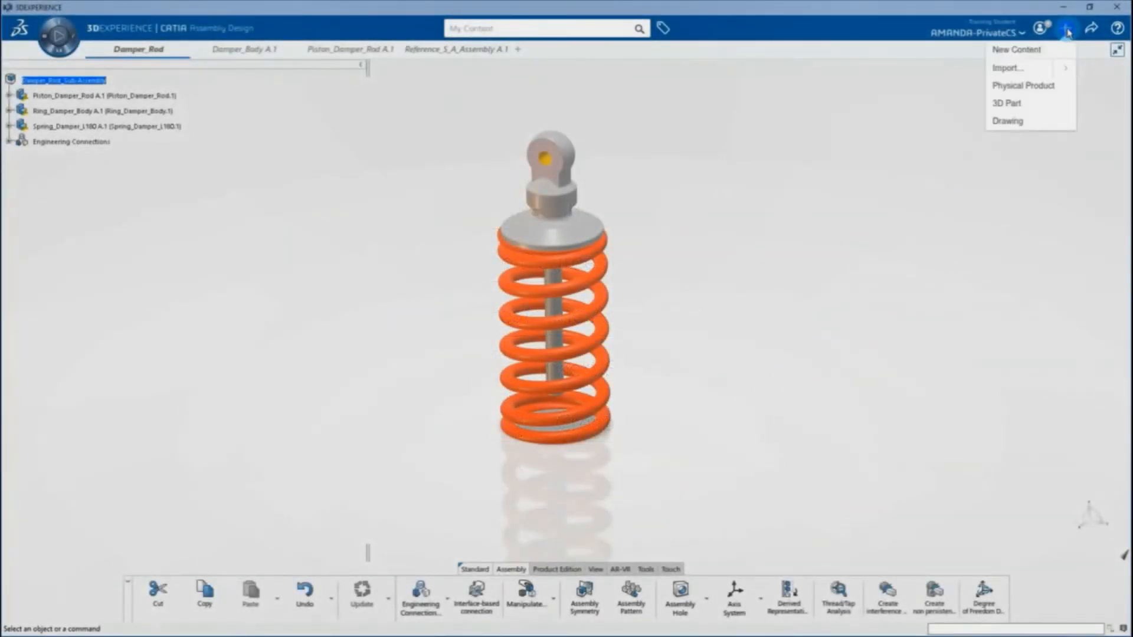
click(1045, 51)
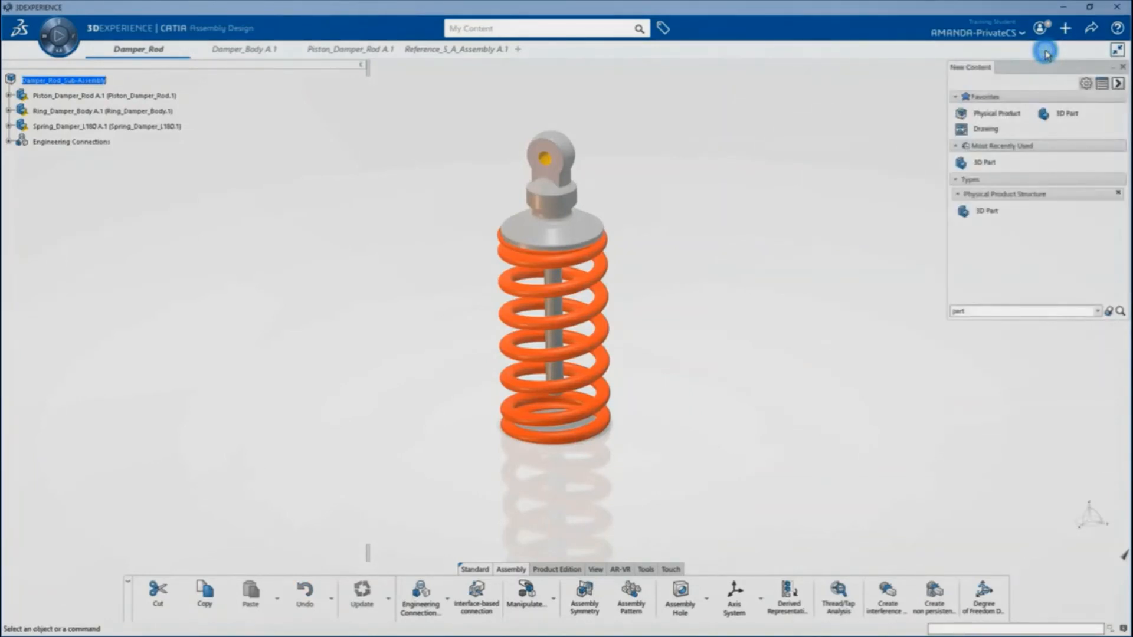
click(1014, 115)
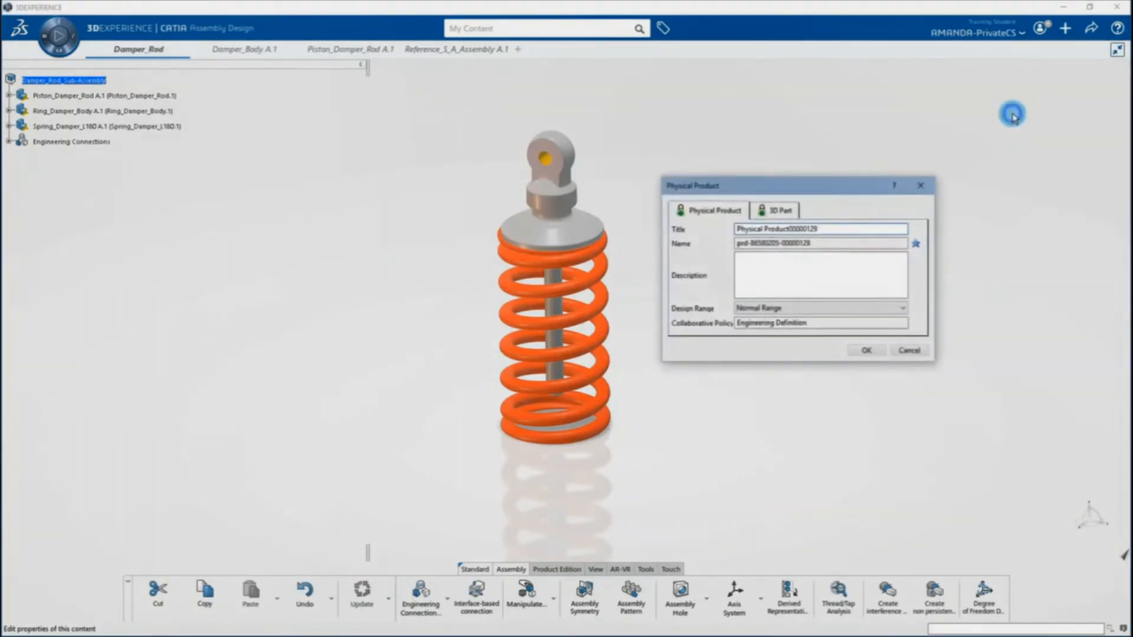
text(Shock_Absorber_Assembly)
click(863, 353)
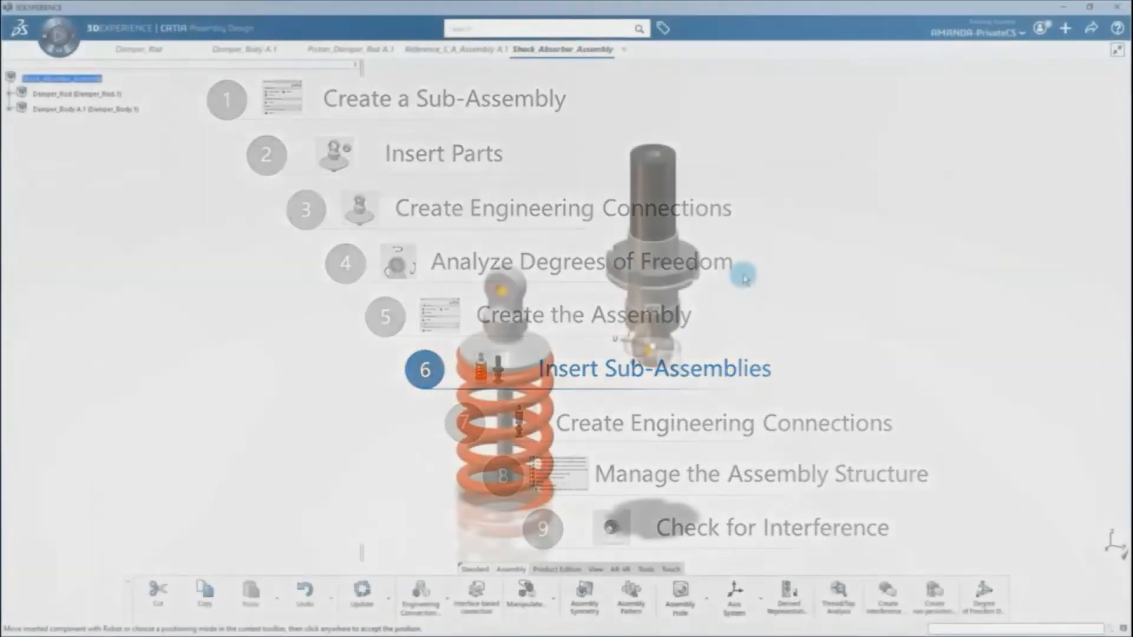
Step: Place the damper body sub-assembly beside the damper rod and define a Cylindrical engineering connection between their axes
drag(652, 334, 659, 485)
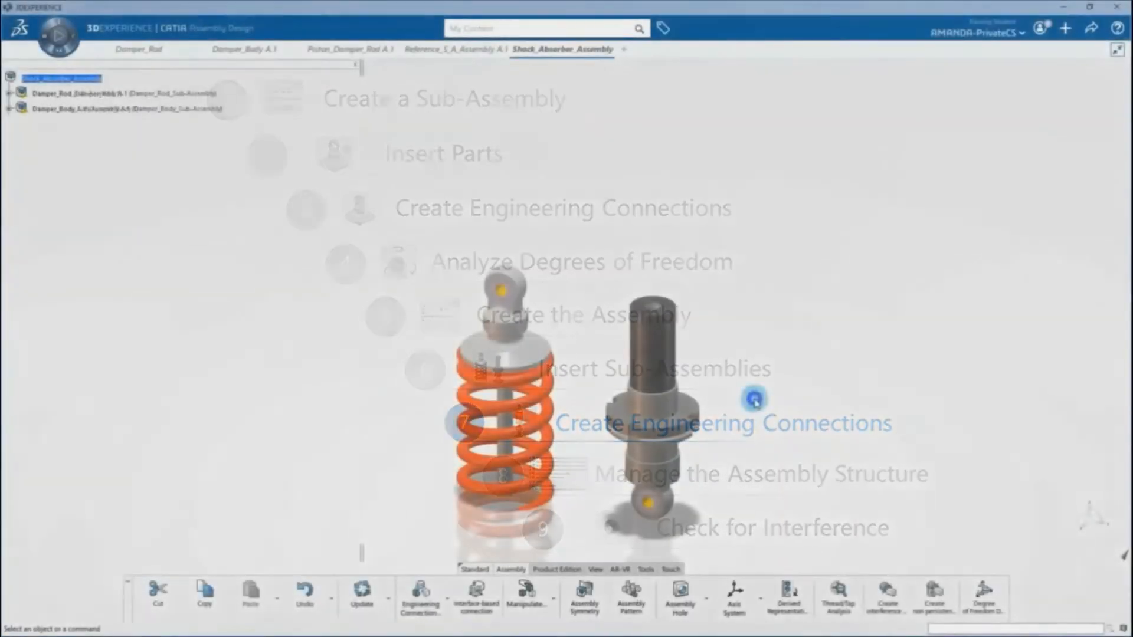
click(421, 593)
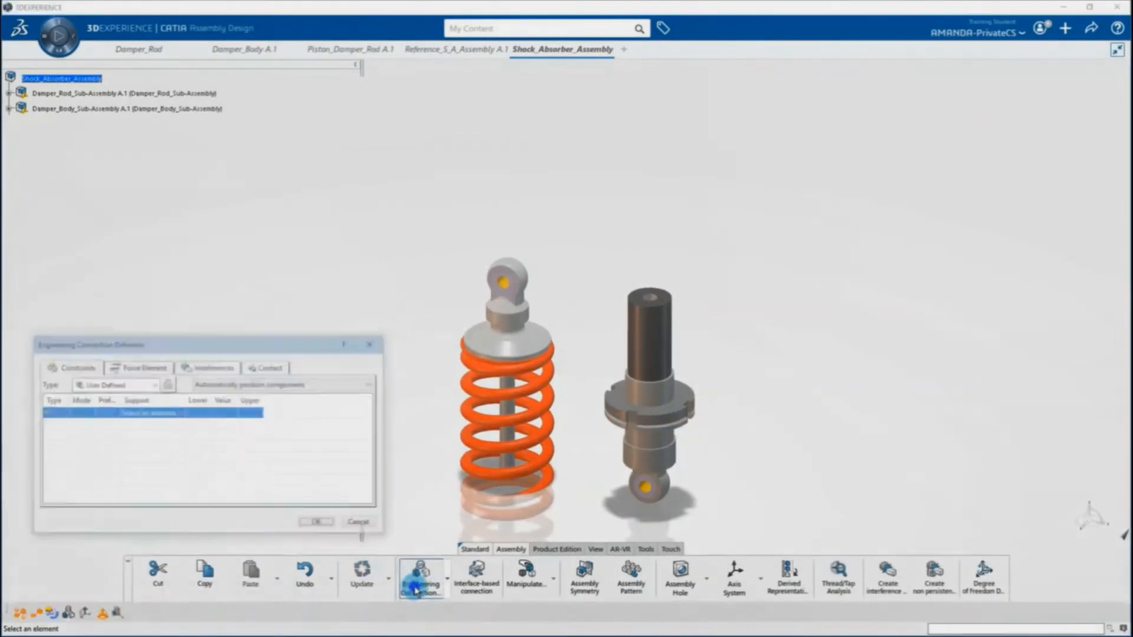
click(513, 408)
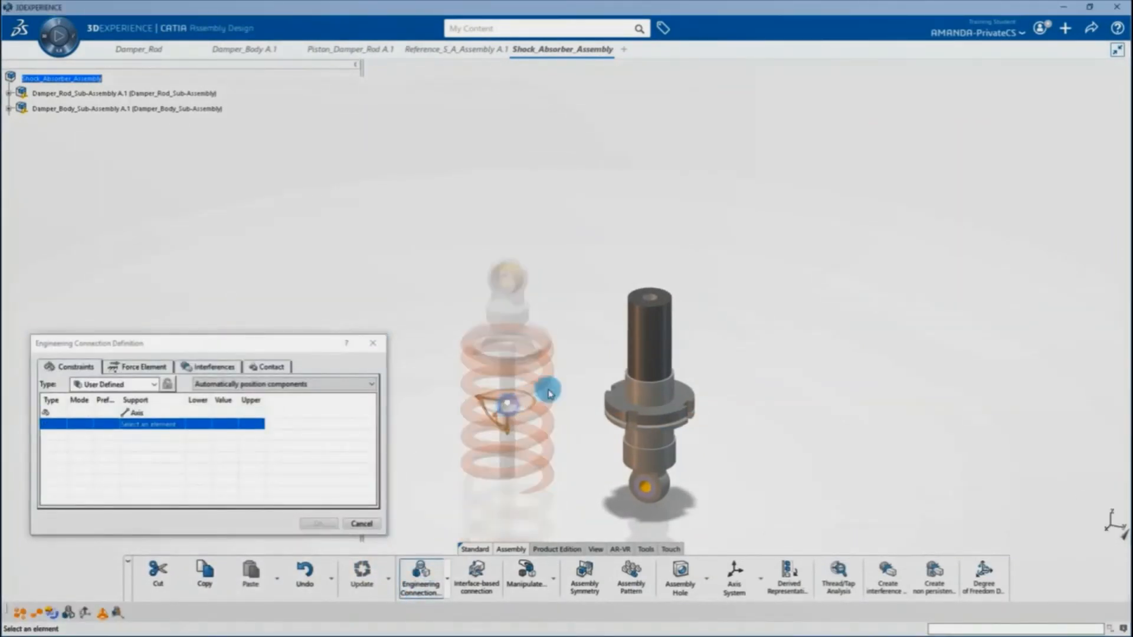
click(652, 334)
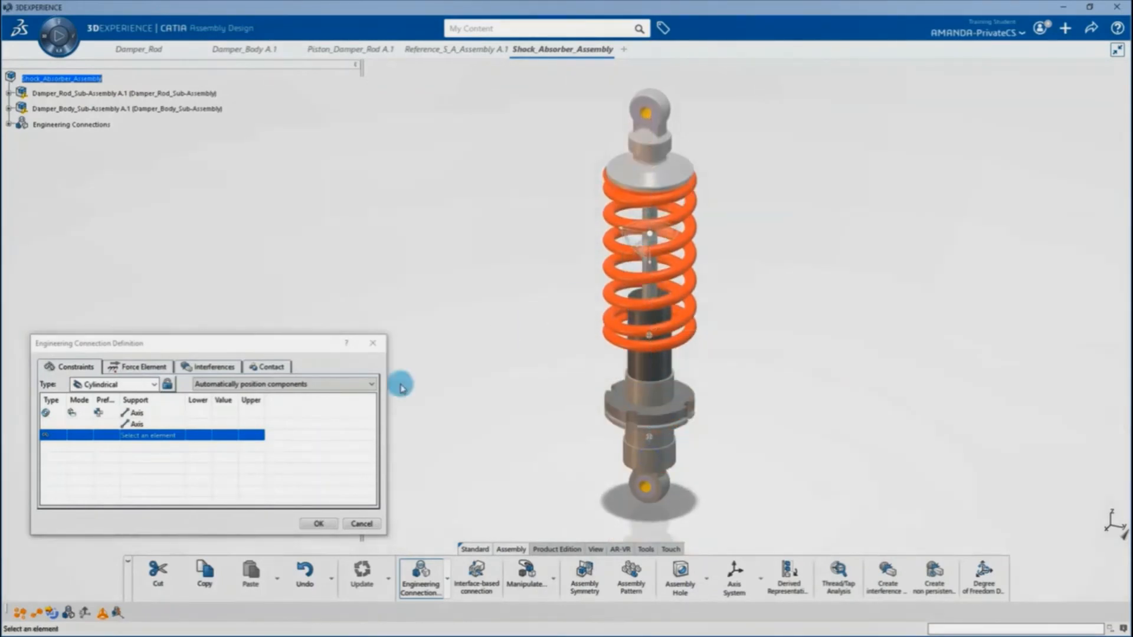
Step: Add an offset constraint between the damper body's stepped ring face and the underside of the rod's flange, hiding the spring for access
right_click(49, 440)
mouse_move(71, 444)
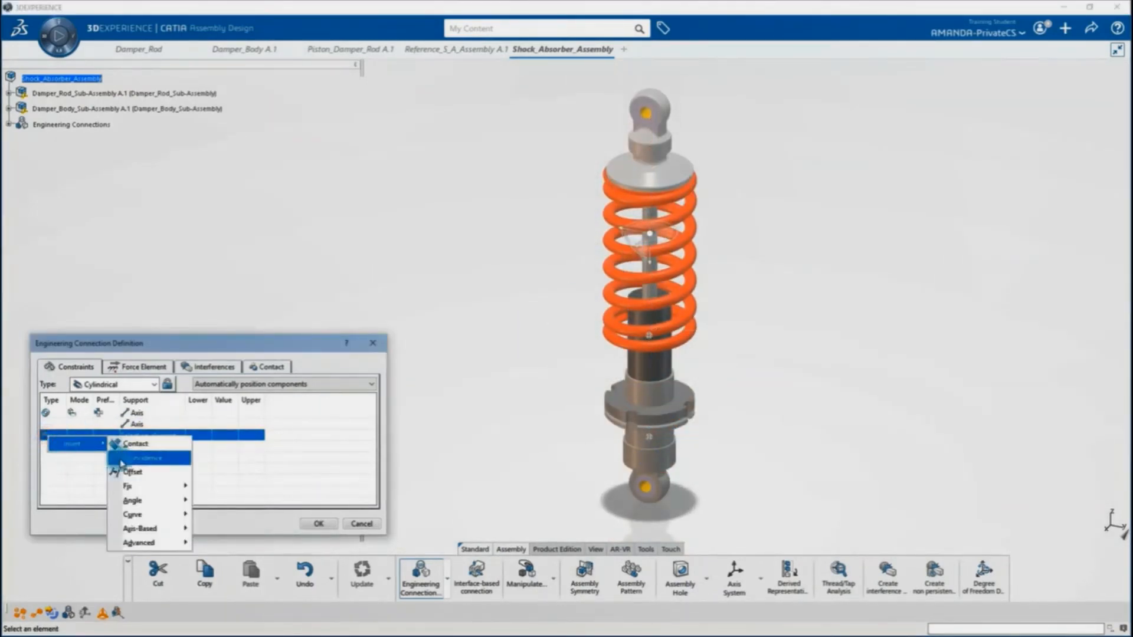
click(134, 474)
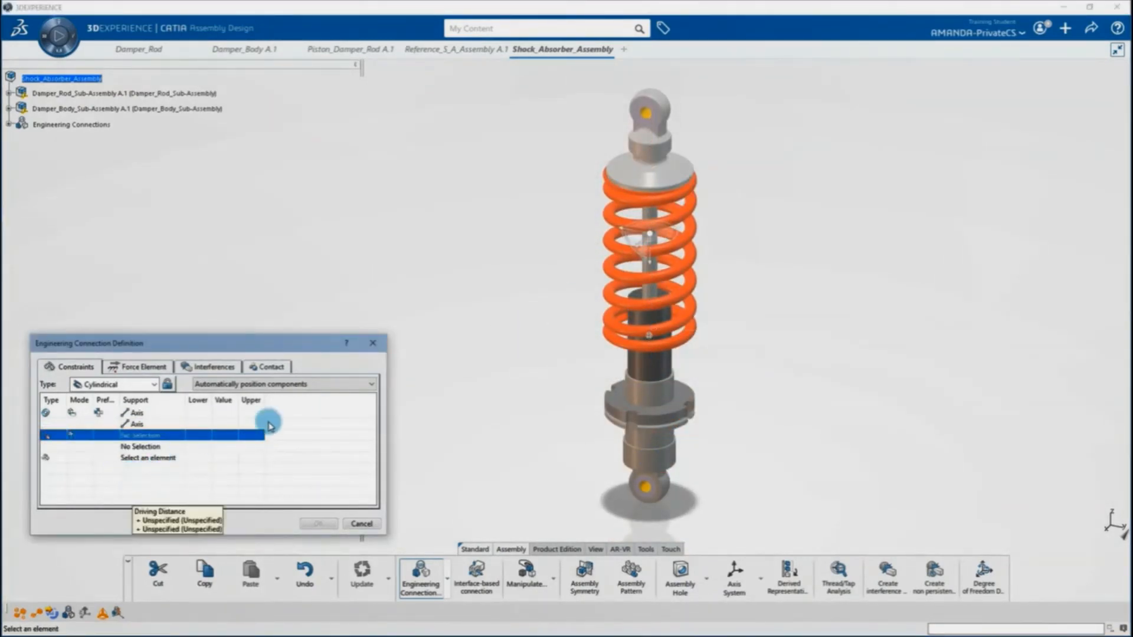
click(683, 397)
middle_drag(704, 475, 581, 216)
middle_drag(654, 152, 711, 284)
middle_drag(711, 284, 697, 152)
middle_drag(696, 152, 494, 346)
right_click(528, 187)
click(546, 215)
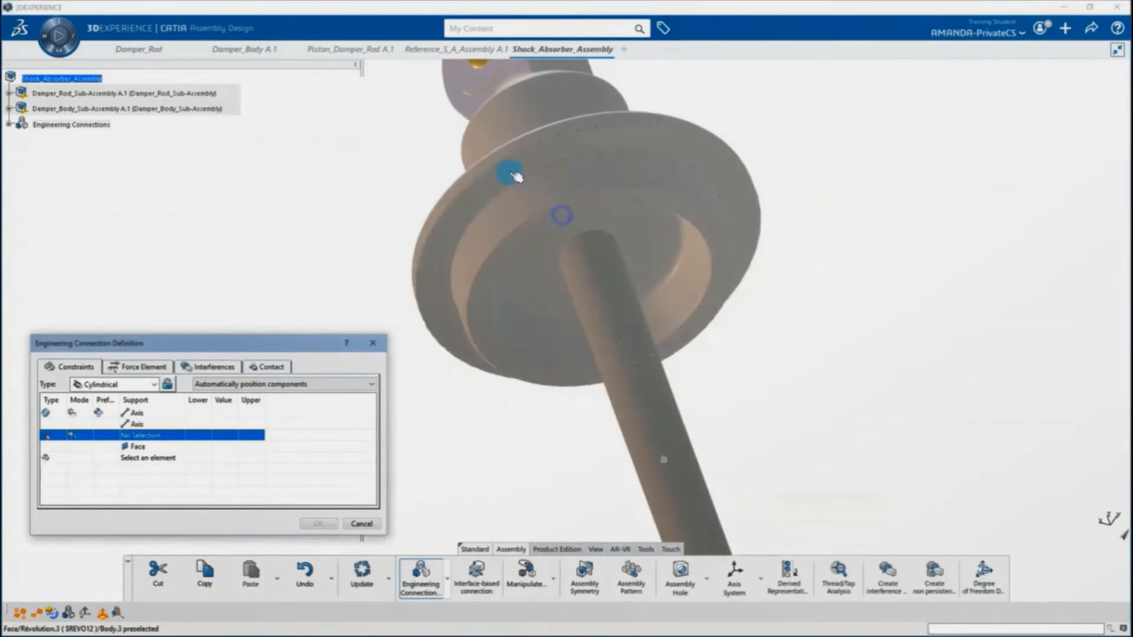
click(511, 174)
middle_drag(515, 175, 551, 327)
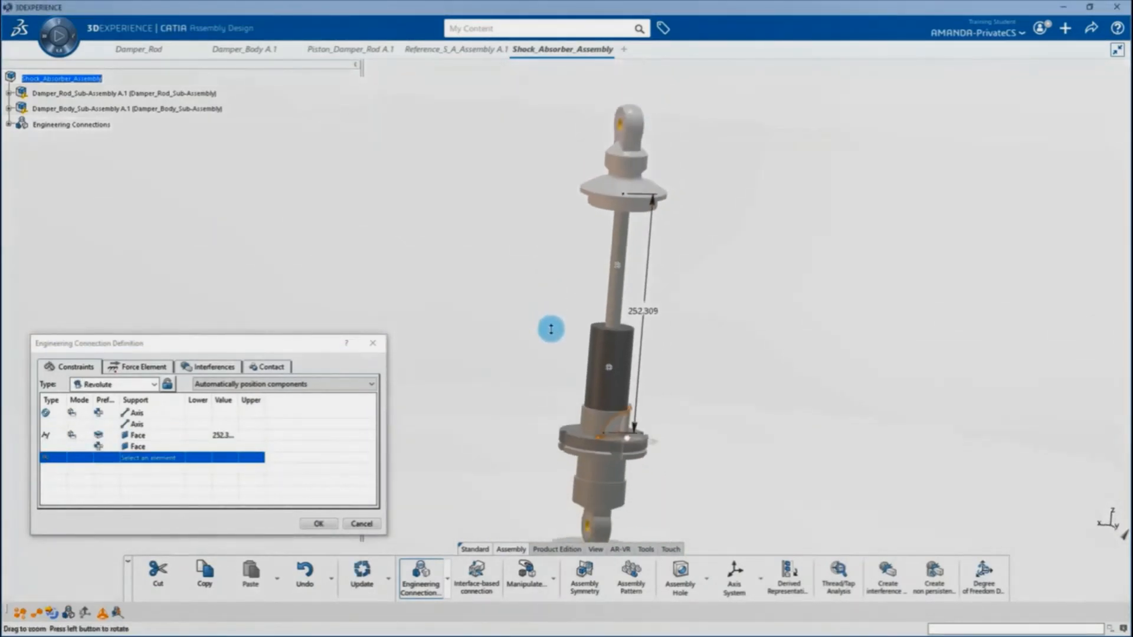
Step: Make the offset a controlled distance with a 150 mm lower limit, a 170 mm value and a 170 mm upper limit
click(220, 435)
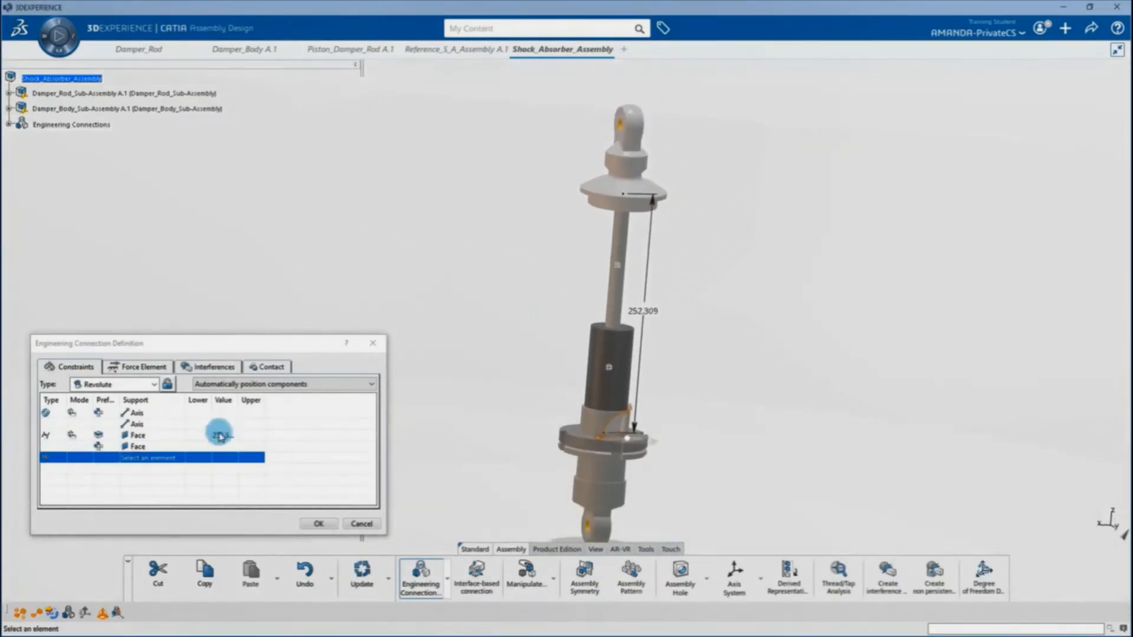
click(72, 435)
click(105, 472)
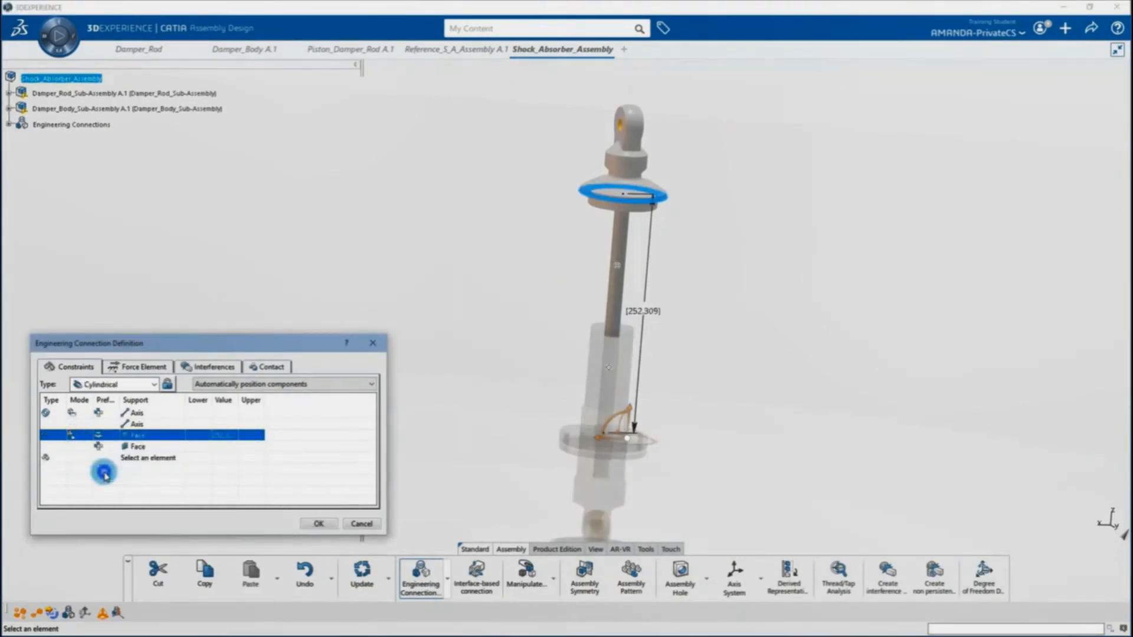
click(199, 440)
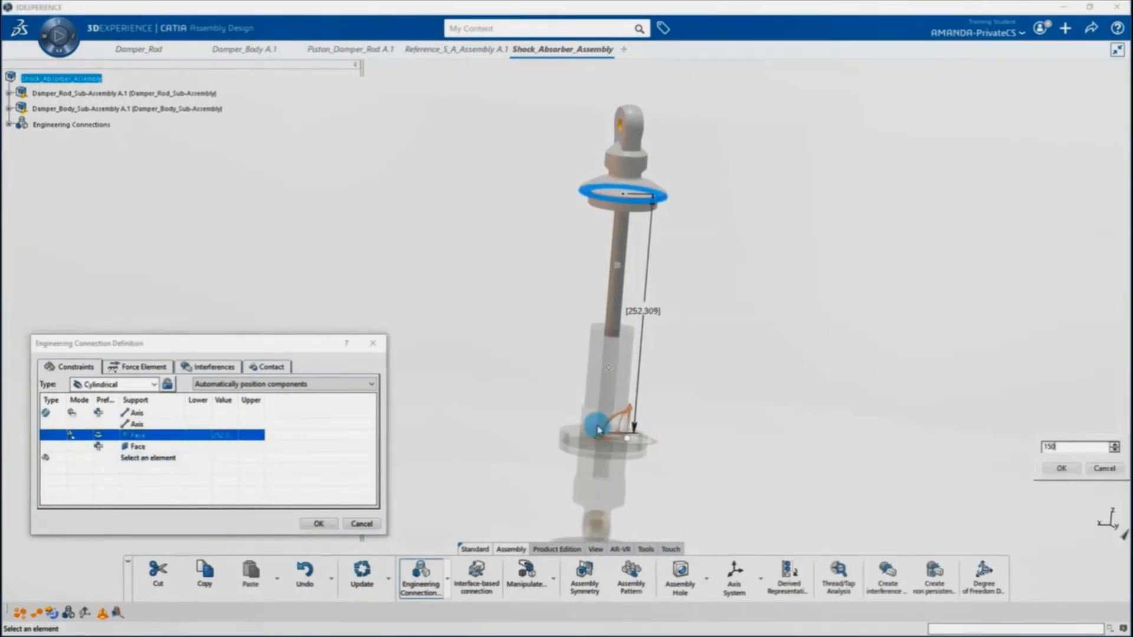
click(1059, 465)
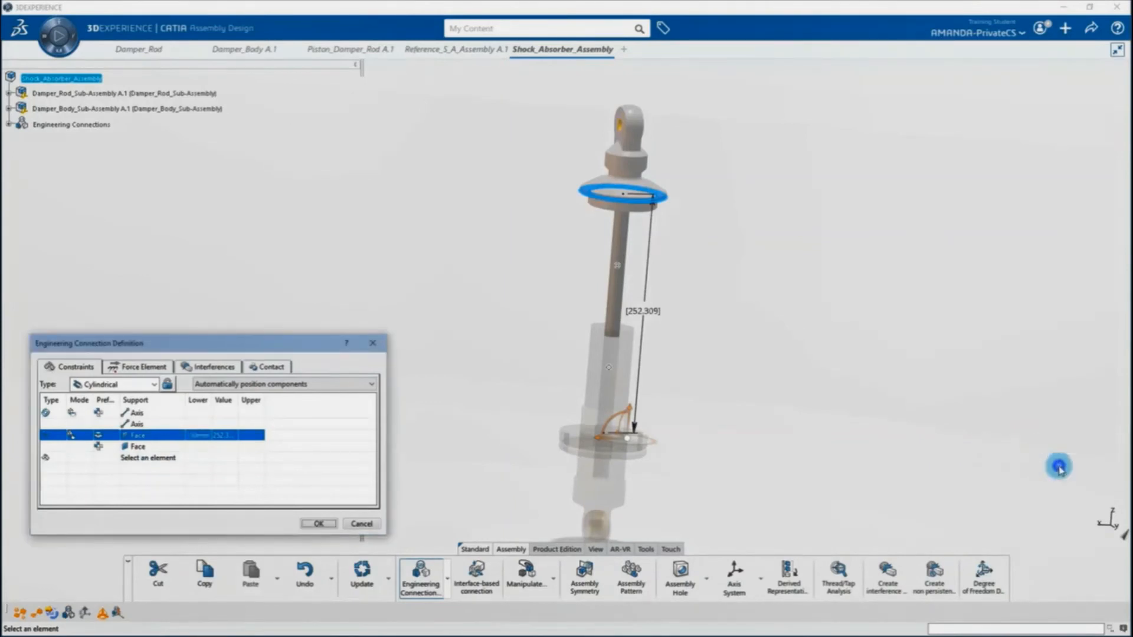
click(229, 437)
text(170)
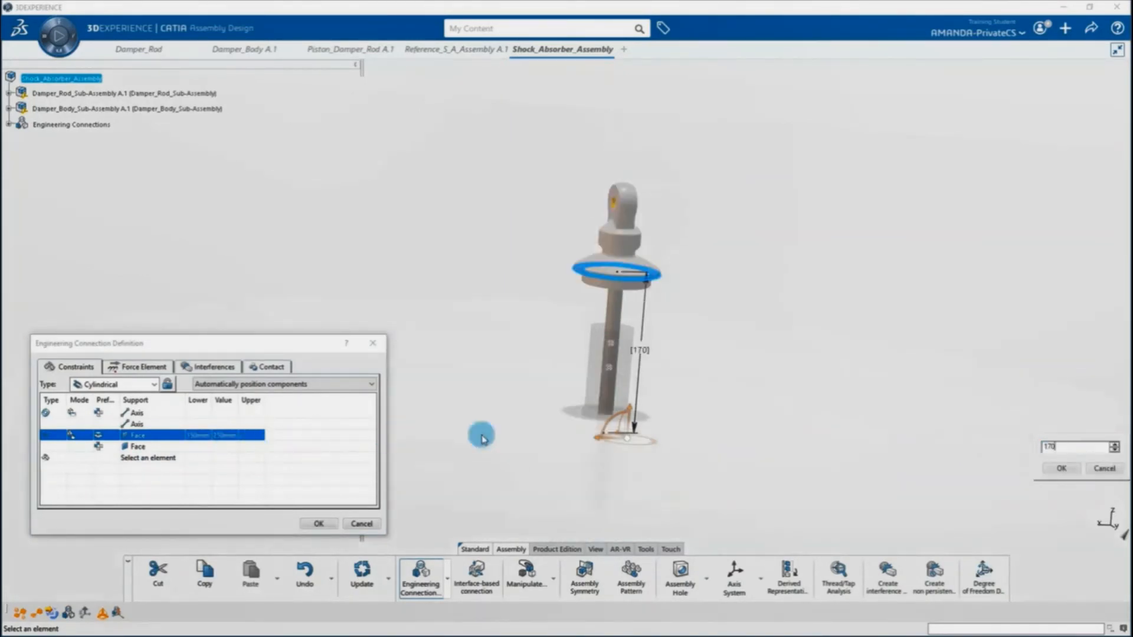
click(1061, 468)
Step: Compare the orientation options of the offset's two faces, keep the rod flange above the damper body, and accept the connection
click(113, 437)
click(136, 472)
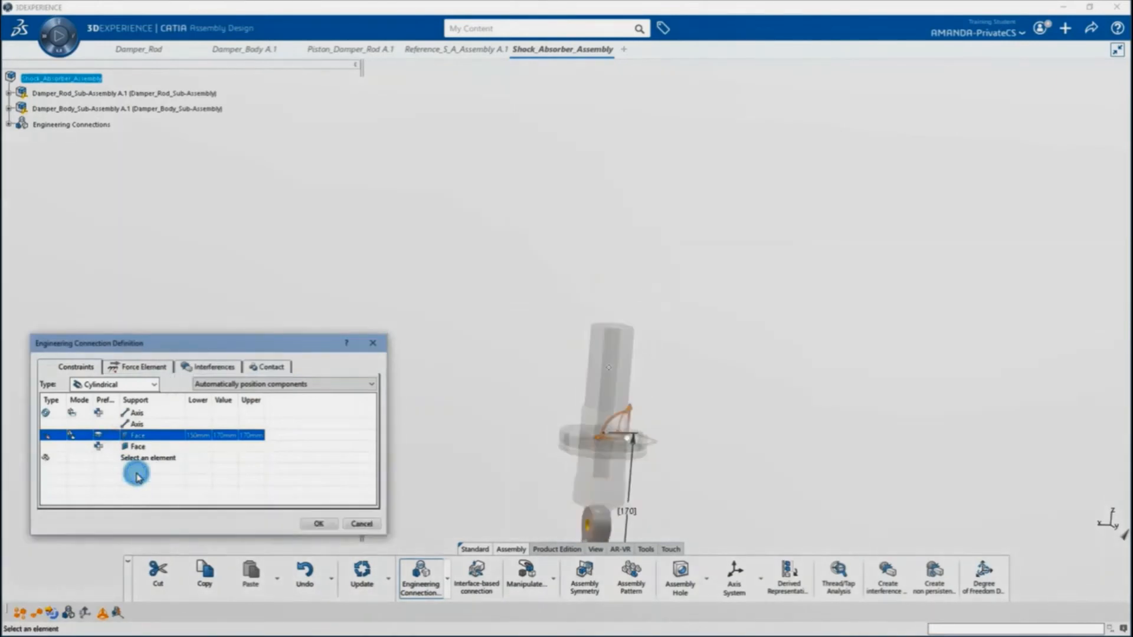
click(112, 436)
click(127, 456)
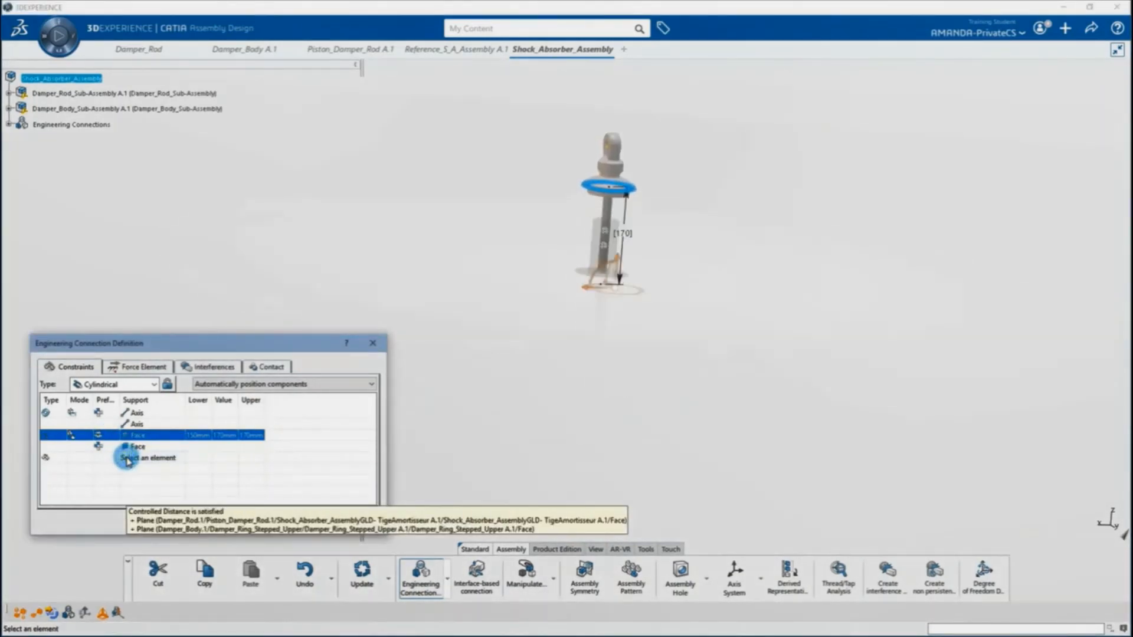
click(101, 449)
click(124, 484)
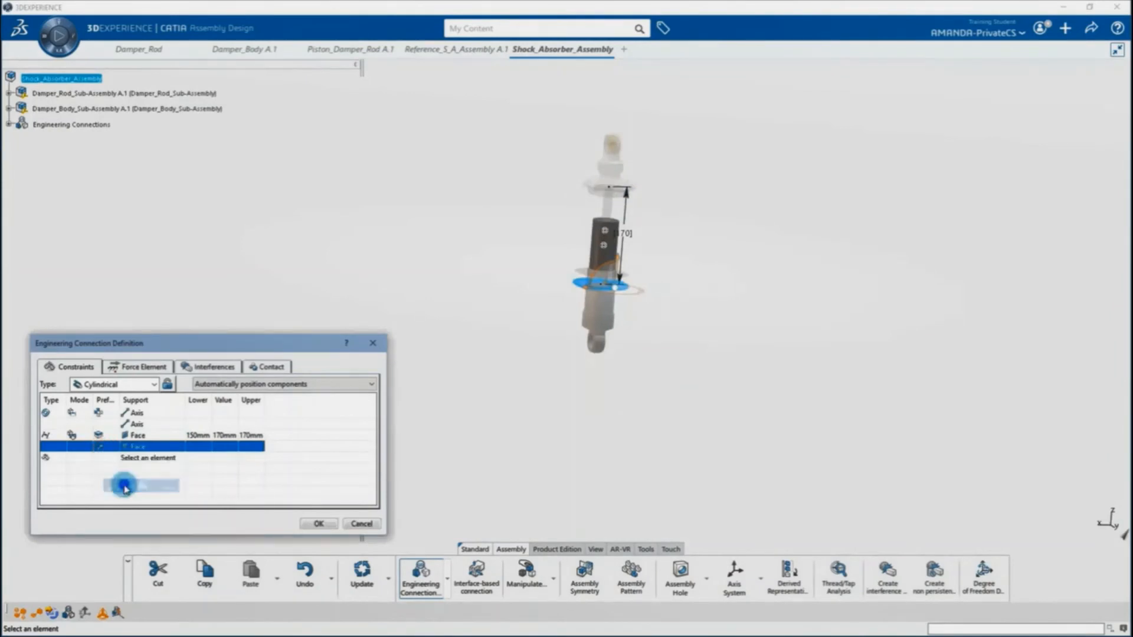
click(112, 448)
click(126, 470)
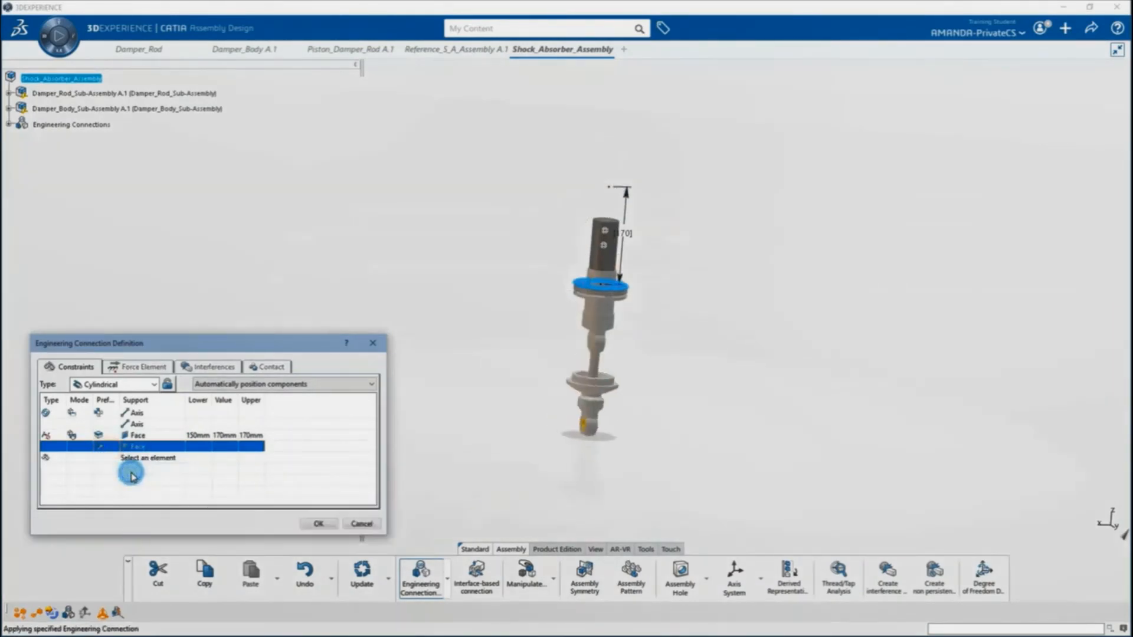
click(108, 446)
click(133, 482)
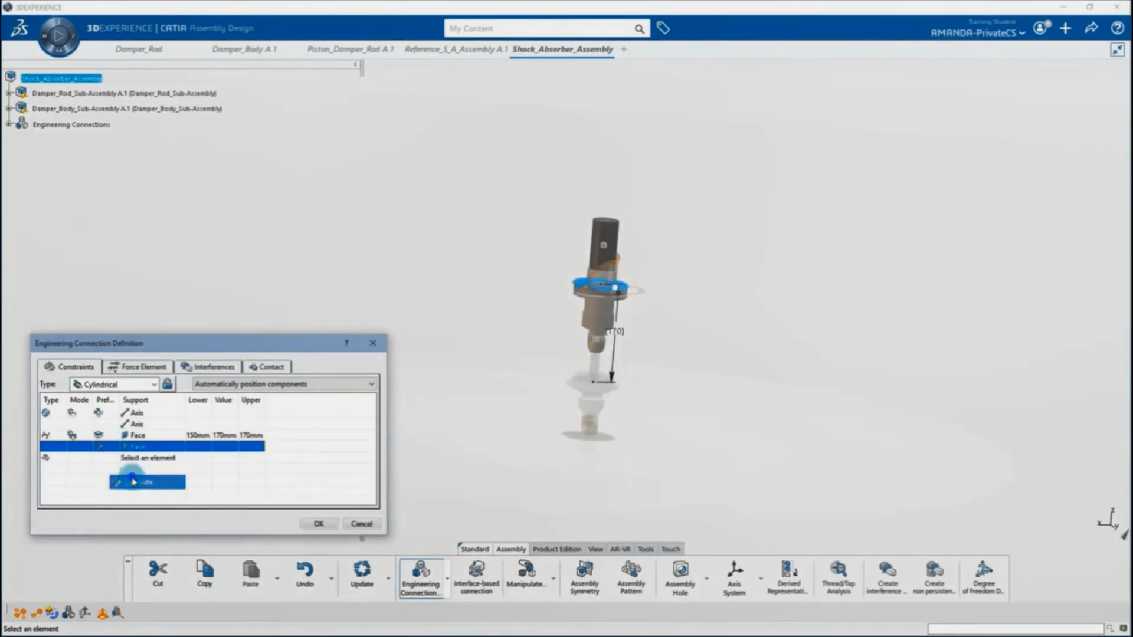
click(317, 524)
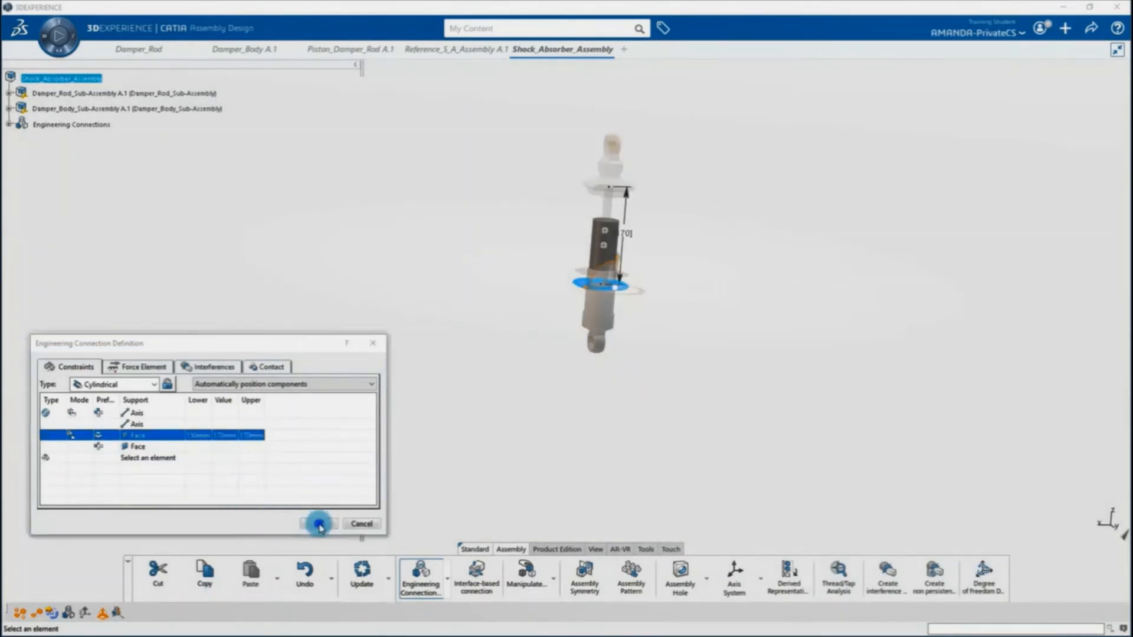
click(569, 373)
middle_drag(726, 402, 549, 248)
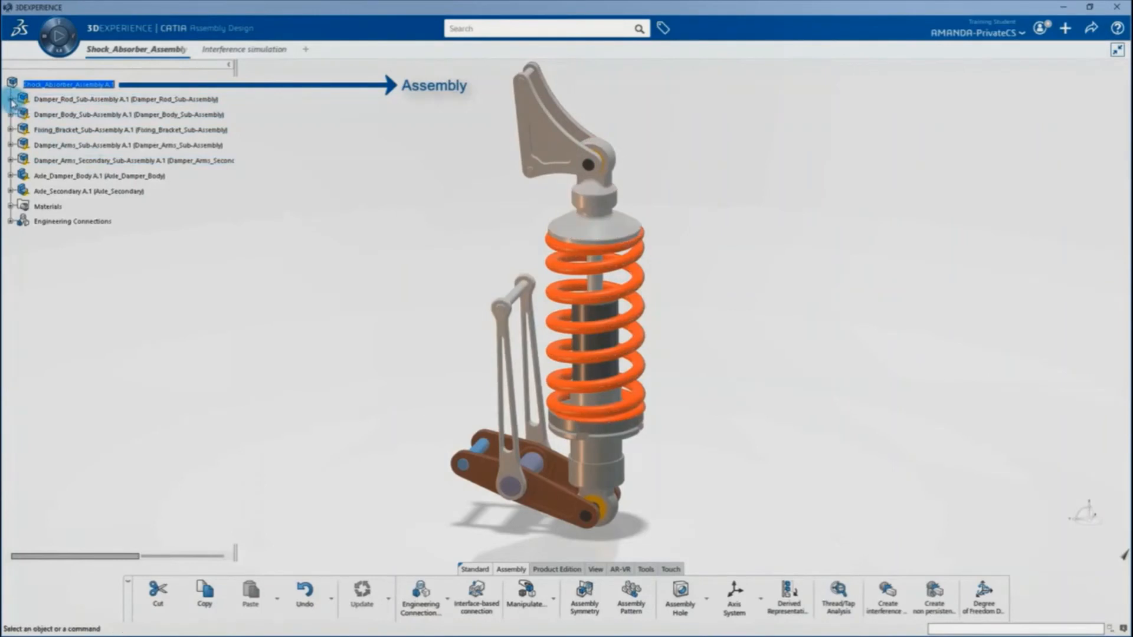
Step: Examine the assembly structure, including the Damper_Rod_Sub-Assembly's parts and connections and the top-level engineering connections
click(11, 100)
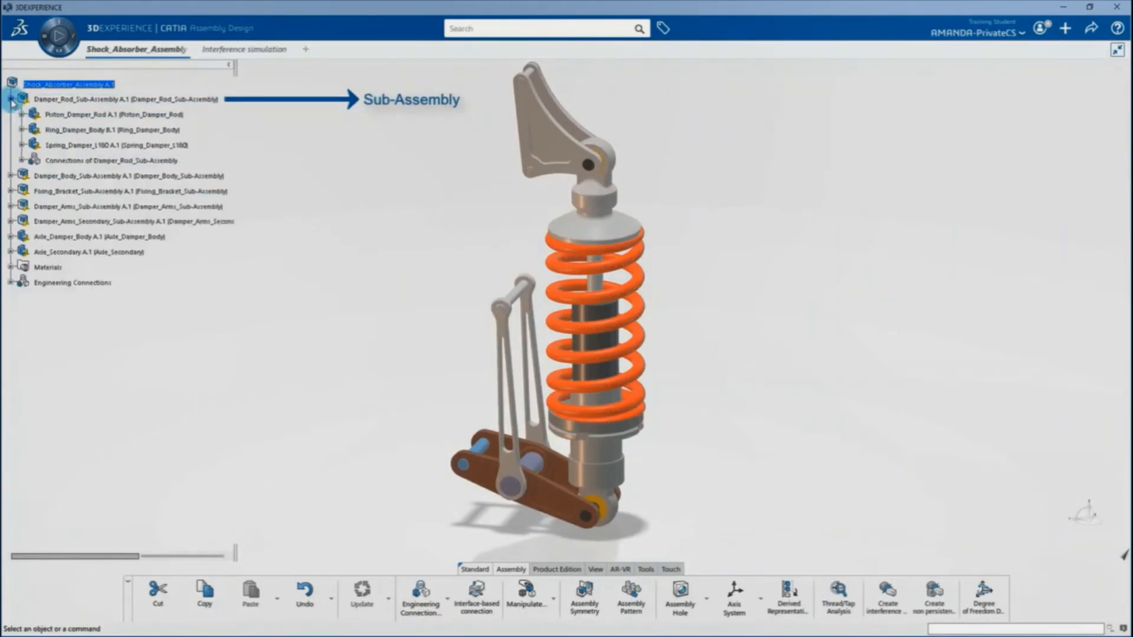
click(22, 161)
click(11, 314)
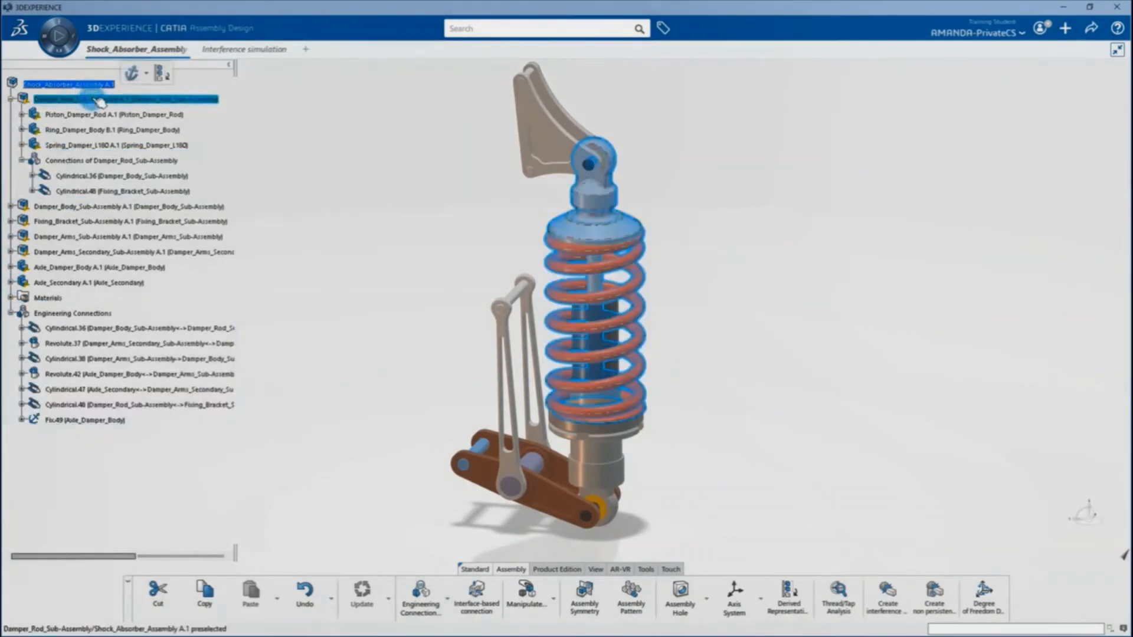
click(105, 115)
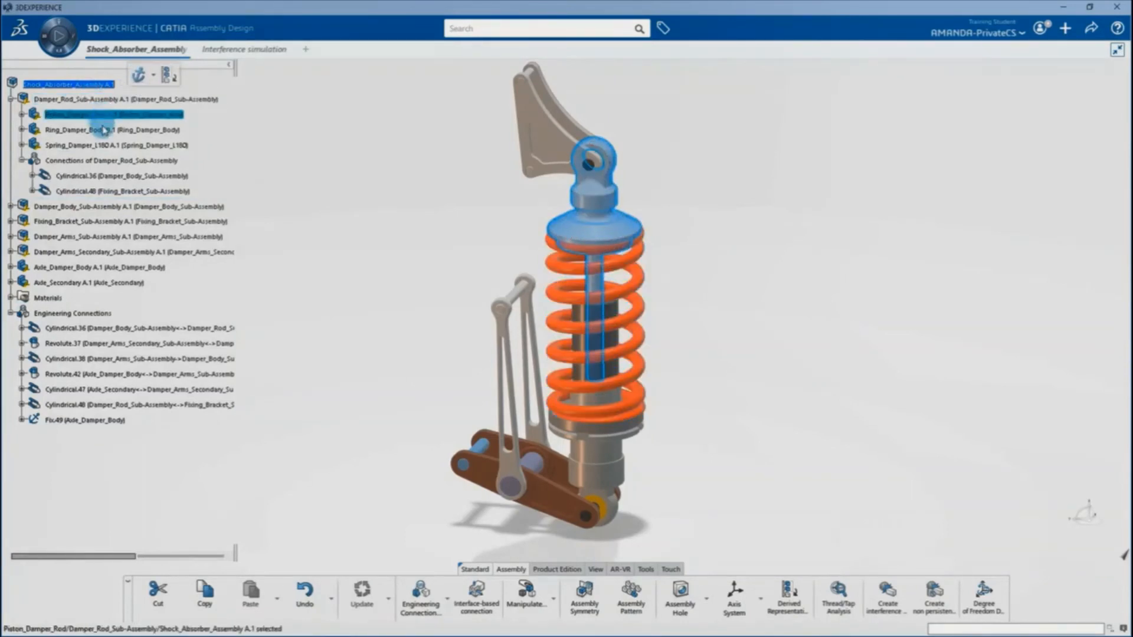
click(109, 130)
click(111, 145)
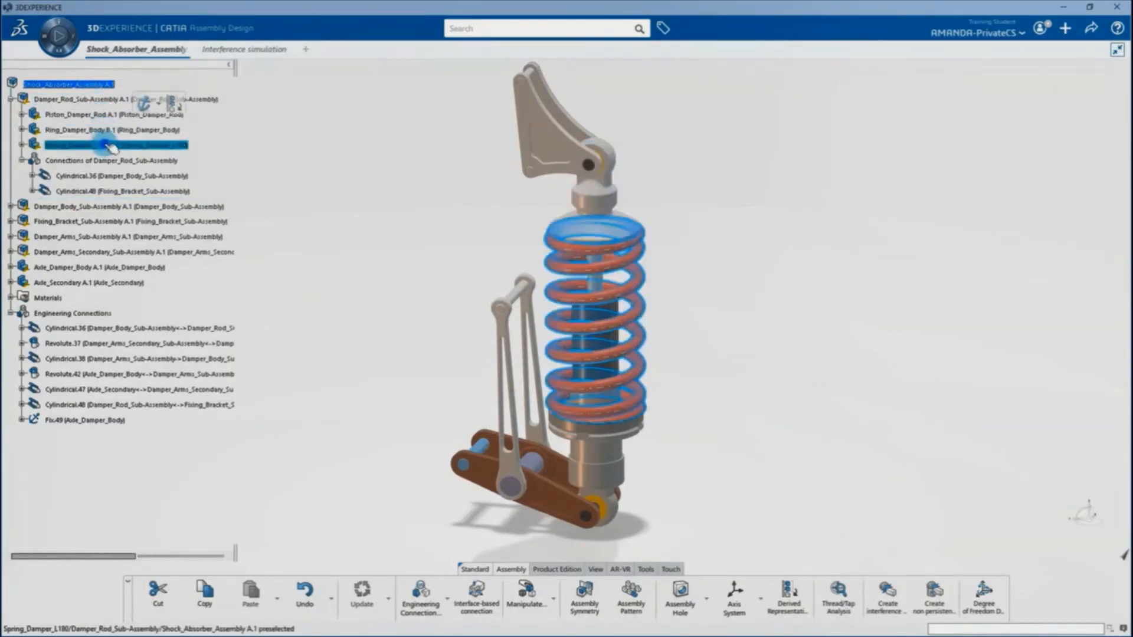
click(238, 166)
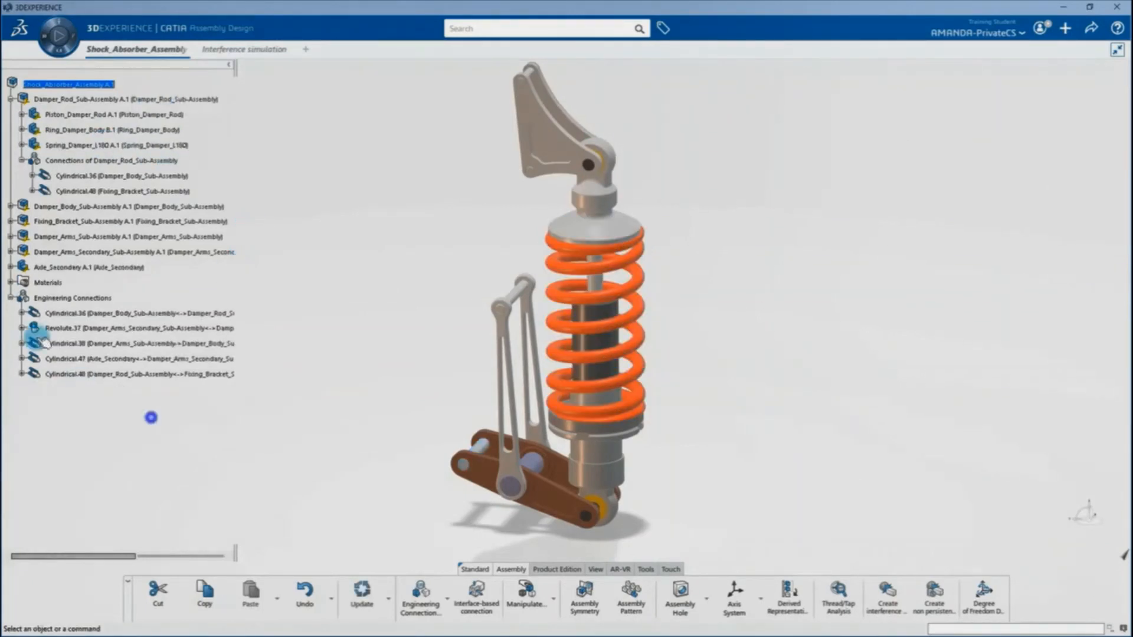
click(10, 297)
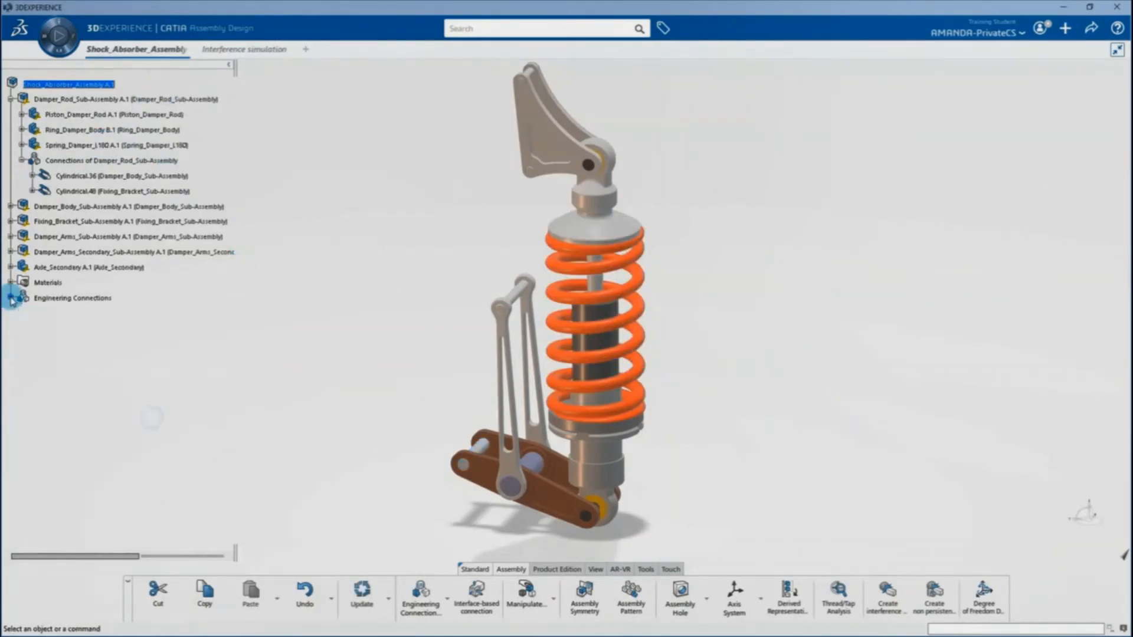
click(22, 160)
click(10, 99)
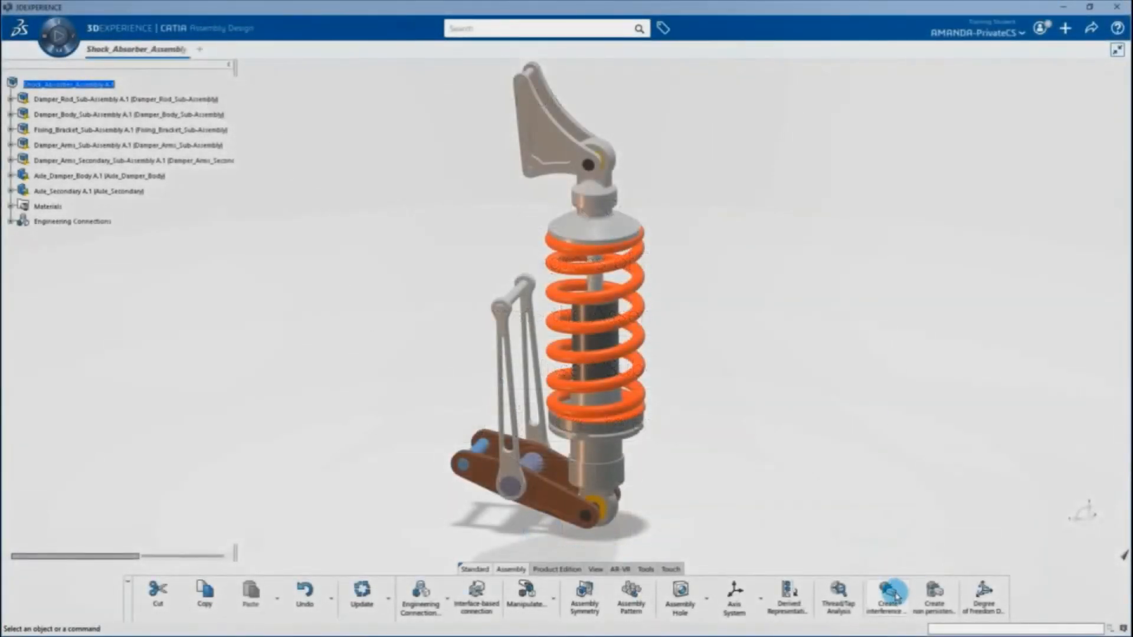
Step: Create an interference simulation between all components, checking clashes and engineering connections and computing the penetration vector
click(887, 596)
click(809, 211)
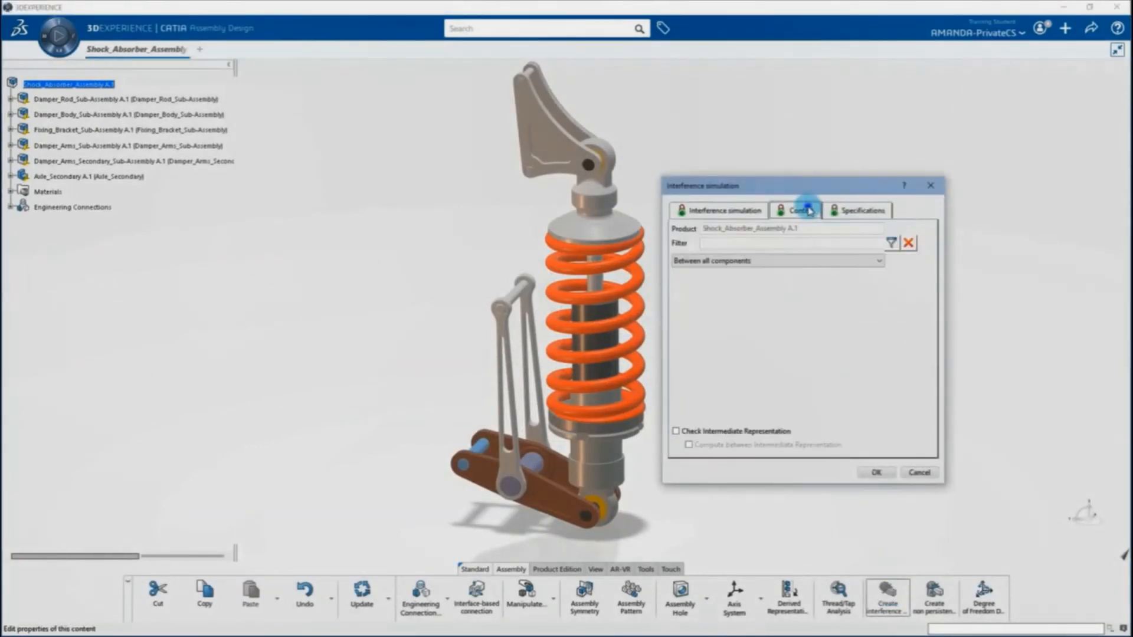
click(845, 210)
click(695, 263)
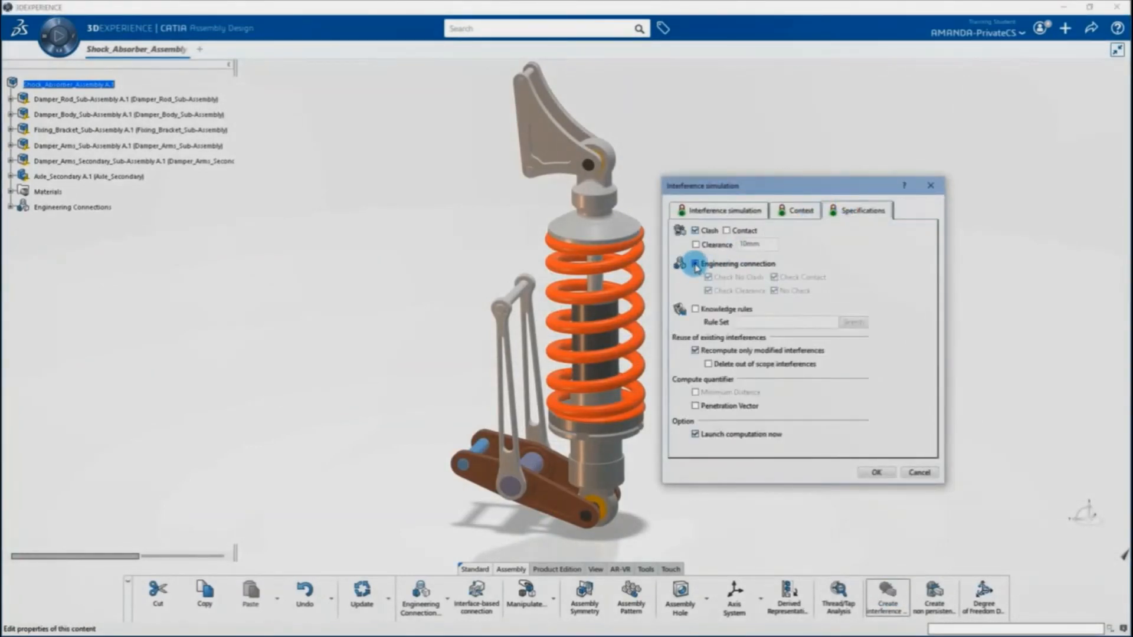
click(696, 392)
click(695, 406)
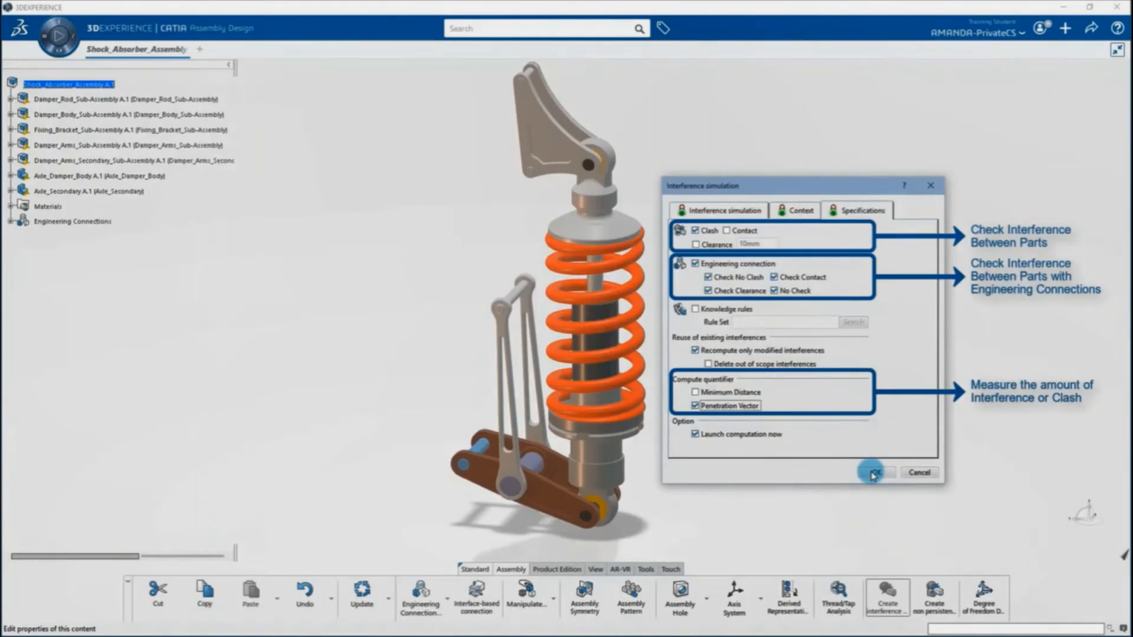
click(871, 472)
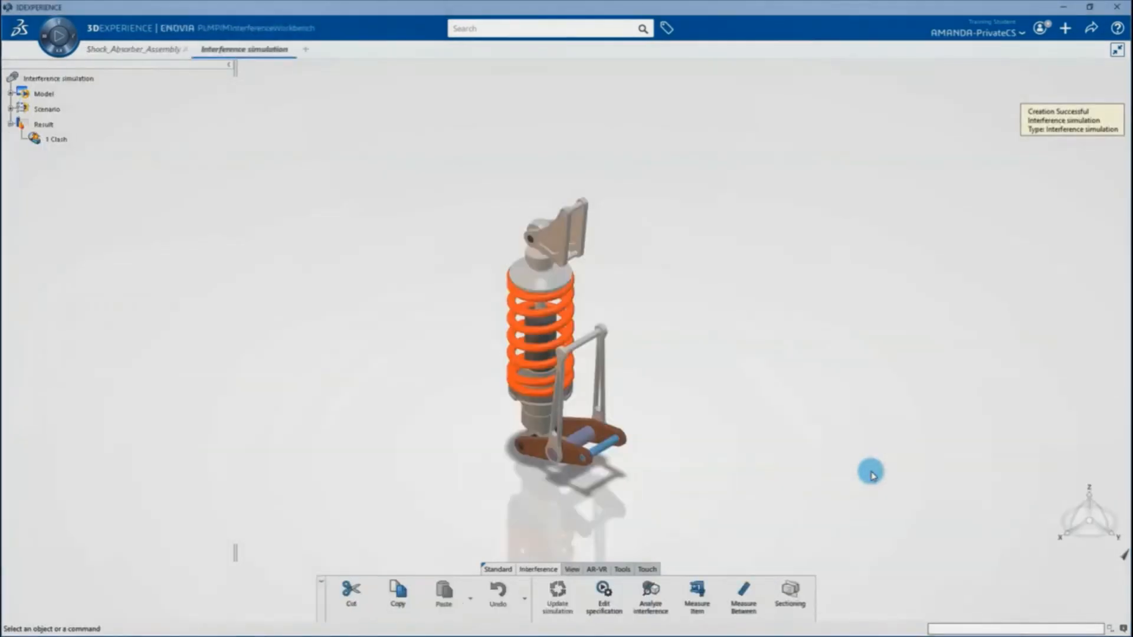
Step: Open the clash result and review its instances, quantifier and specification in the results table
middle_drag(751, 458, 756, 318)
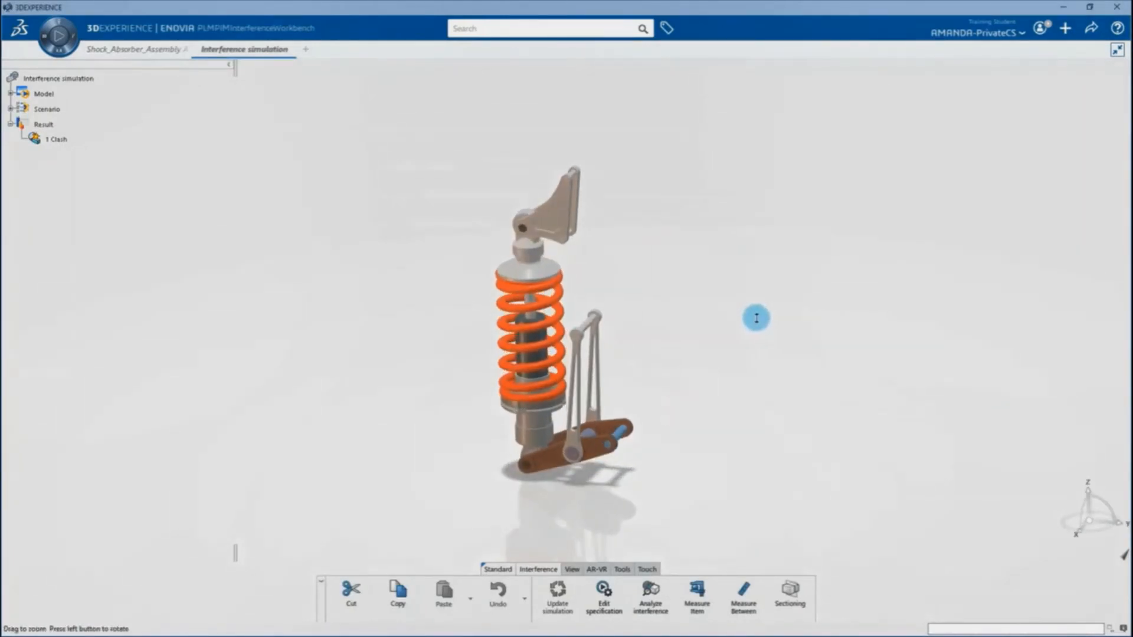
double_click(57, 139)
click(265, 509)
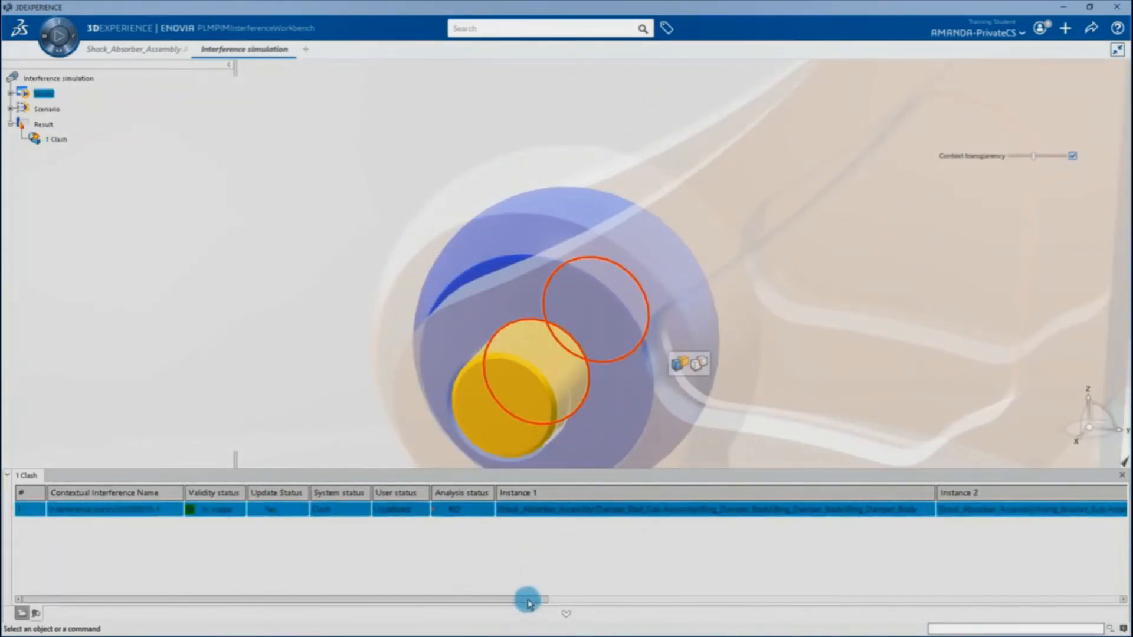
drag(526, 599, 778, 597)
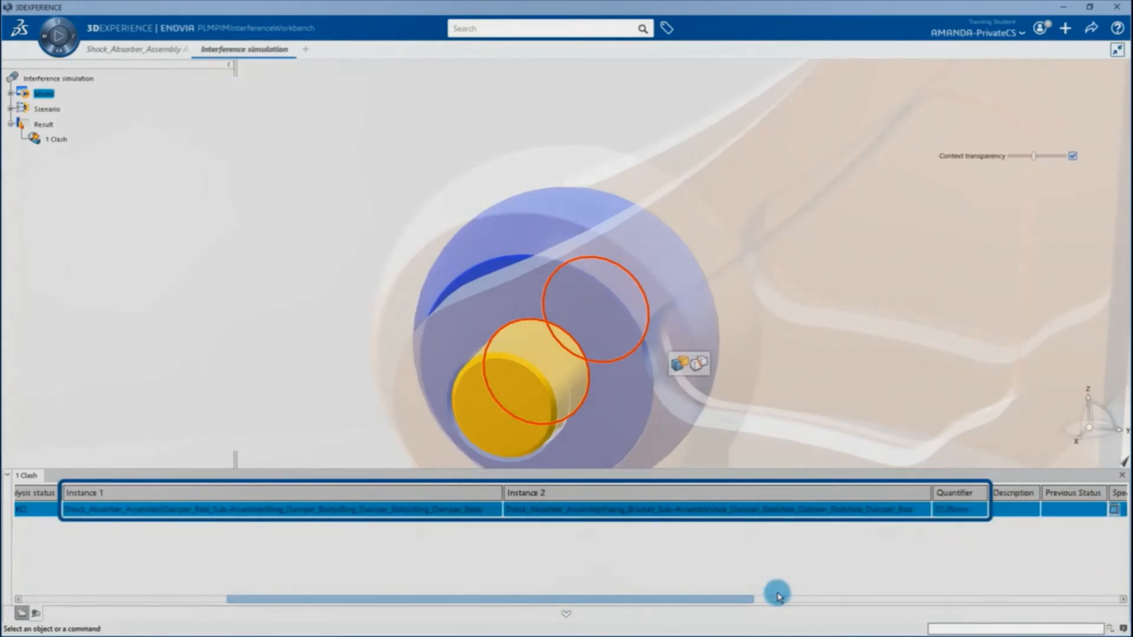
drag(778, 596, 1051, 601)
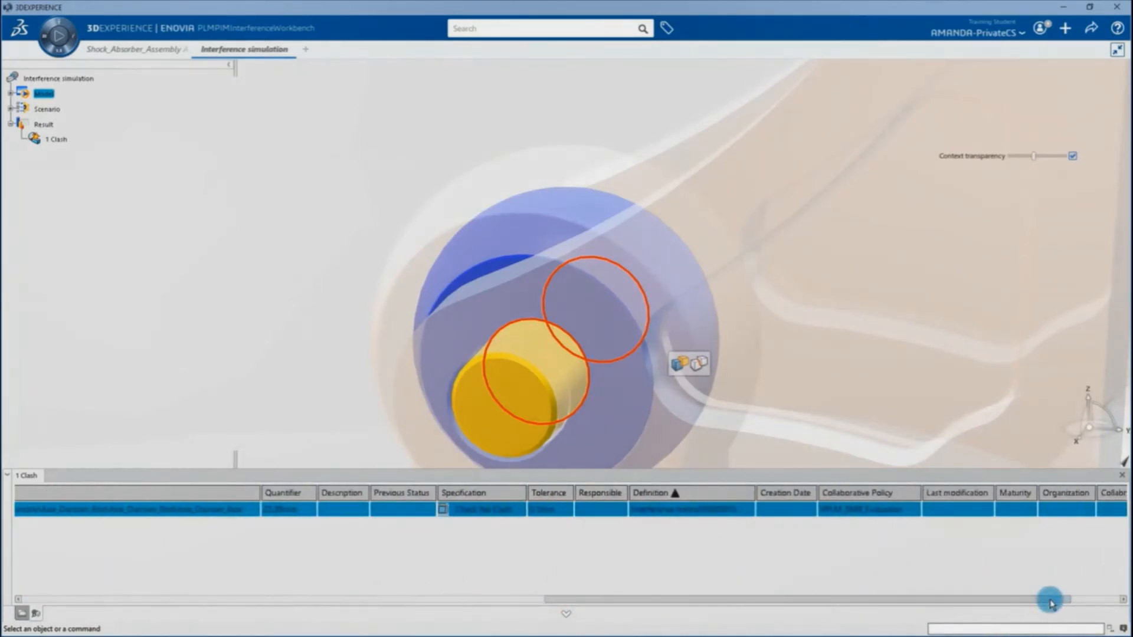
drag(1051, 601, 535, 601)
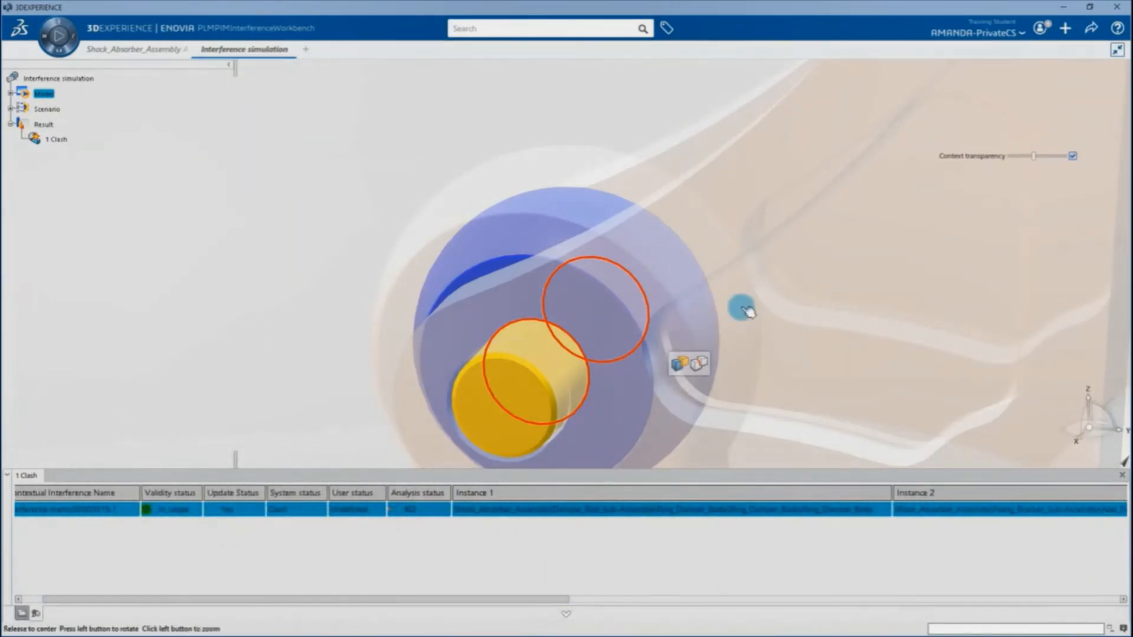
Step: Frame the clashing axle and ring and adjust the context transparency to fade the surrounding parts further
click(742, 308)
middle_drag(741, 307, 698, 334)
click(694, 312)
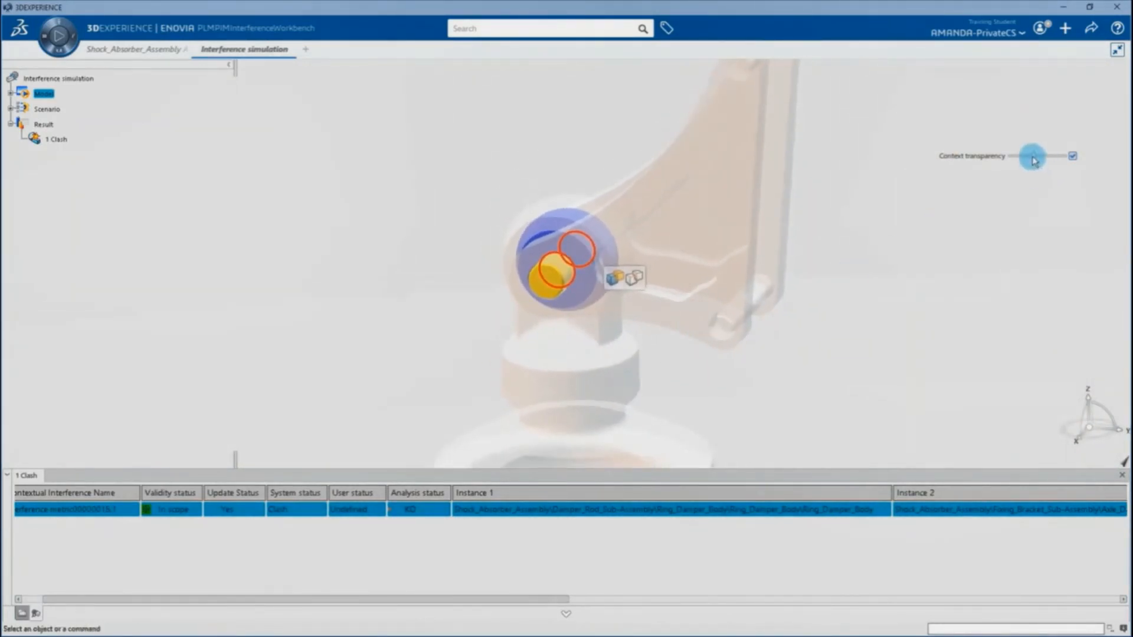
mouse_move(1033, 157)
mouse_down()
mouse_move(1014, 156)
mouse_move(1047, 163)
mouse_move(1025, 158)
mouse_up()
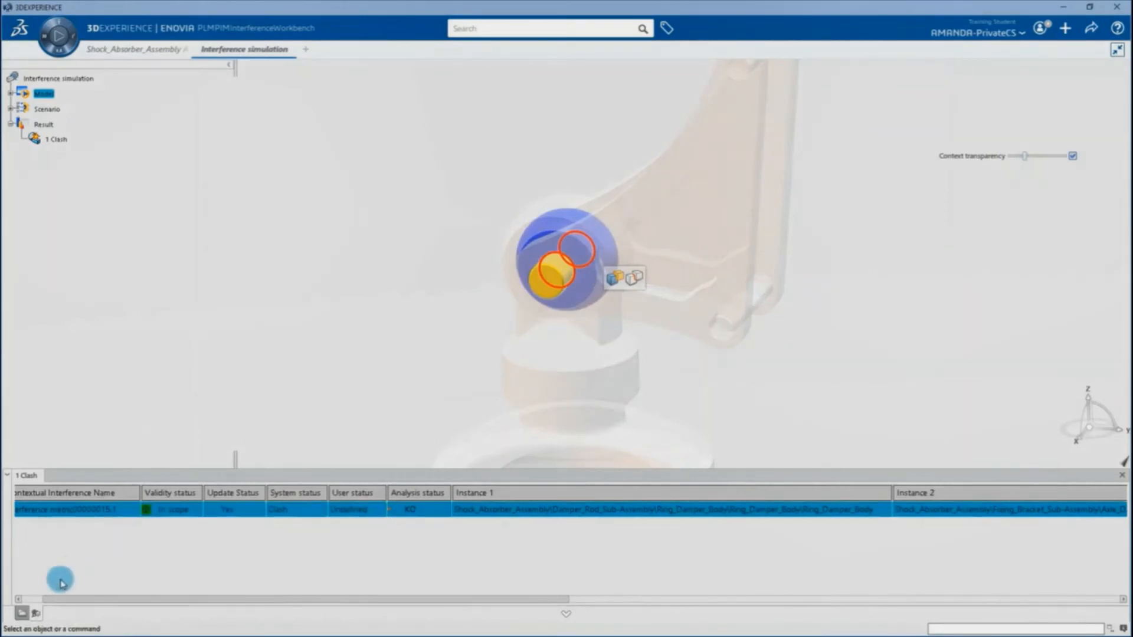
Step: Inspect the clash with a section plane reoriented normal to Y, and return to the Shock_Absorber_Assembly
click(38, 613)
click(793, 584)
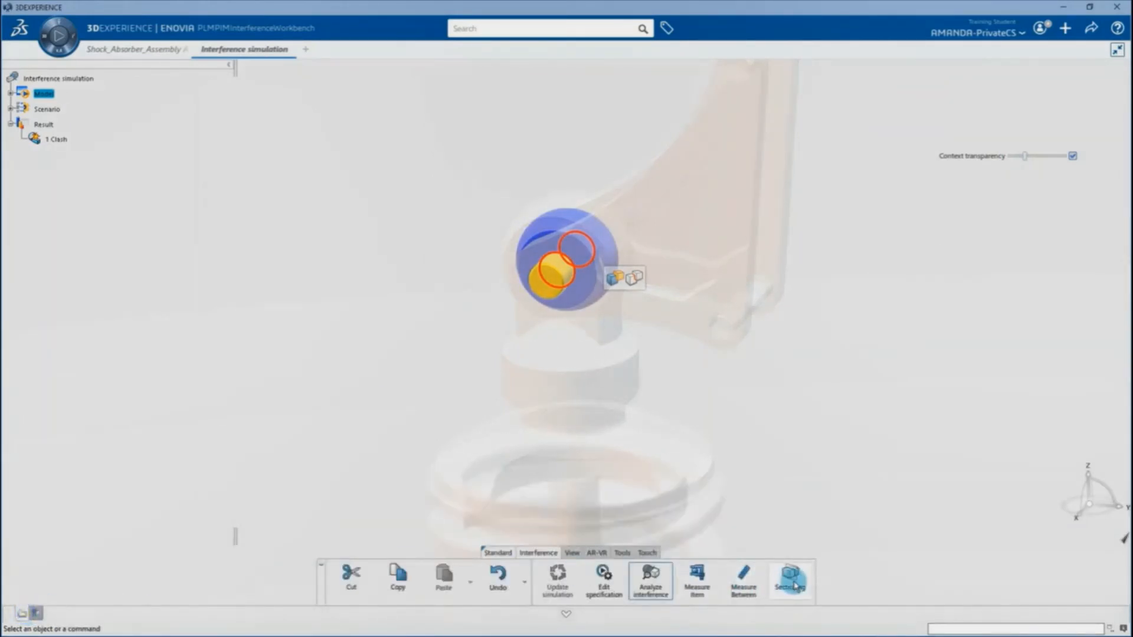
middle_drag(572, 342, 599, 212)
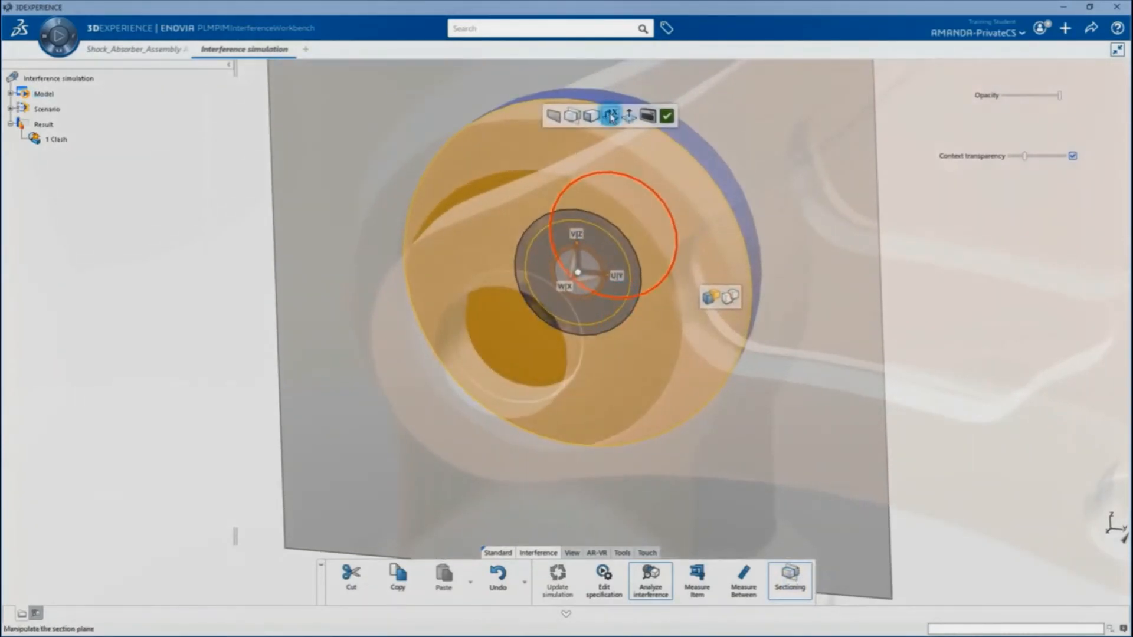
click(612, 117)
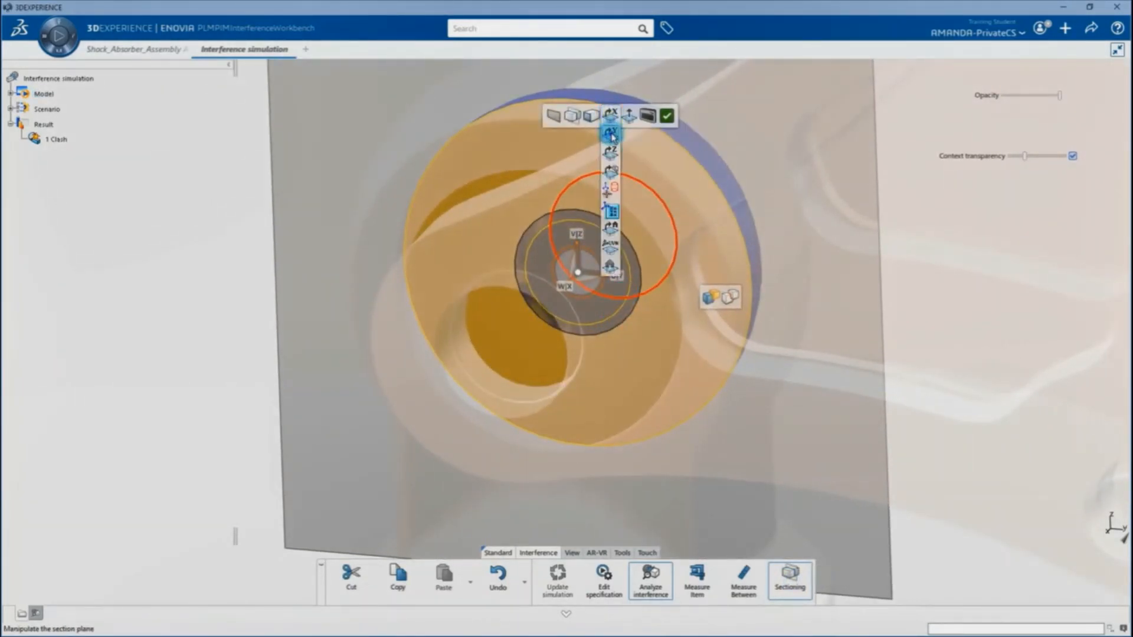
click(612, 141)
middle_drag(615, 395, 725, 481)
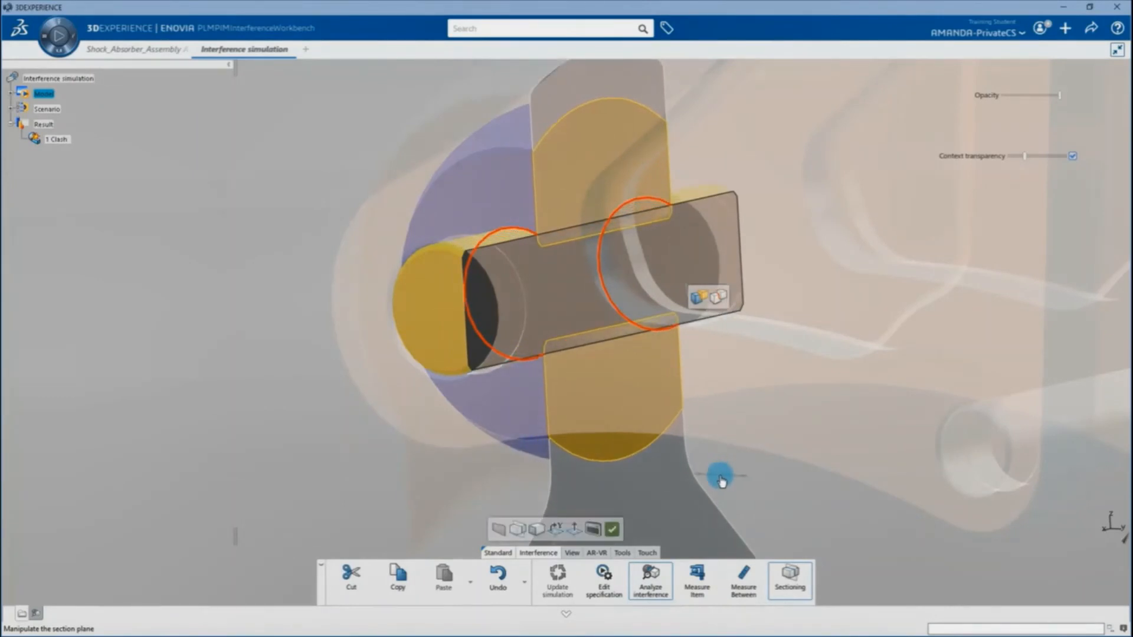
click(612, 529)
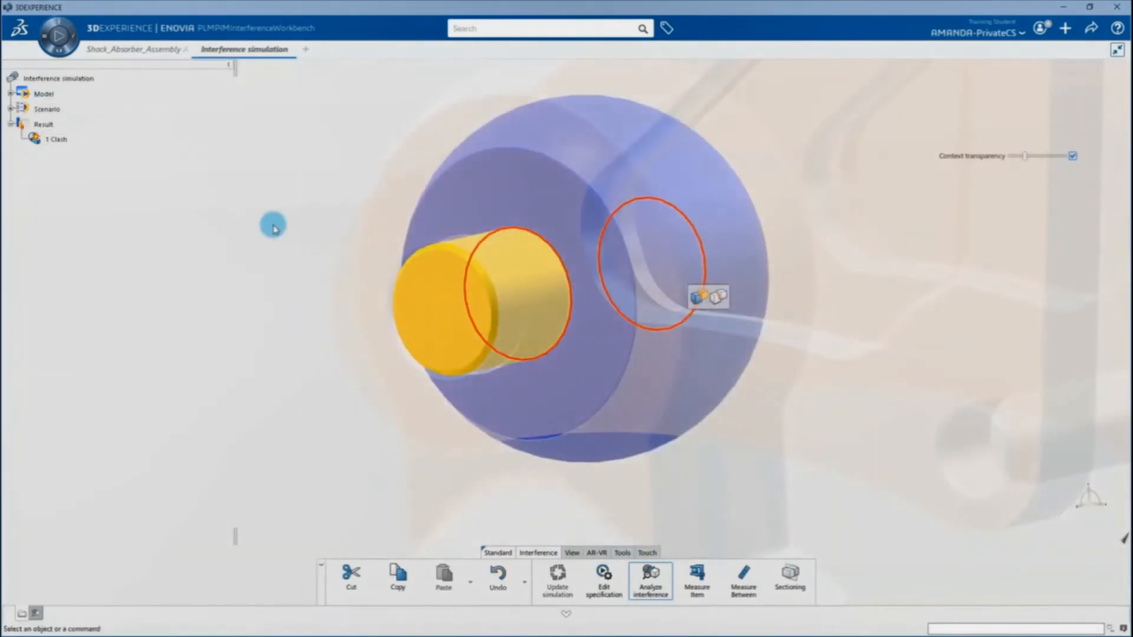
click(273, 227)
click(127, 50)
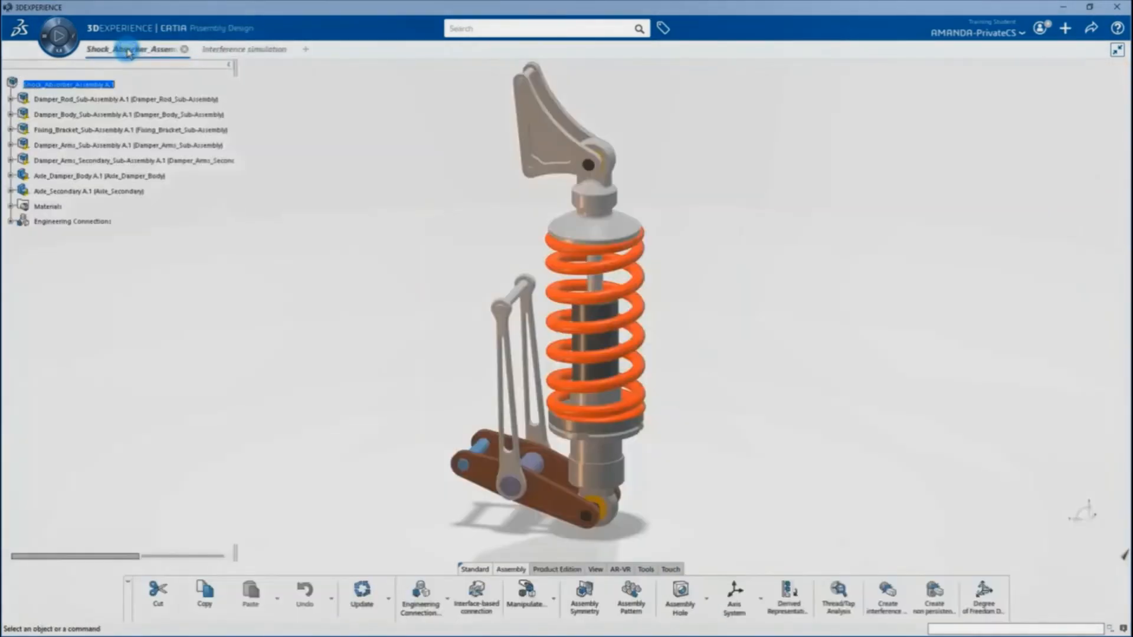
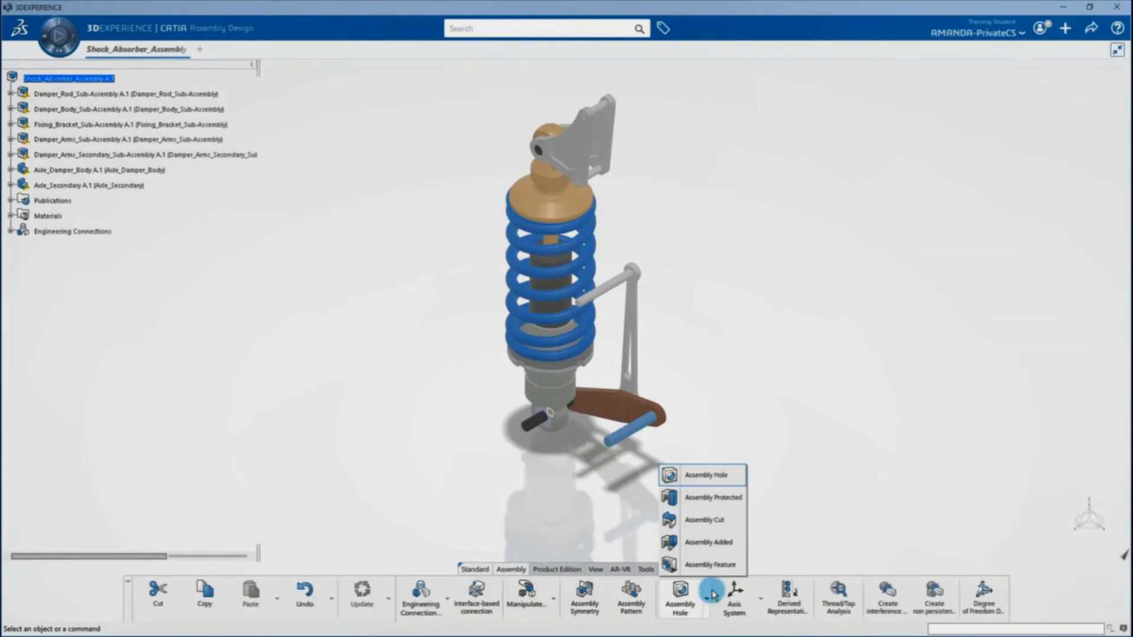
Step: Start an Assembly Hole in a new 3D shape titled Assembly_Hole and place it on the brown damper arm's face
click(738, 477)
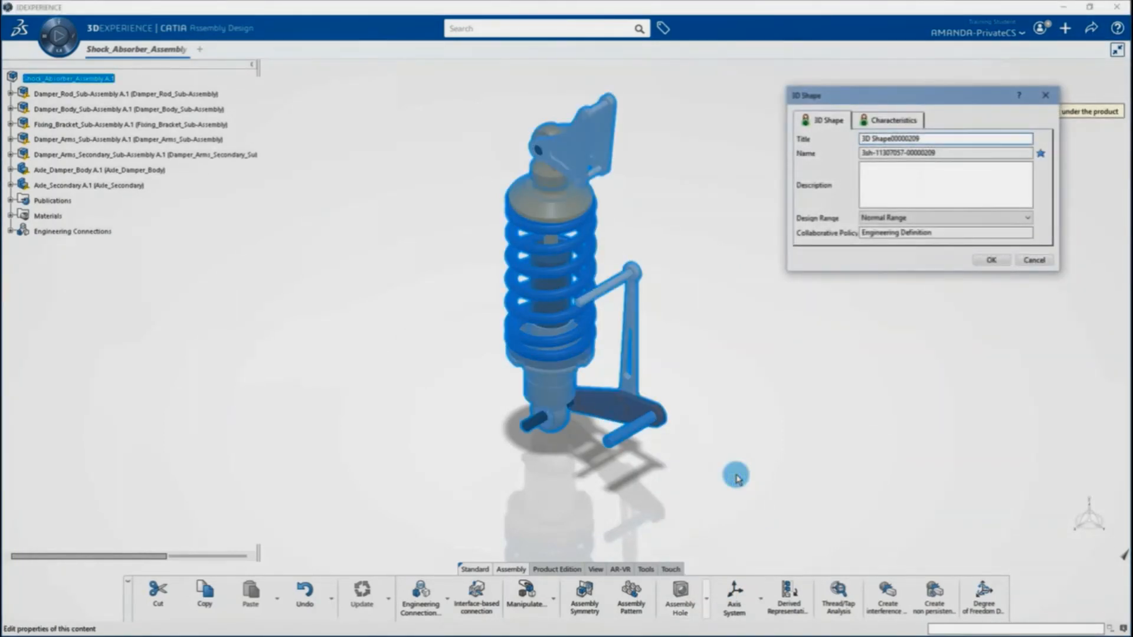
triple_click(932, 140)
text(Assembly_Hole)
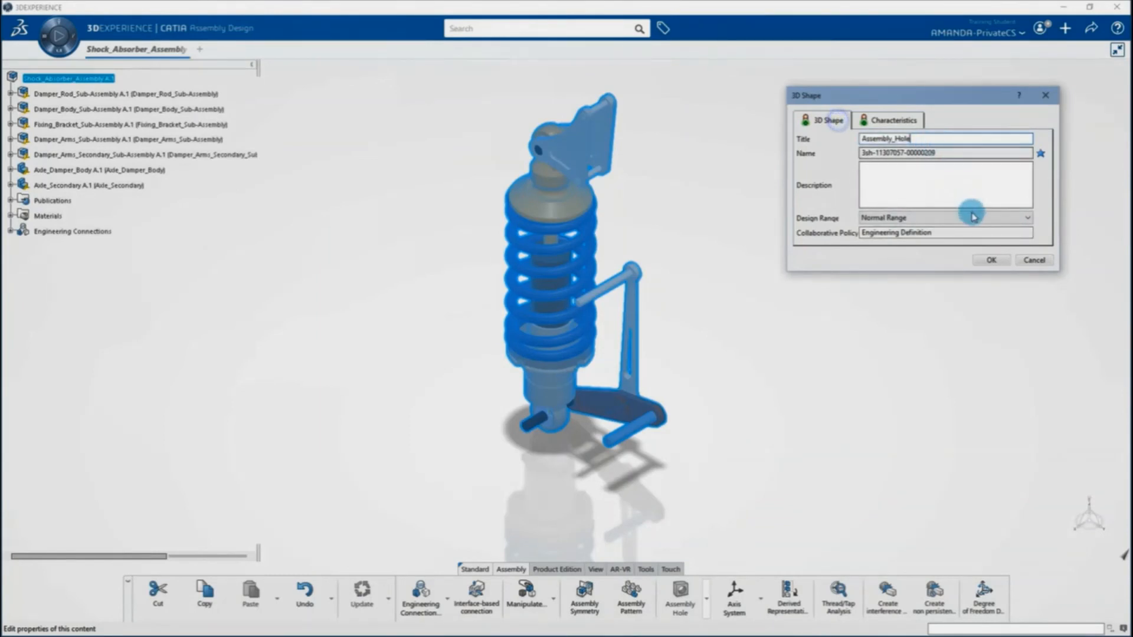
click(989, 262)
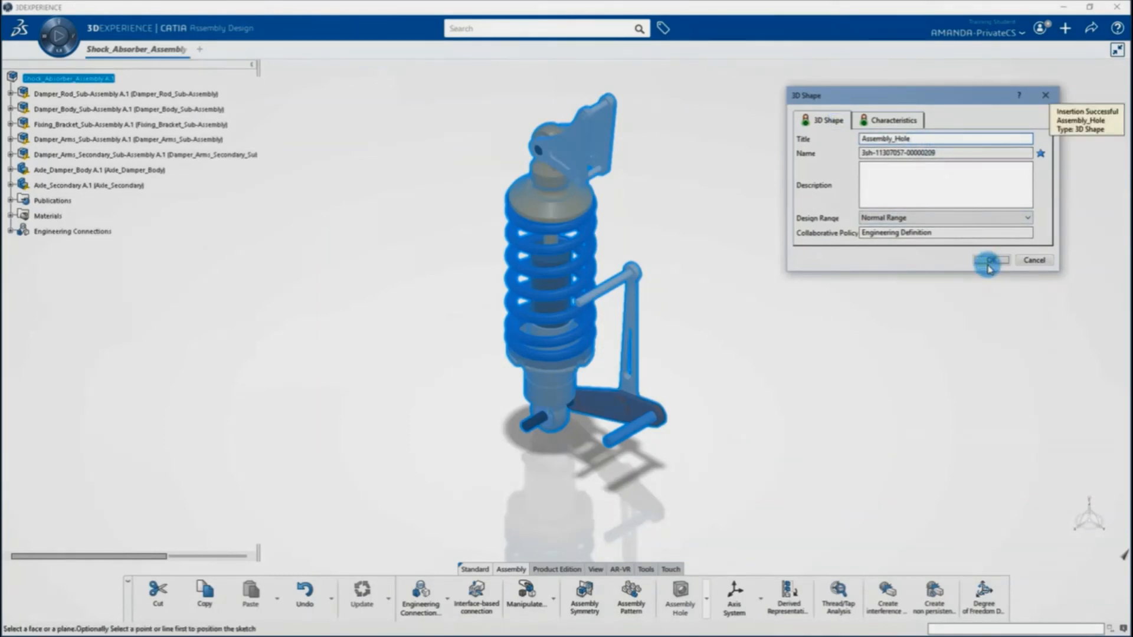
click(618, 393)
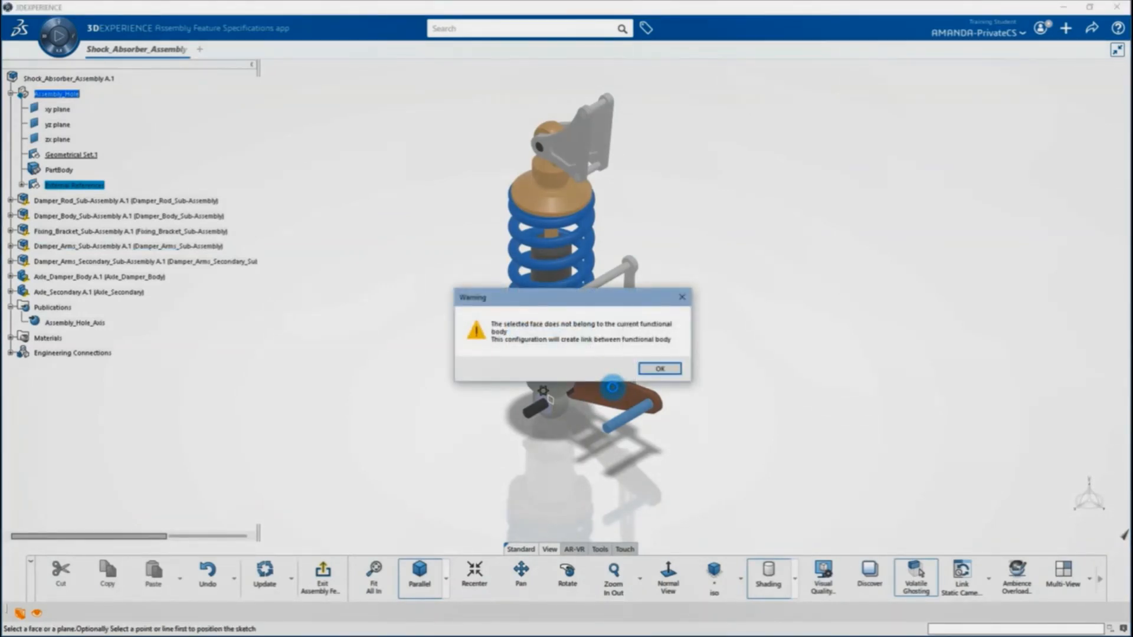
click(644, 372)
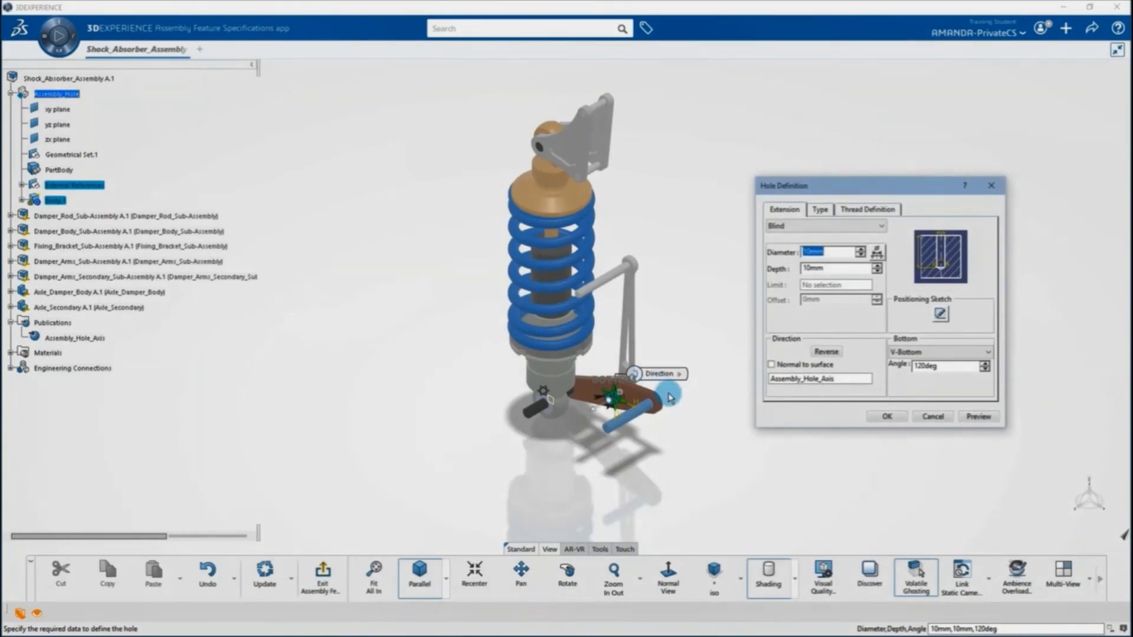
Step: Set the hole's extension to Up To Plane and its diameter to 20 mm
middle_drag(645, 376, 619, 356)
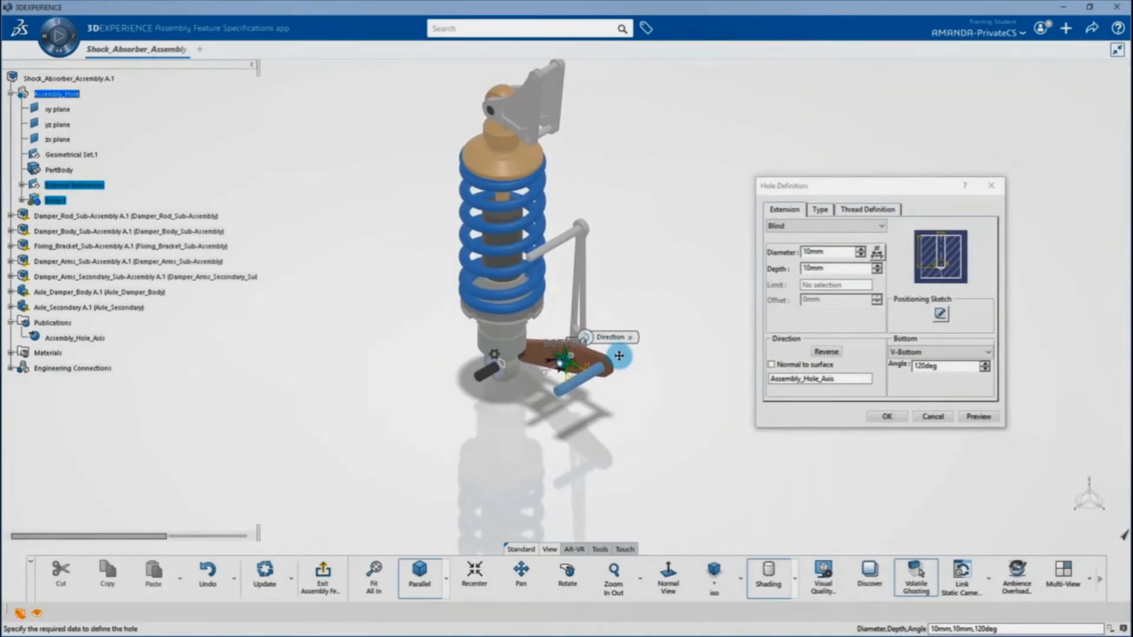
click(803, 226)
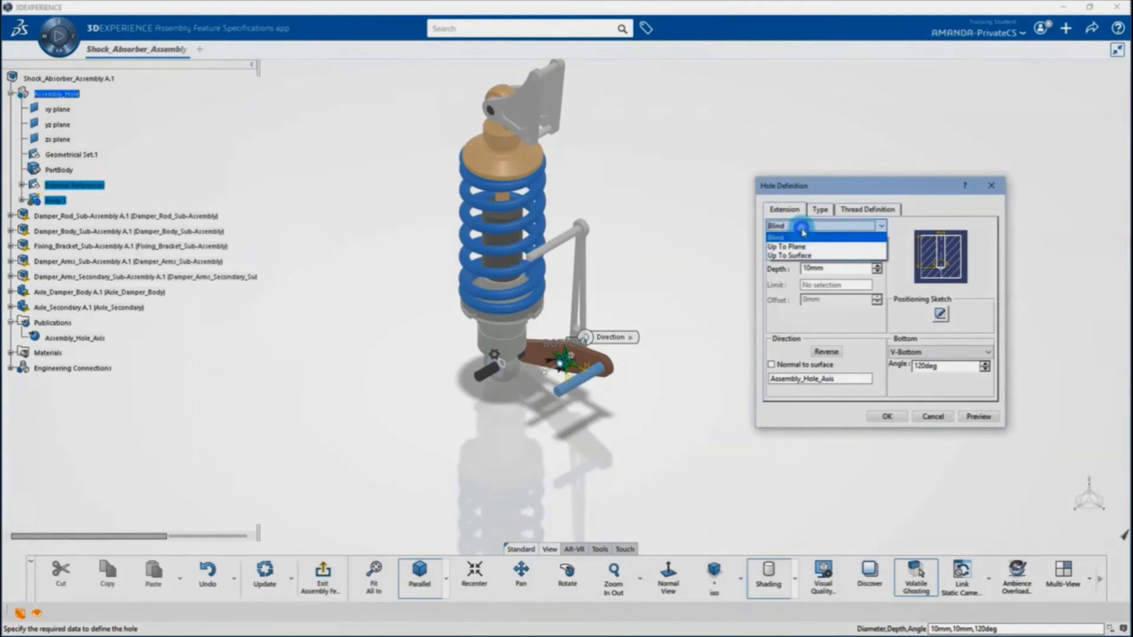
click(807, 247)
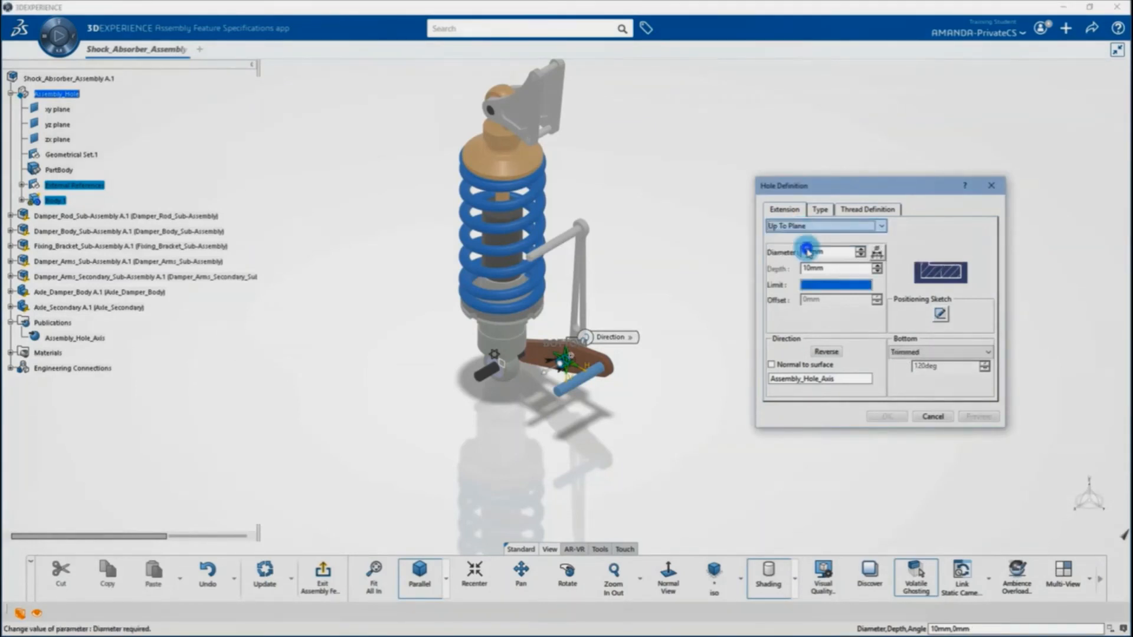
double_click(837, 250)
text(20)
Step: Limit the hole's extension to the flat face of the grey secondary damper arm and accept the link between bodies
click(822, 285)
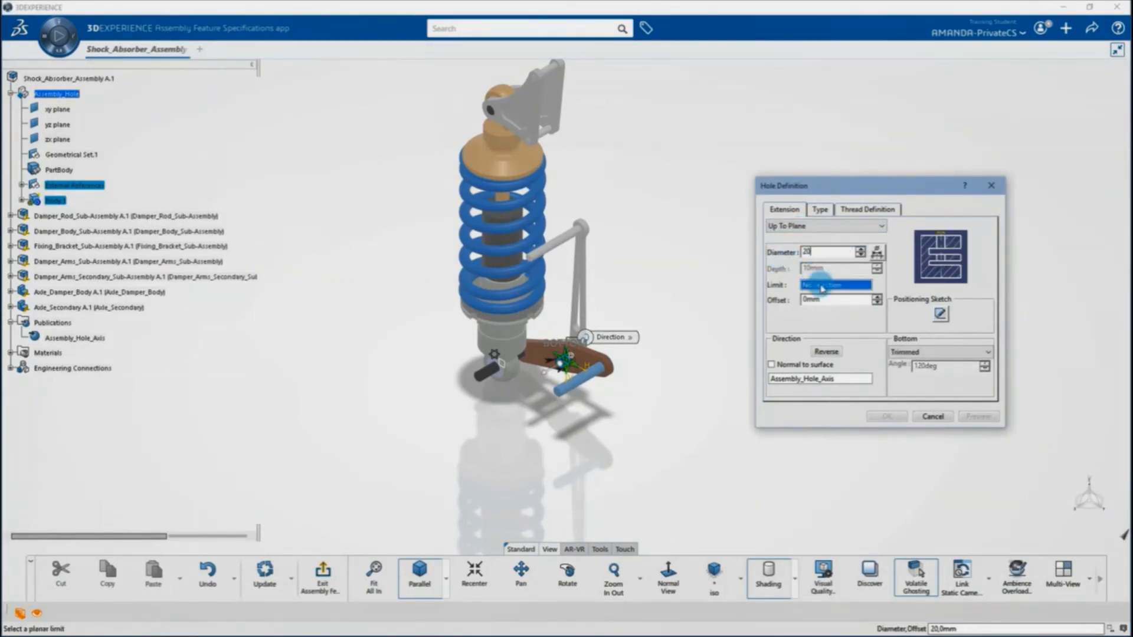
click(821, 287)
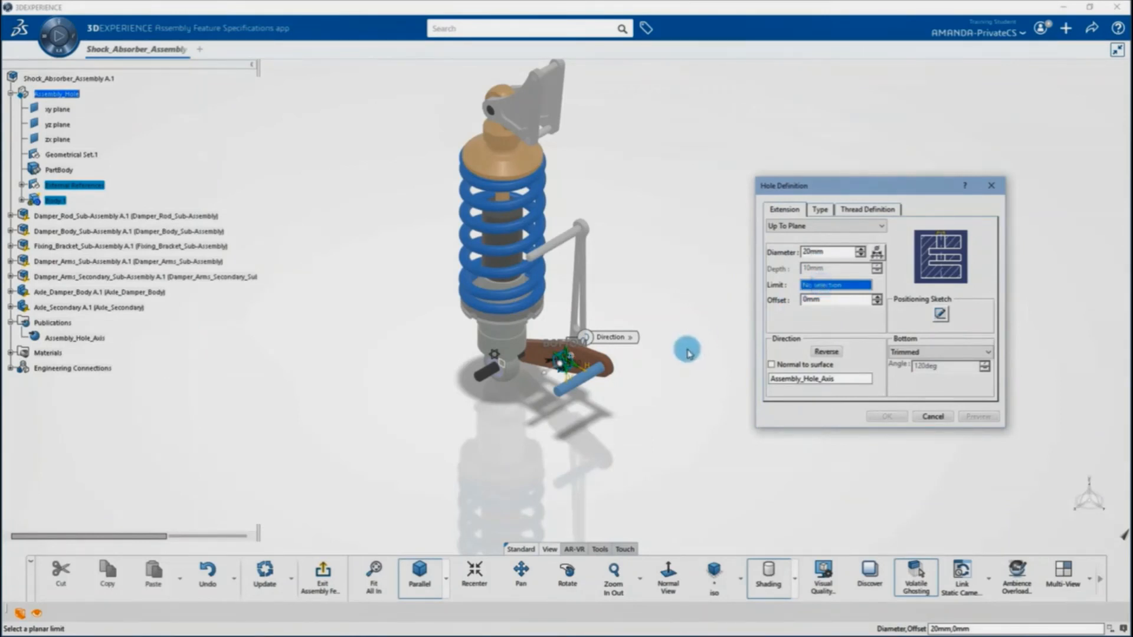
middle_drag(681, 353, 435, 428)
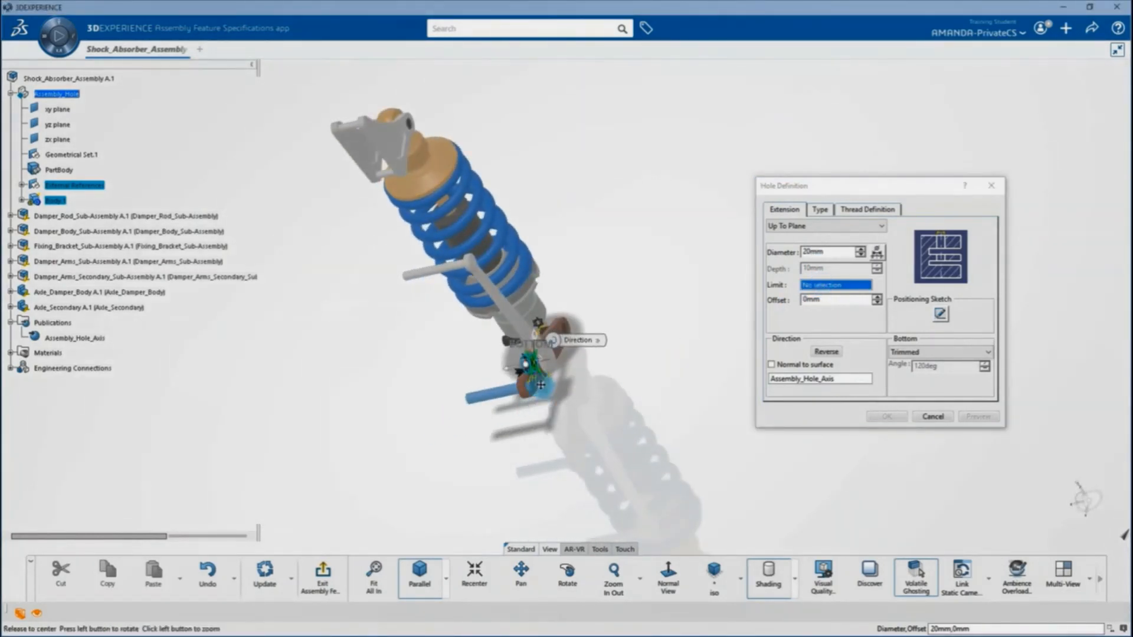
middle_drag(542, 390, 555, 203)
click(554, 204)
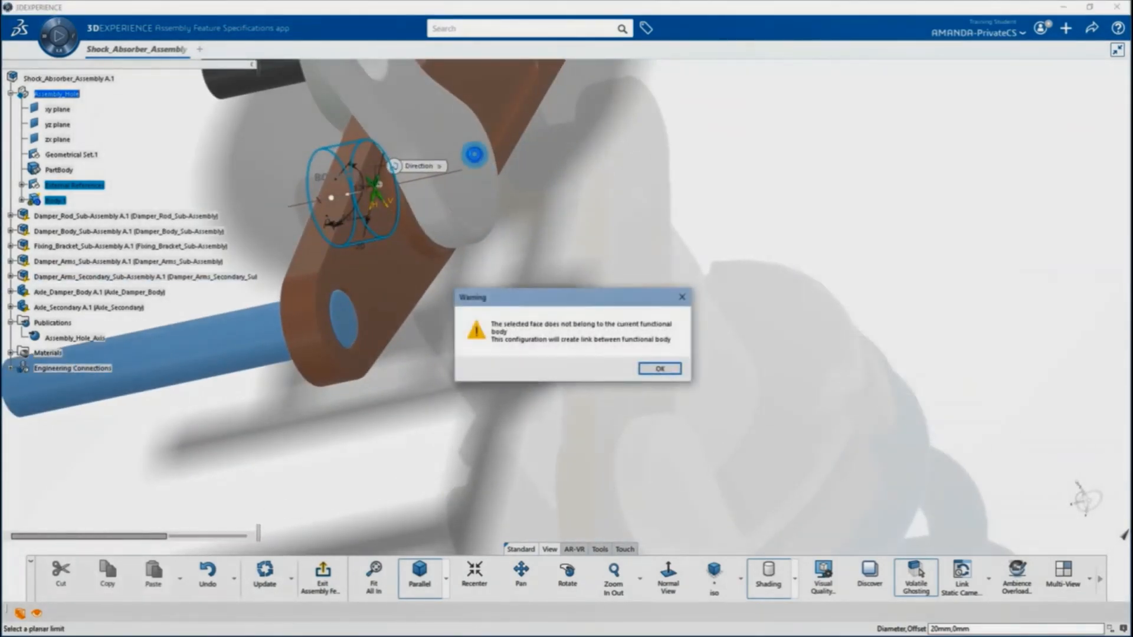
click(661, 369)
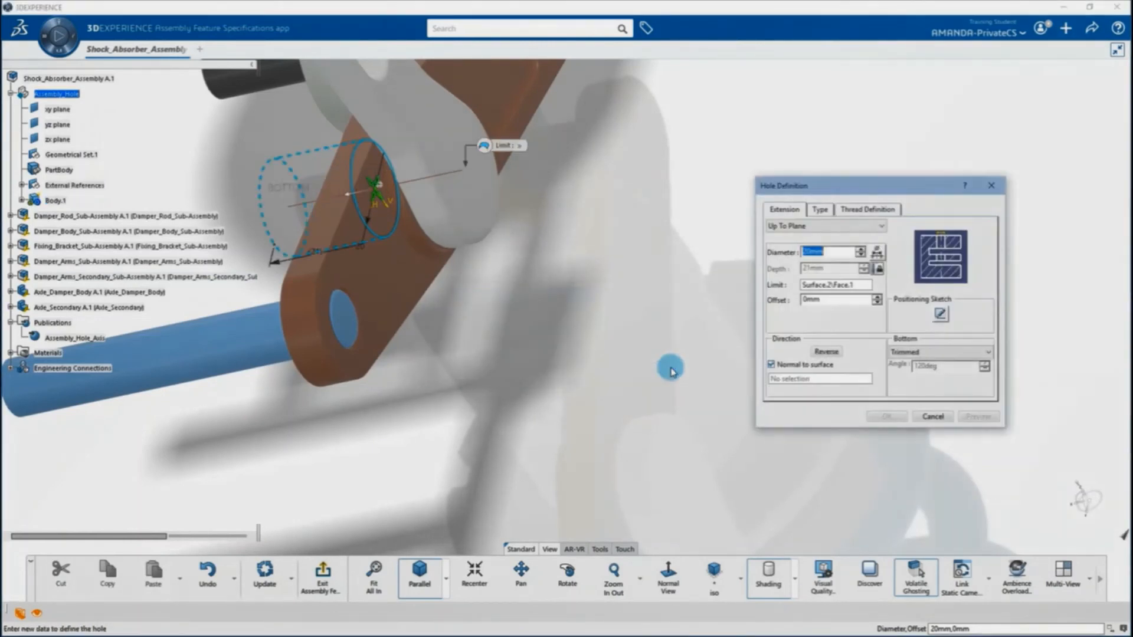
Step: Reverse the hole's direction towards the limit face, preview the result and confirm the hole definition
click(829, 353)
click(889, 417)
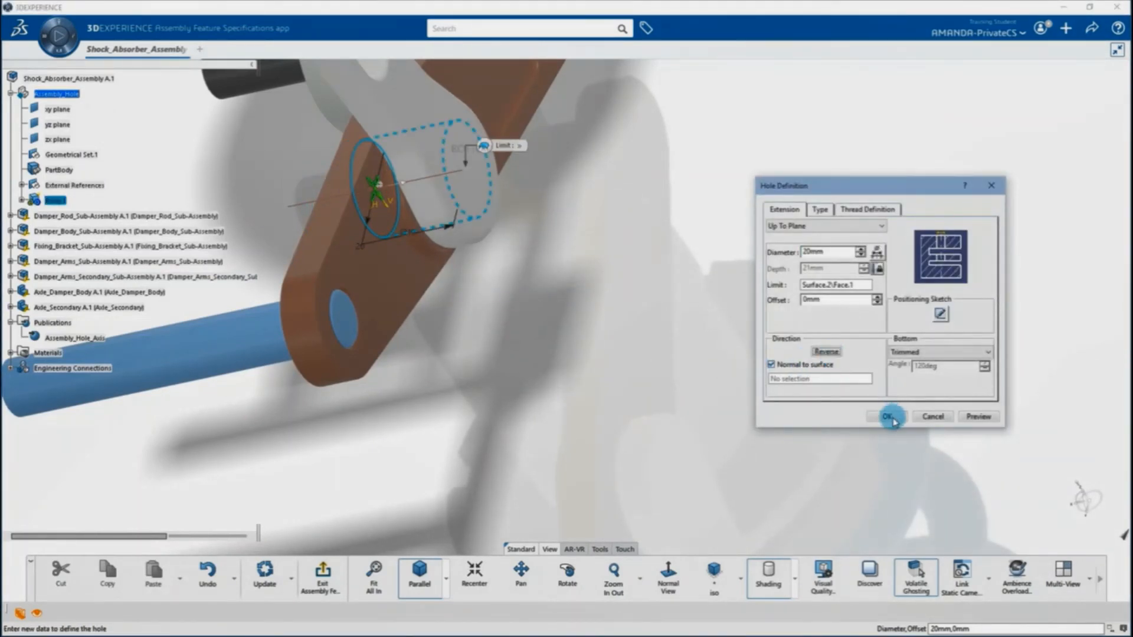
click(970, 417)
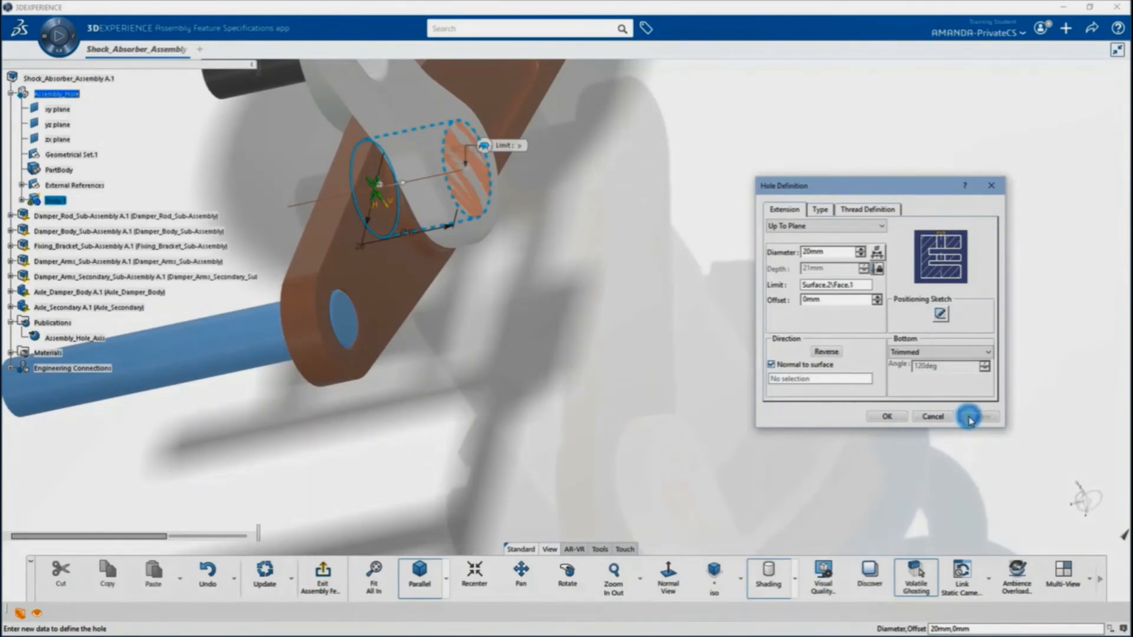
middle_drag(462, 382, 637, 331)
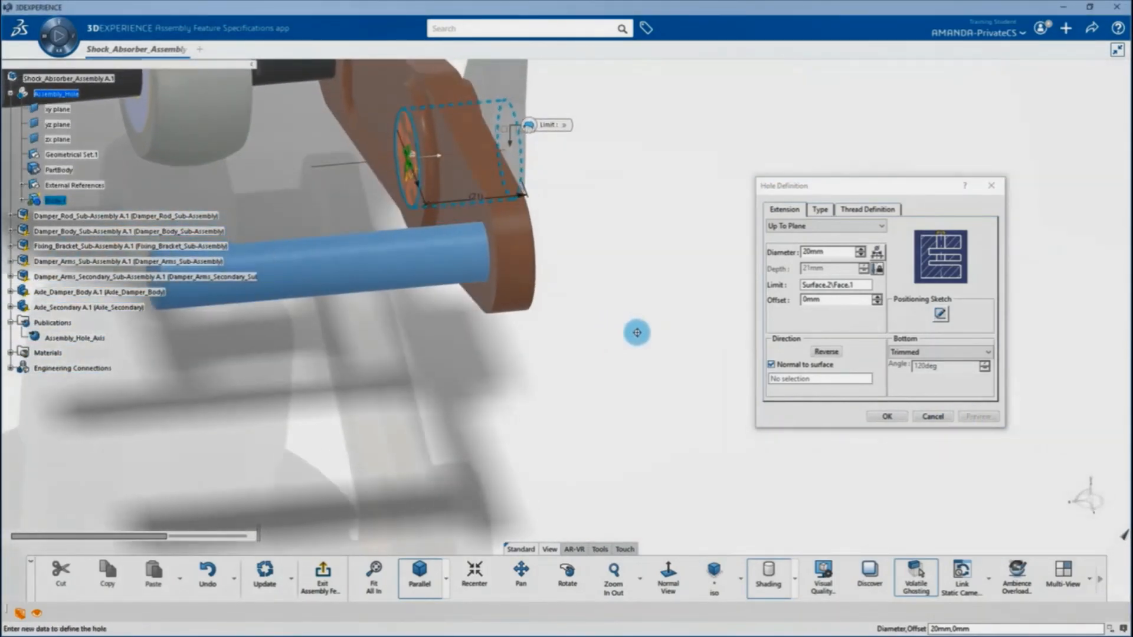
click(891, 416)
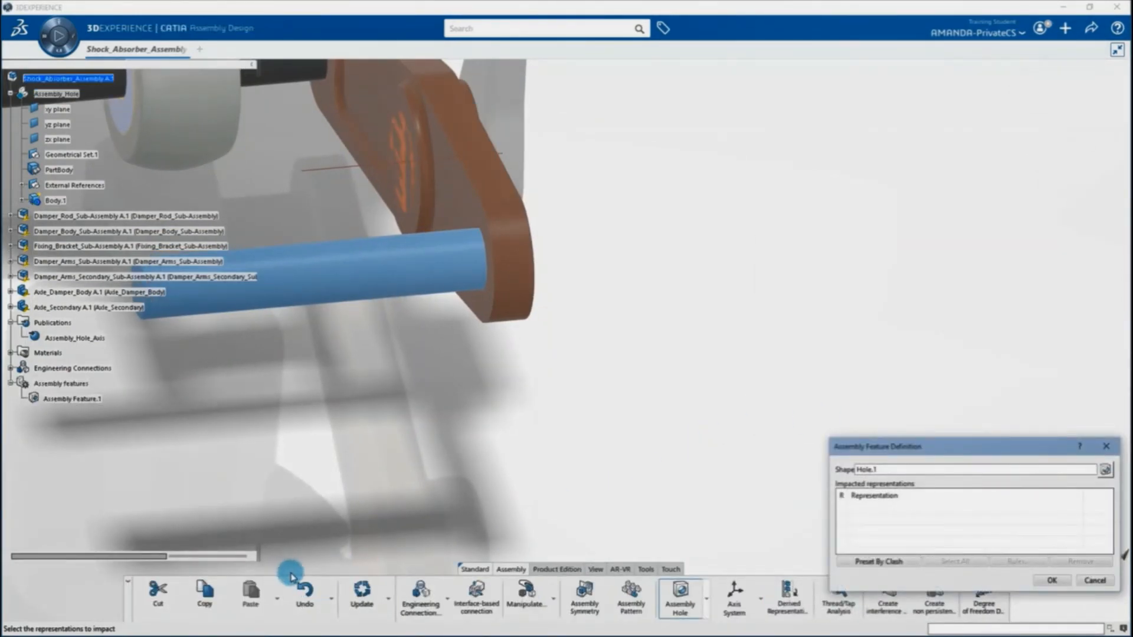
Step: Preset the impacted representations by clash for both damper arms, confirm the assembly feature and update the assembly
mouse_move(407, 465)
middle_down()
mouse_move(533, 364)
mouse_move(248, 235)
mouse_move(296, 455)
mouse_move(324, 519)
mouse_move(602, 269)
mouse_move(625, 301)
middle_up()
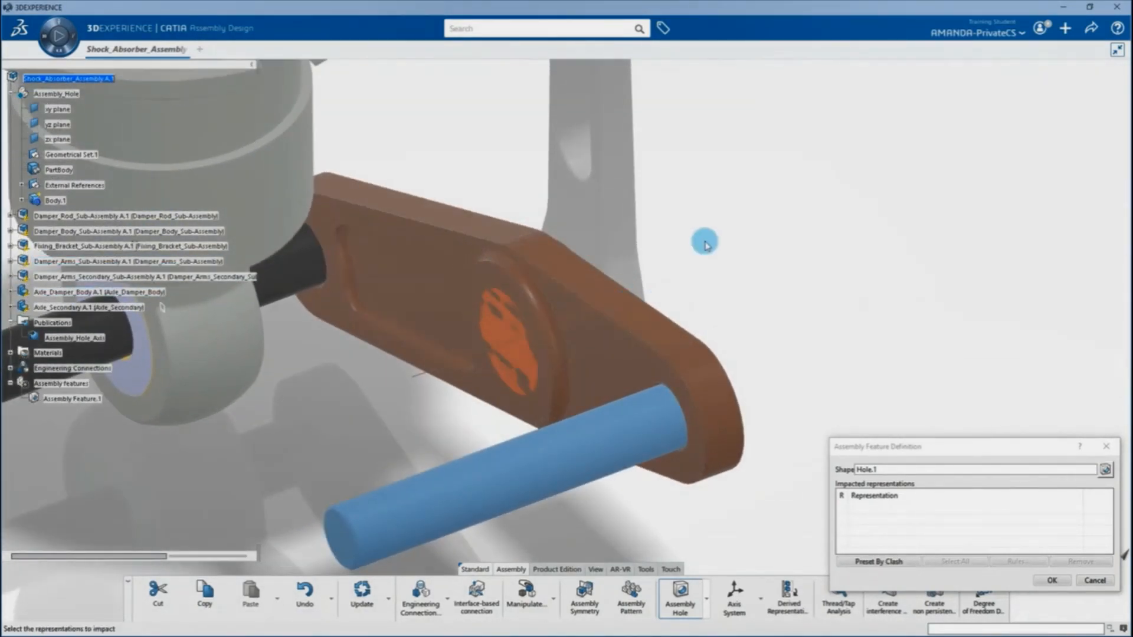
click(885, 562)
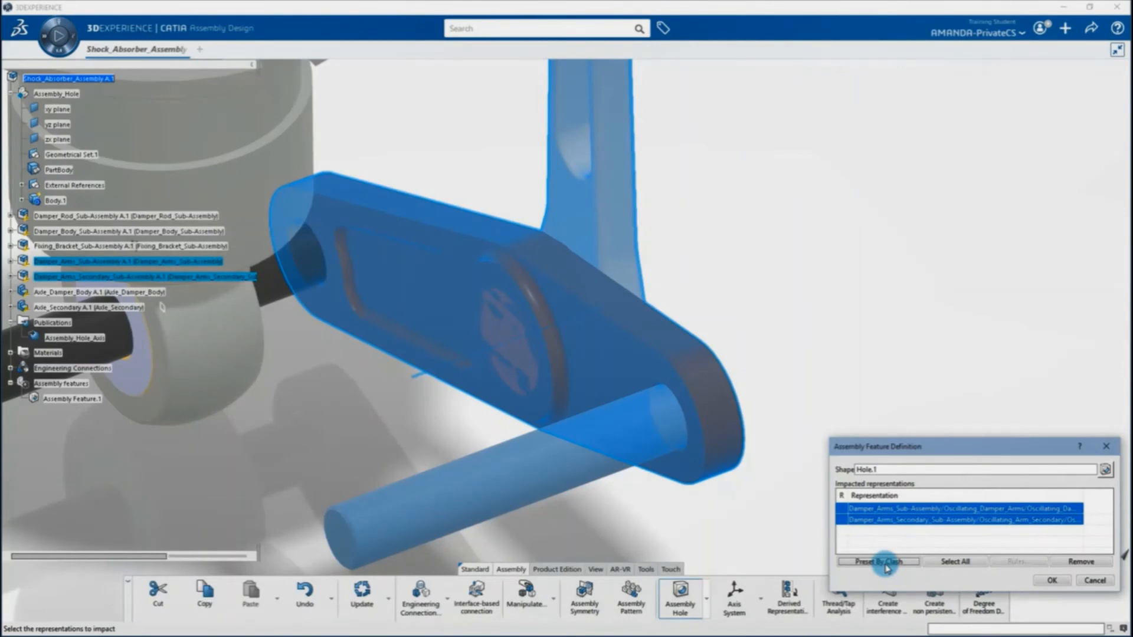
click(900, 509)
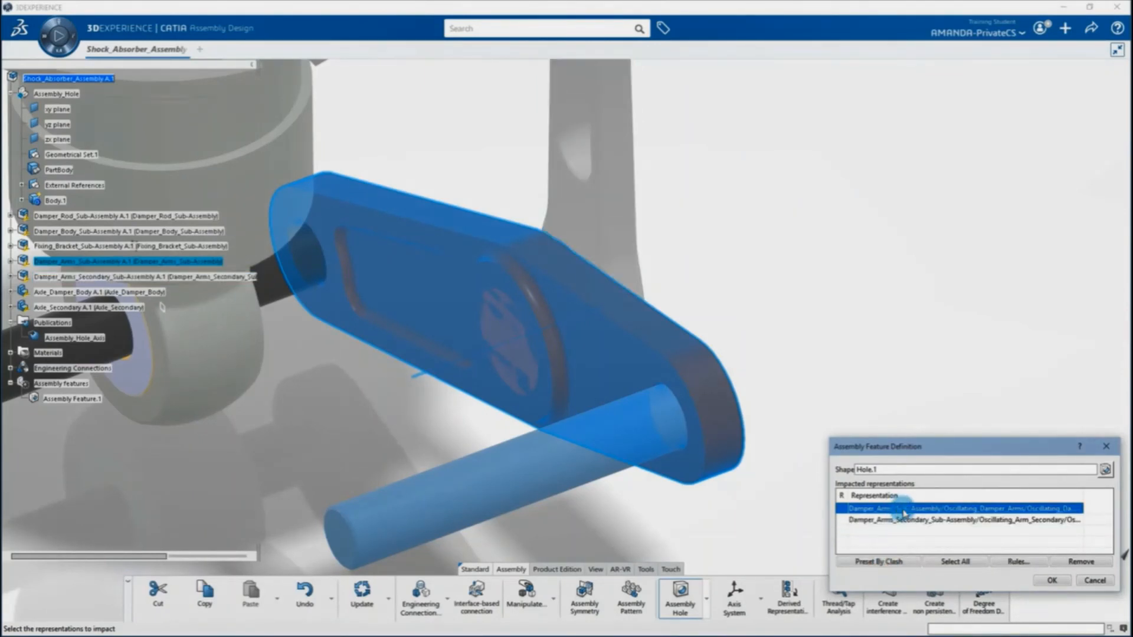
click(915, 522)
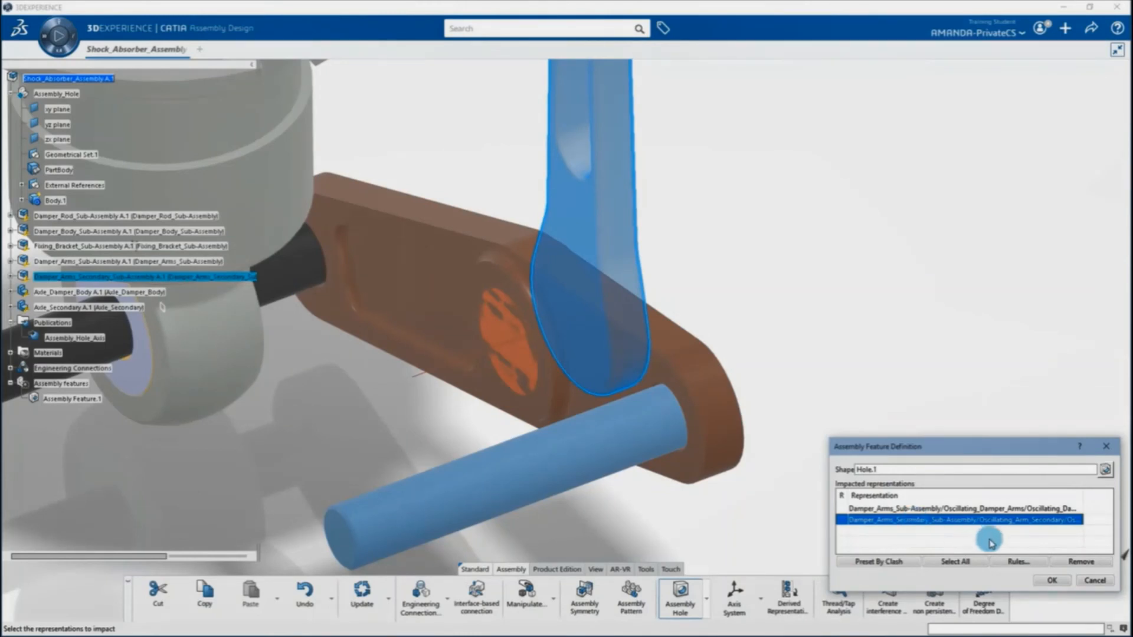
click(1051, 582)
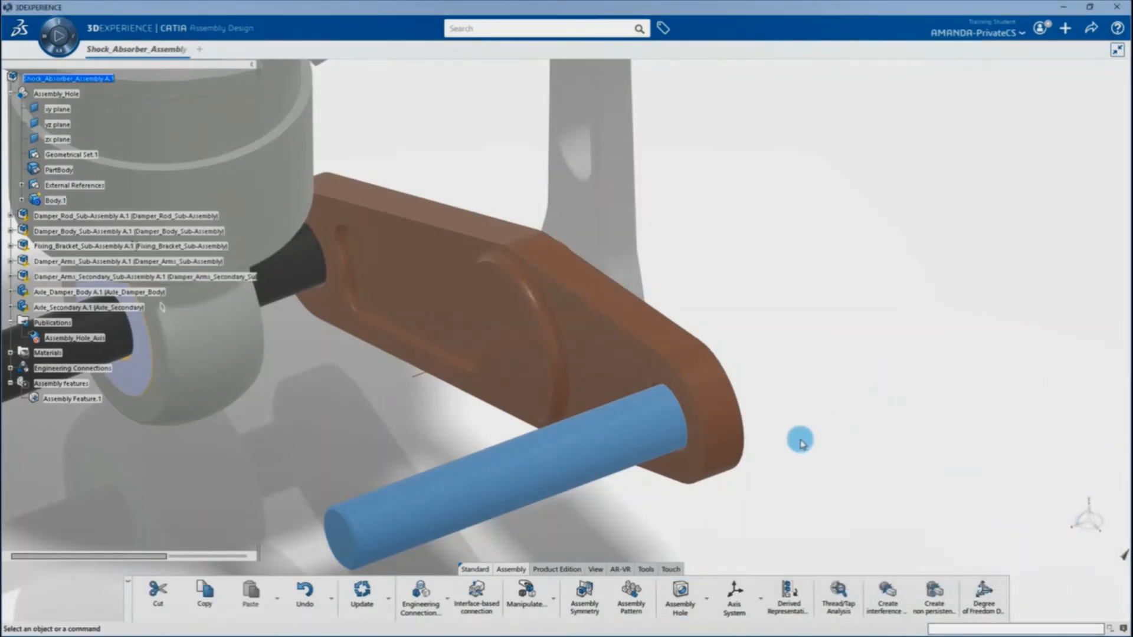
click(362, 592)
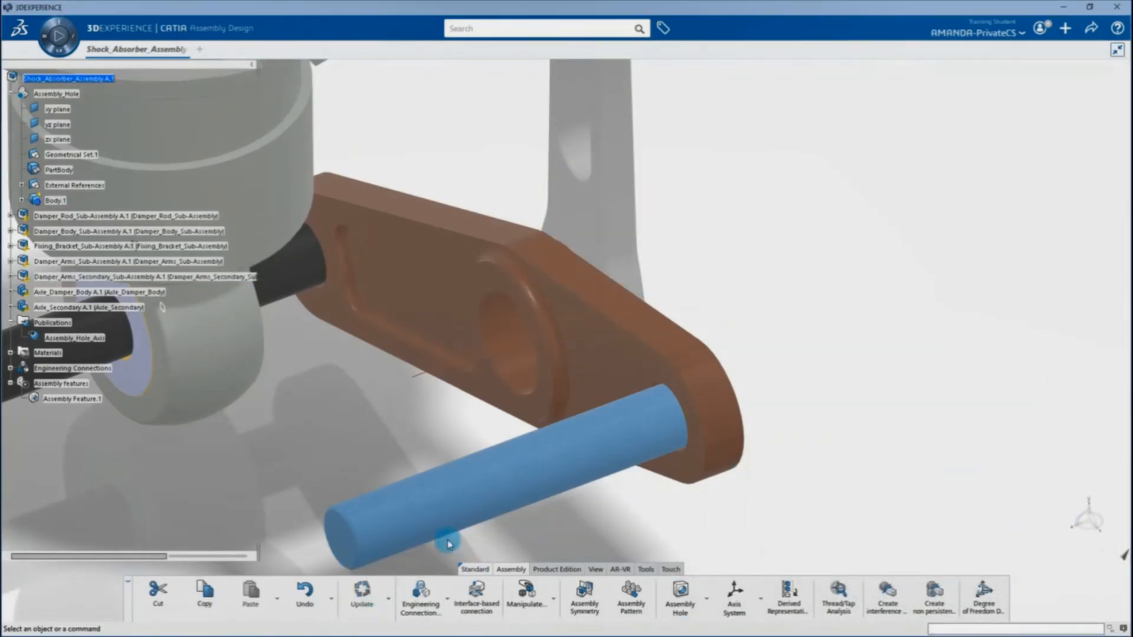
Step: Inspect the Assembly_Hole shape's external references, temporarily showing Surface.1 on the damper arm before hiding it again
middle_drag(784, 356, 763, 393)
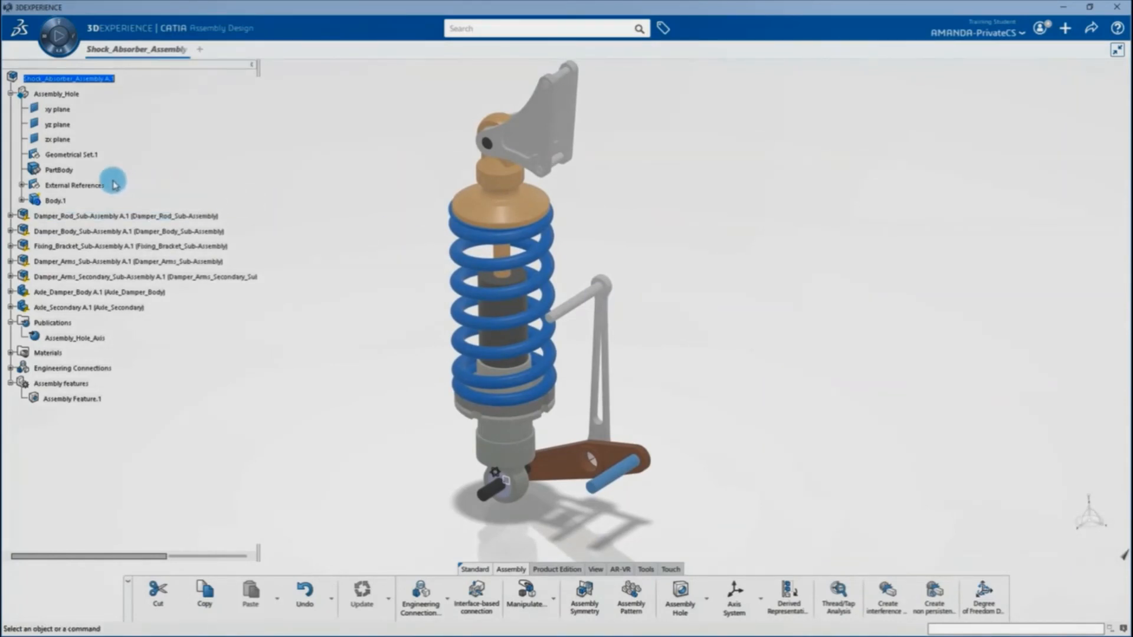
click(66, 170)
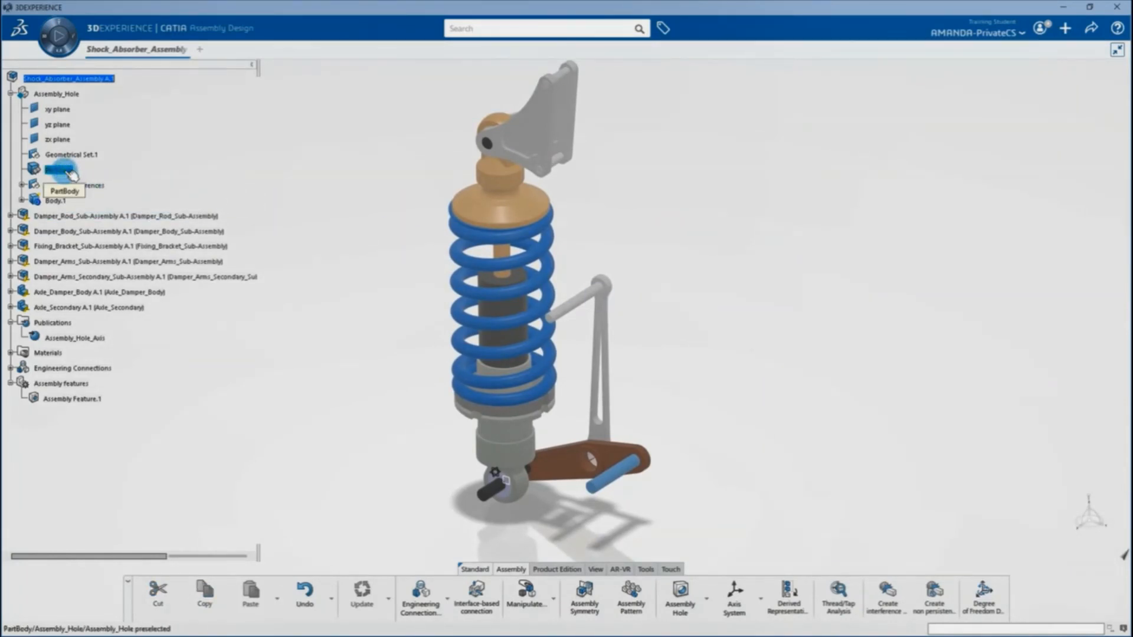
click(71, 173)
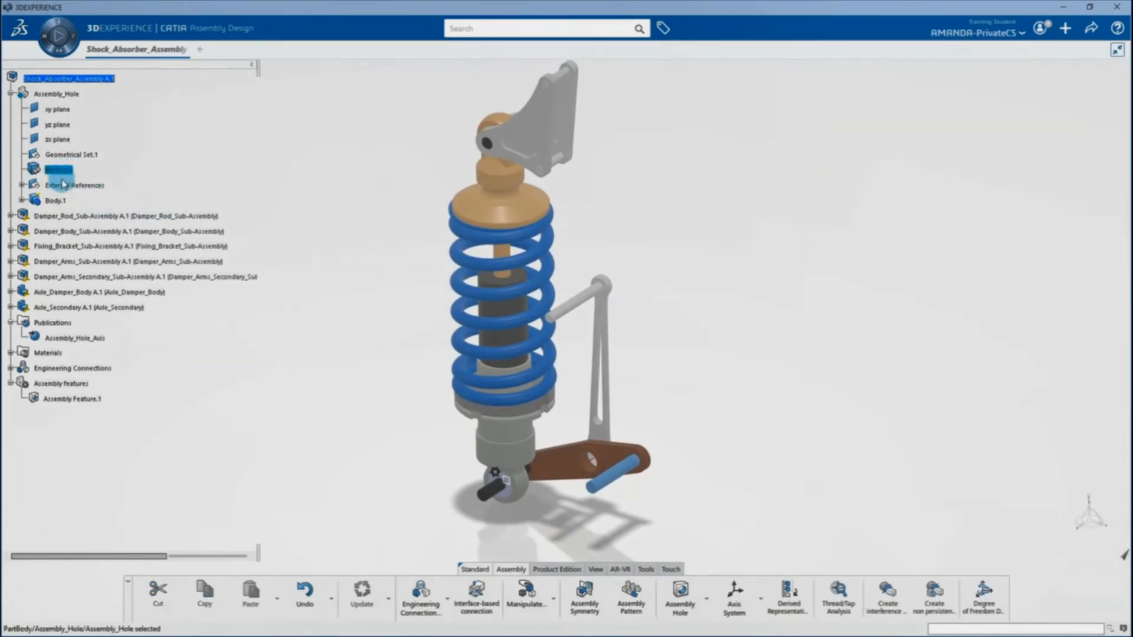
click(22, 186)
click(68, 230)
right_click(71, 232)
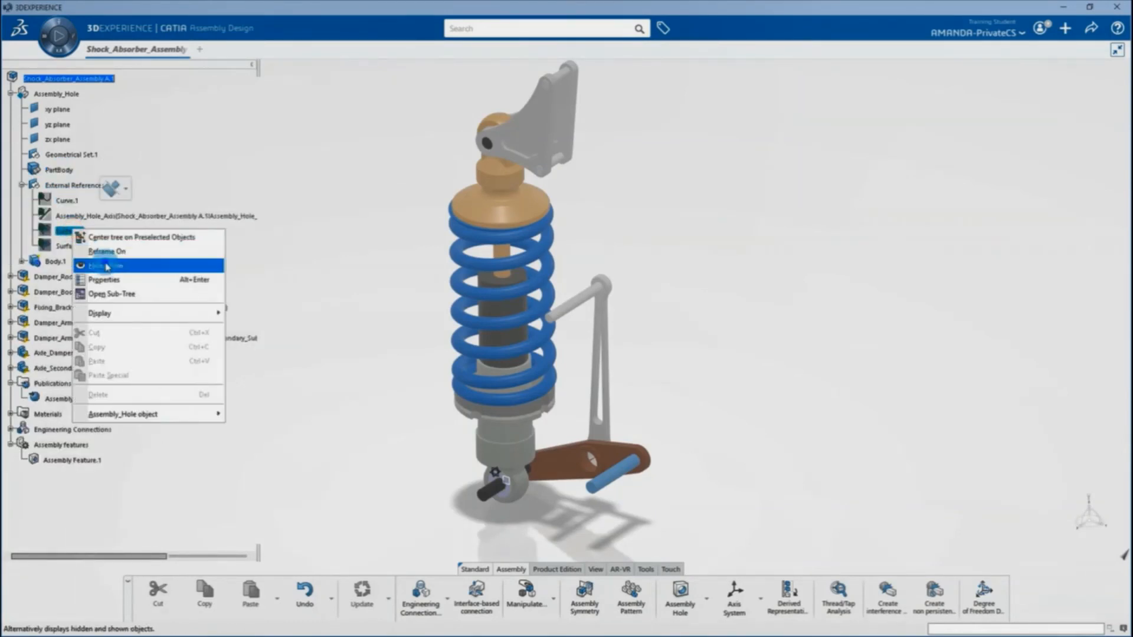
click(106, 266)
right_click(83, 231)
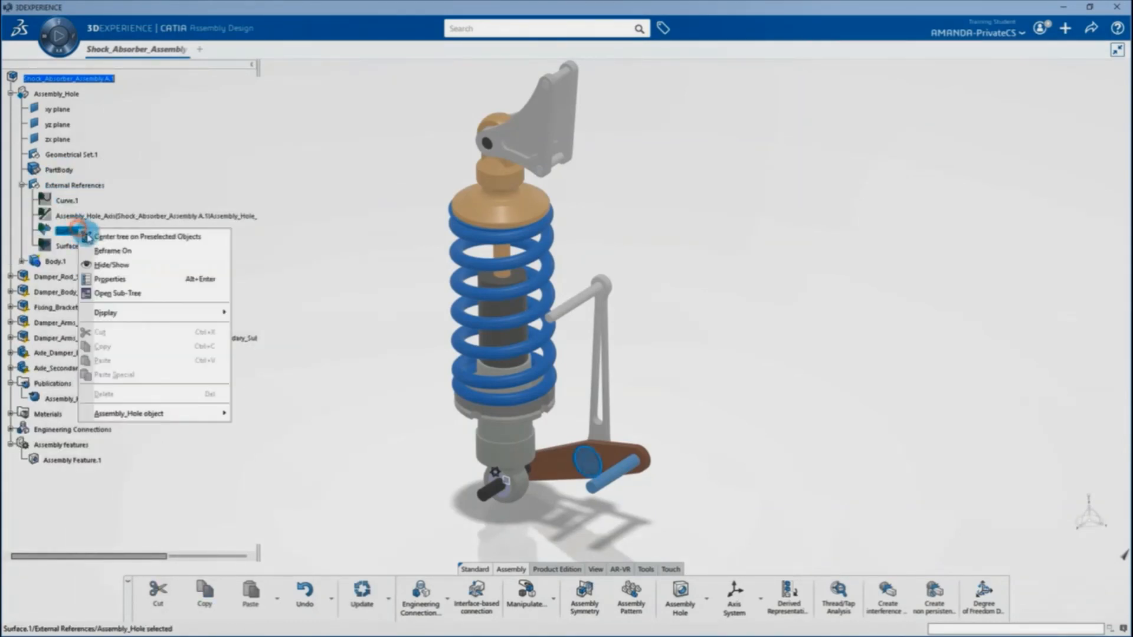
click(114, 264)
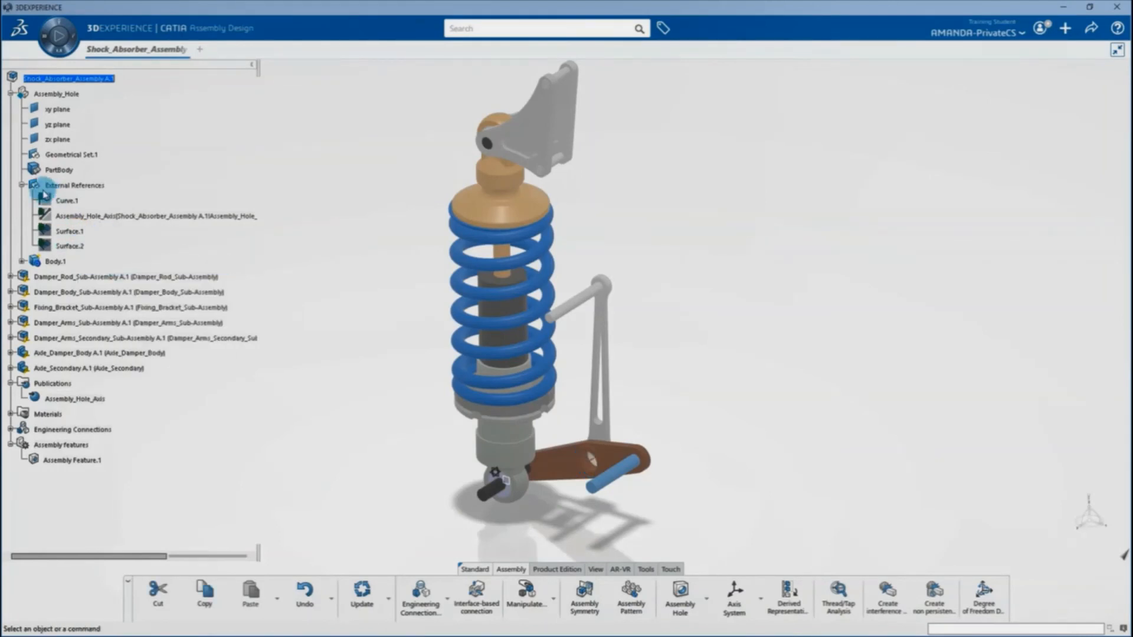
click(22, 185)
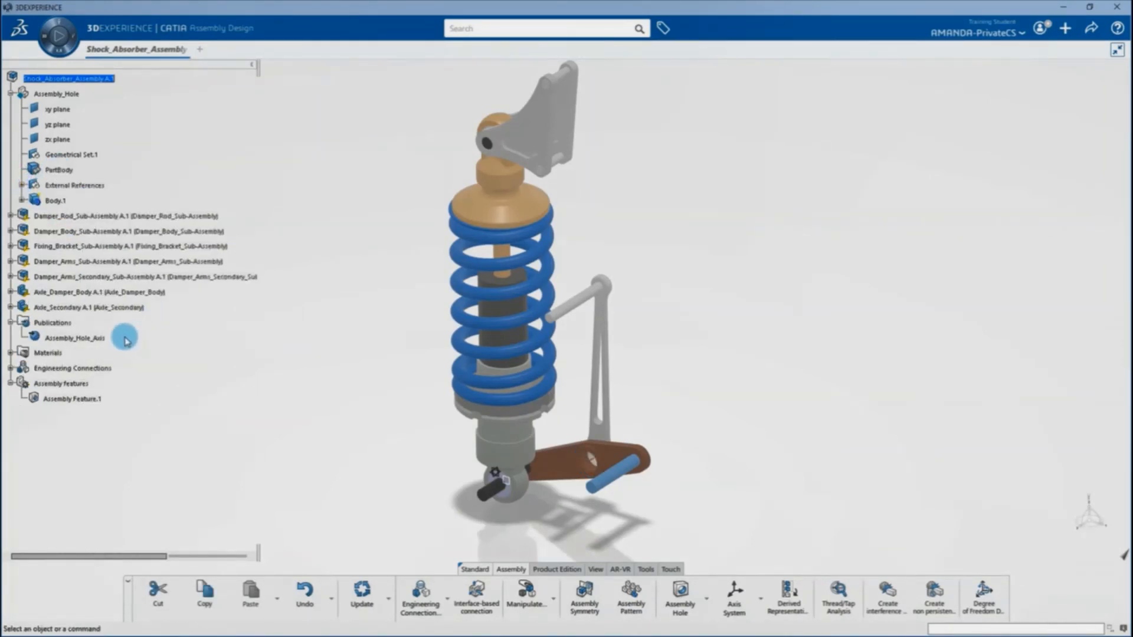
Step: Reopen Assembly Feature.1 to review its impacted representations and hole definition, accept both as they are and update the assembly
click(93, 399)
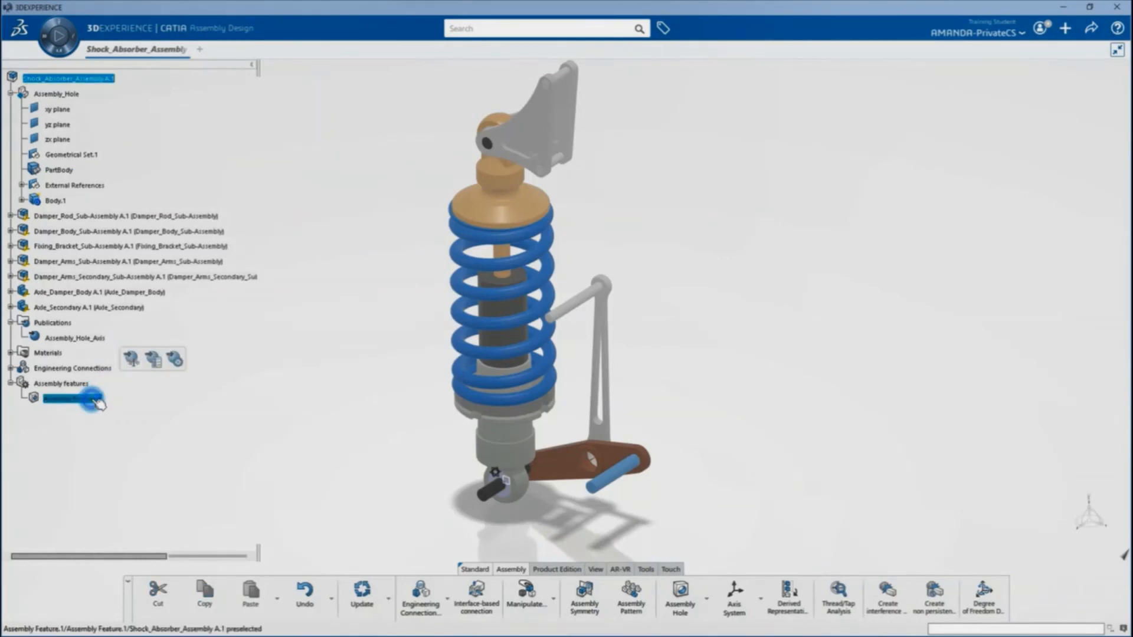
double_click(93, 399)
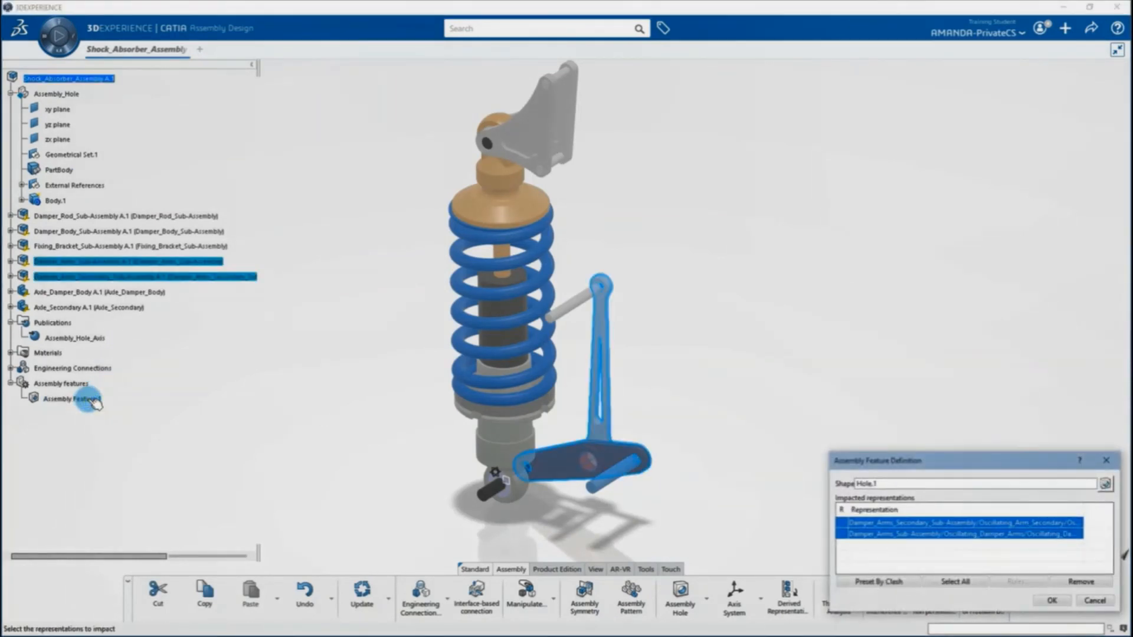
drag(930, 461, 891, 369)
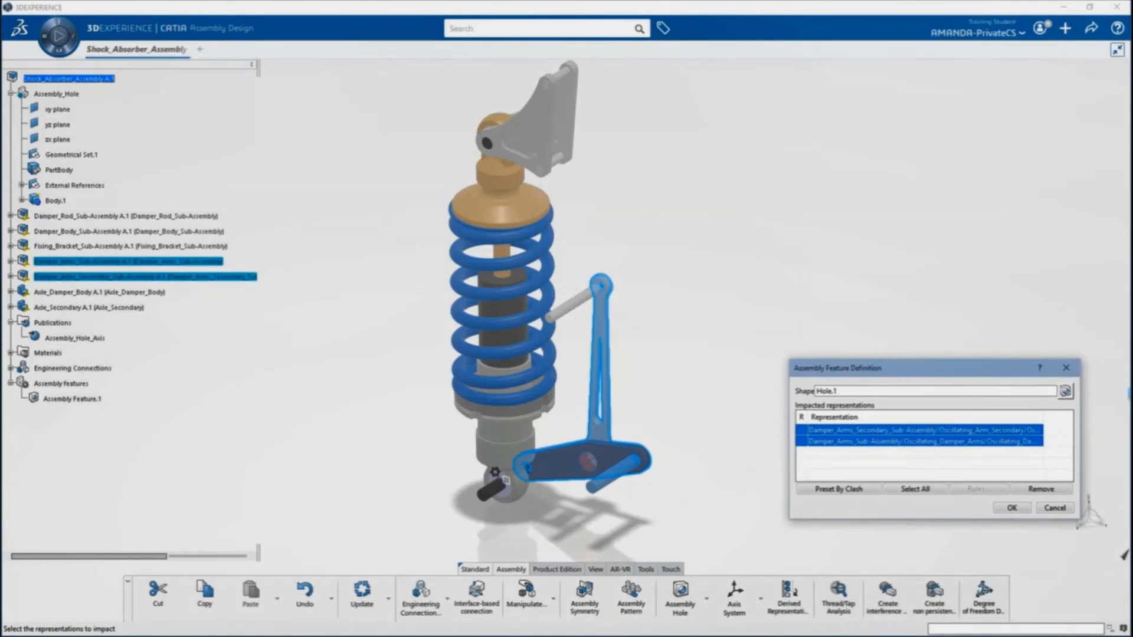
click(1070, 397)
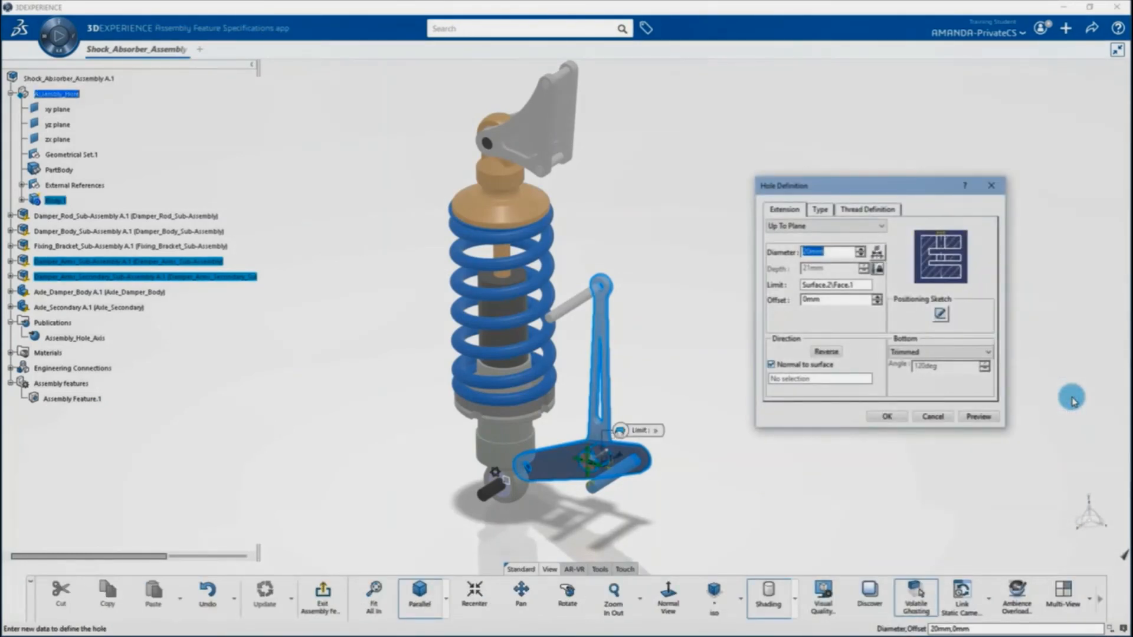
click(902, 418)
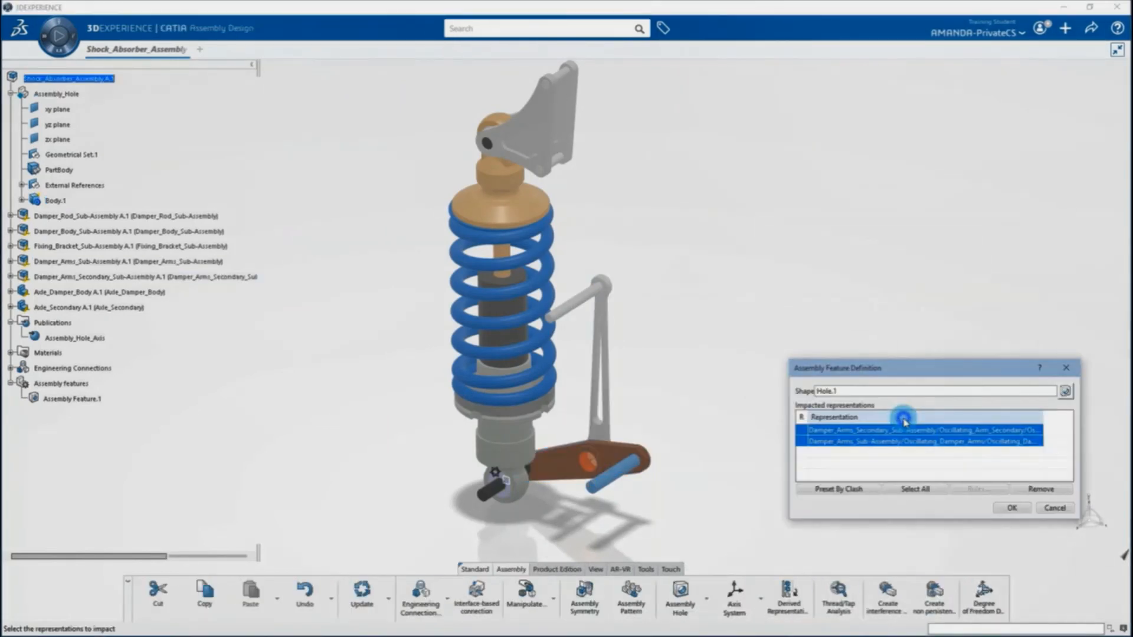
click(1024, 509)
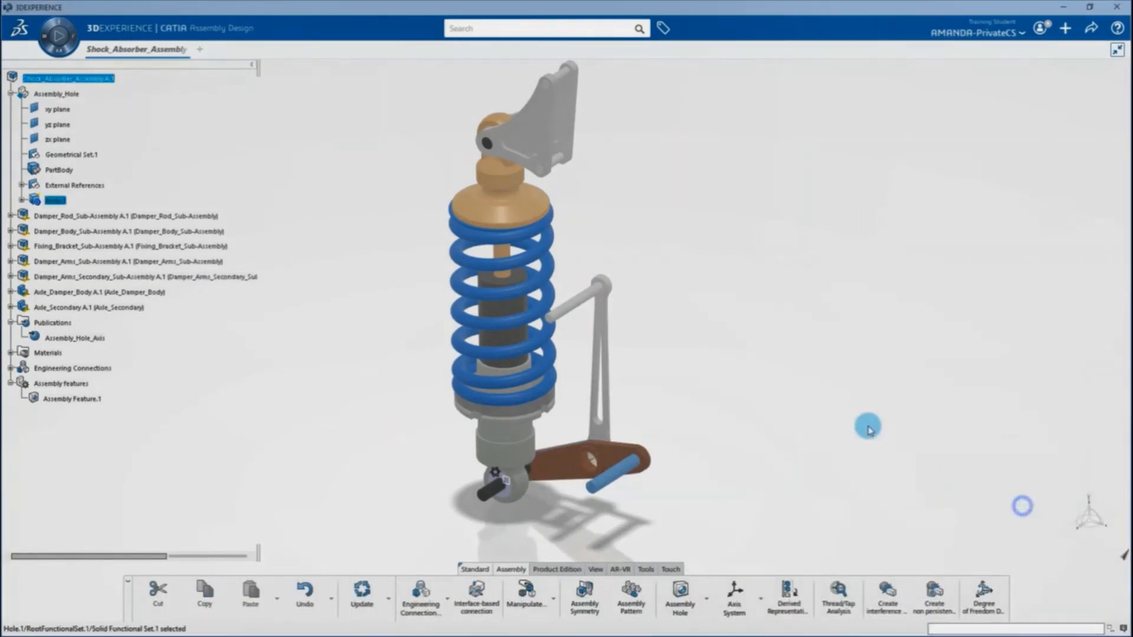
click(363, 585)
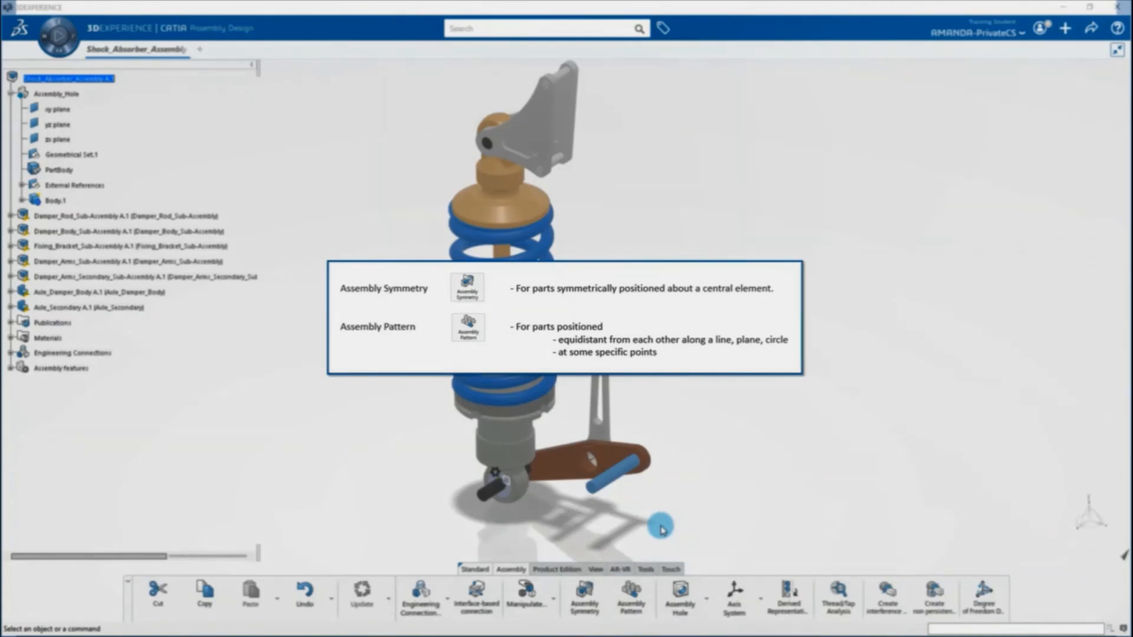
Step: Create an Assembly Symmetry of Oscillating_Damper_Arms about the damper body's published Vertical_Symmetry_Plane, using the YZ default plane and full associativity
click(590, 589)
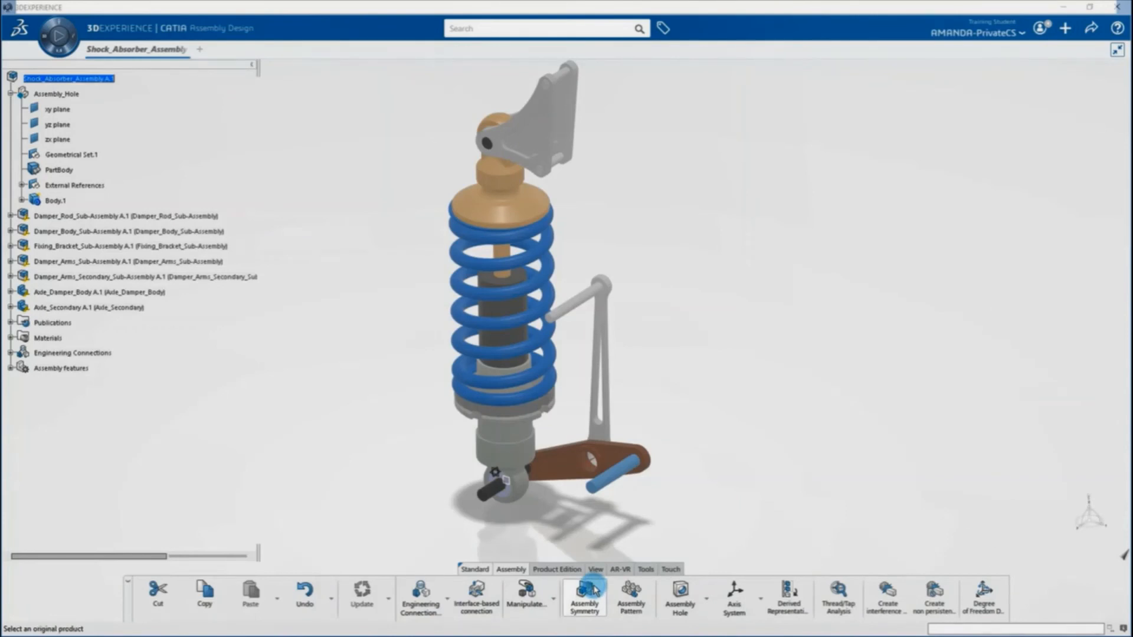
click(1093, 105)
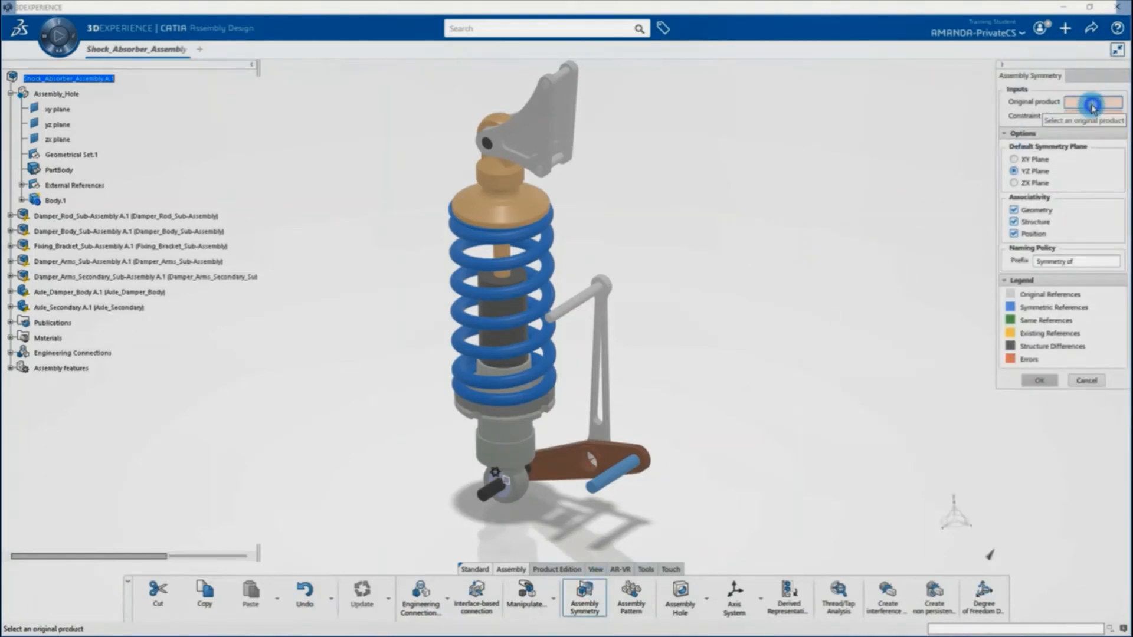
click(11, 261)
click(63, 277)
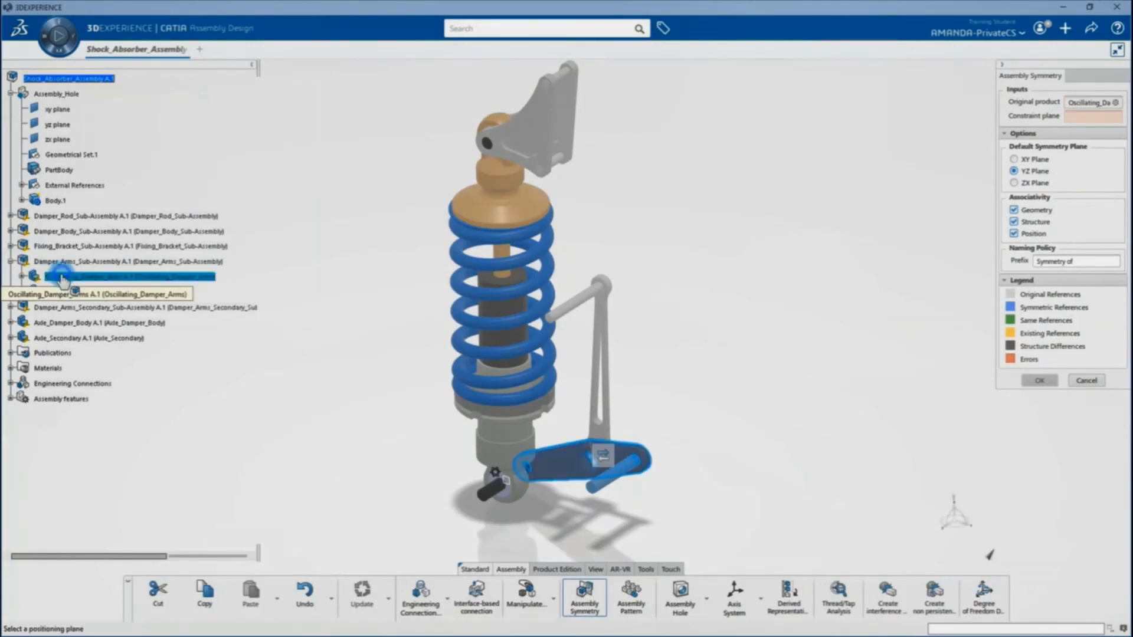
click(1086, 116)
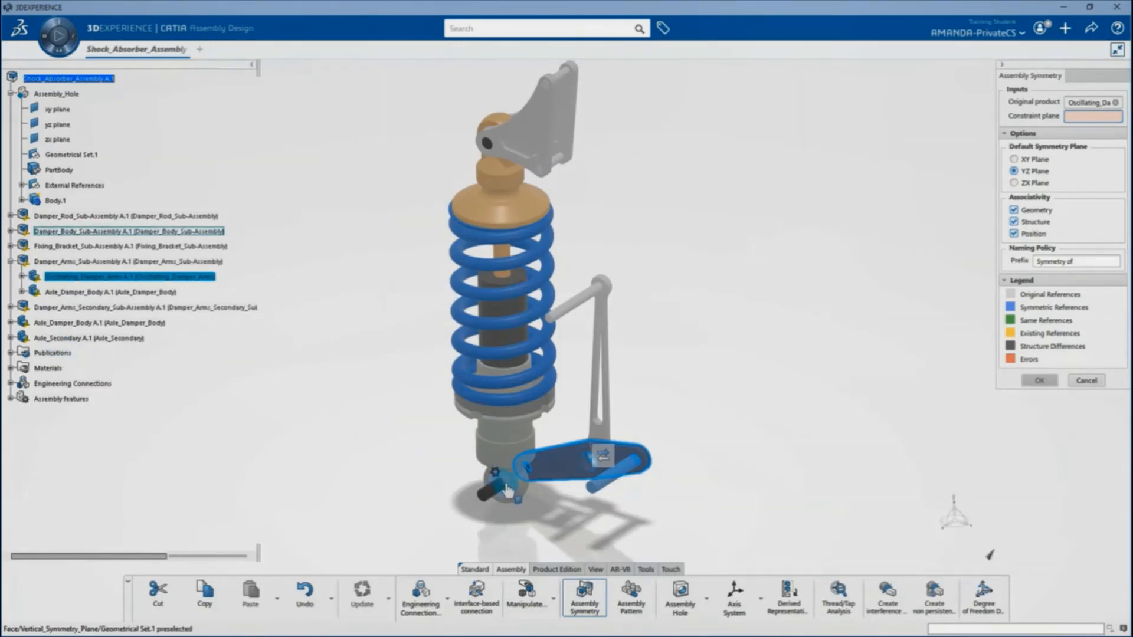
click(11, 231)
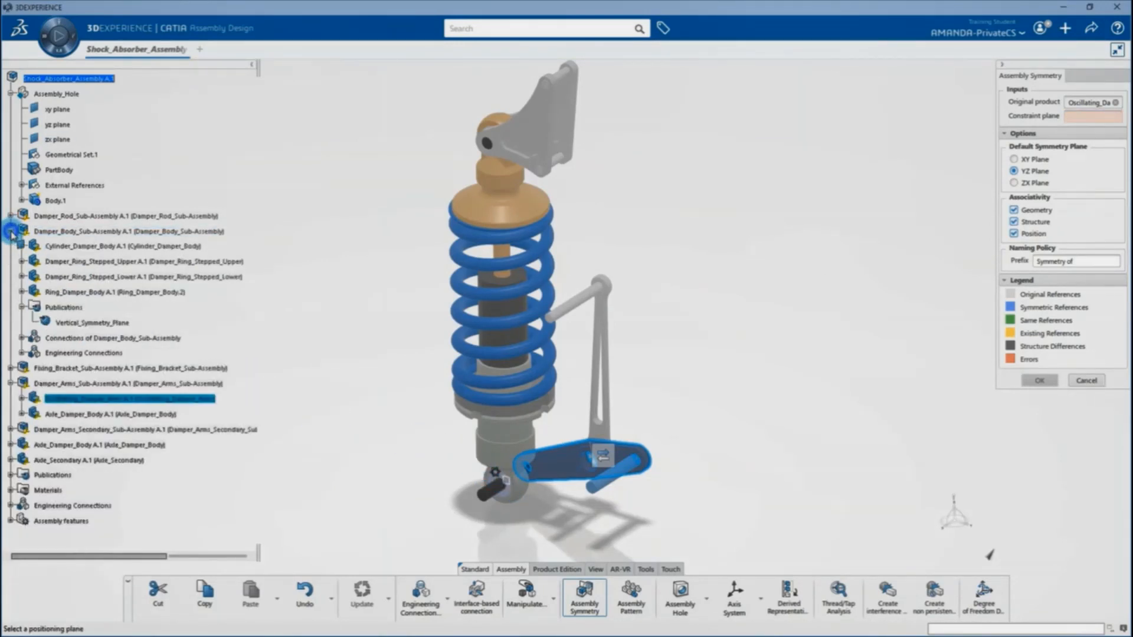
click(92, 323)
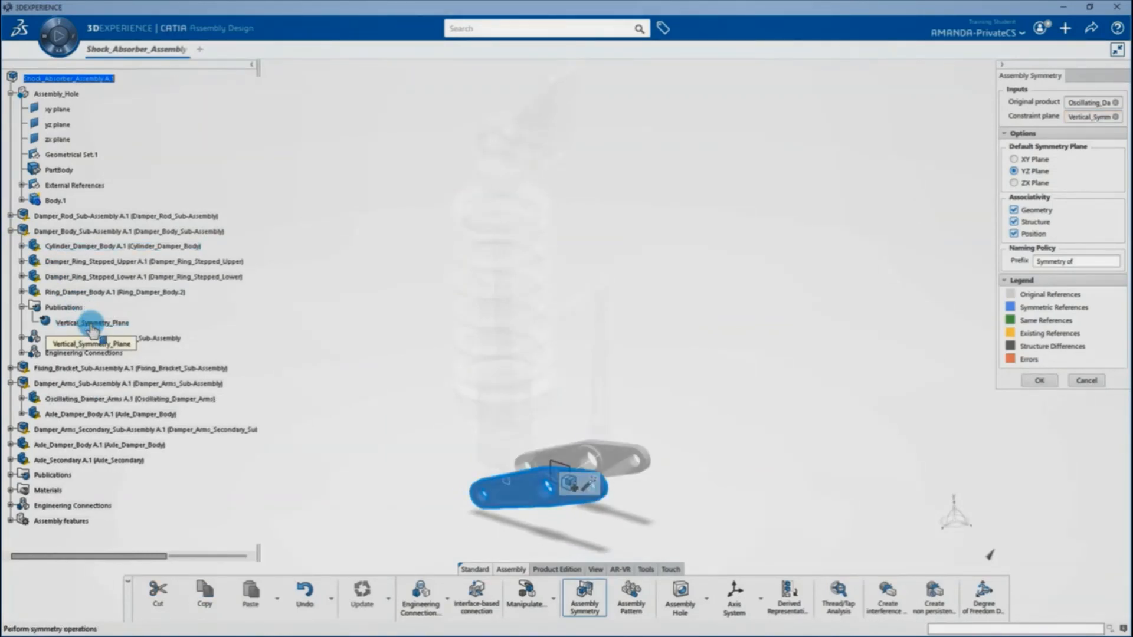
middle_drag(652, 502, 642, 470)
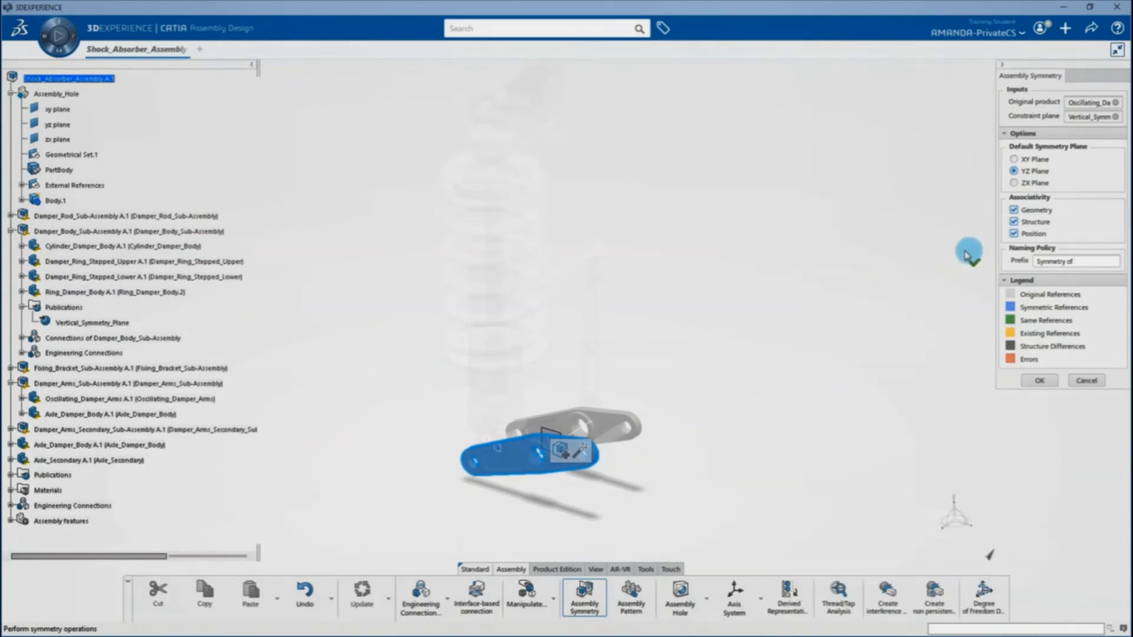
click(1047, 381)
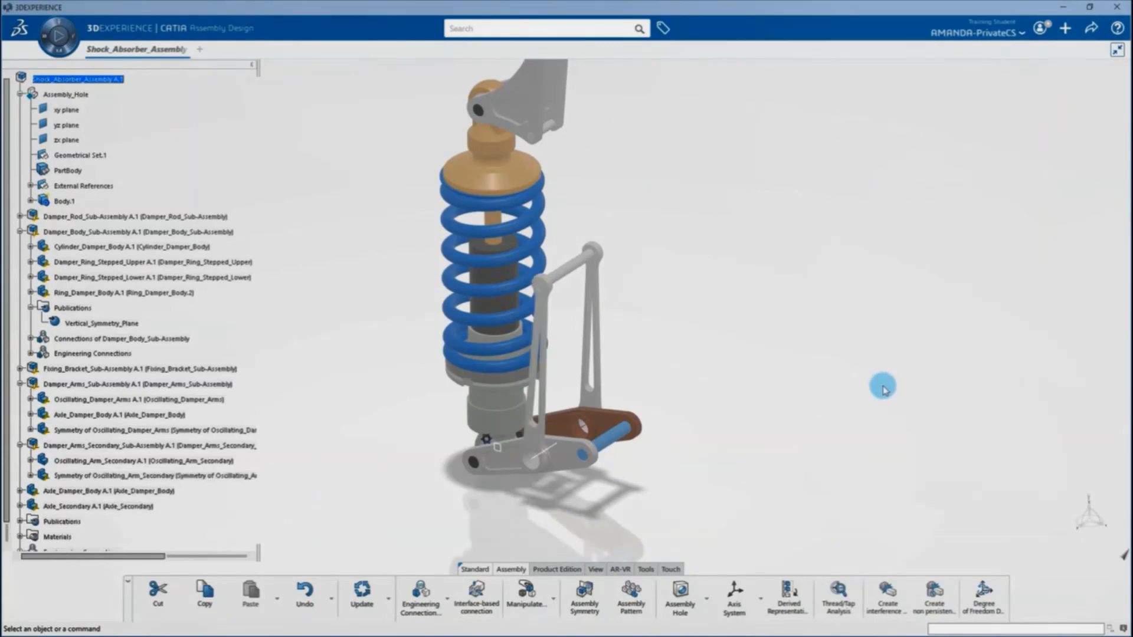
Step: Highlight the symmetric instances of the damper arm and secondary arm in the tree, and update the assembly
scroll(156, 469, down, 3)
click(155, 374)
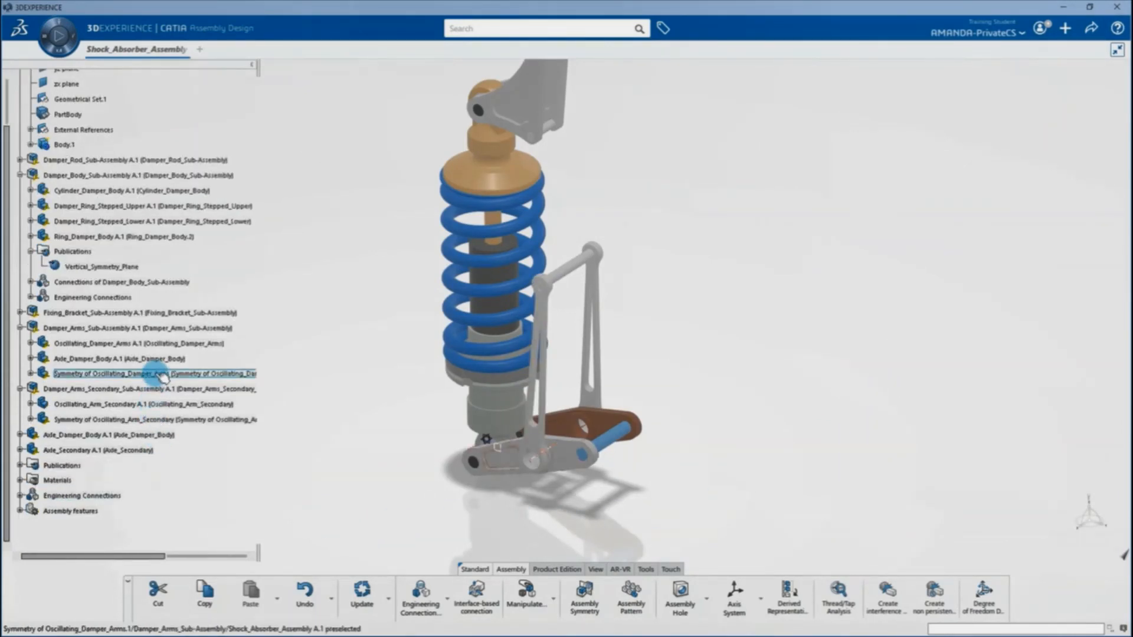
click(197, 419)
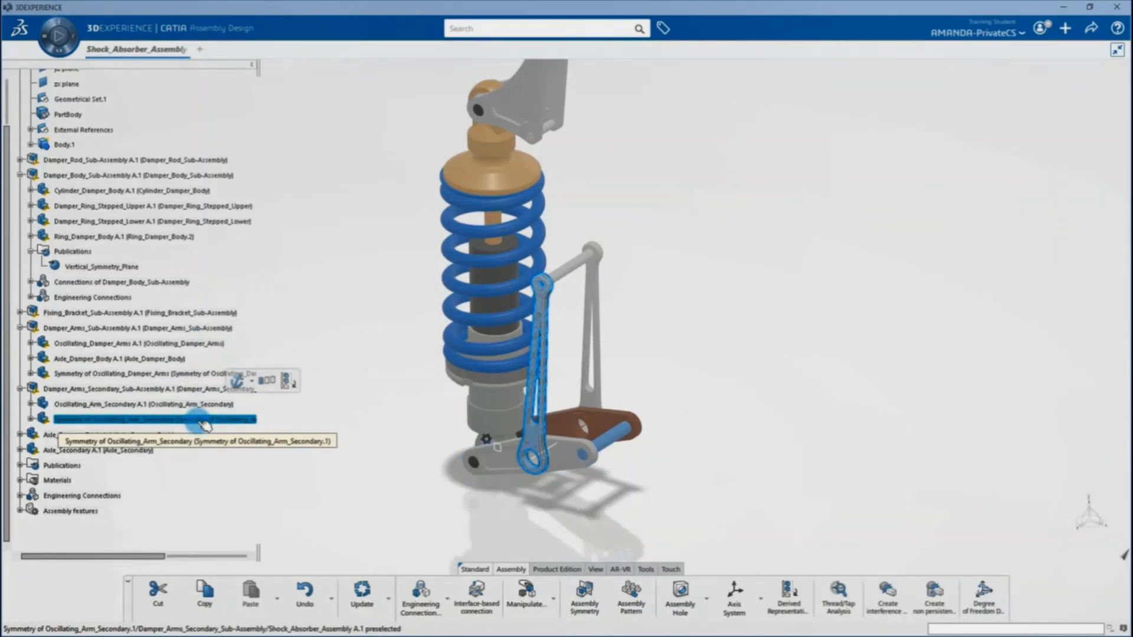
click(270, 435)
click(360, 593)
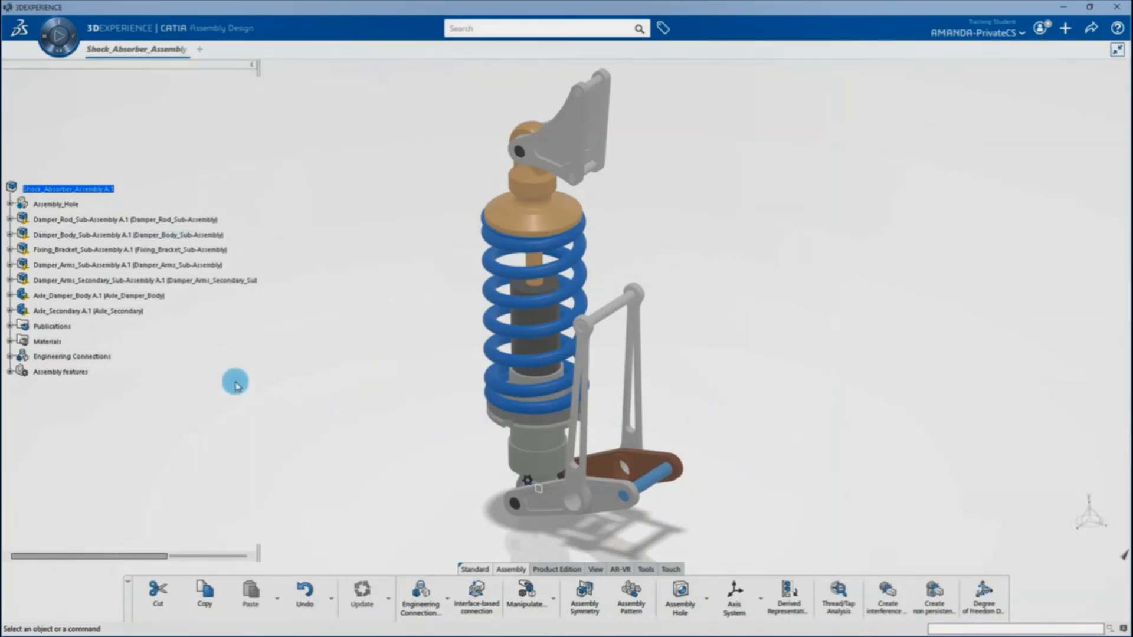
Step: Insert a new 3D Part into Damper_Arms_Sub-Assembly
click(10, 265)
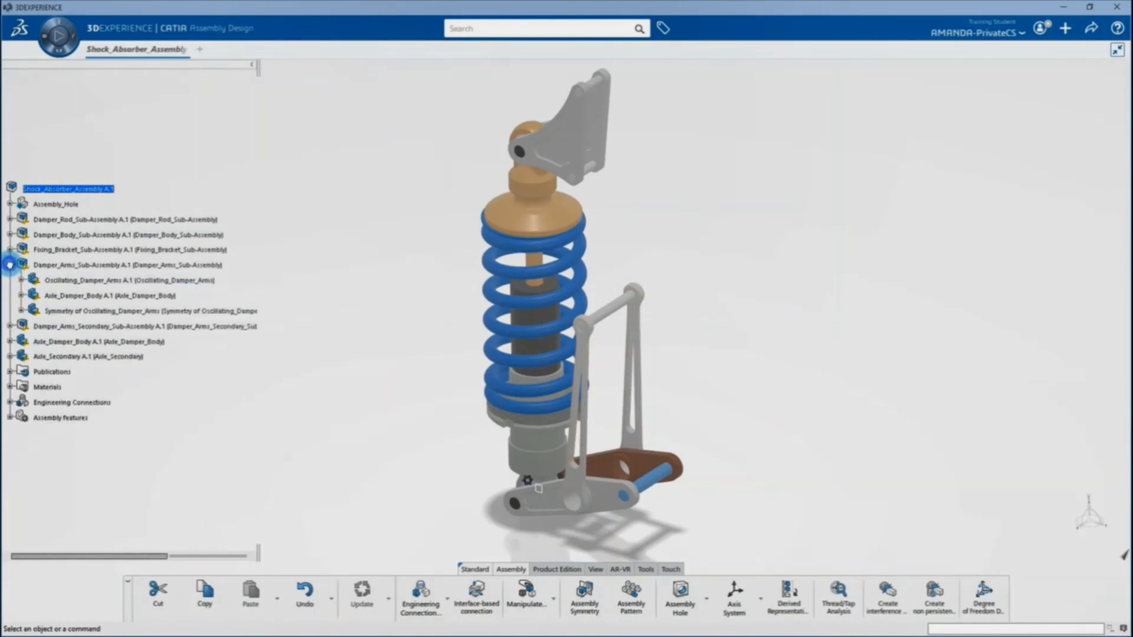
click(51, 267)
right_click(49, 267)
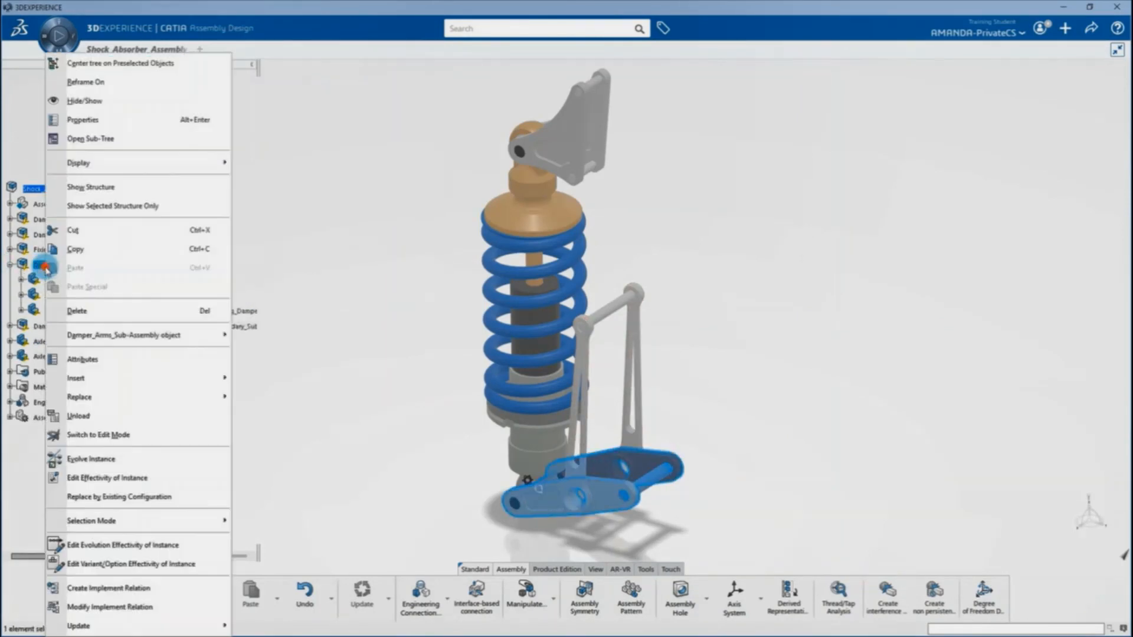
mouse_move(114, 388)
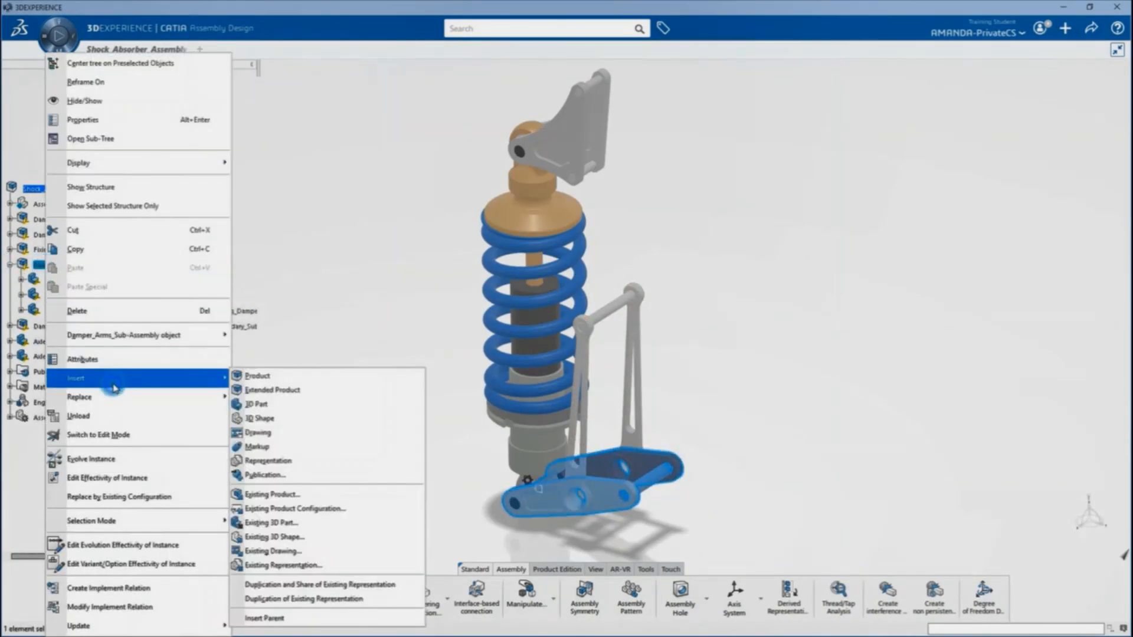
click(288, 408)
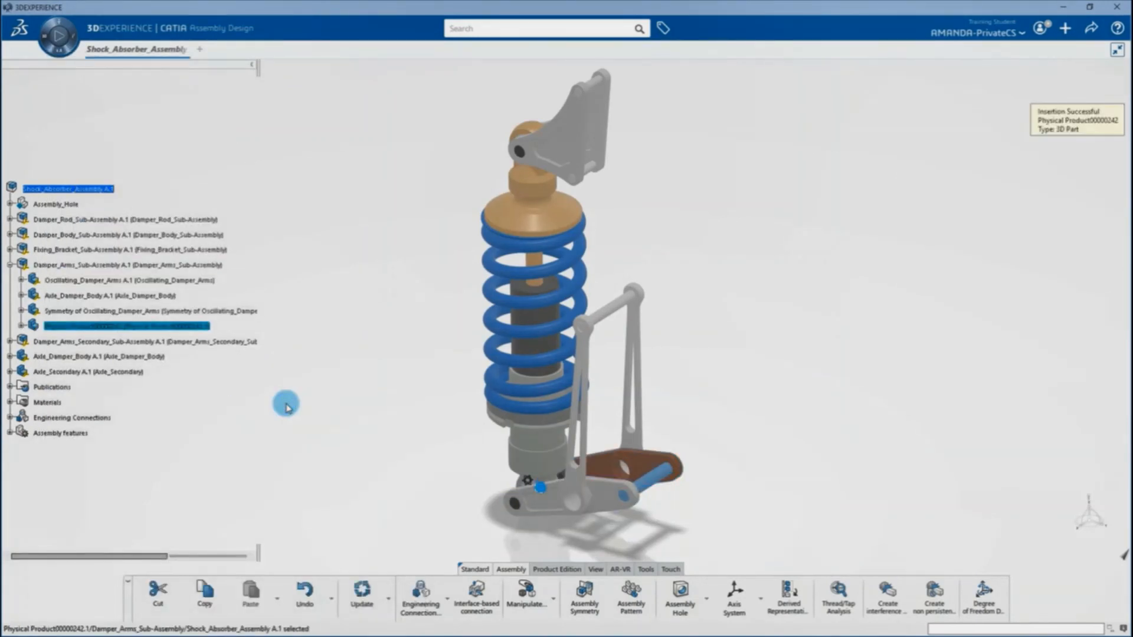
Step: Set the new 3D part's title to Central_Axle and save the work
right_click(152, 325)
click(201, 120)
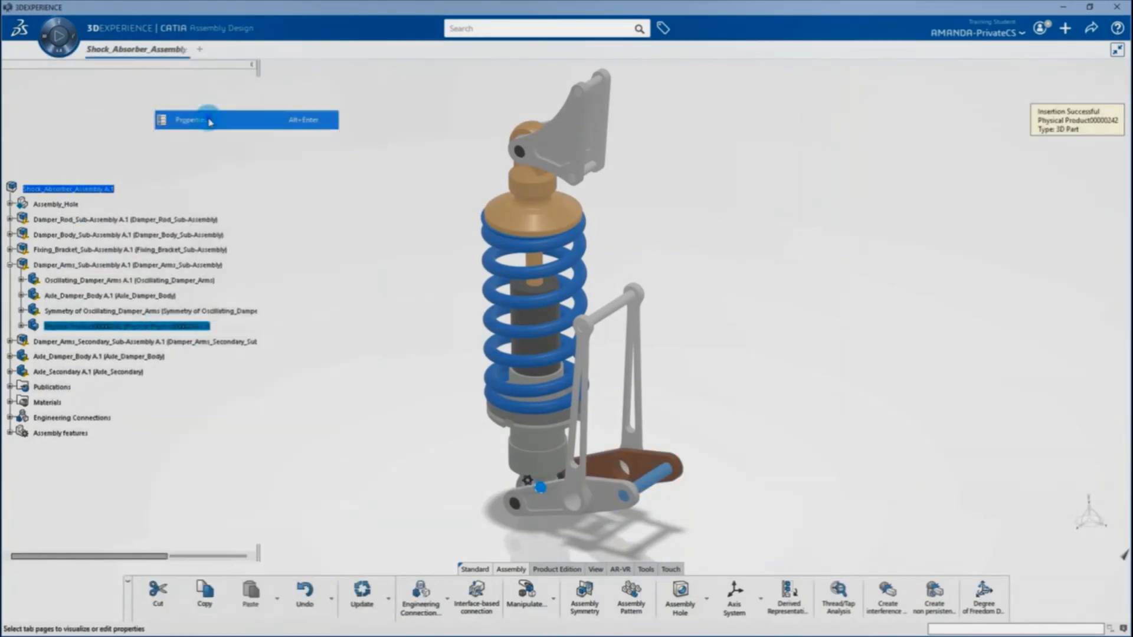
triple_click(814, 176)
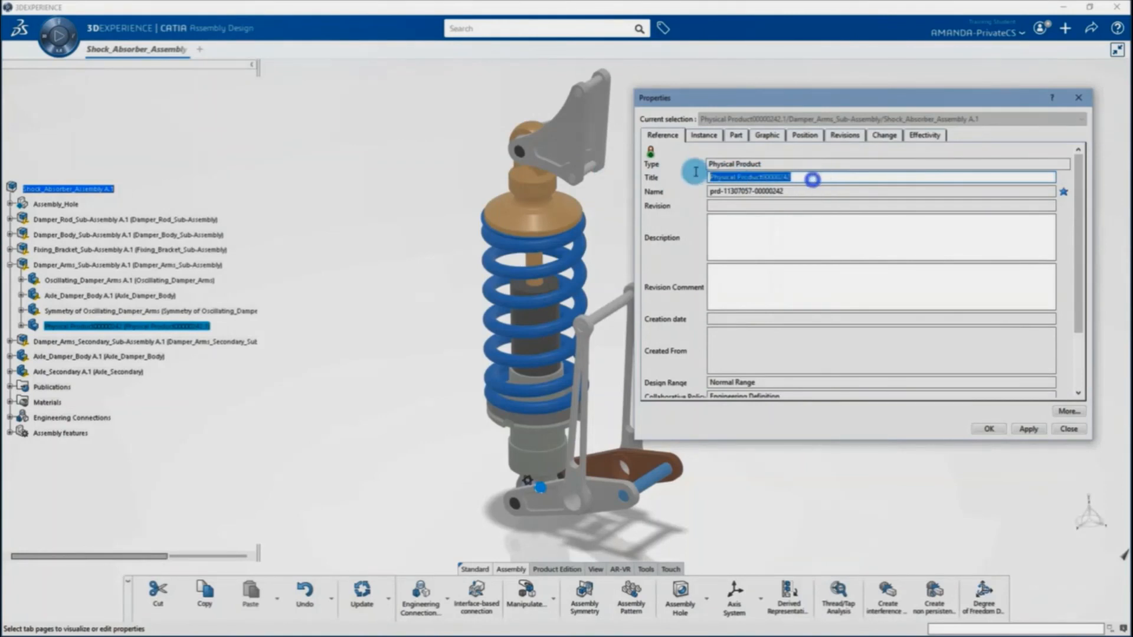
text(Central)
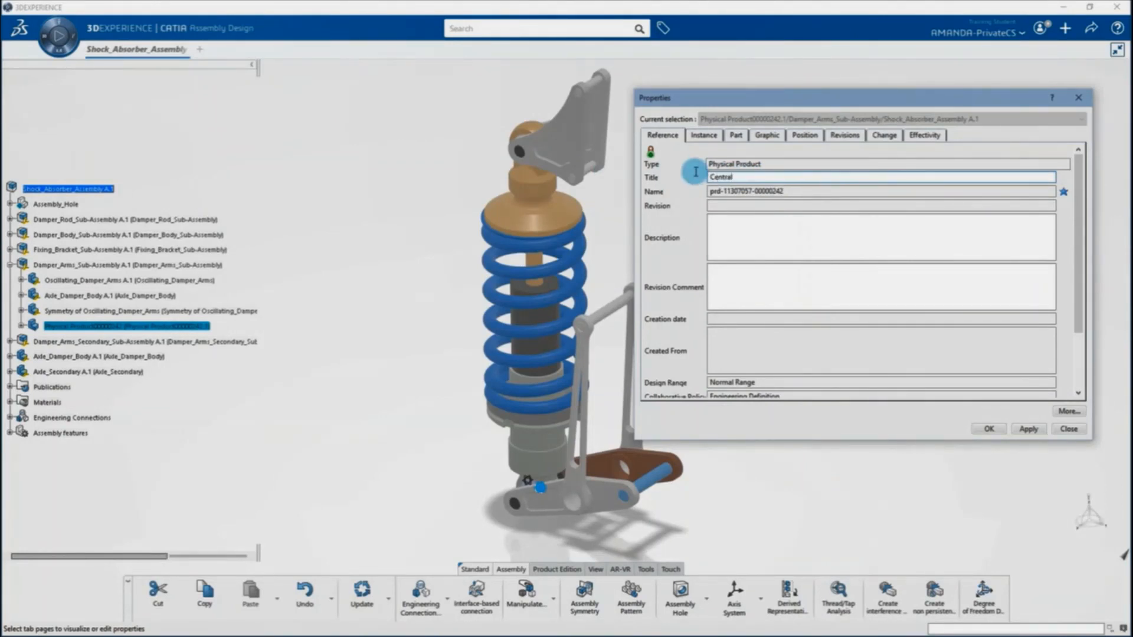
text(_Axle)
click(993, 429)
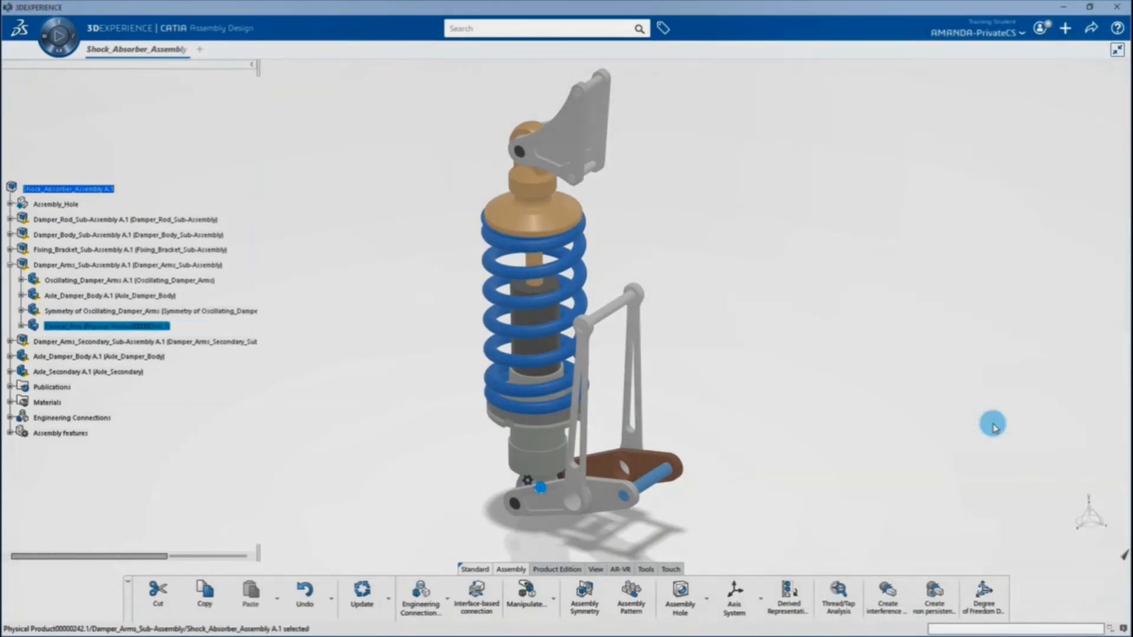
click(170, 327)
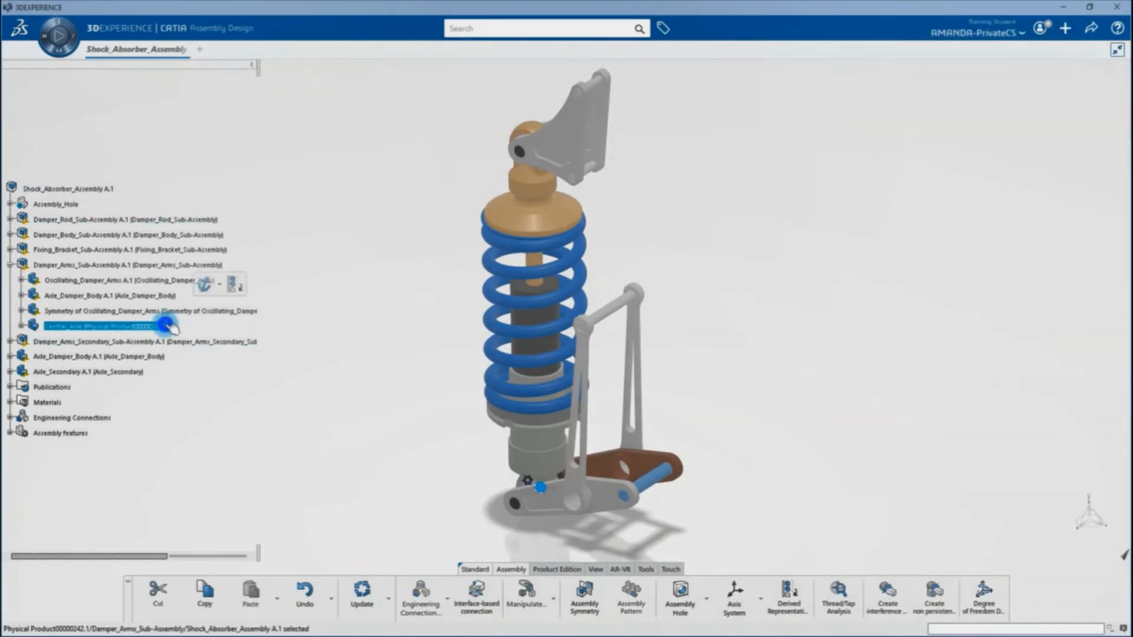
key(ctrl+s)
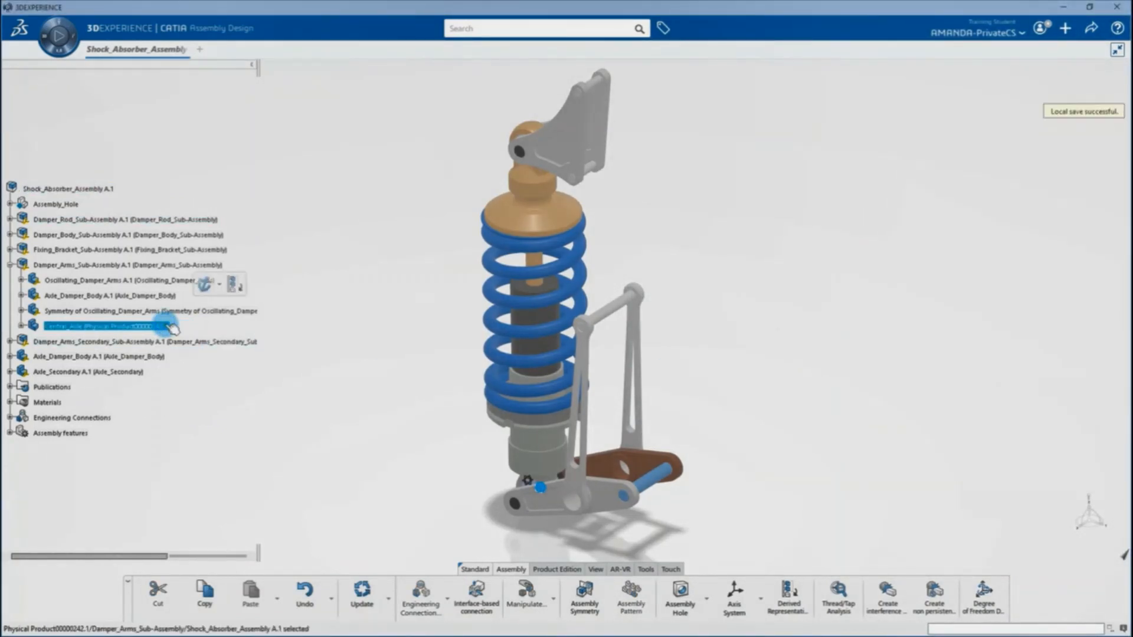
Step: Open Central_Axle's 3D shape for editing and start a positioned sketch on the damper body's published Vertical_Symmetry_Plane
double_click(146, 326)
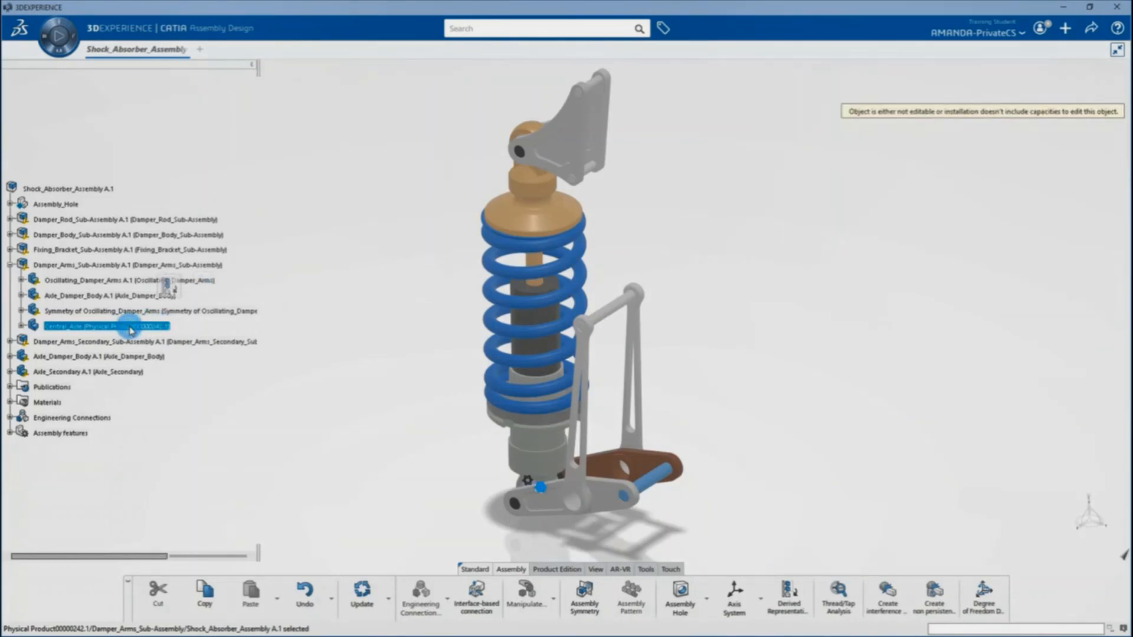
double_click(77, 342)
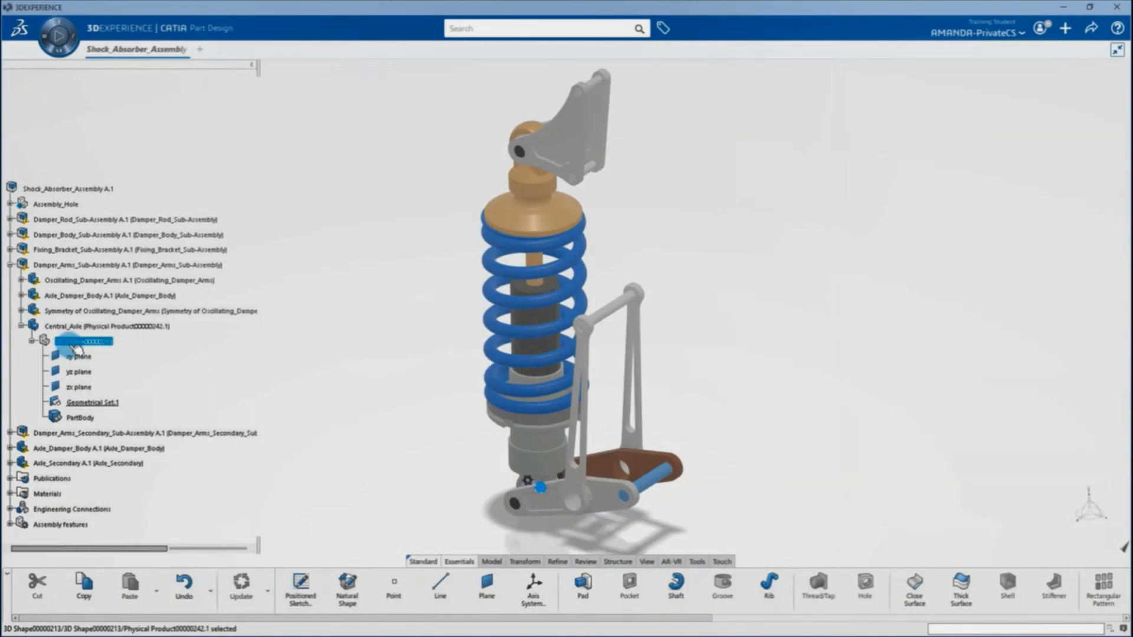
click(302, 591)
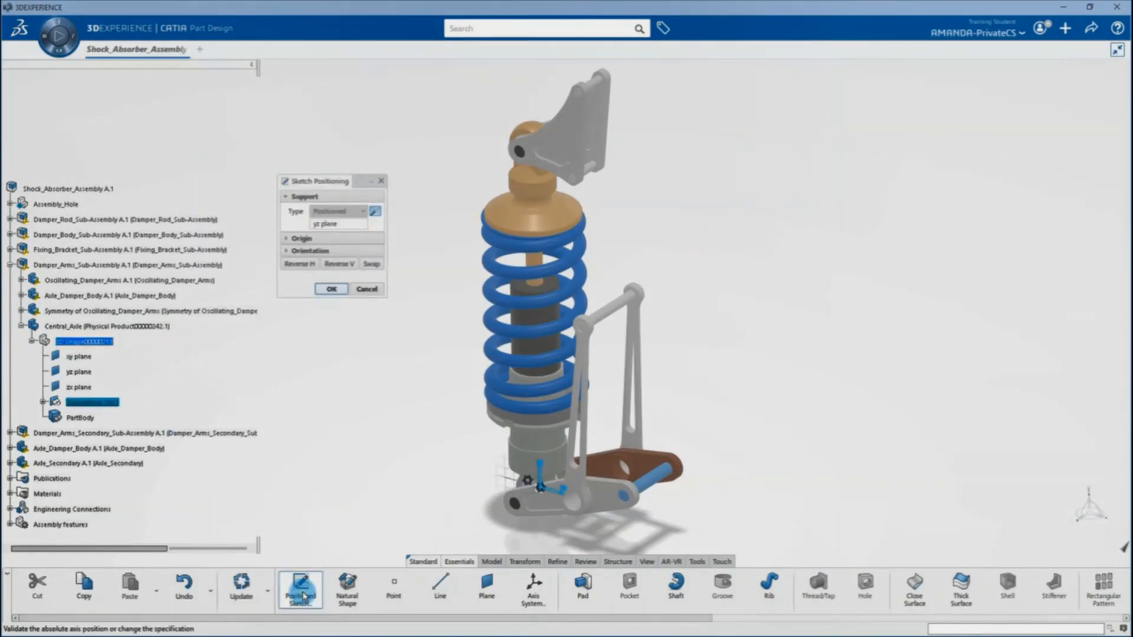
click(11, 235)
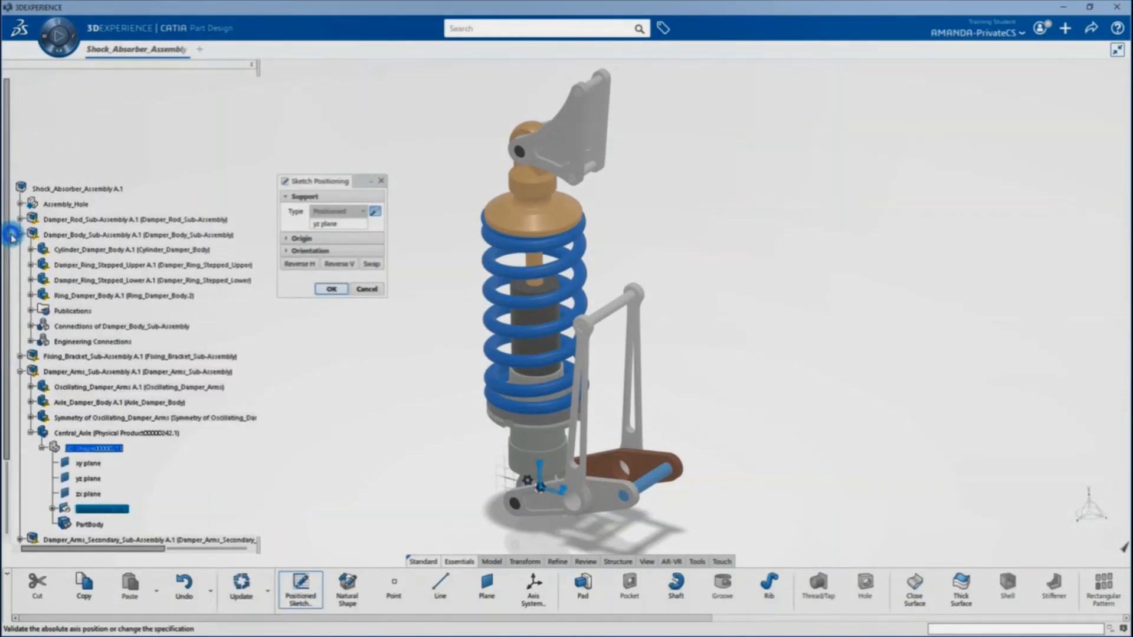
click(30, 311)
click(93, 328)
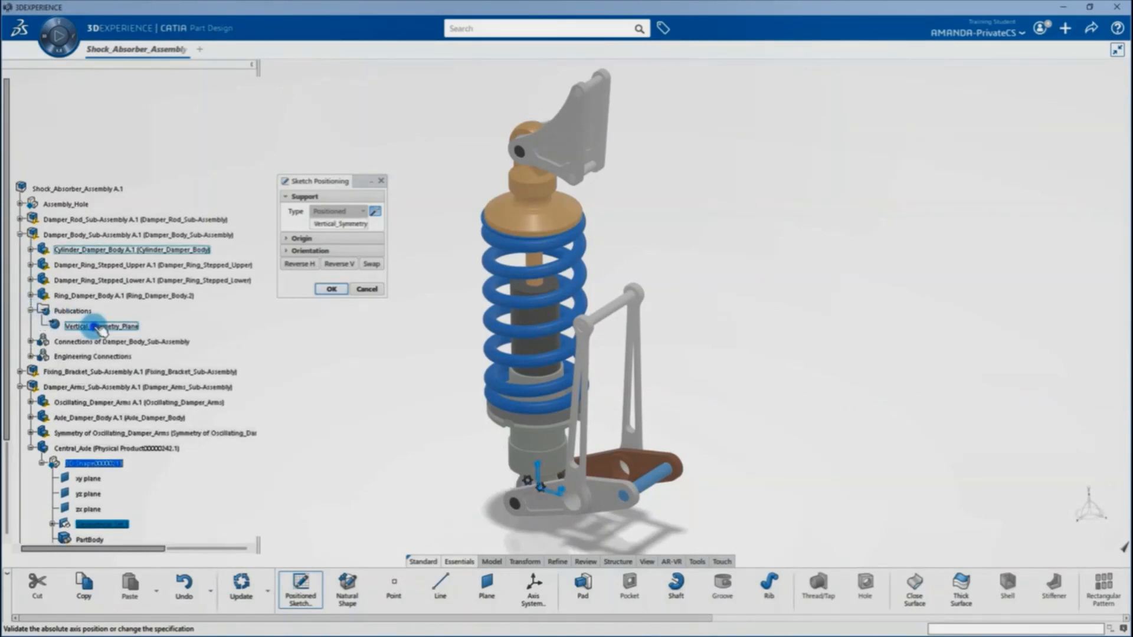
click(92, 328)
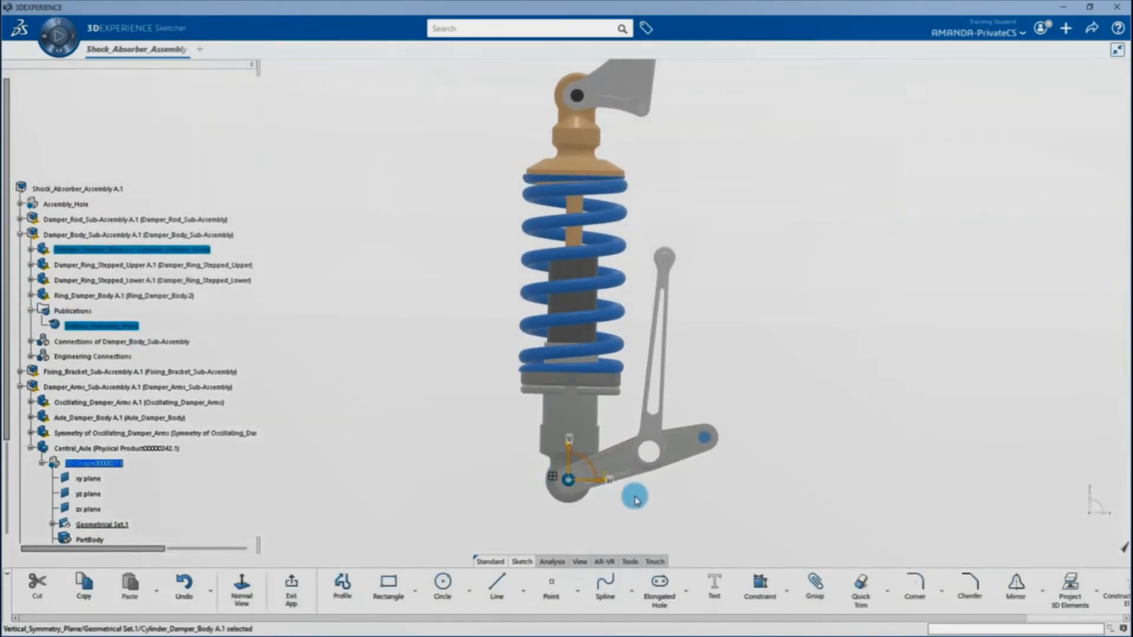
Step: Project the central hole edge of Oscillating_Damper_Arms into the sketch, with Vertical_Symmetry_Plane as the near element
mouse_move(679, 501)
middle_down()
mouse_move(581, 413)
mouse_move(650, 255)
mouse_move(546, 388)
middle_up()
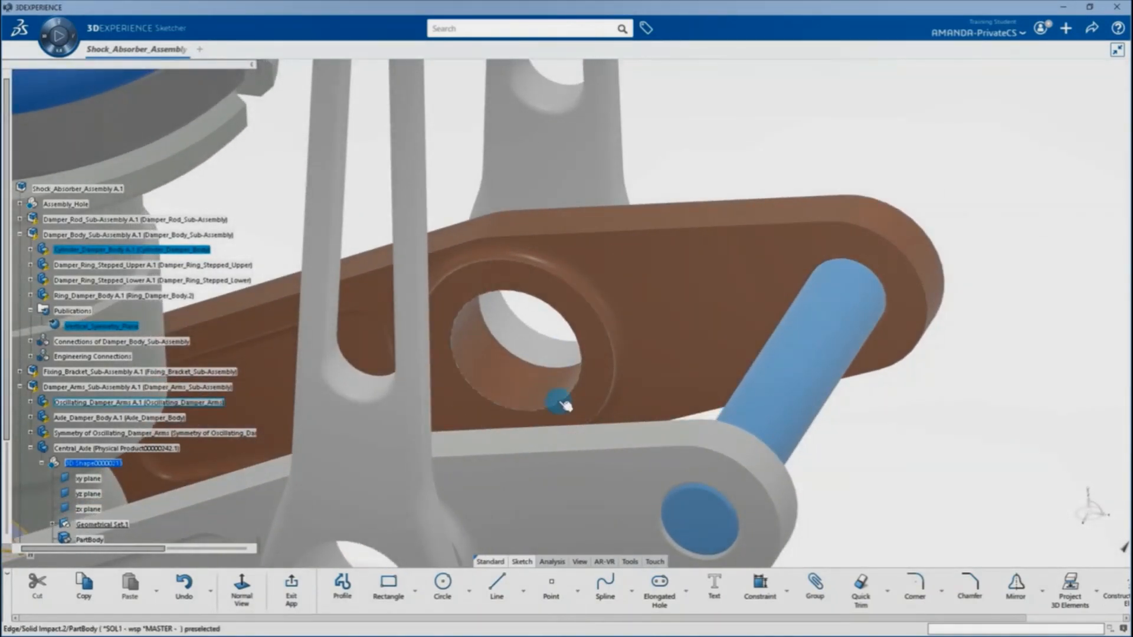
click(563, 402)
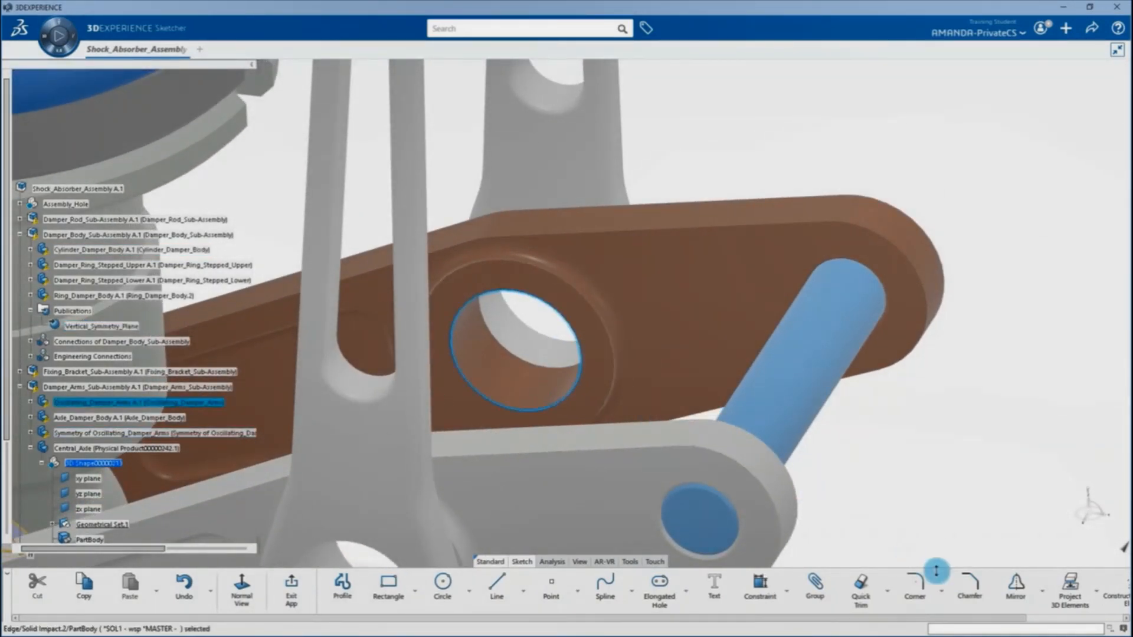
drag(967, 619, 1077, 618)
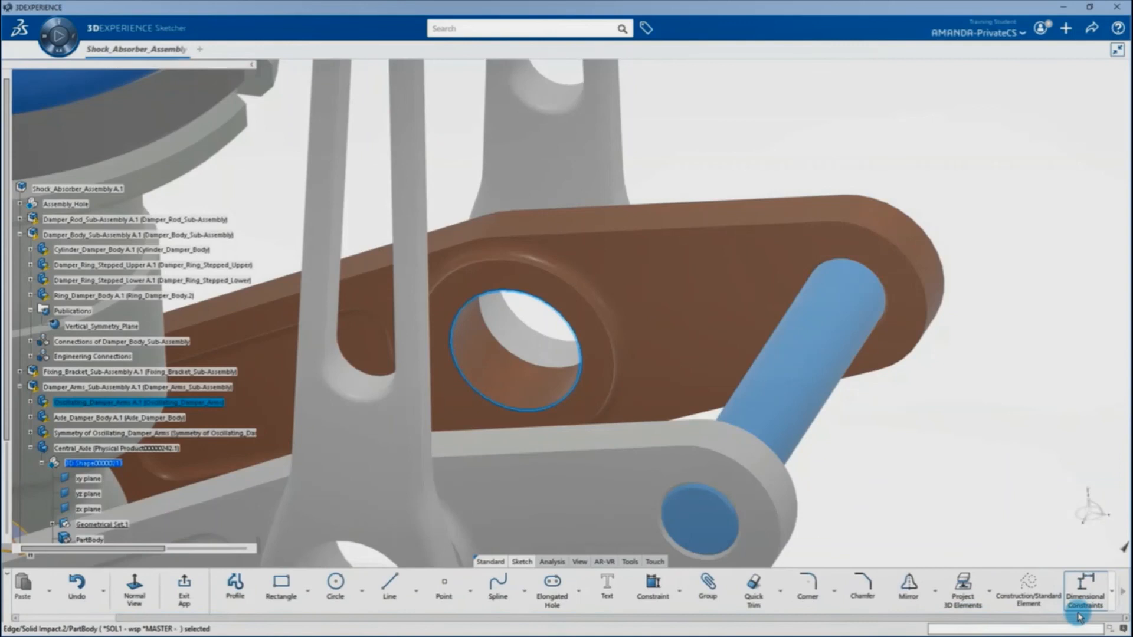
click(989, 591)
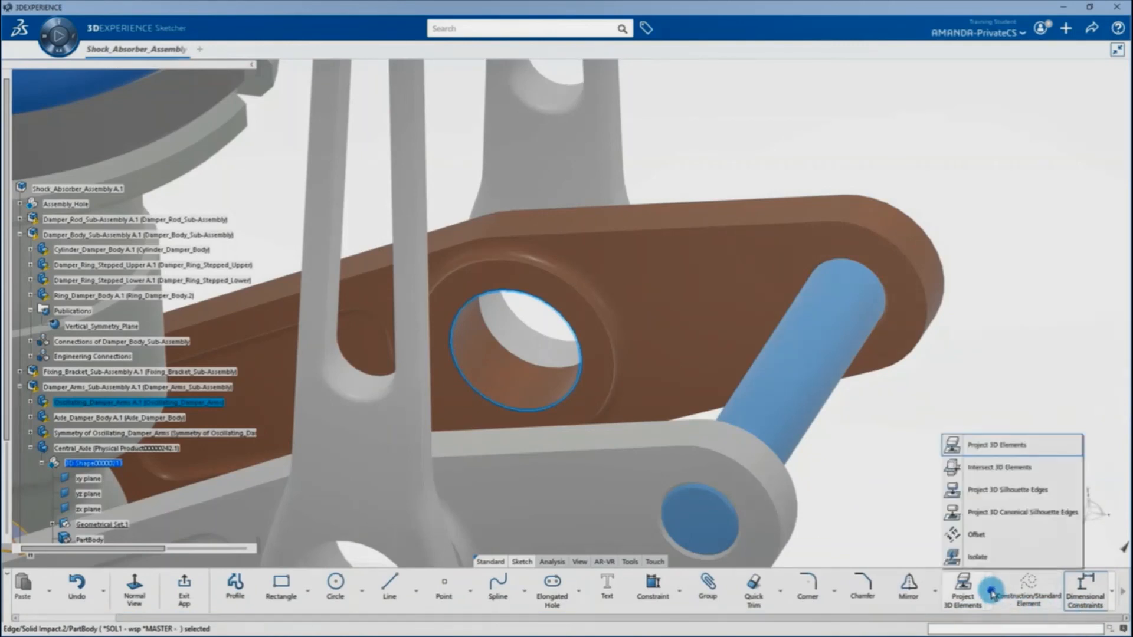
click(994, 444)
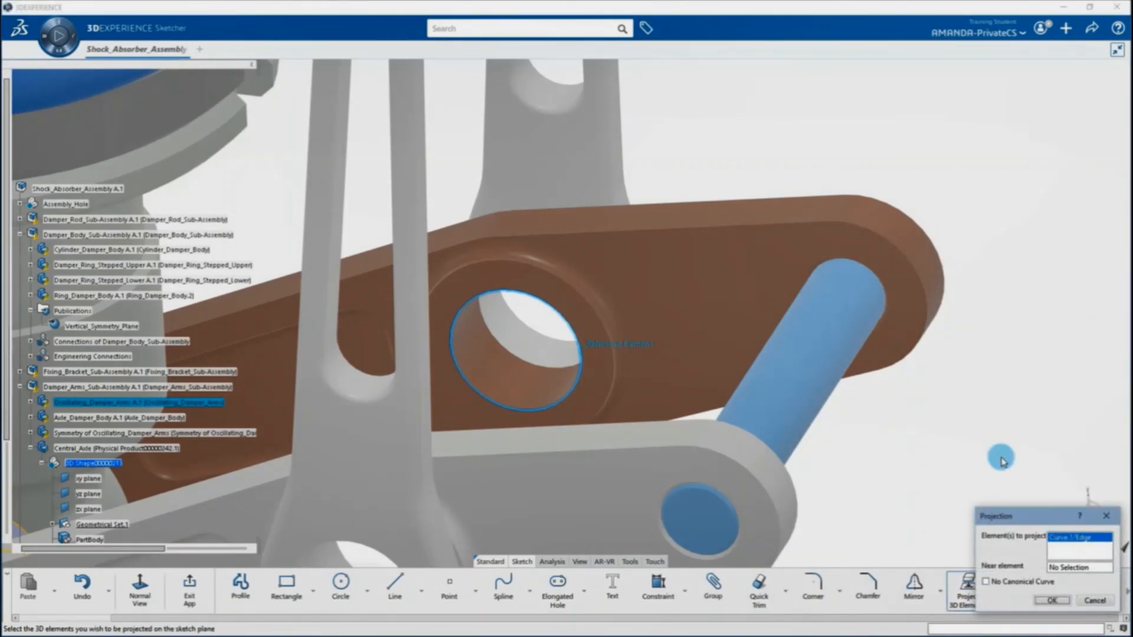
click(1068, 568)
click(131, 327)
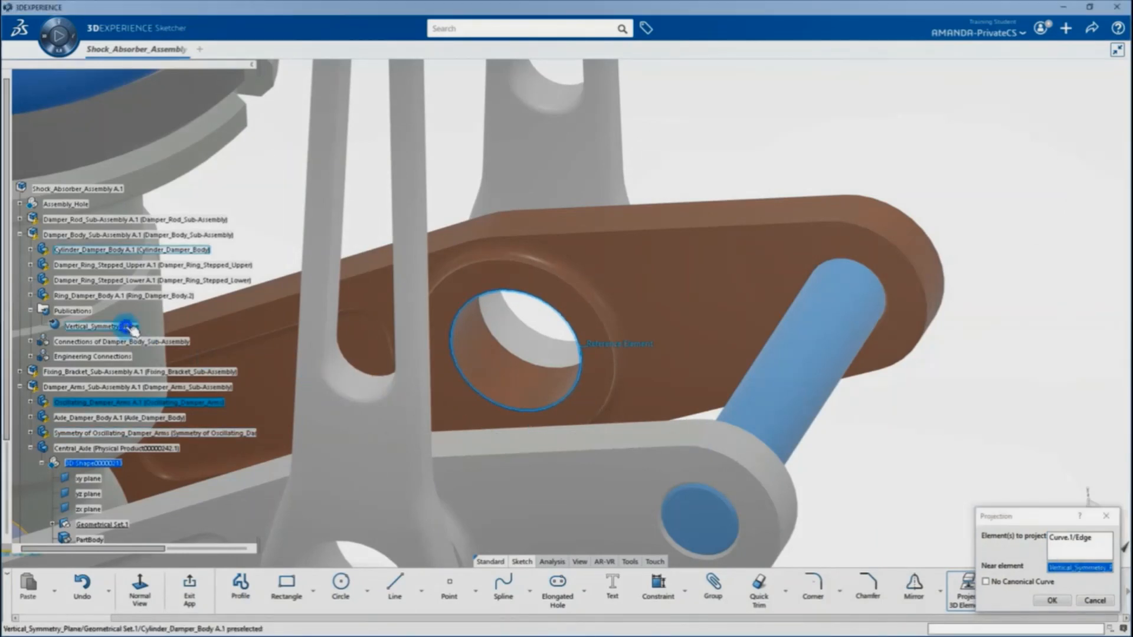
click(1041, 601)
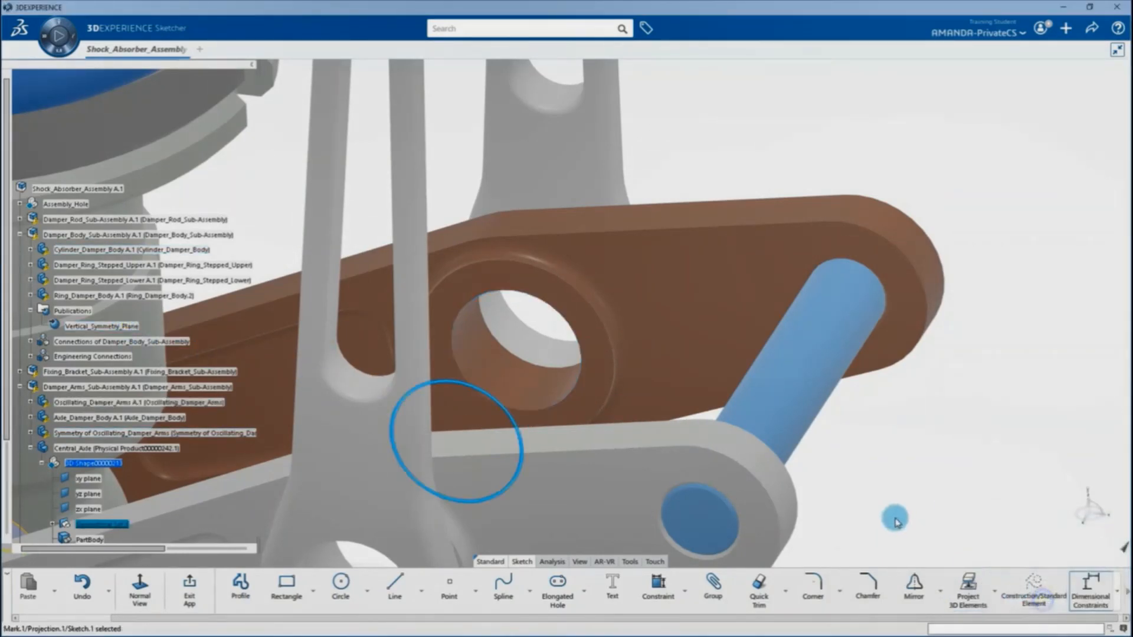
middle_drag(865, 507, 918, 421)
middle_drag(505, 486, 476, 449)
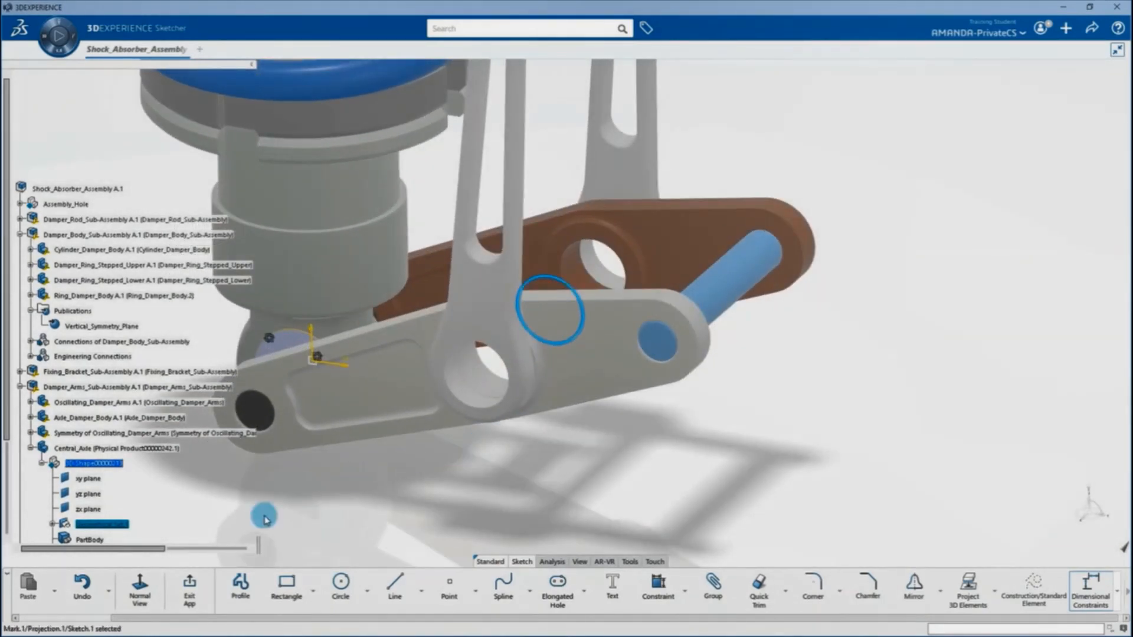
Step: Finish the sketch and extrude it as a Pad with mirrored extent and a length of 55 mm
click(182, 589)
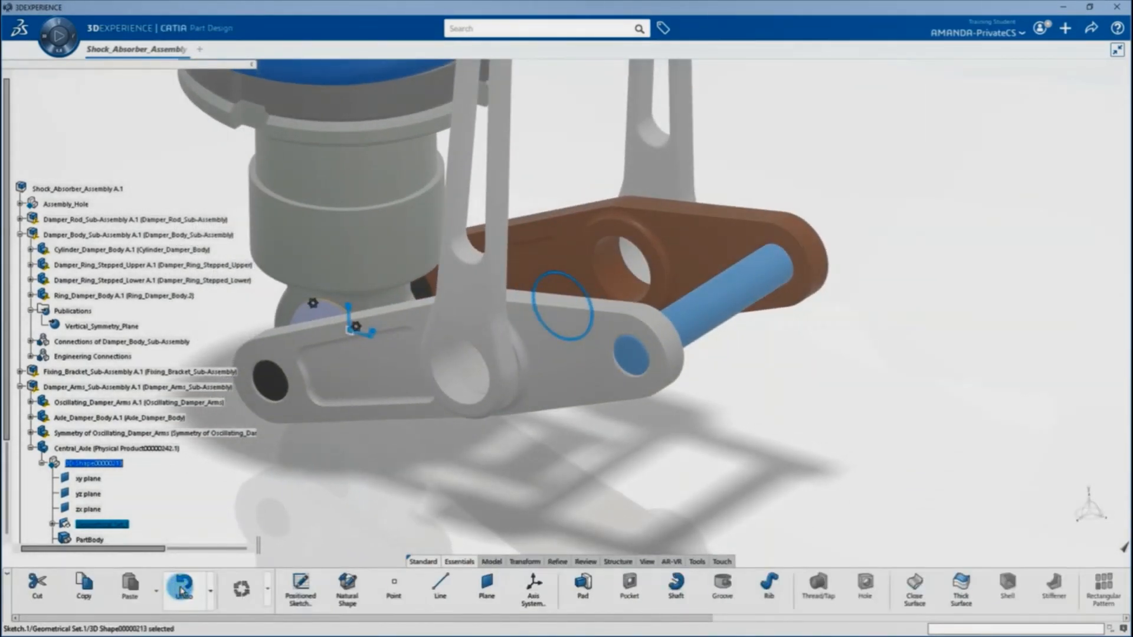
click(583, 587)
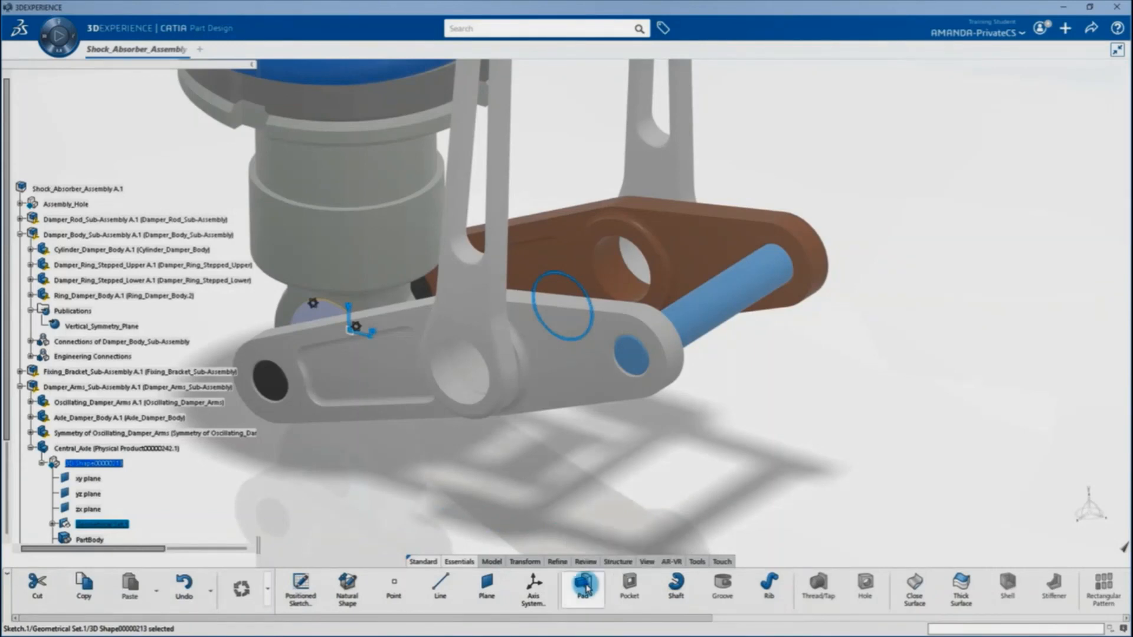
click(869, 425)
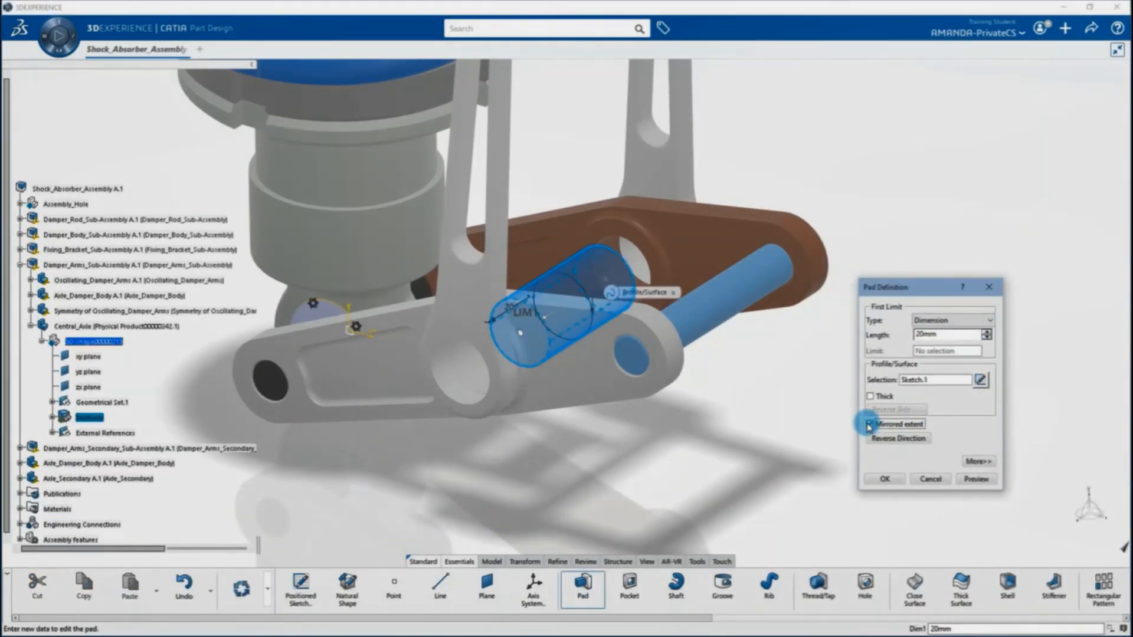
click(923, 334)
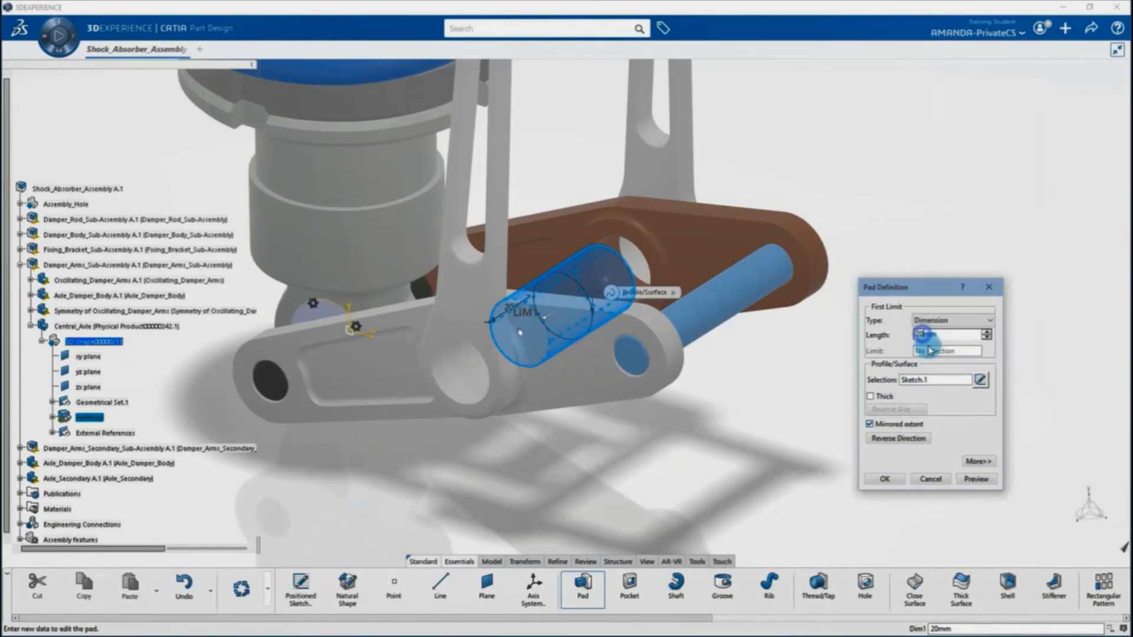
key(BackSpace)
key(BackSpace)
text(55)
key(Tab)
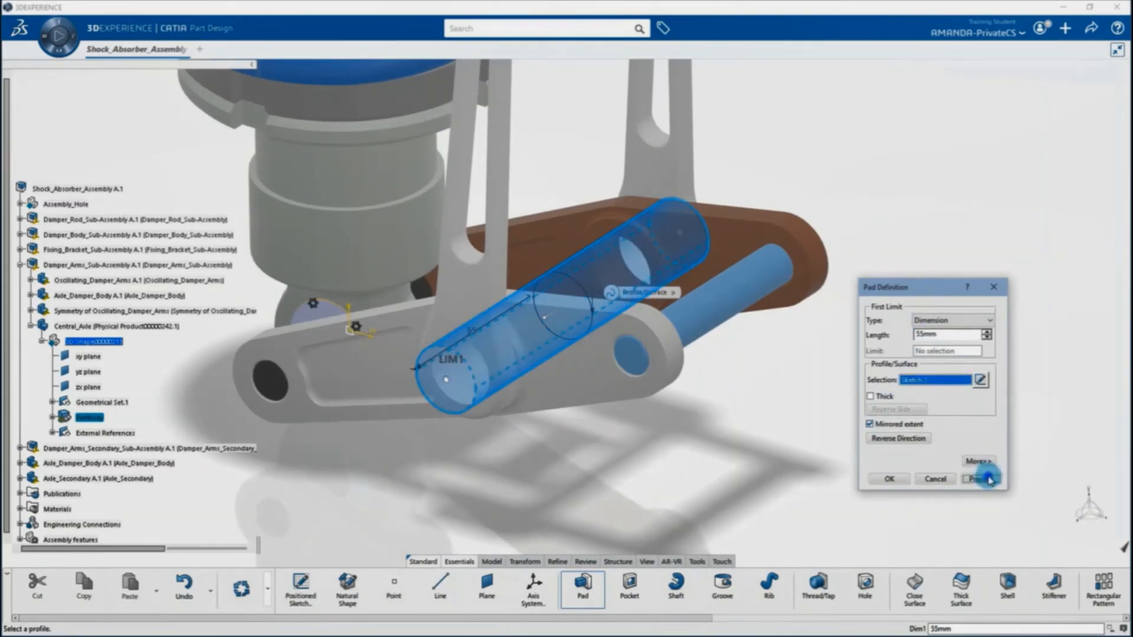
click(988, 479)
click(936, 478)
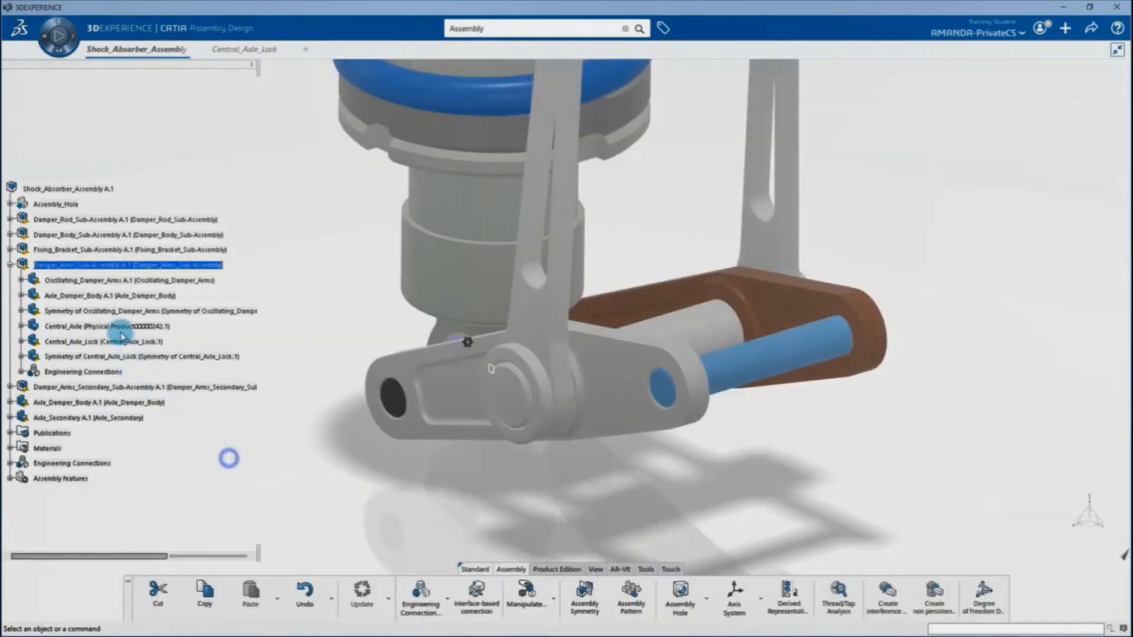
Step: Locate Central_Axle, Central_Axle_Lock and the symmetry of Central_Axle_Lock in the damper arms sub-assembly
click(120, 327)
click(127, 341)
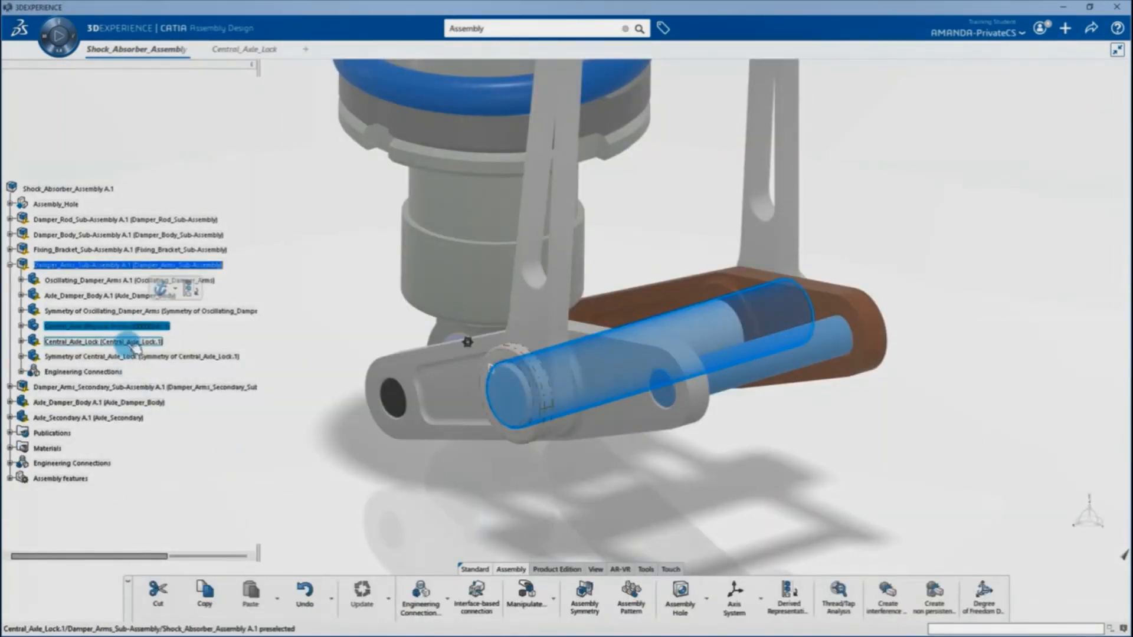
click(133, 357)
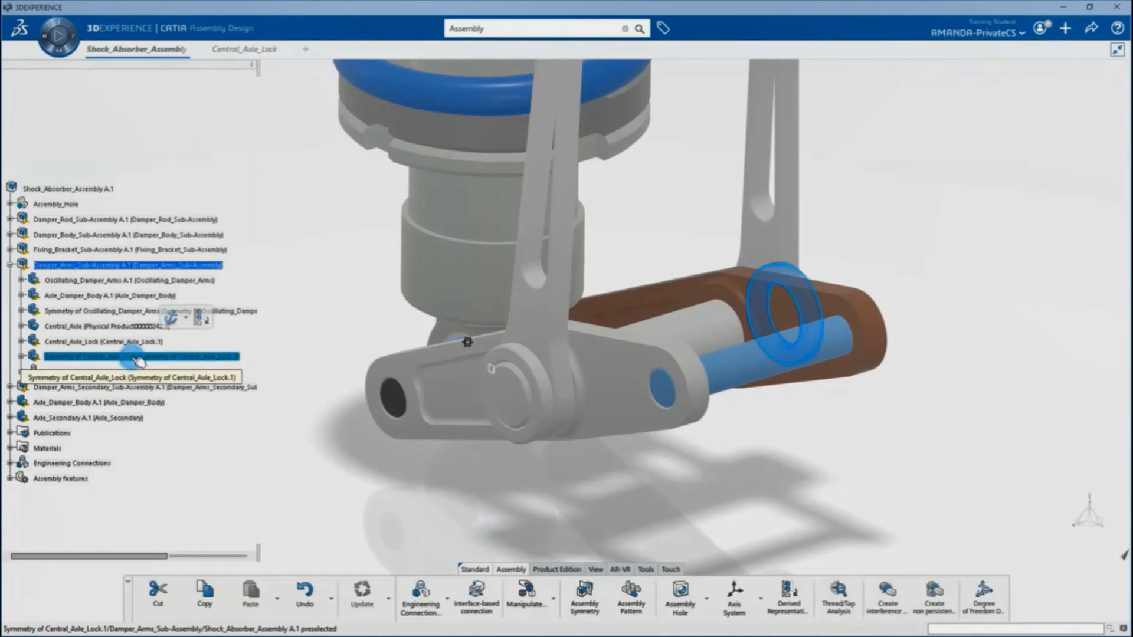
click(329, 455)
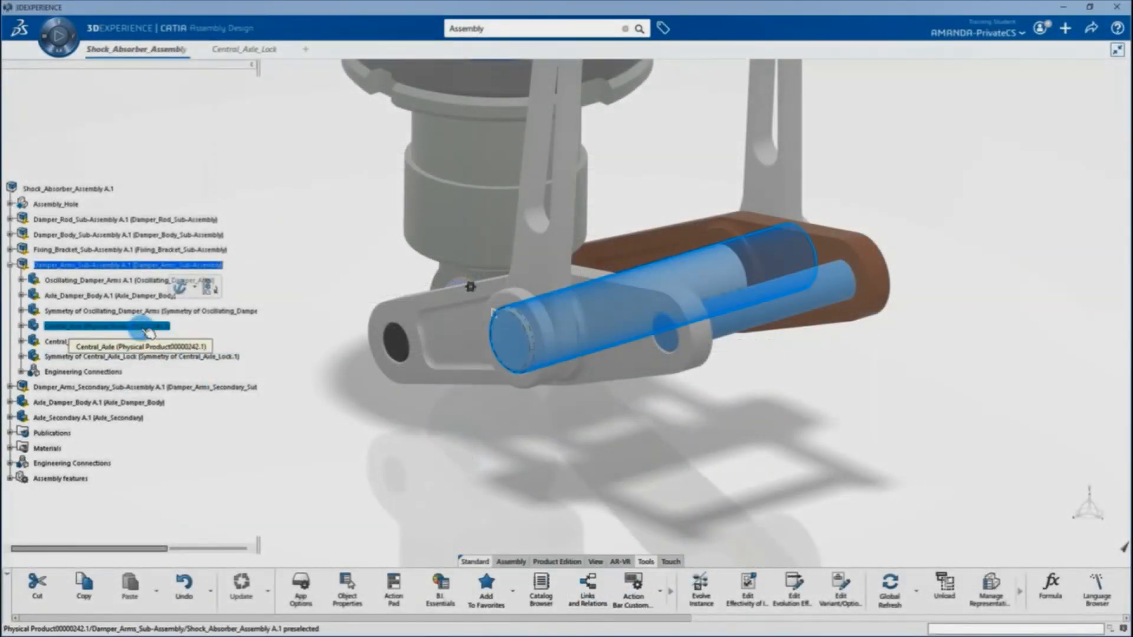
Step: Open the links and relations of Central_Axle and examine its context, Oscillating_Damper_Arms import and Vertical_Symmetry_Plane import in the list view
click(592, 586)
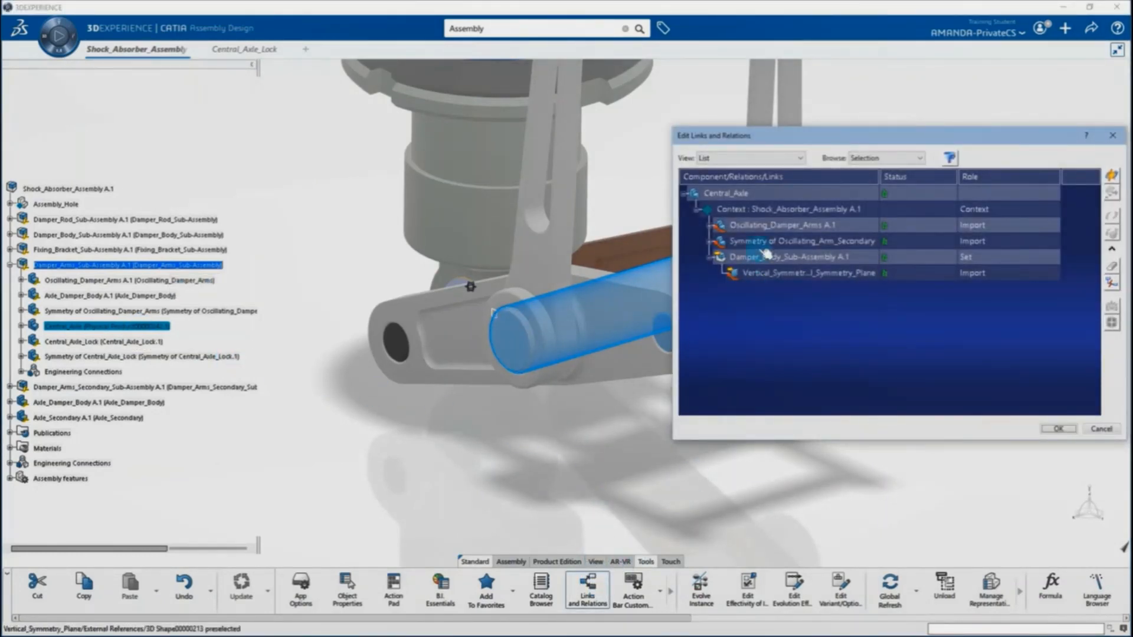
click(774, 195)
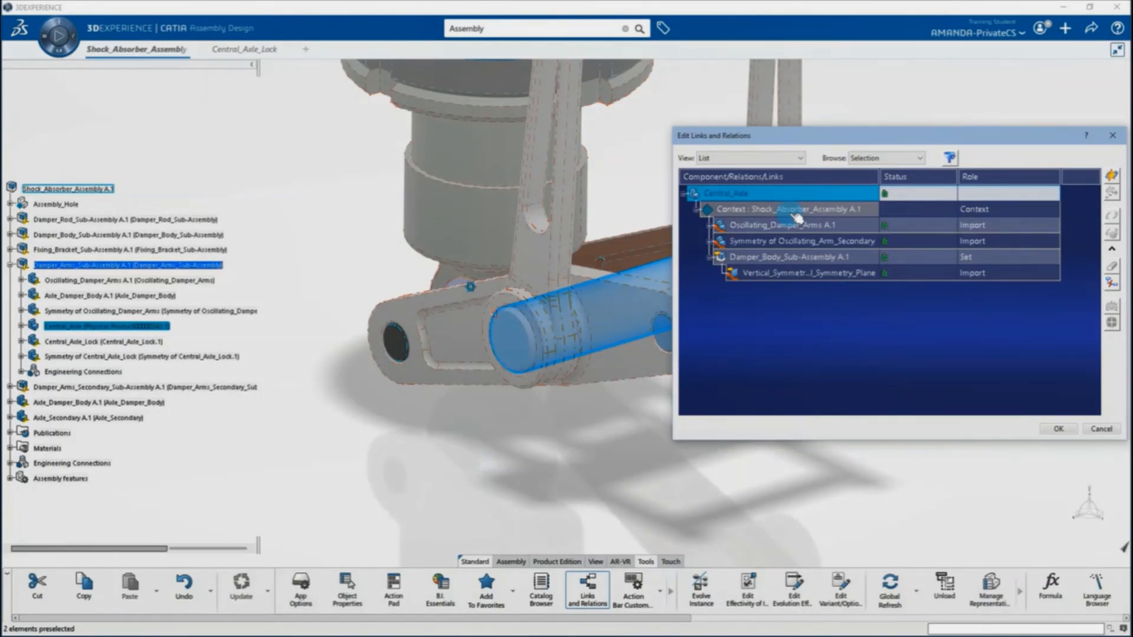
middle_drag(644, 389, 497, 392)
click(791, 209)
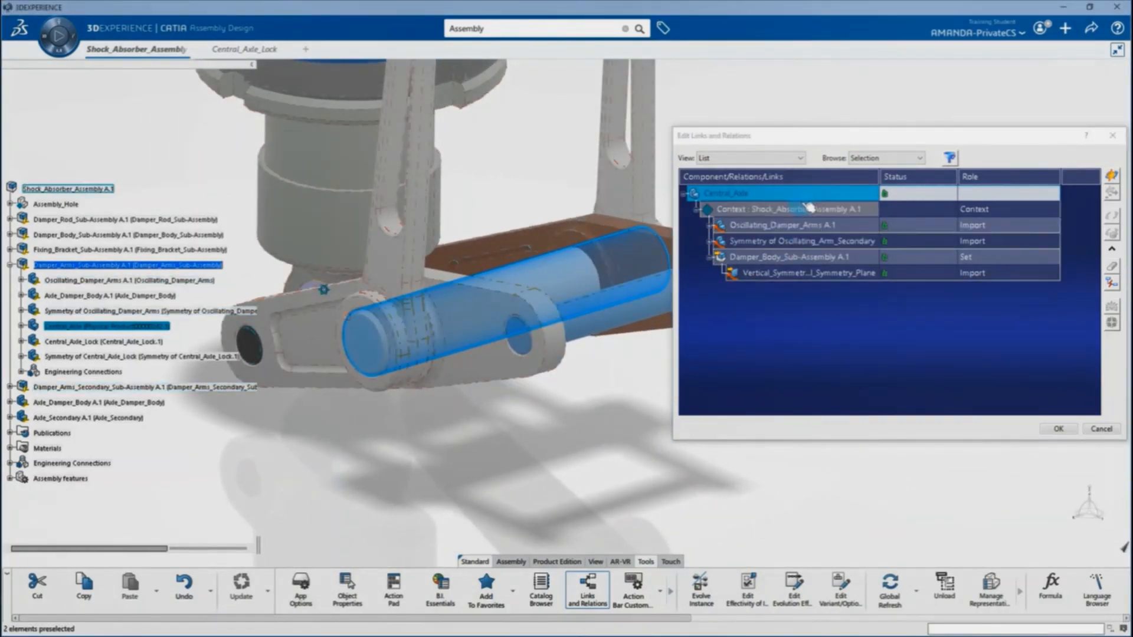
click(812, 227)
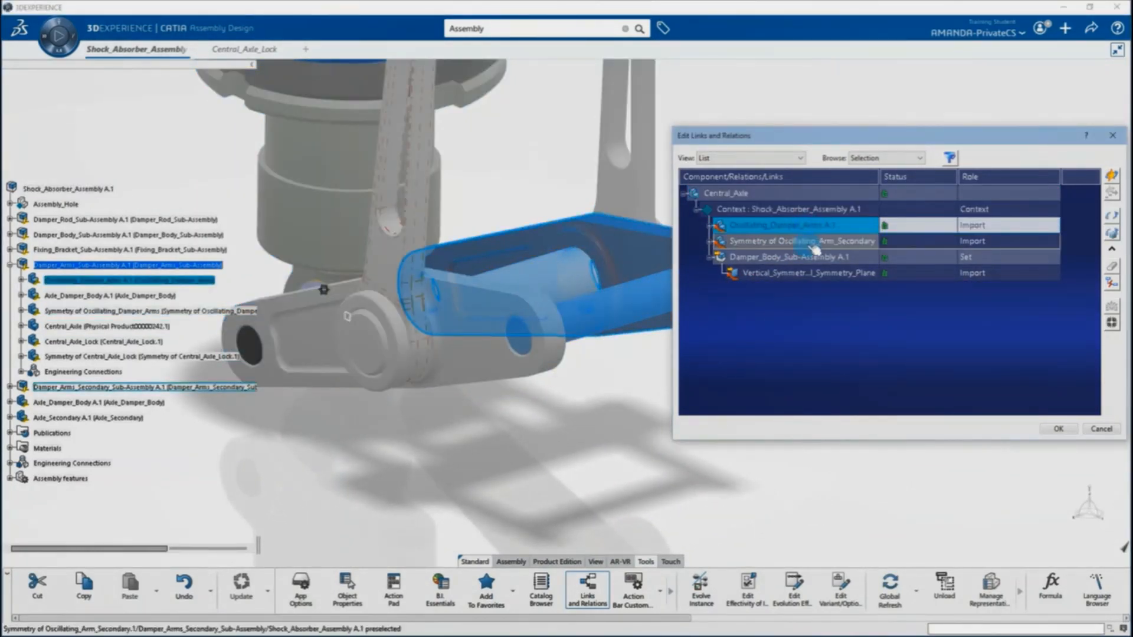
click(817, 274)
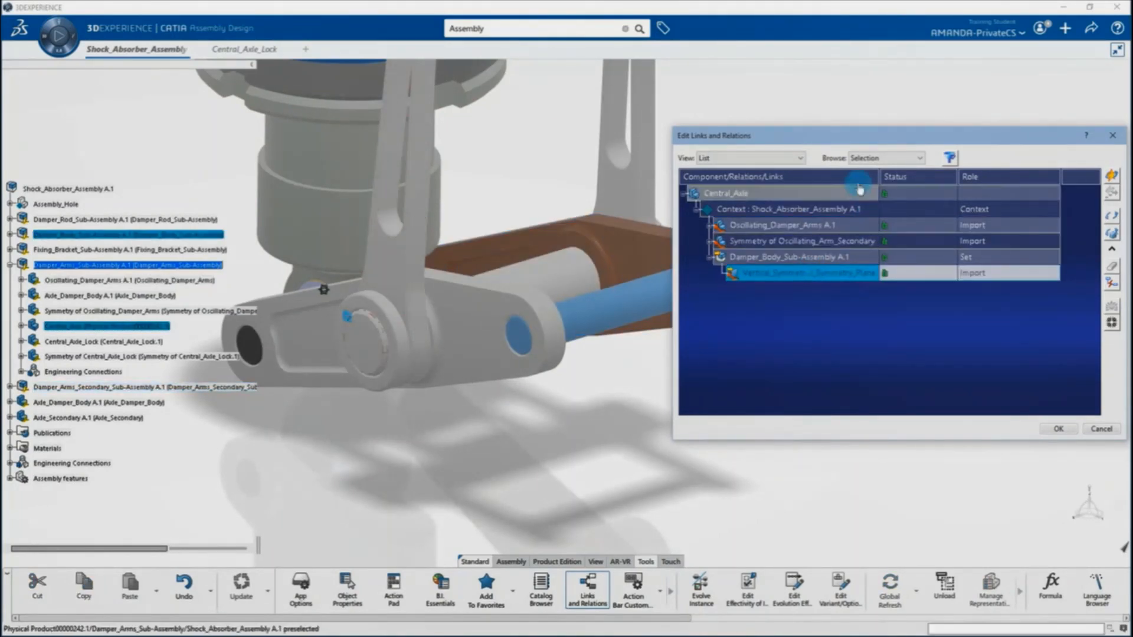
Step: Show Central_Axle's links as Graph with details, examine the whole graph, and close the links and relations
click(794, 158)
click(783, 187)
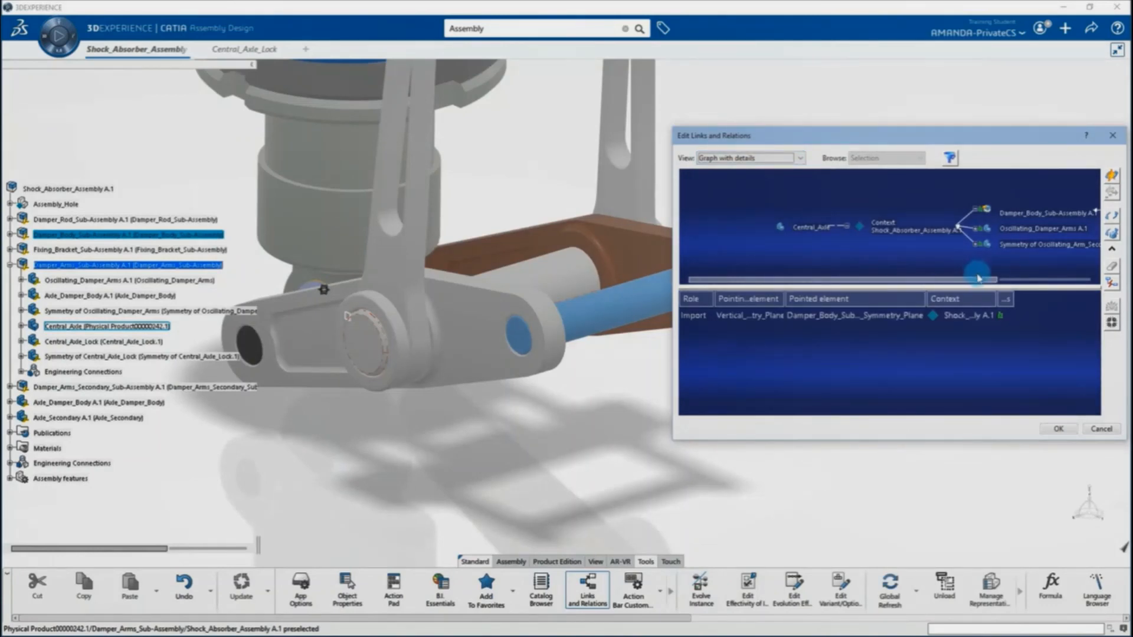
drag(981, 280, 1090, 286)
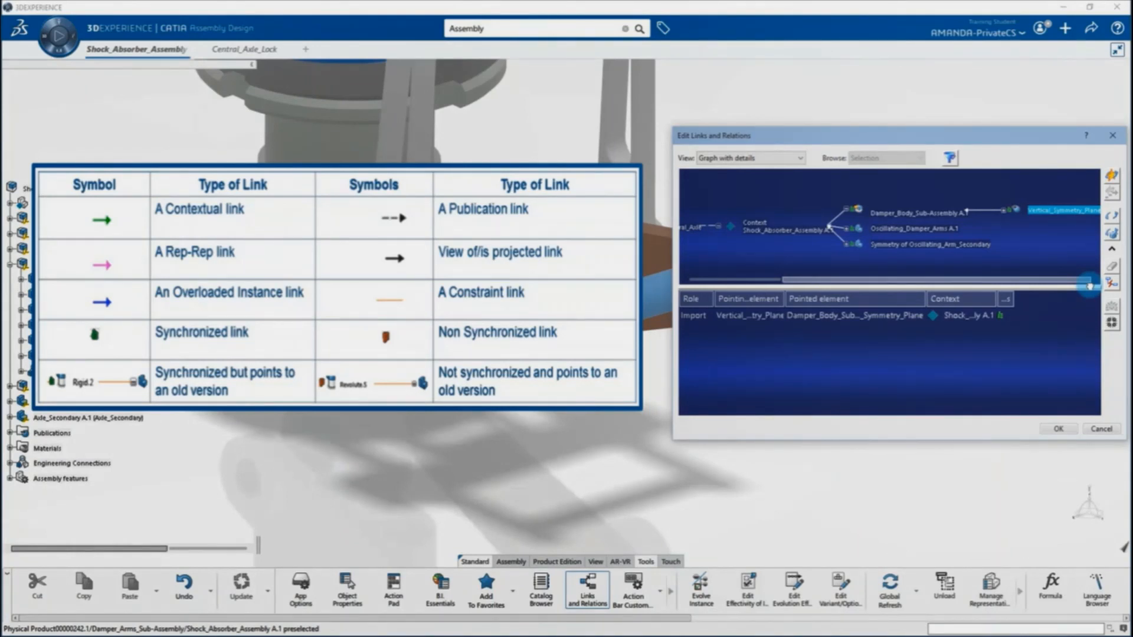
drag(1089, 286, 1040, 303)
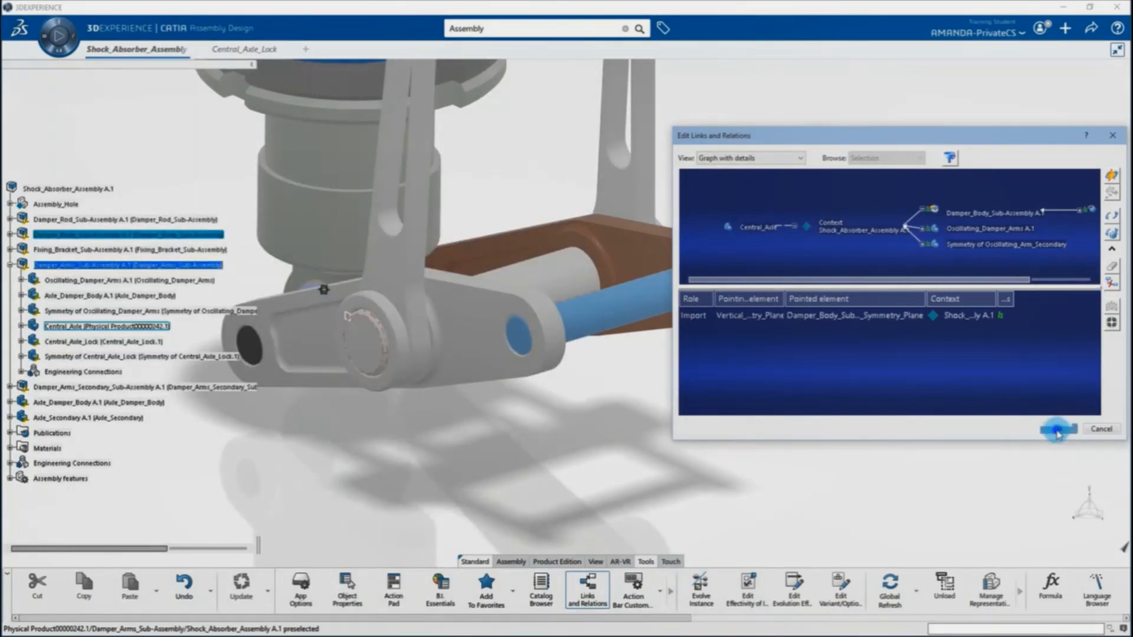
click(1058, 429)
middle_drag(670, 405, 792, 440)
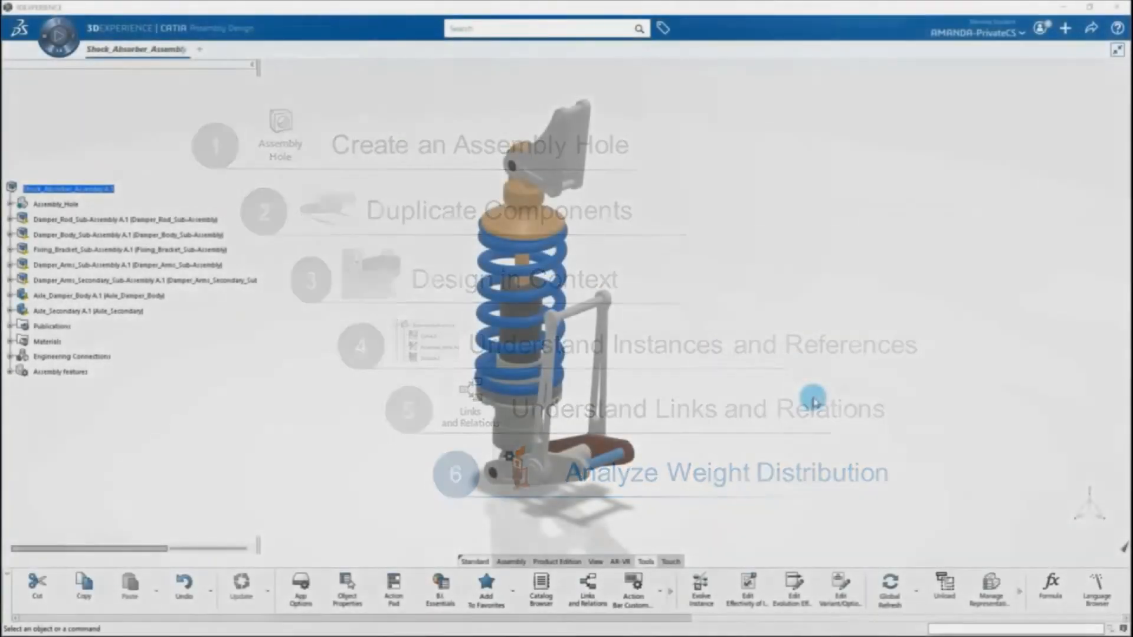
Step: Reveal the Weight Definition information of the whole assembly with B.I. Essentials
click(441, 587)
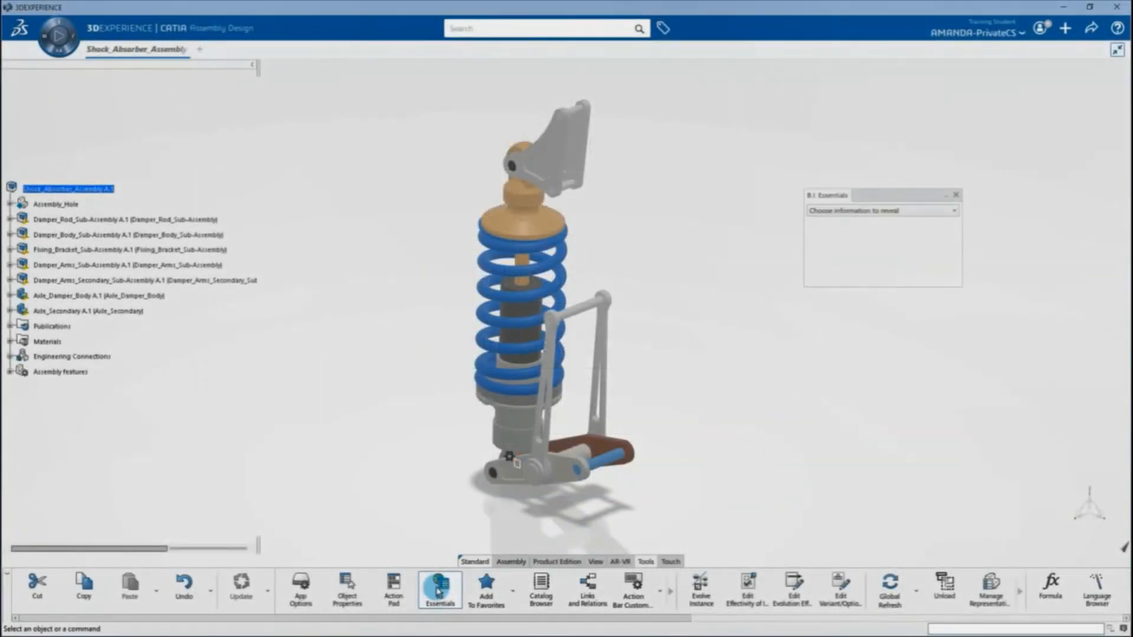
click(940, 211)
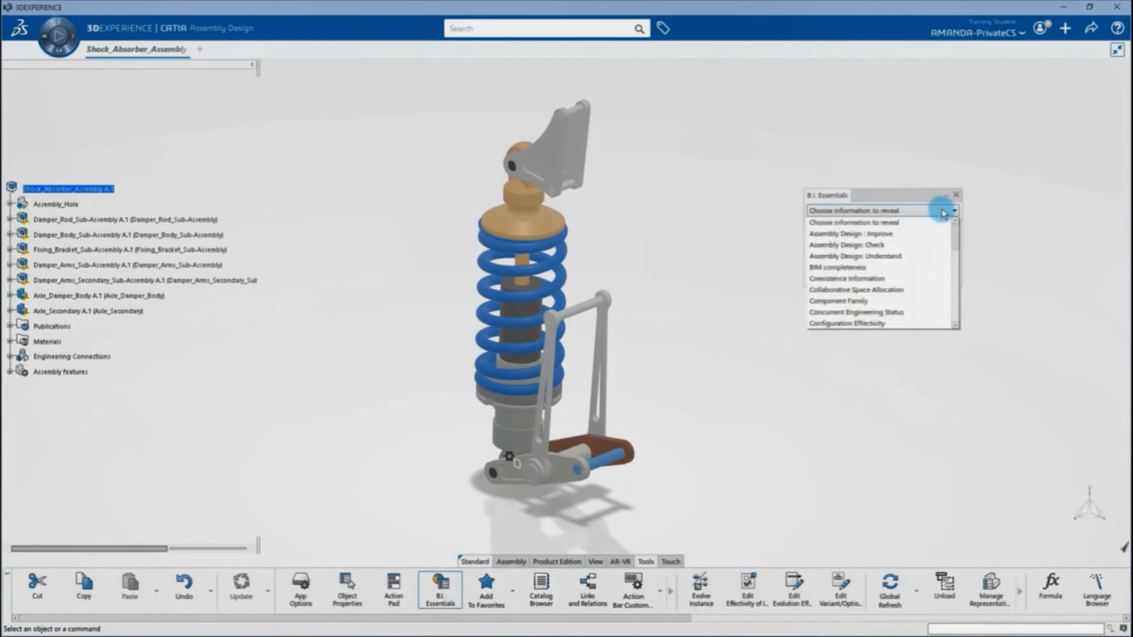
scroll(955, 259, down, 3)
drag(955, 258, 956, 304)
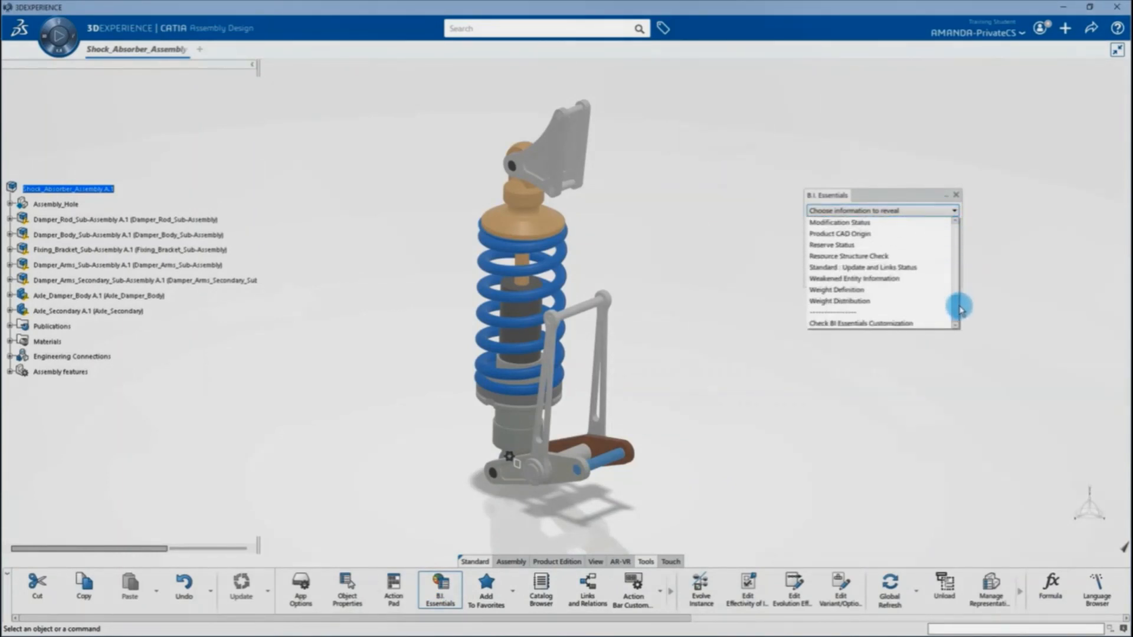
click(906, 289)
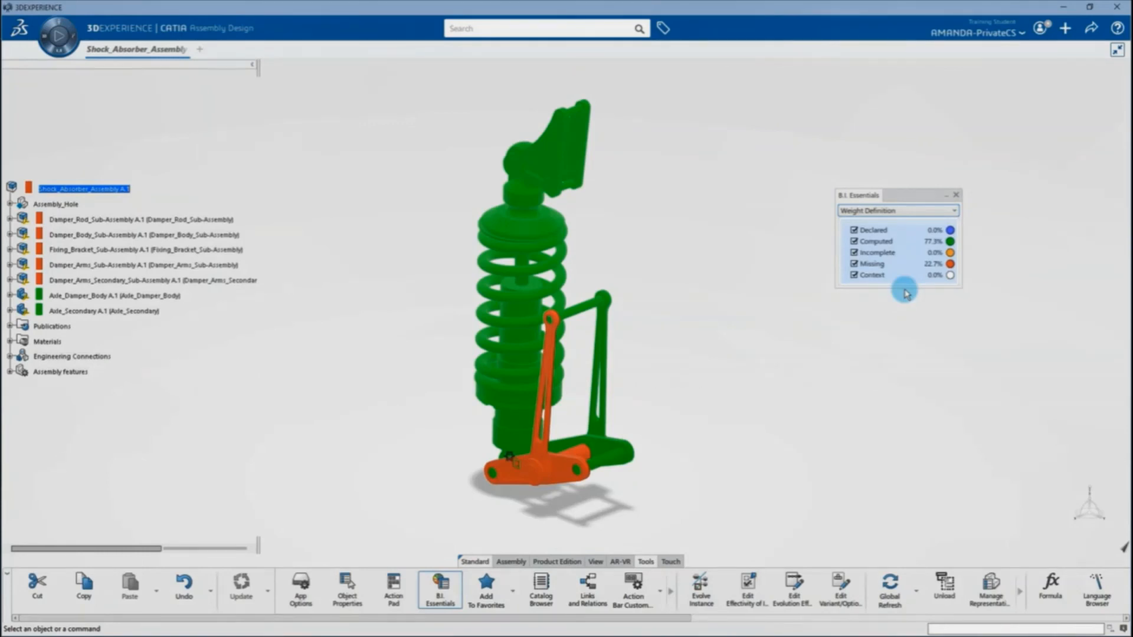
Step: Hide the parts in the Missing weight category, inspect the remaining parts, and close B.I. Essentials
click(855, 264)
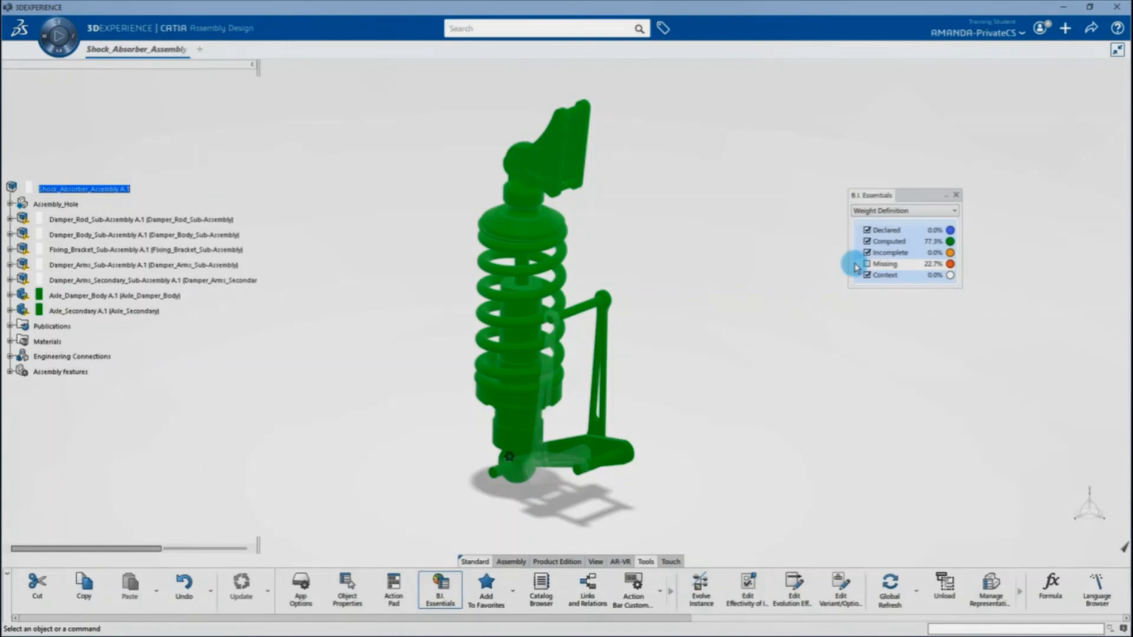
middle_drag(675, 455, 765, 422)
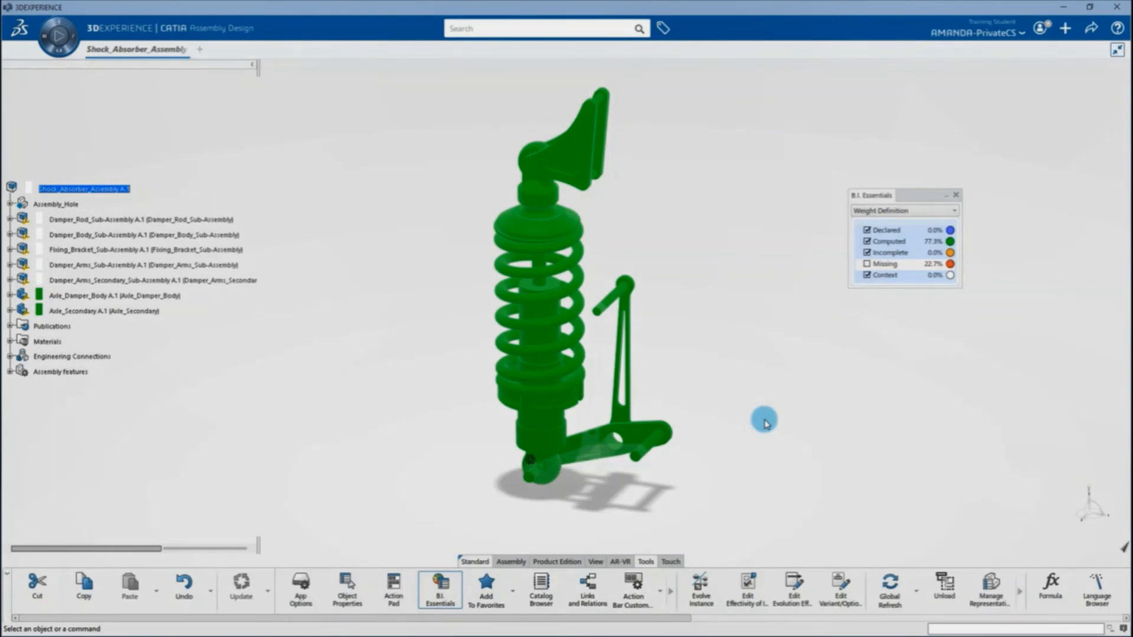
click(956, 195)
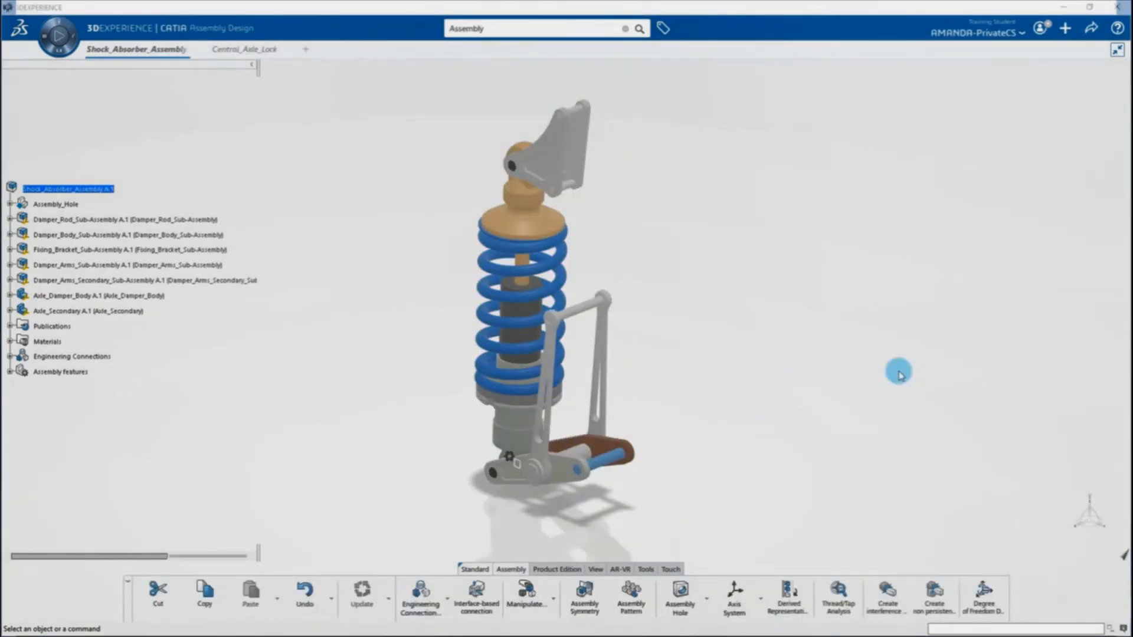
Step: Examine the Weight Distribution in B.I. Essentials, hiding the Lightest and Fairly light parts
click(646, 569)
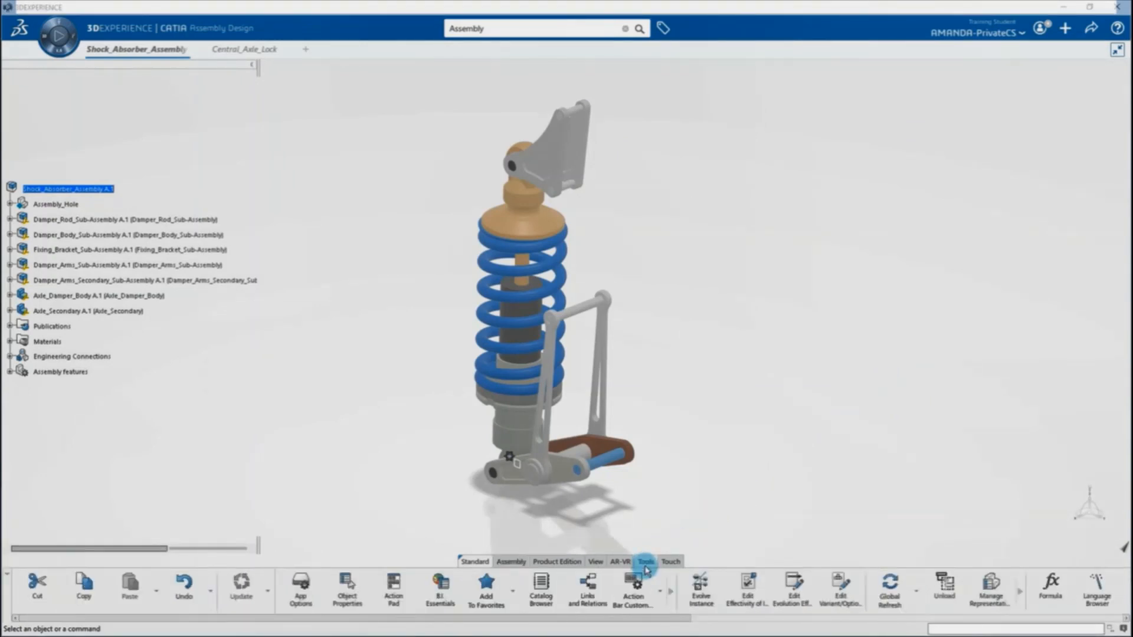
click(448, 597)
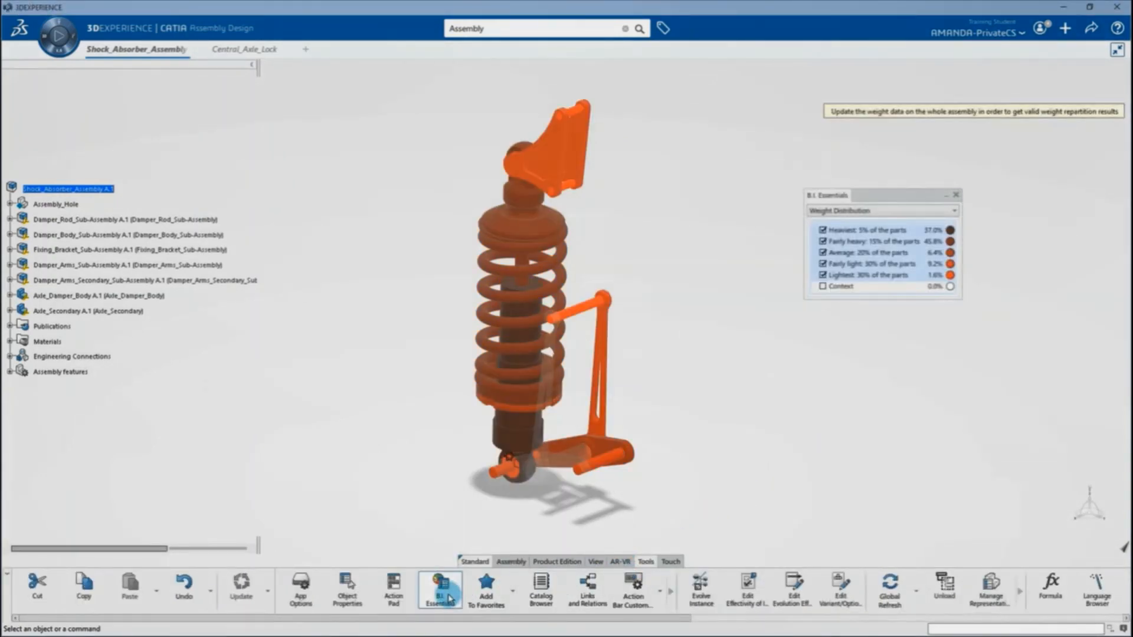
click(823, 276)
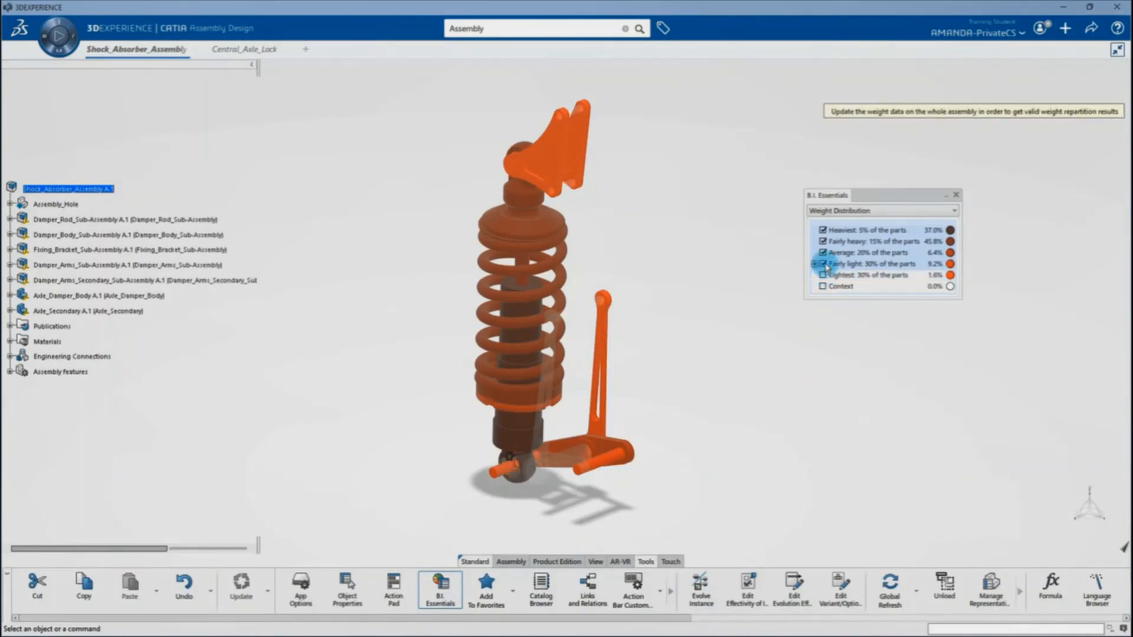
click(824, 265)
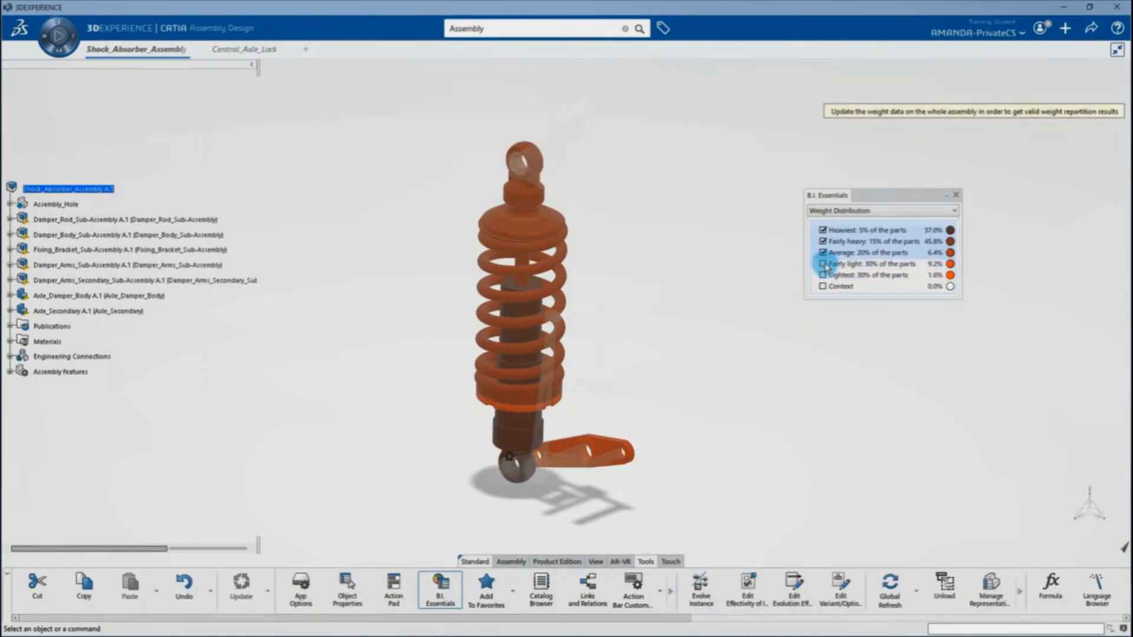
Step: Select the Heaviest category, move the part's weight label clear of the model, deselect the part, and close B.I. Essentials
click(818, 230)
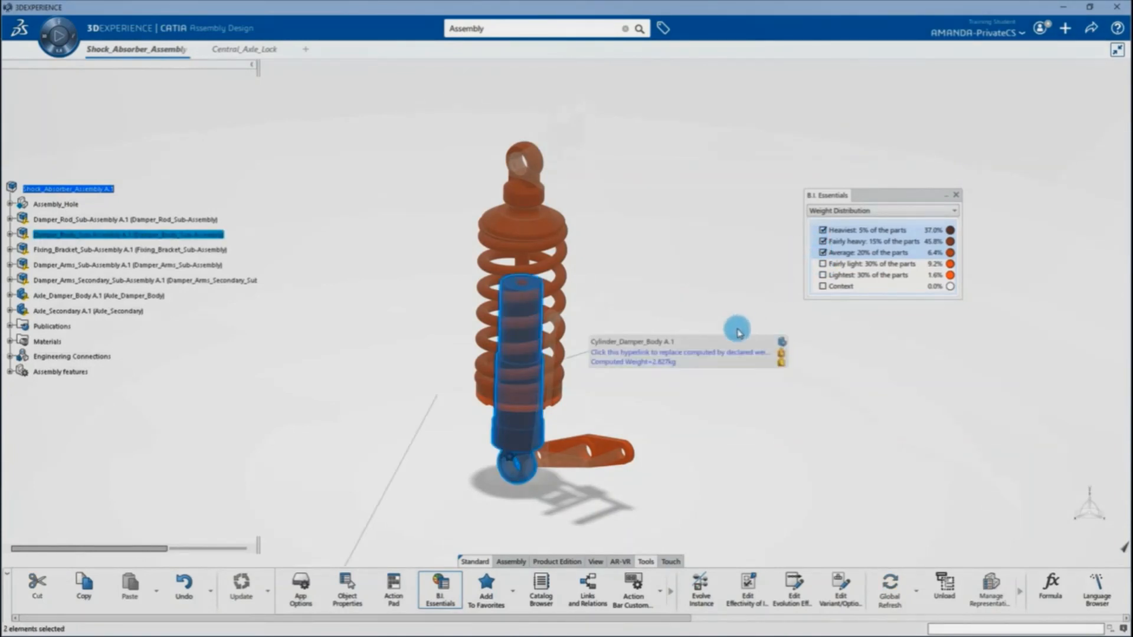
drag(729, 341, 731, 327)
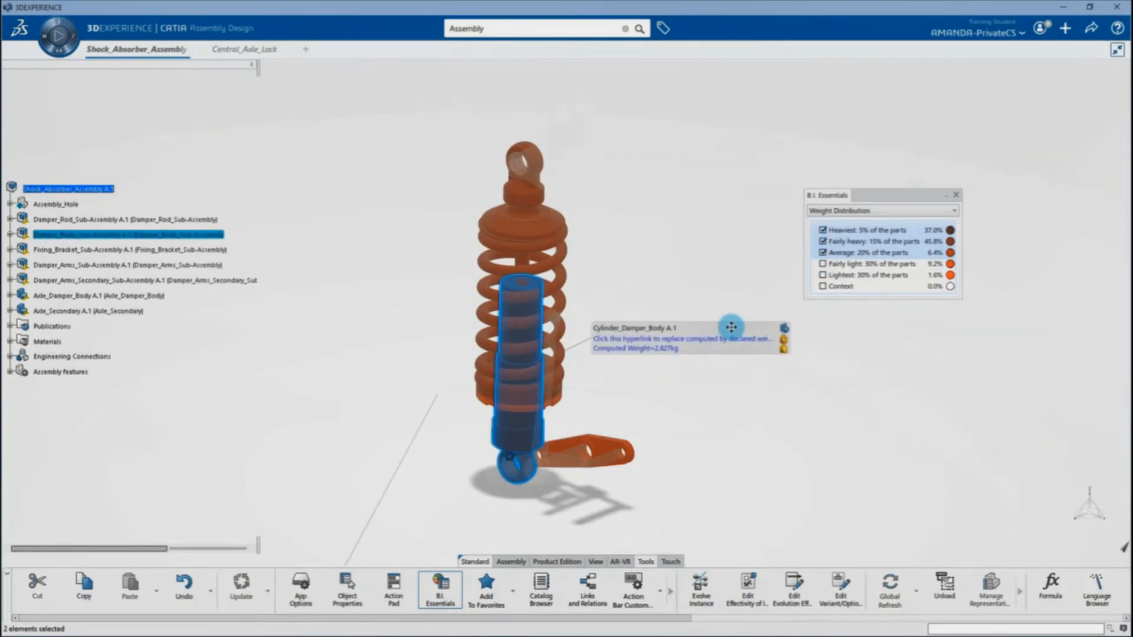
click(673, 339)
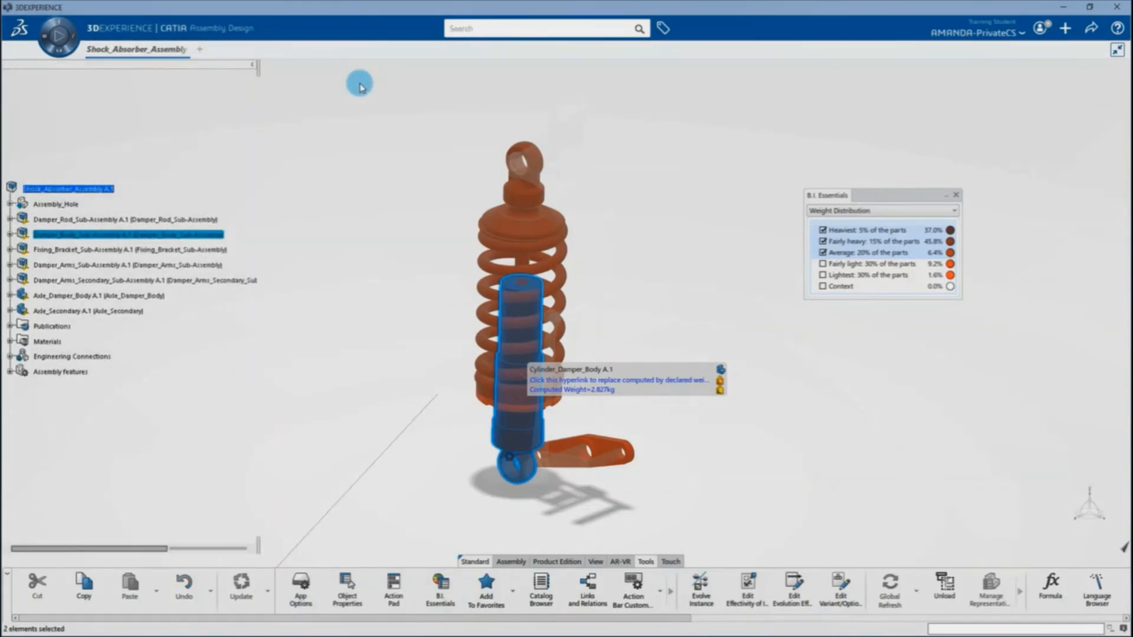
click(360, 86)
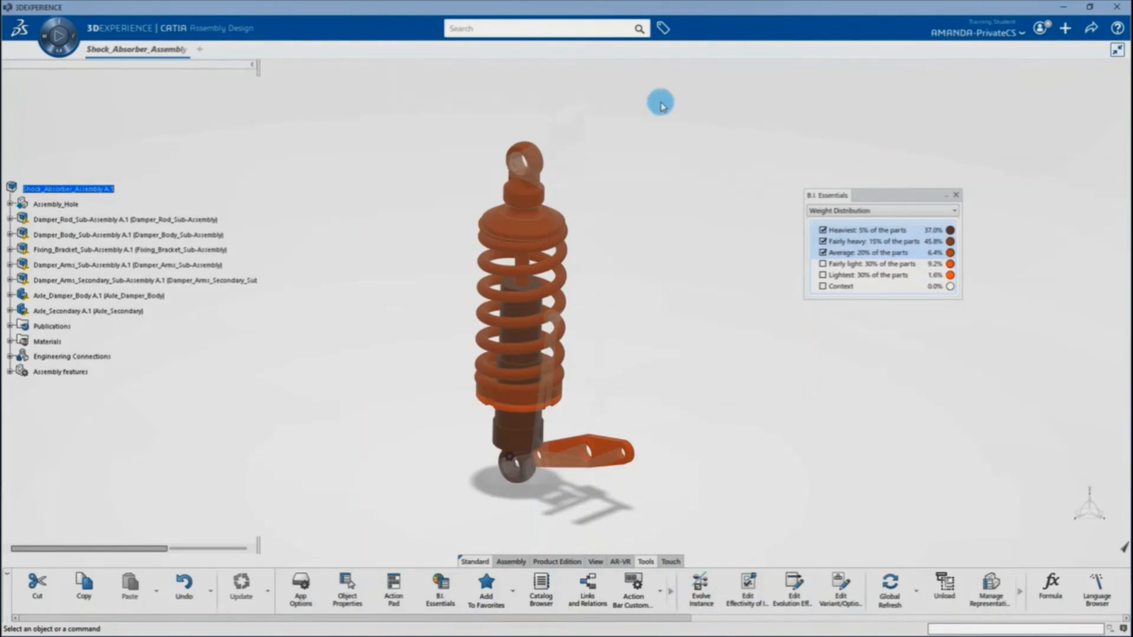
click(956, 195)
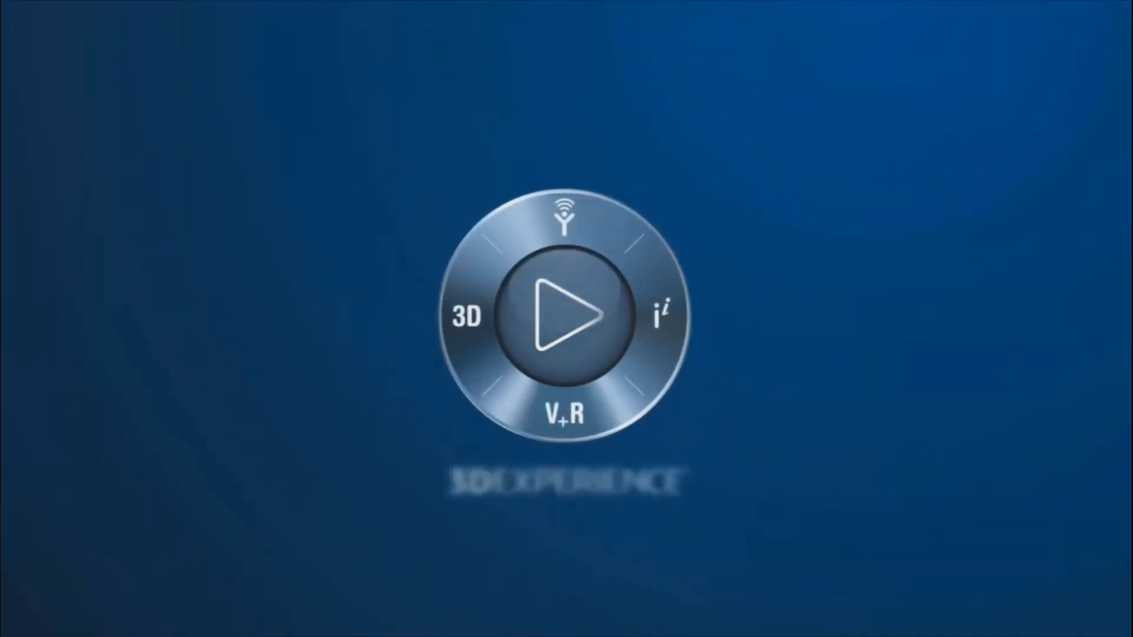
key(Escape)
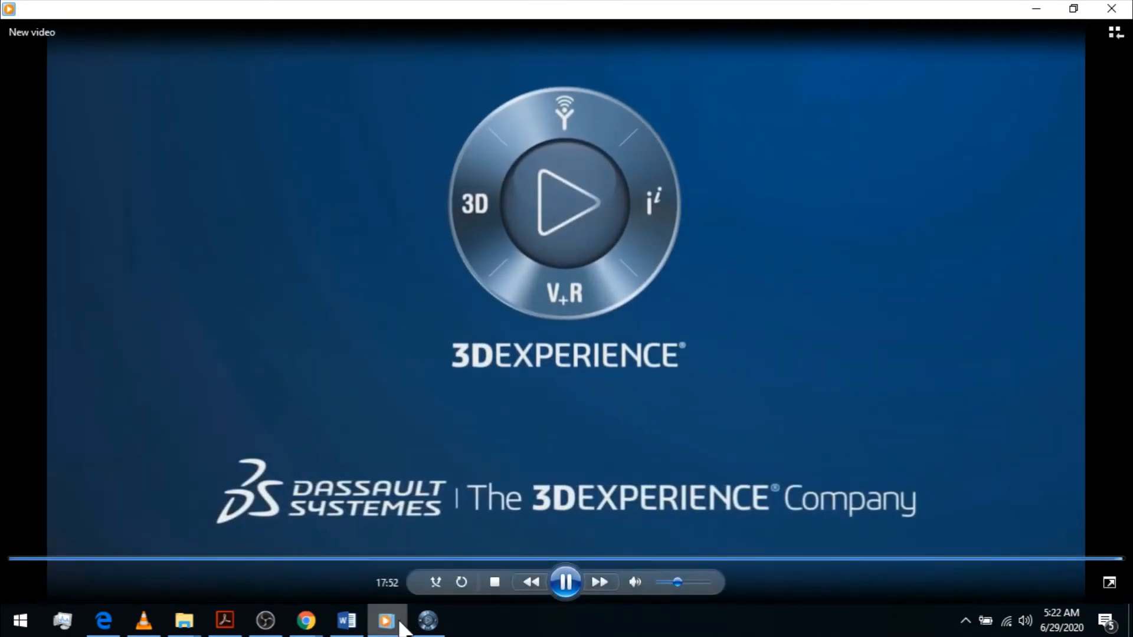
click(265, 621)
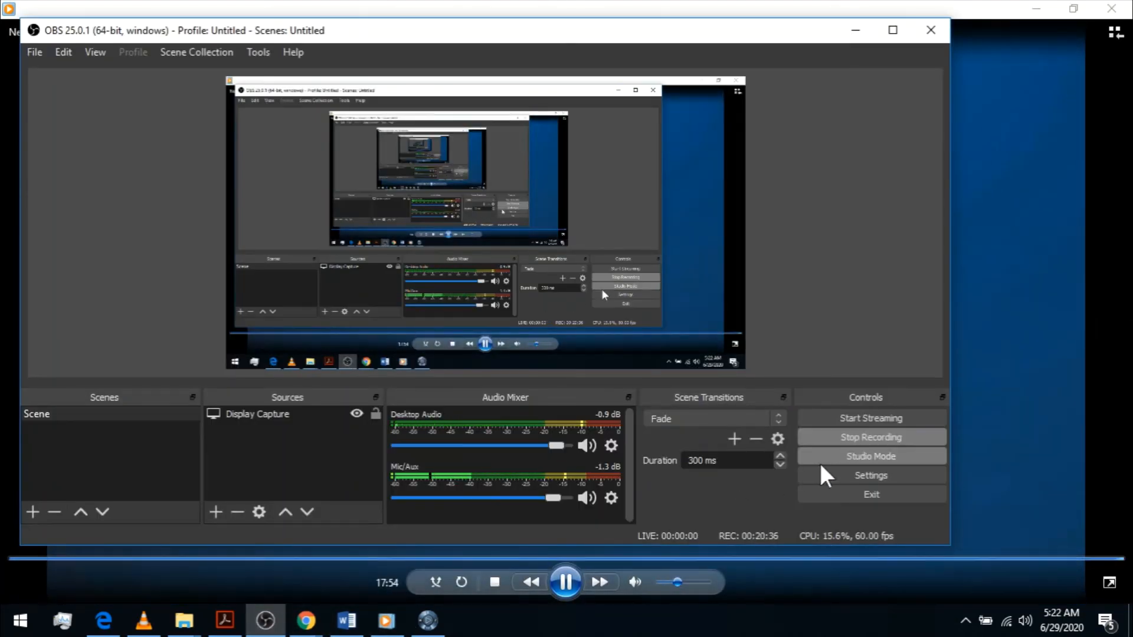